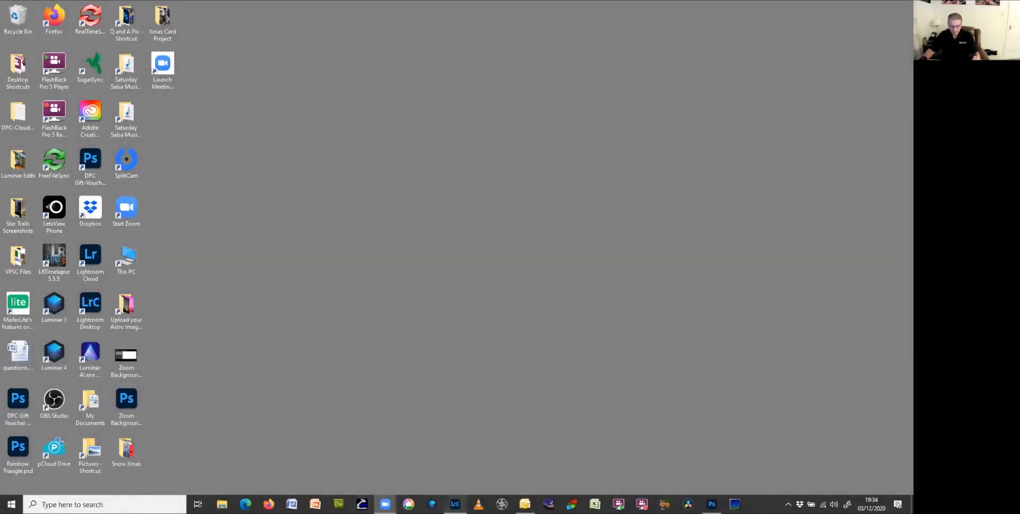
- Switch to Lightroom Classic and show the Xmas Card folder's photos in the Library grid
click(455, 504)
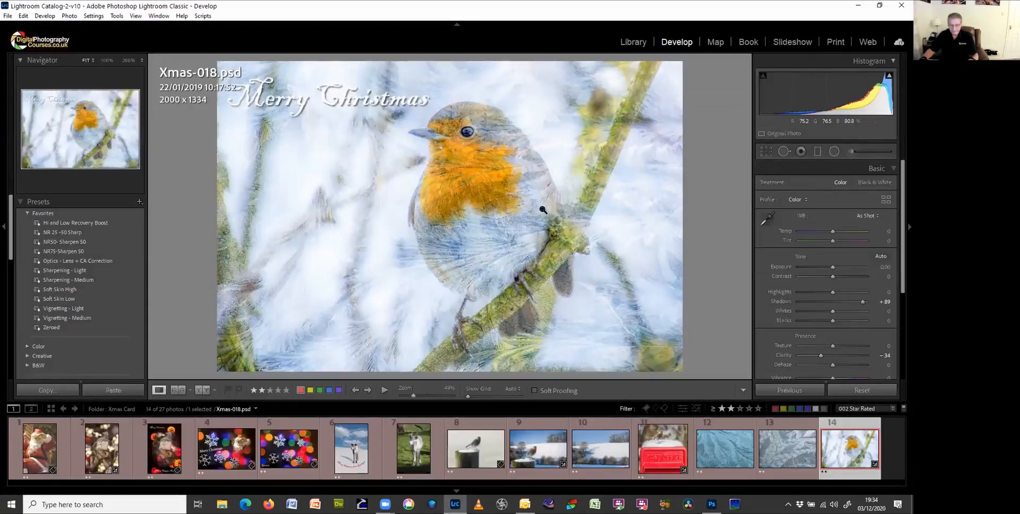
key(g)
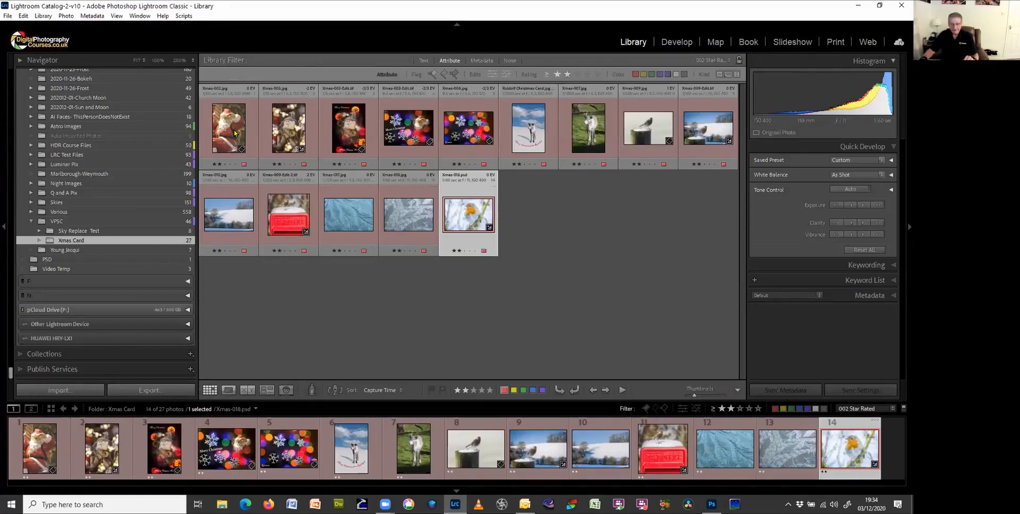
click(235, 133)
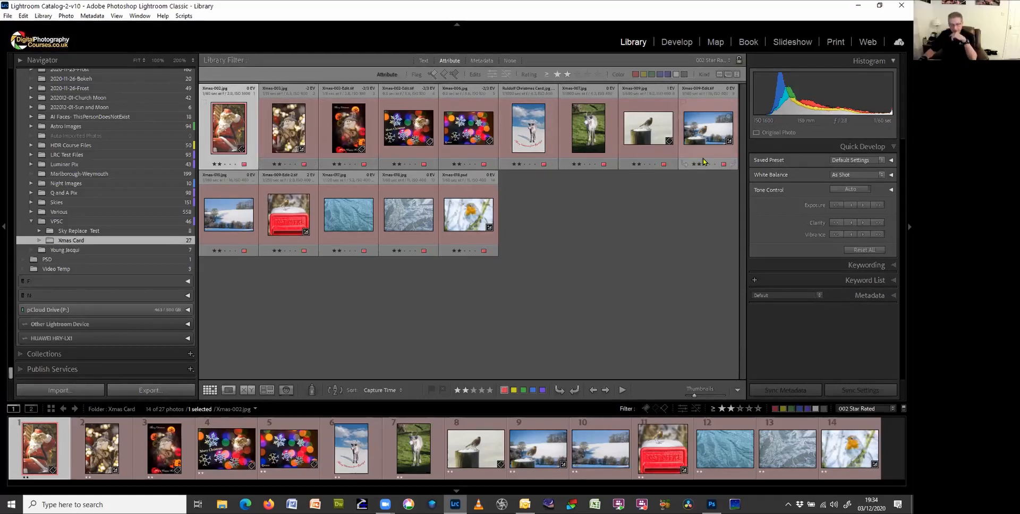
- Examine the sample Christmas card images in the Xmas Card folder one by one at full size, from the reindeer to the post box
double_click(588, 129)
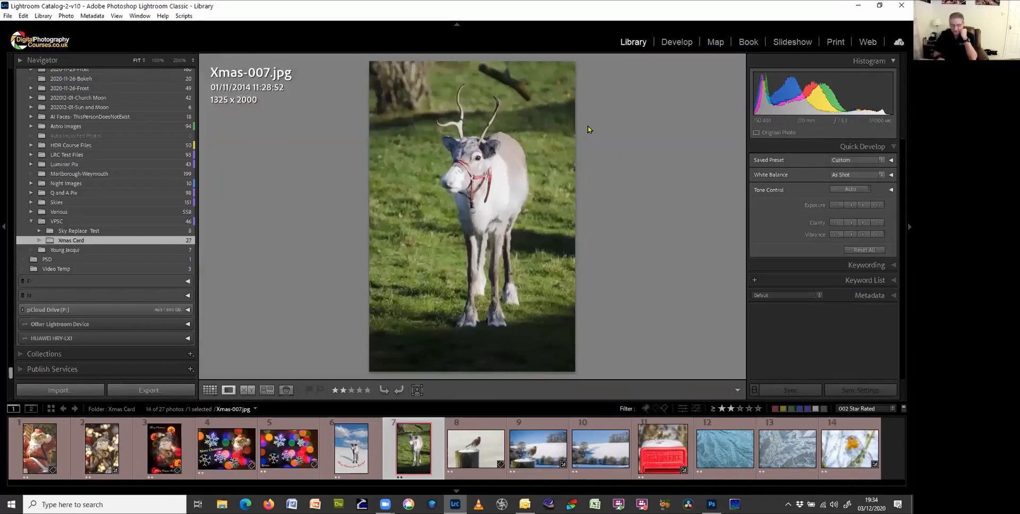
key(Left)
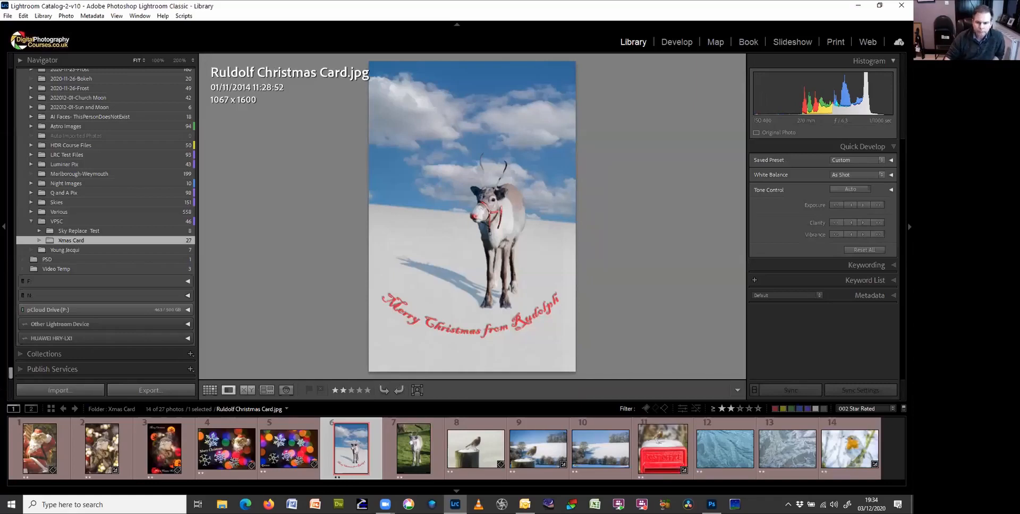
key(Right)
key(Right)
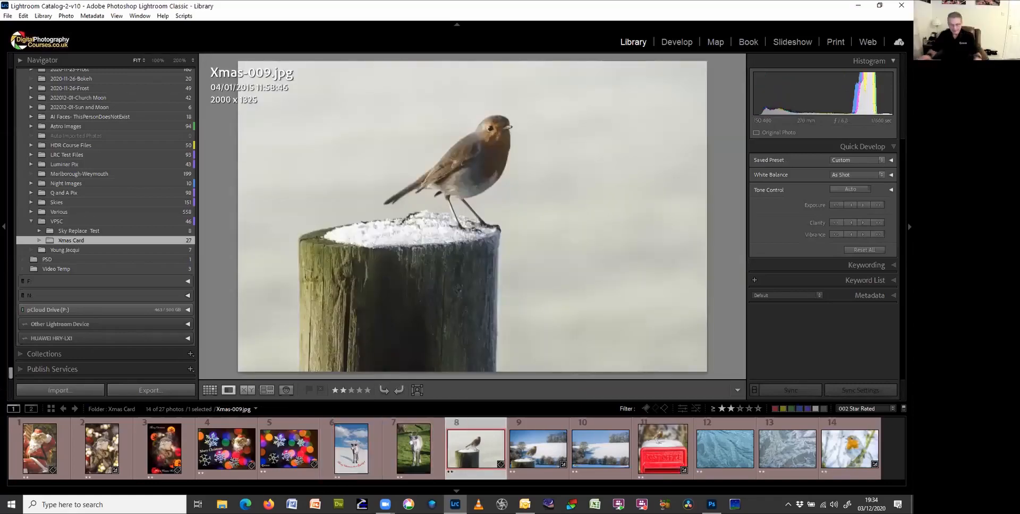
click(529, 445)
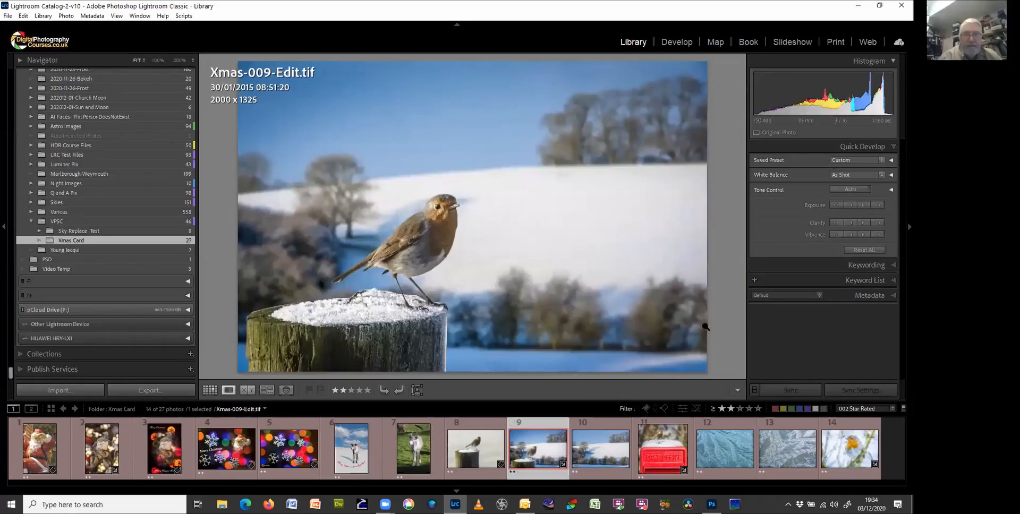
click(851, 450)
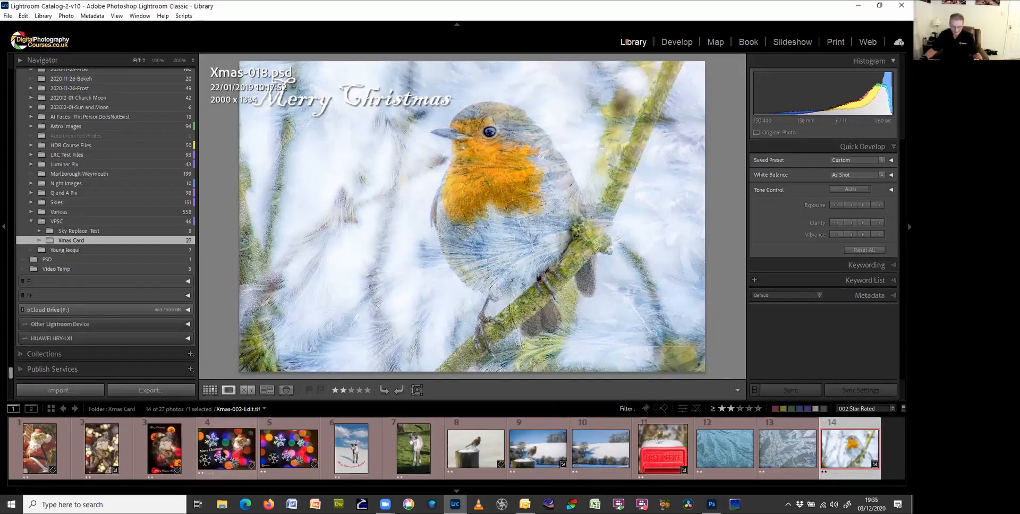
click(226, 449)
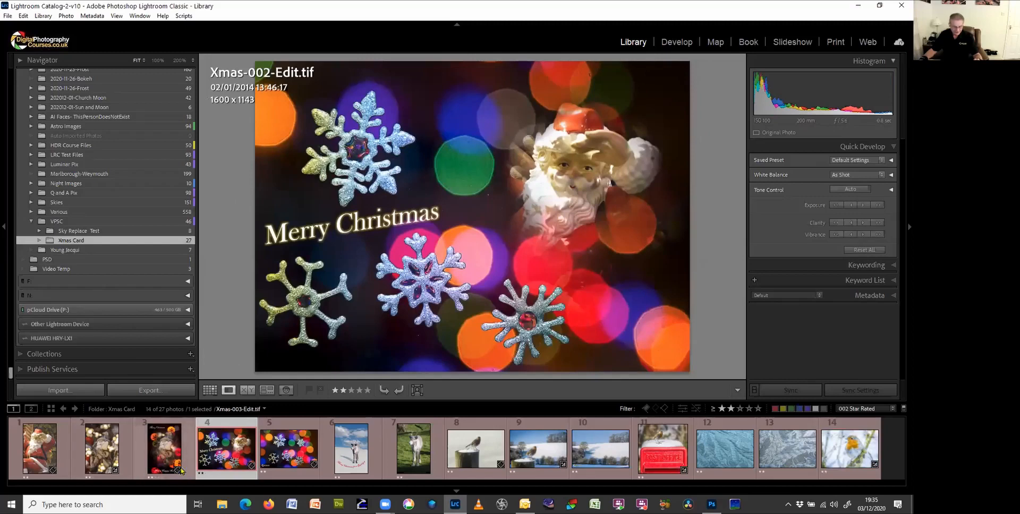
click(168, 454)
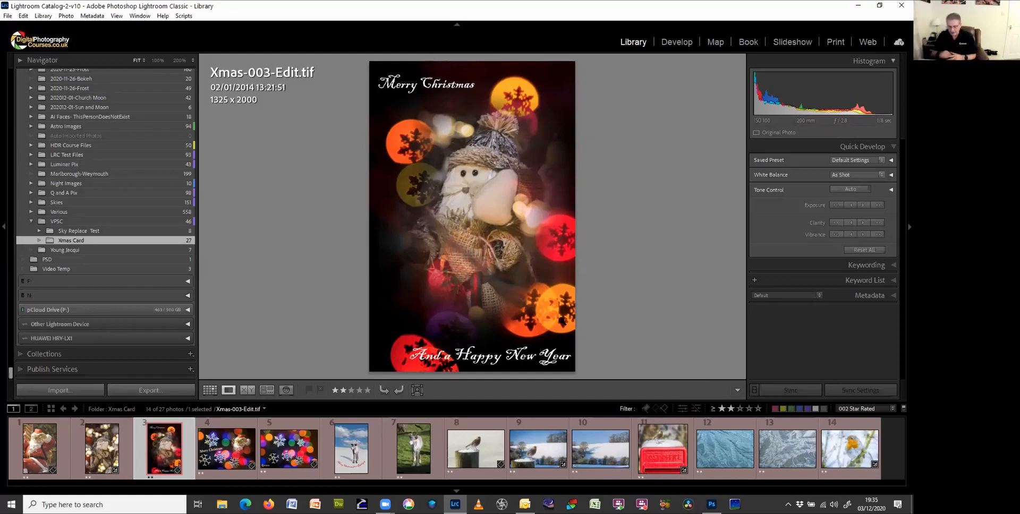
click(668, 463)
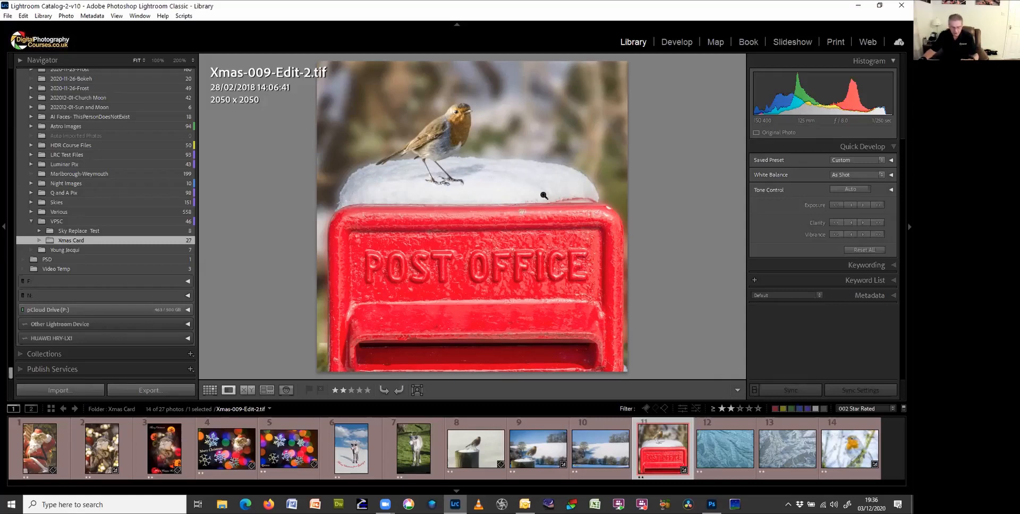
- Compare the finished Rudolph Christmas card with the original reindeer photo Xmas-007.jpg
click(359, 454)
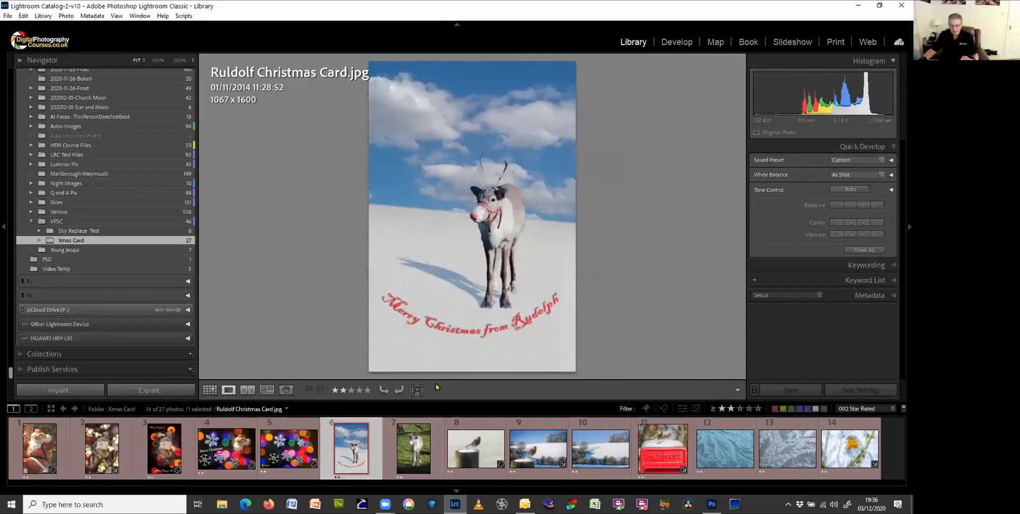
click(418, 445)
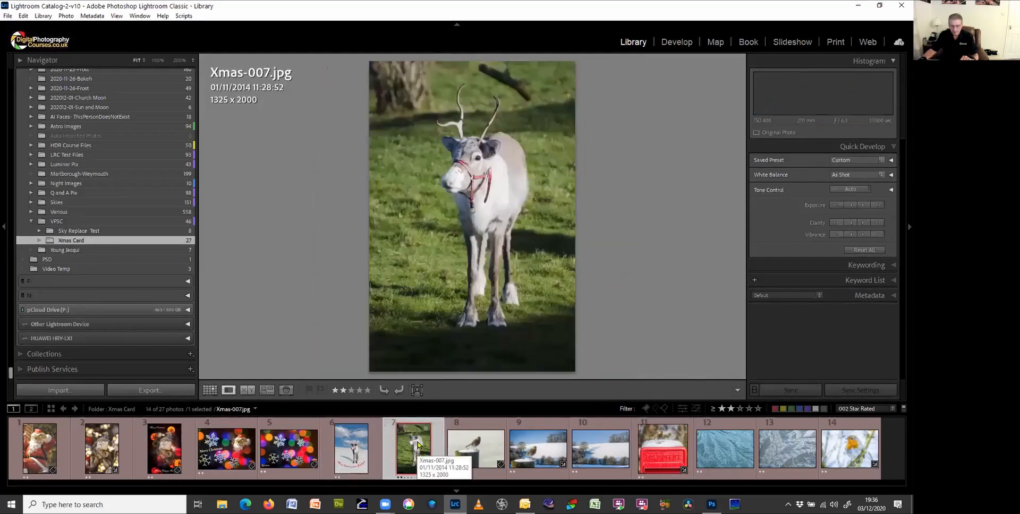
click(362, 453)
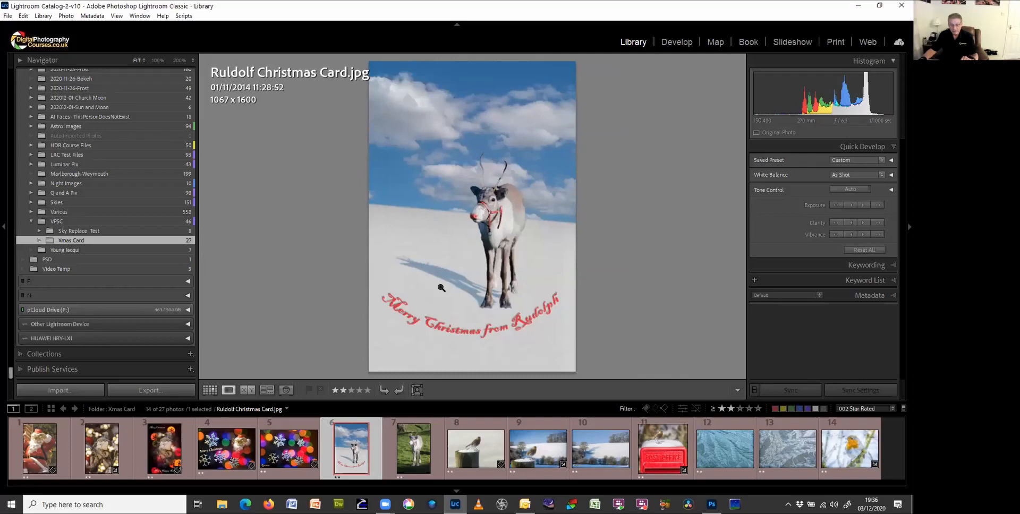
click(417, 452)
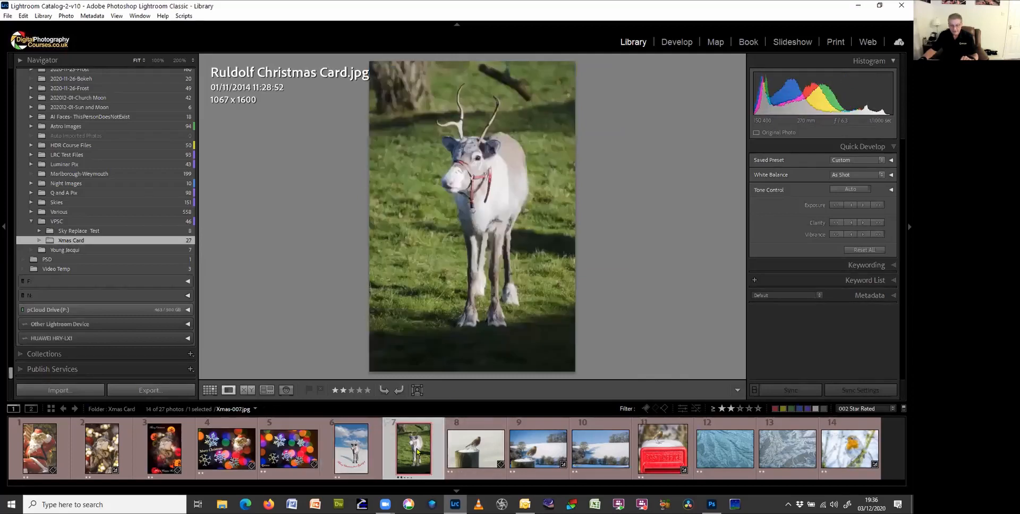
click(339, 458)
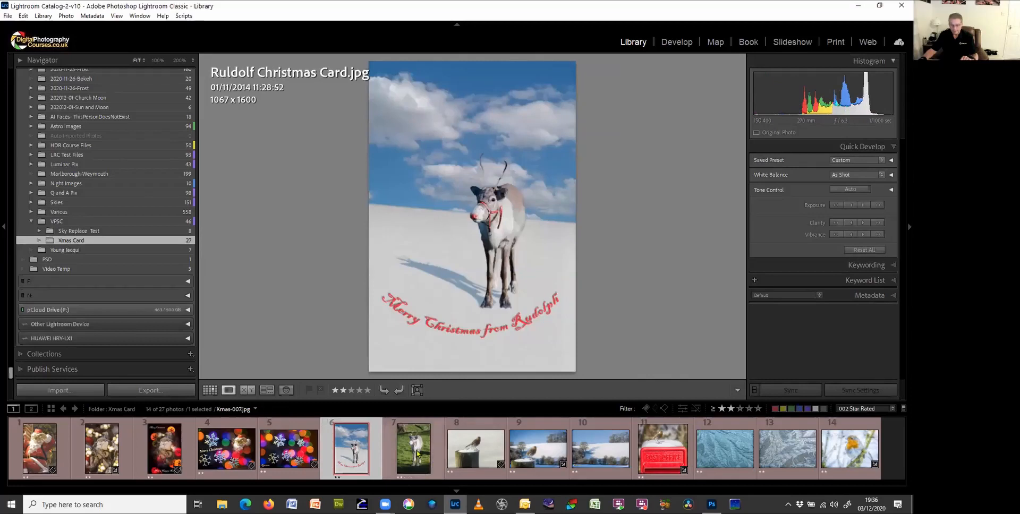
- Develop the reindeer photo Xmas-007.jpg with auto tone, highlights at -93, clarity +44, dehaze +5 and exposure +0.32
click(418, 453)
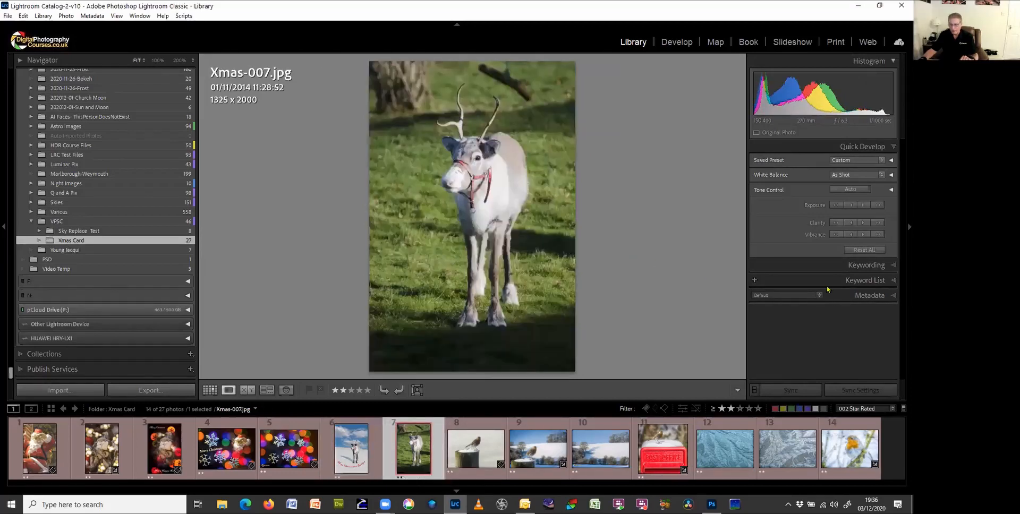
click(692, 45)
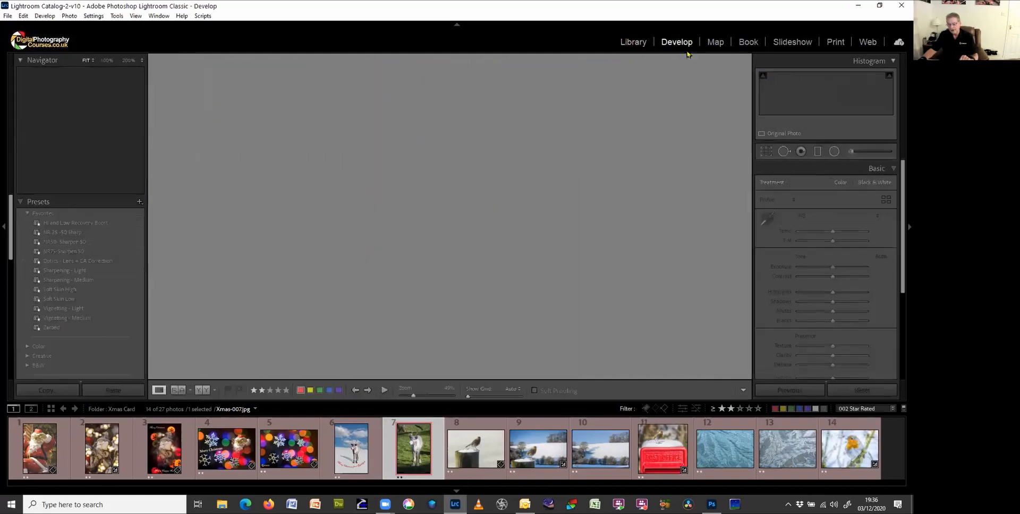
click(880, 257)
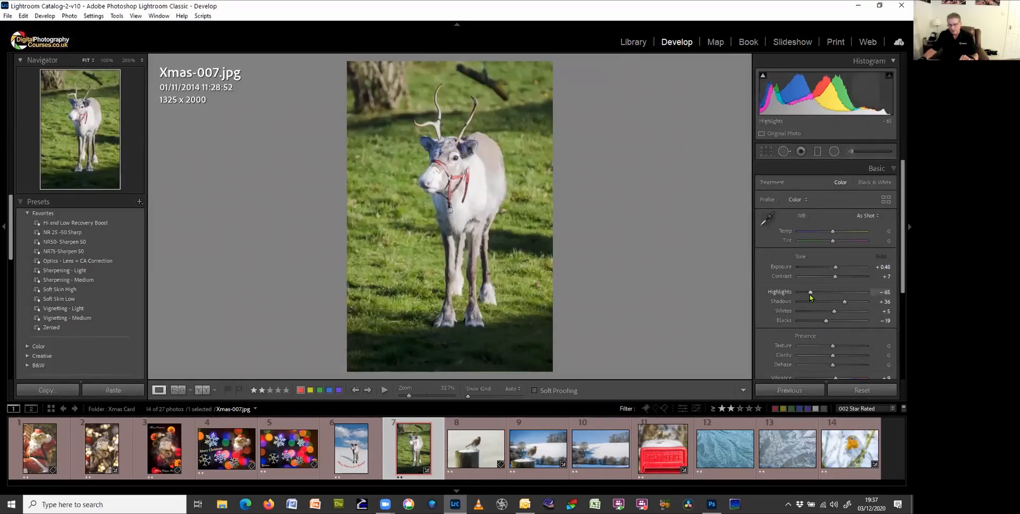
drag(809, 297, 801, 298)
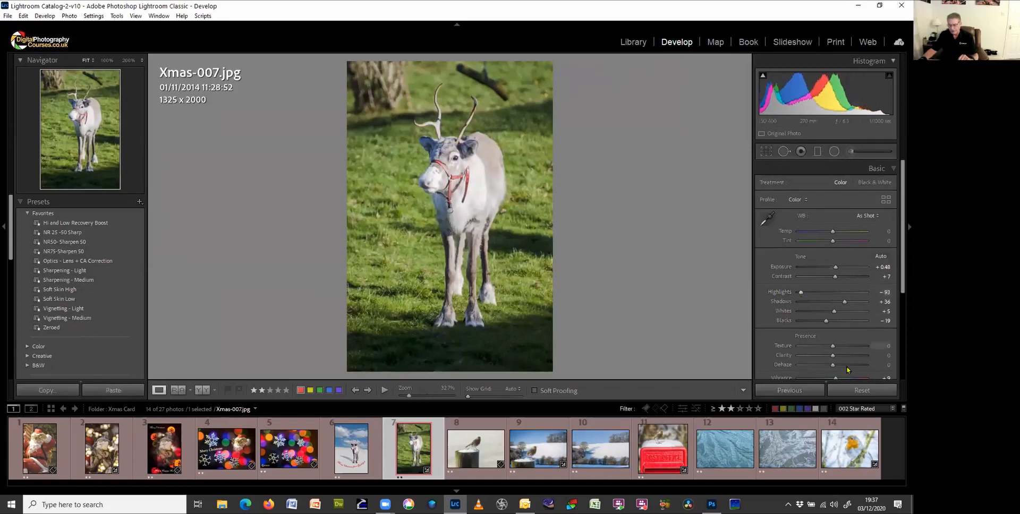
drag(833, 359, 849, 359)
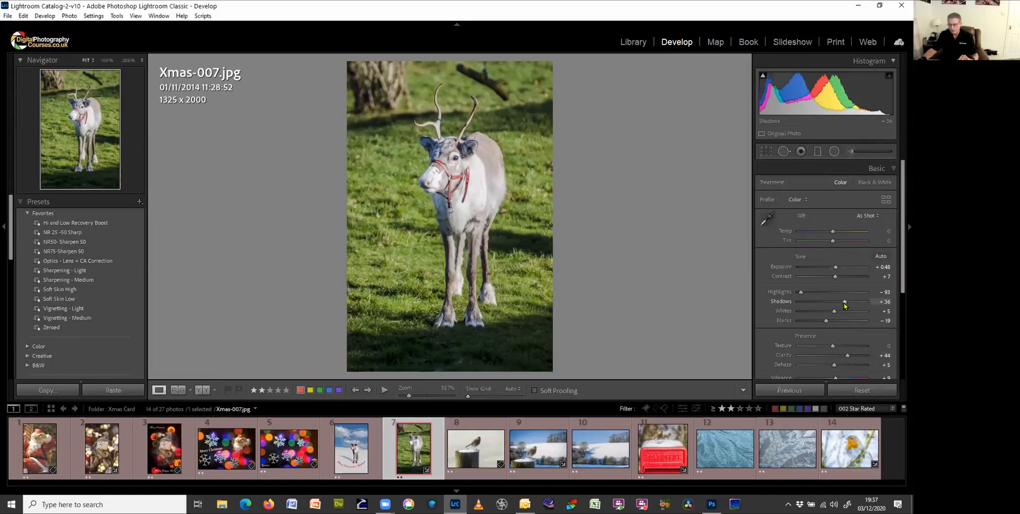
drag(836, 270, 835, 270)
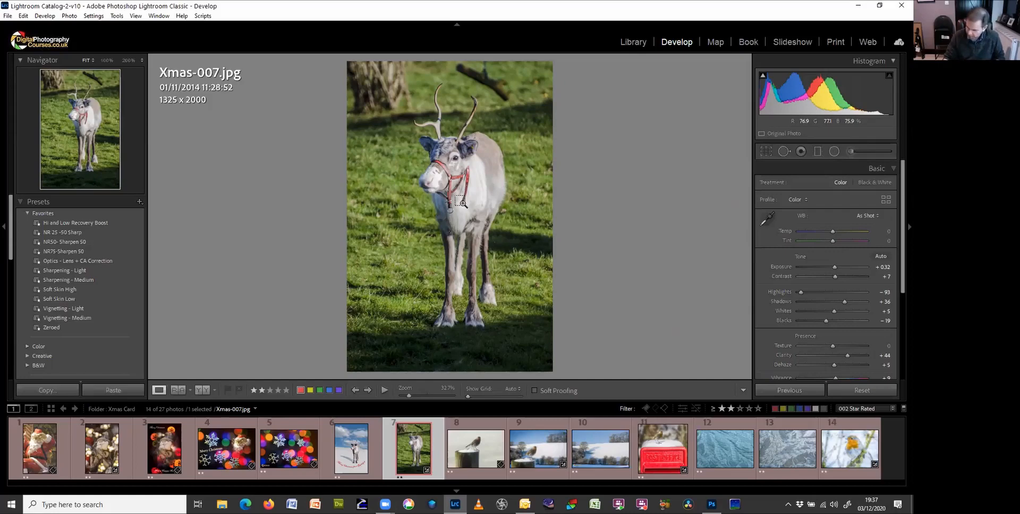
- Open a copy of the reindeer photo with Lightroom adjustments in Photoshop 2021
key(ctrl+e)
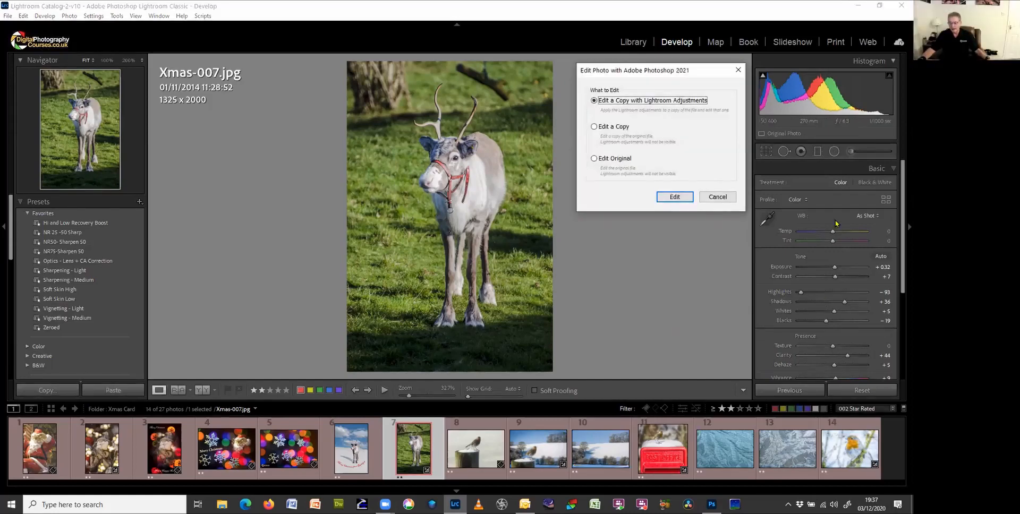
click(682, 197)
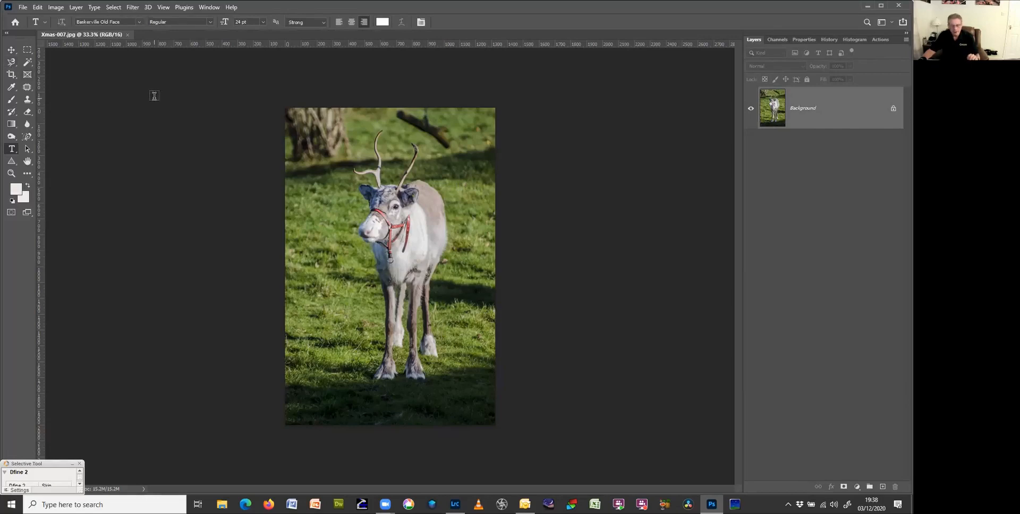
- In the Canvas Size settings, set the new canvas to 1600 pixels wide and 2500 pixels high
click(58, 9)
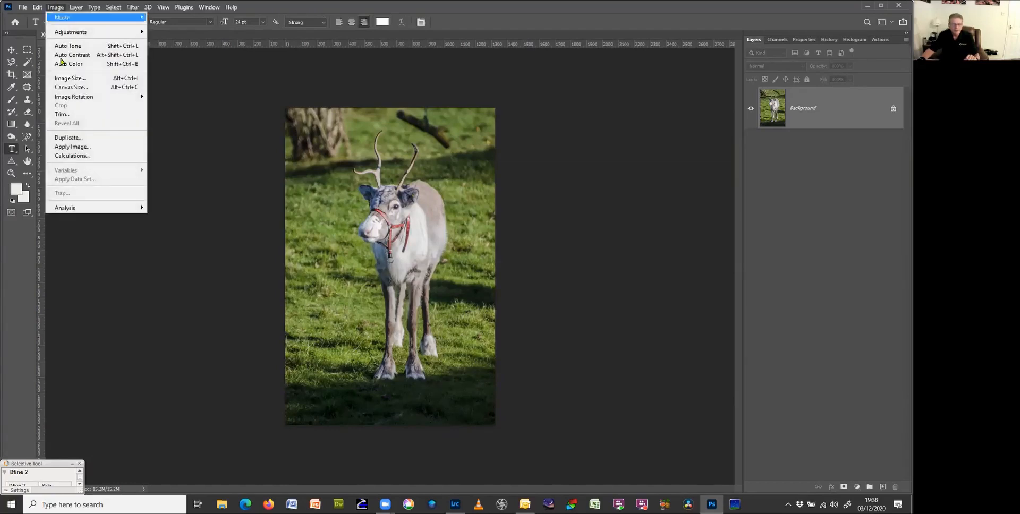
click(74, 88)
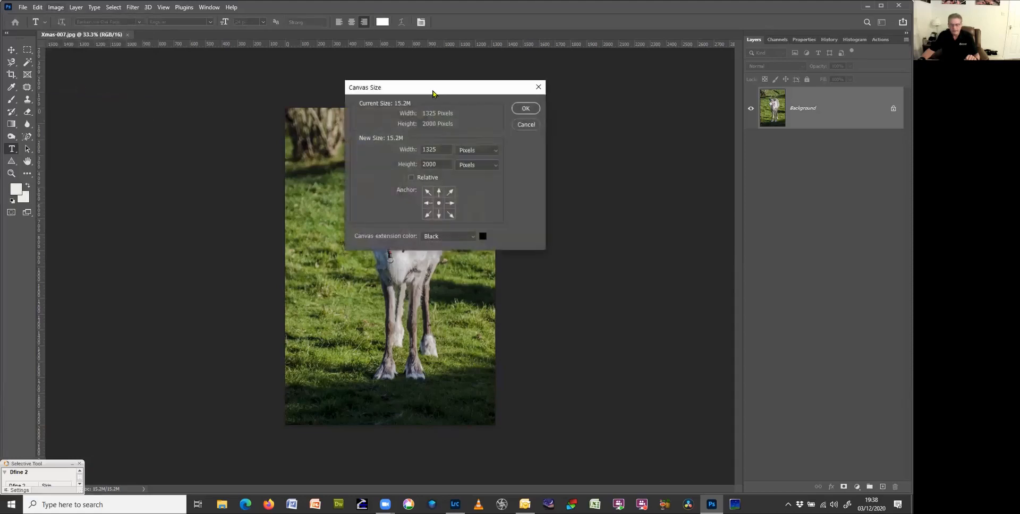
drag(460, 94, 613, 97)
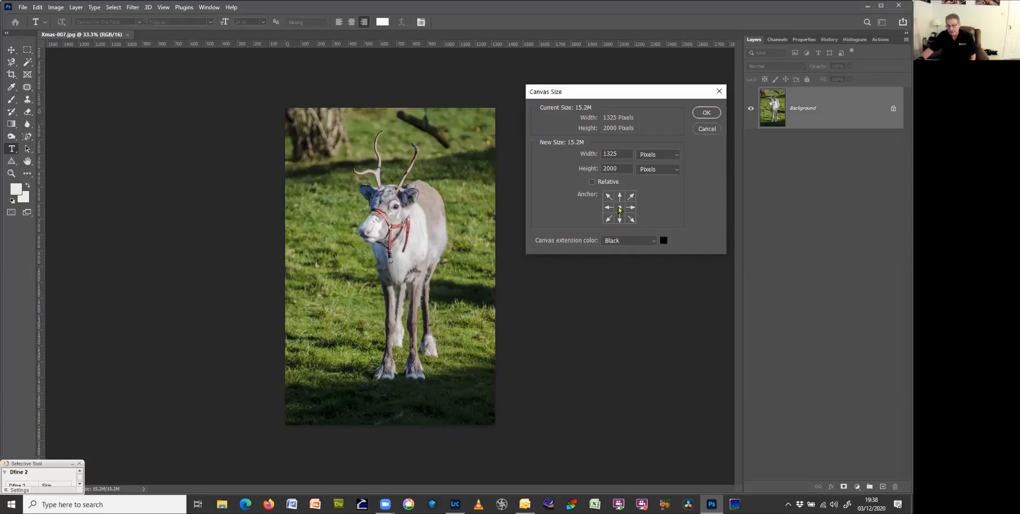
double_click(630, 154)
text(1600)
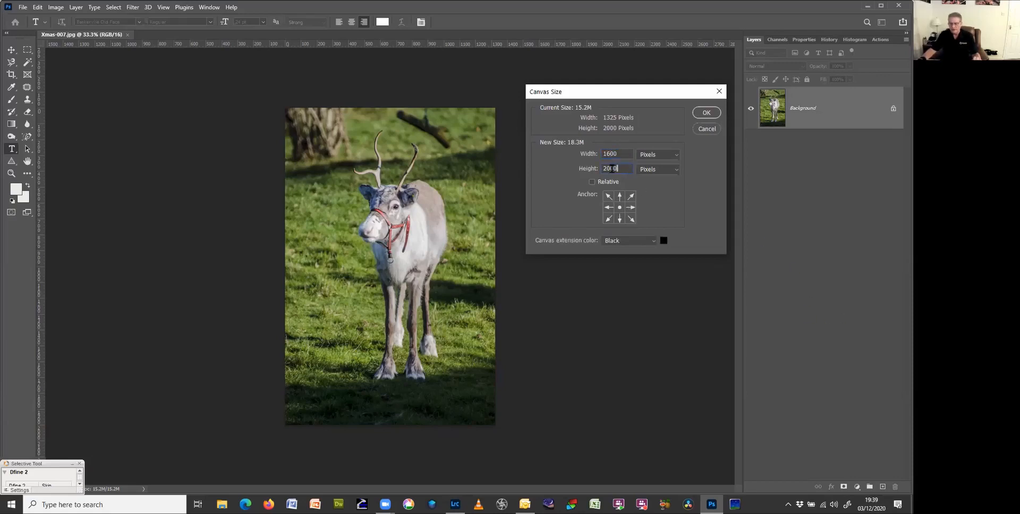
double_click(629, 169)
text(2500)
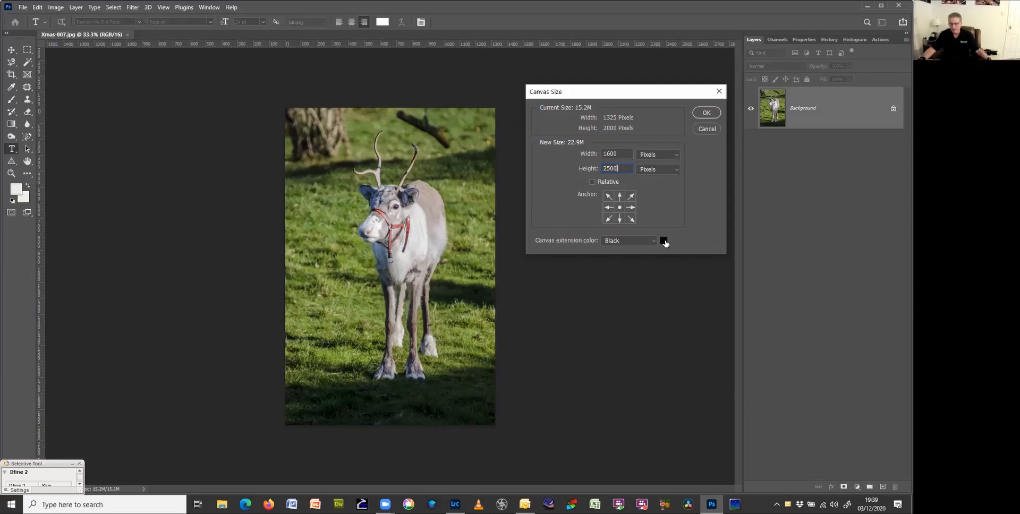
- Extend the canvas with black as the extension color and the anchor at the center
click(654, 242)
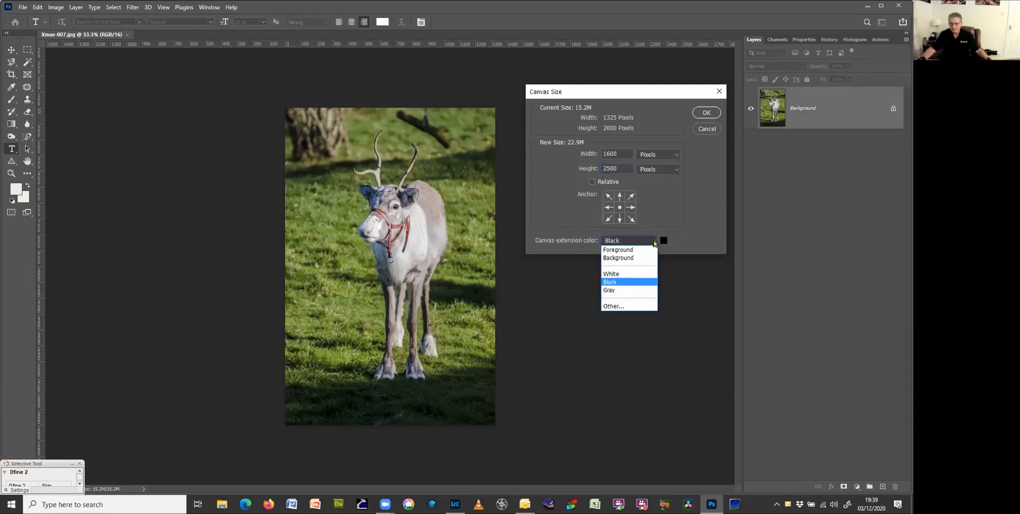
click(655, 243)
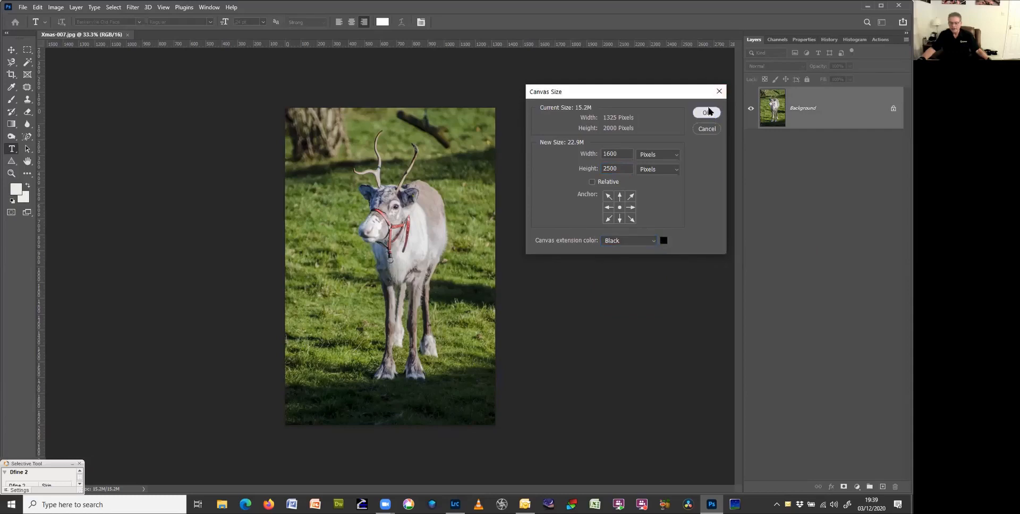
click(619, 220)
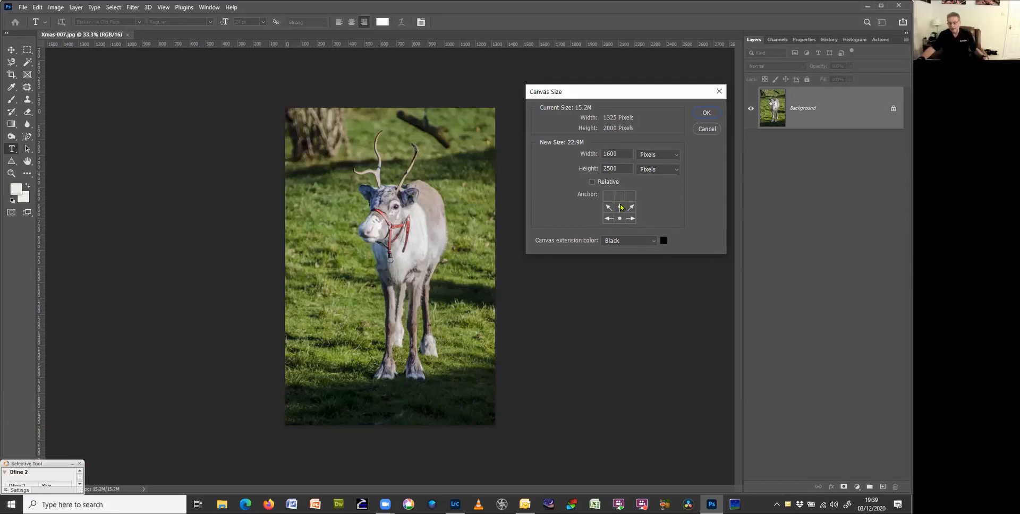
click(620, 210)
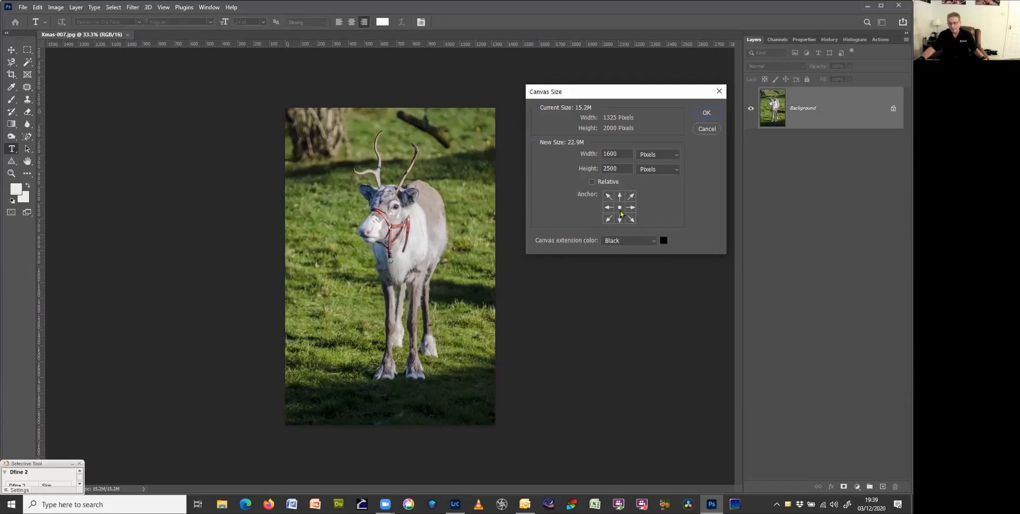
click(707, 112)
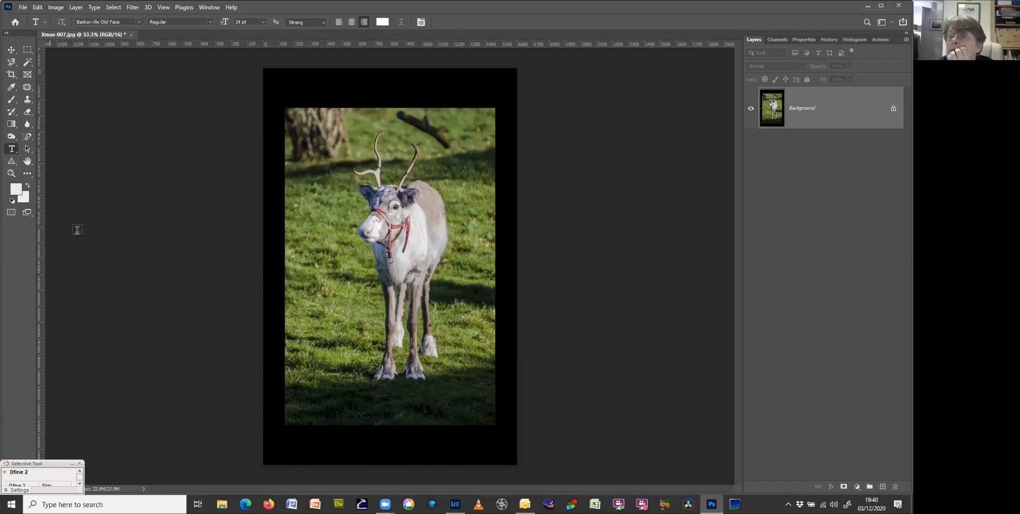
click(56, 7)
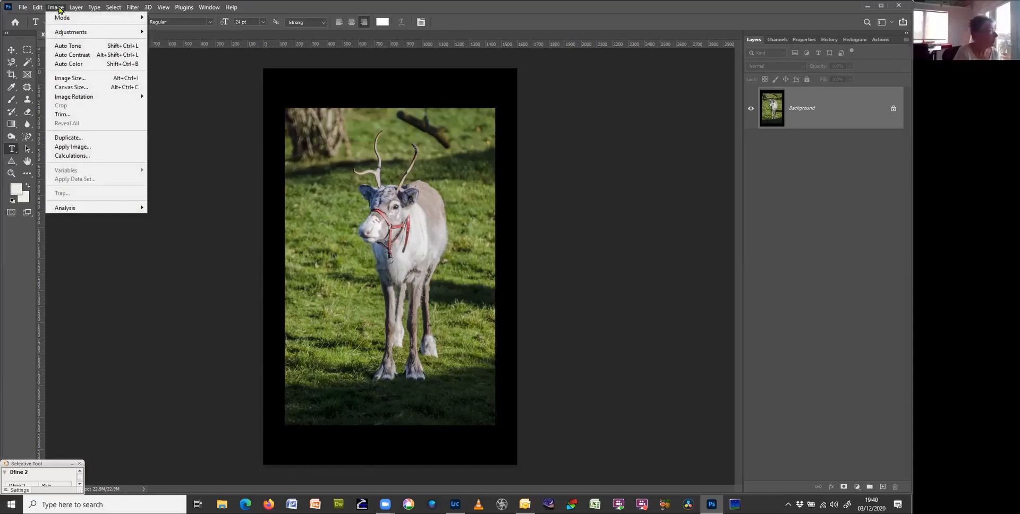
mouse_move(133, 8)
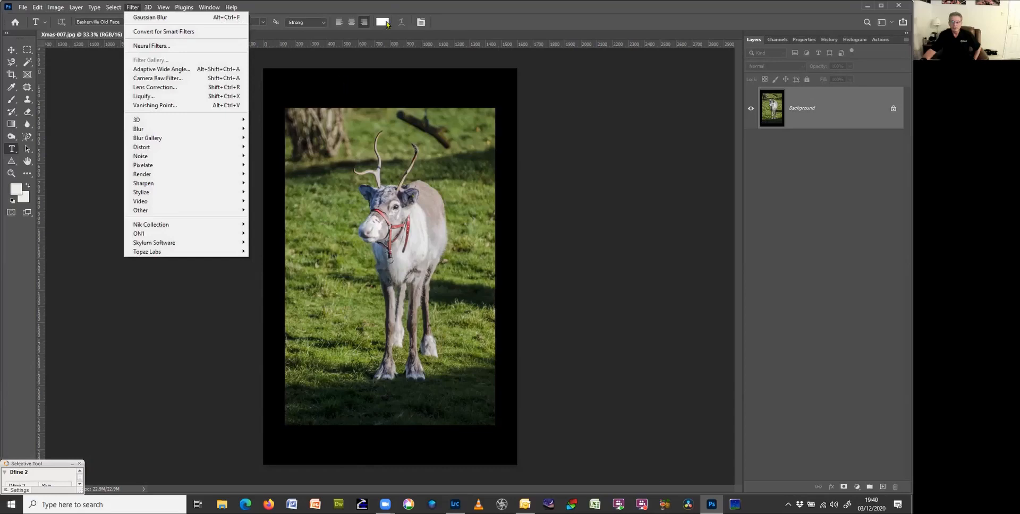
click(388, 6)
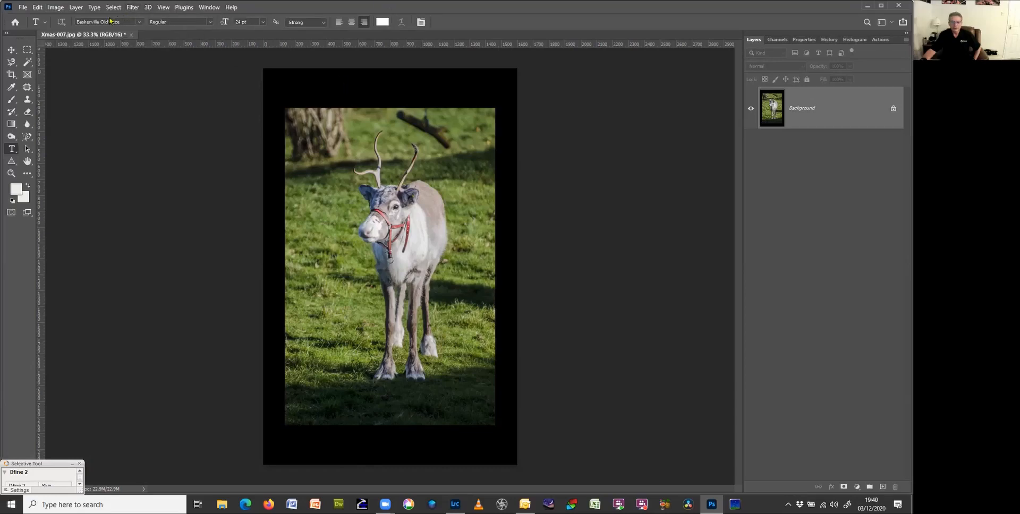
- Review the canvas dimensions, anchor and extension color in the Canvas Size settings without changing them
click(56, 7)
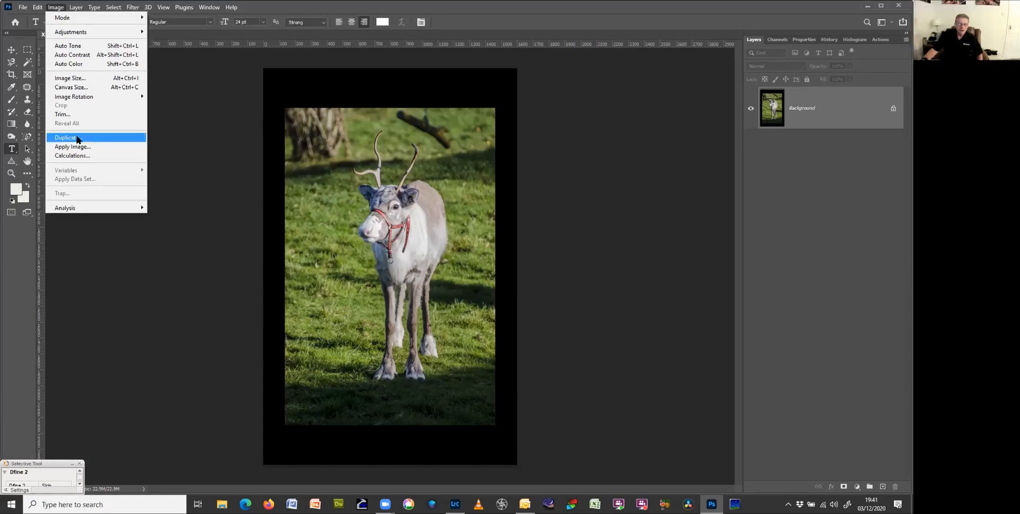
mouse_move(72, 8)
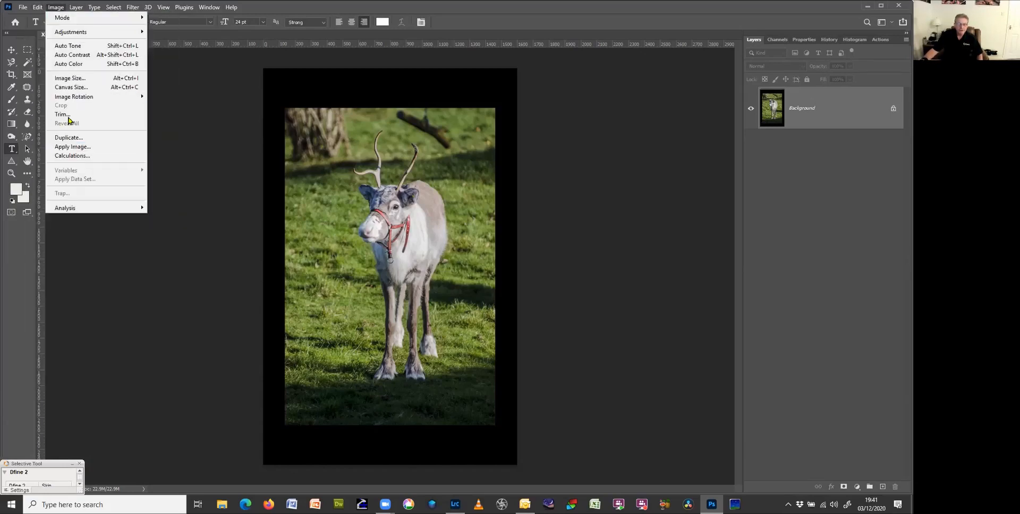
click(72, 87)
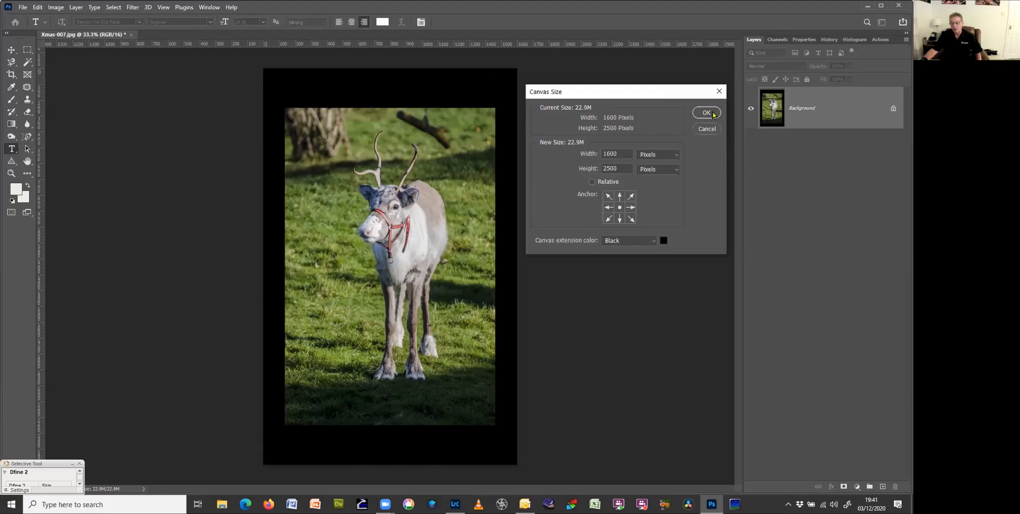
click(706, 128)
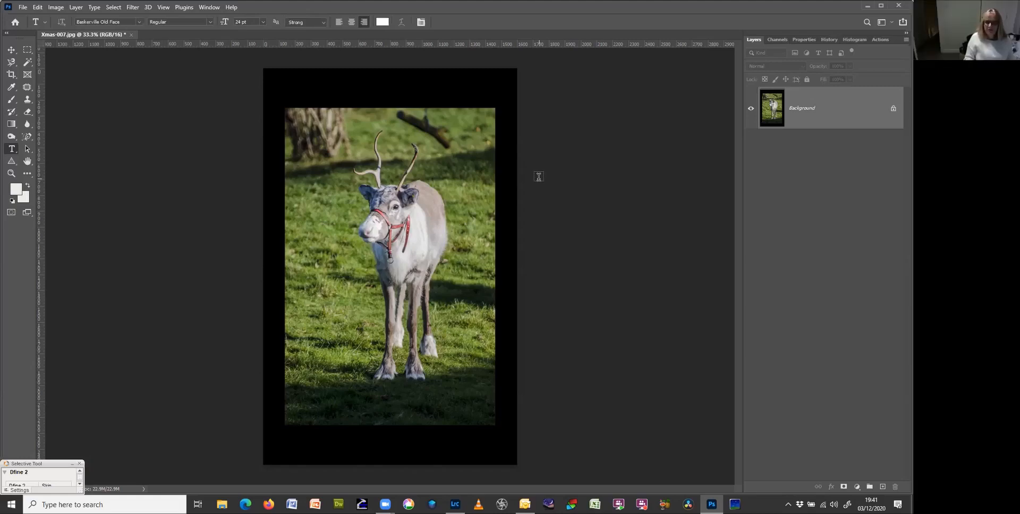
key(h)
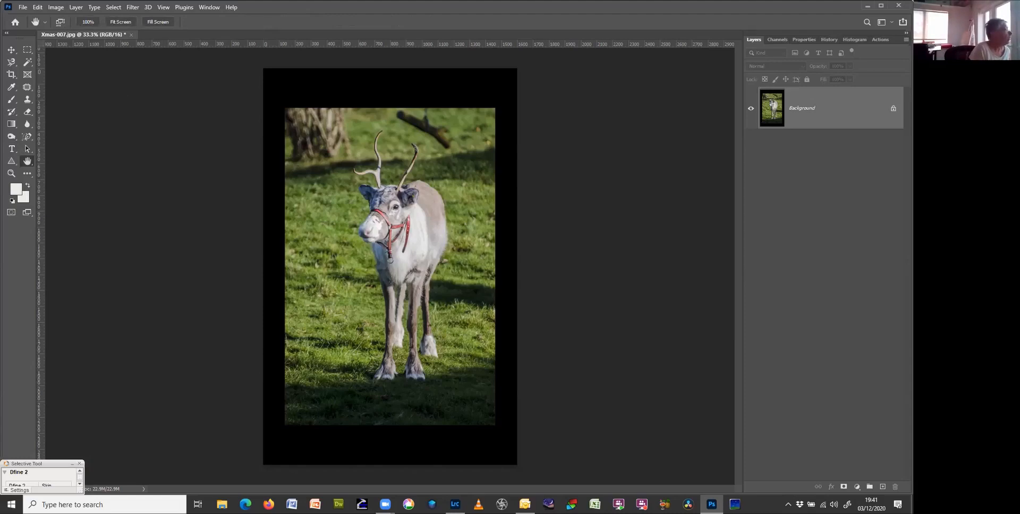
click(56, 7)
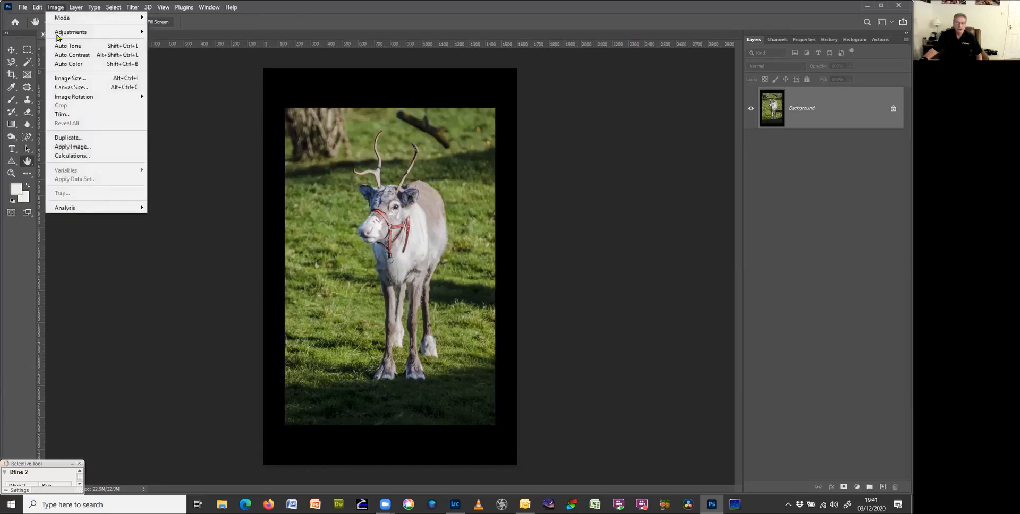
click(71, 88)
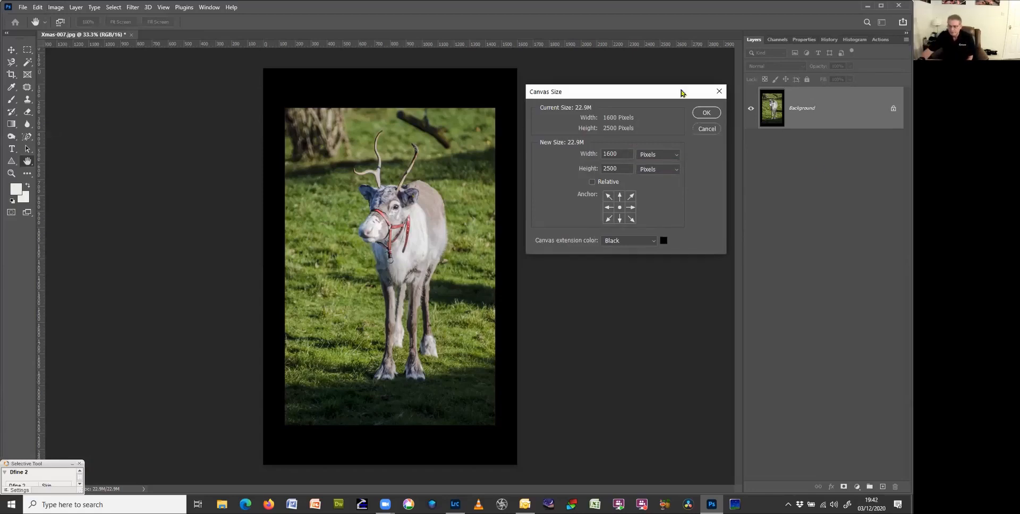
click(703, 115)
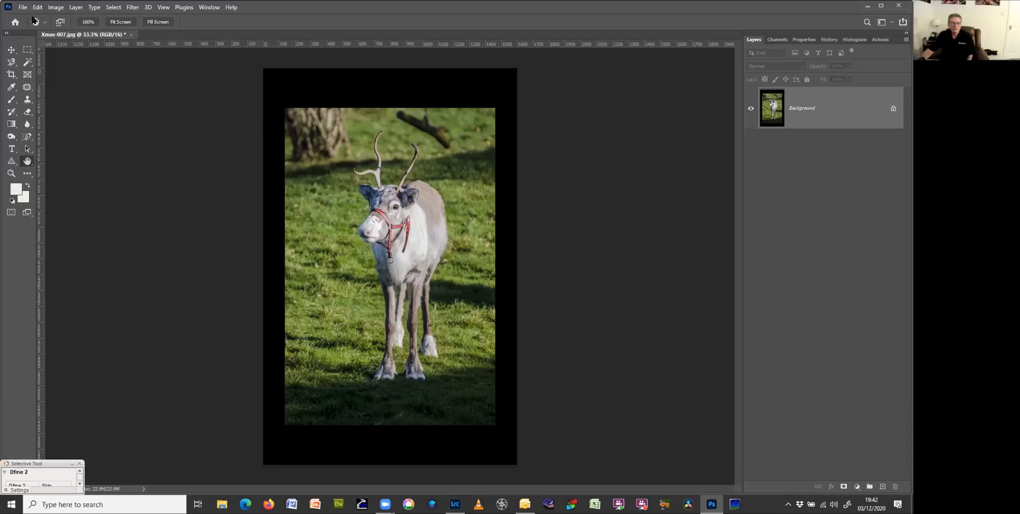
click(55, 8)
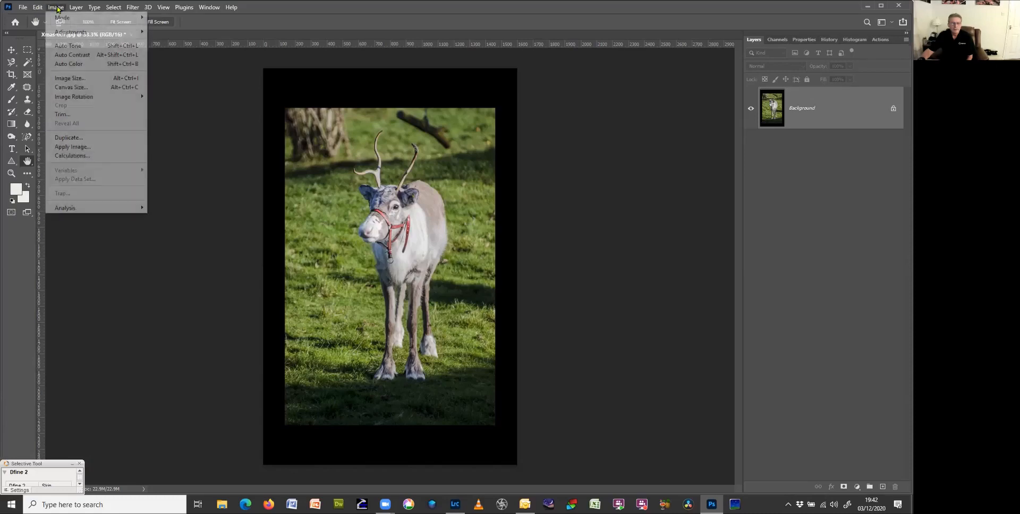
click(72, 87)
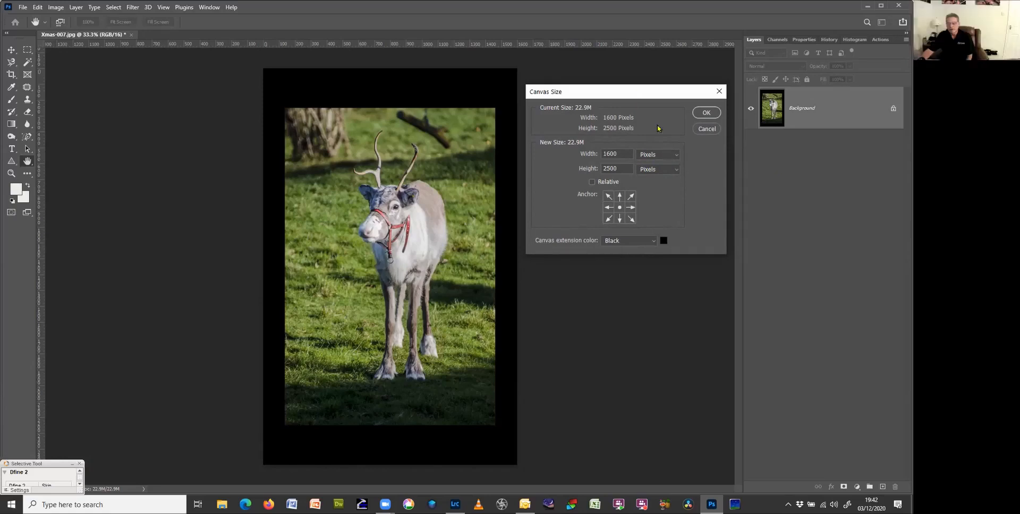
click(706, 129)
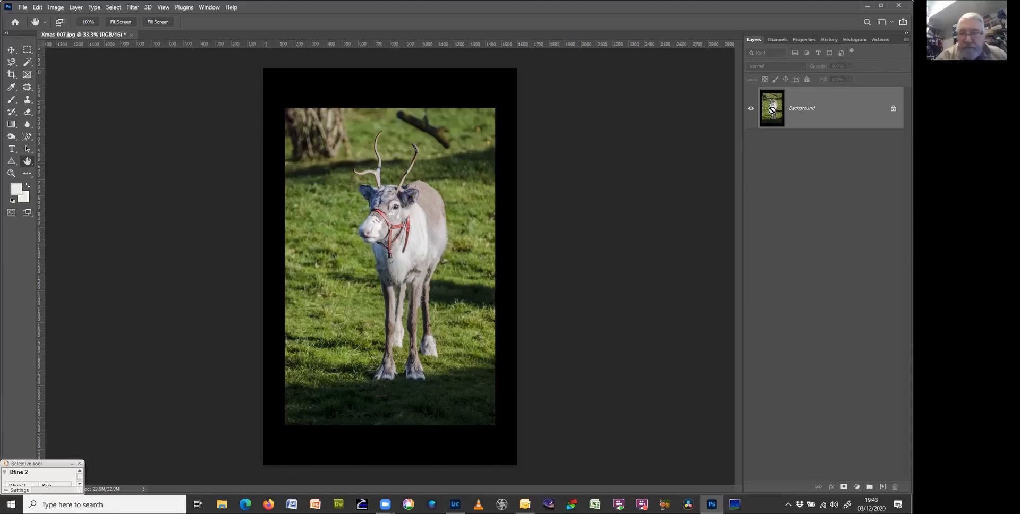
- Duplicate the Background layer
key(ctrl+j)
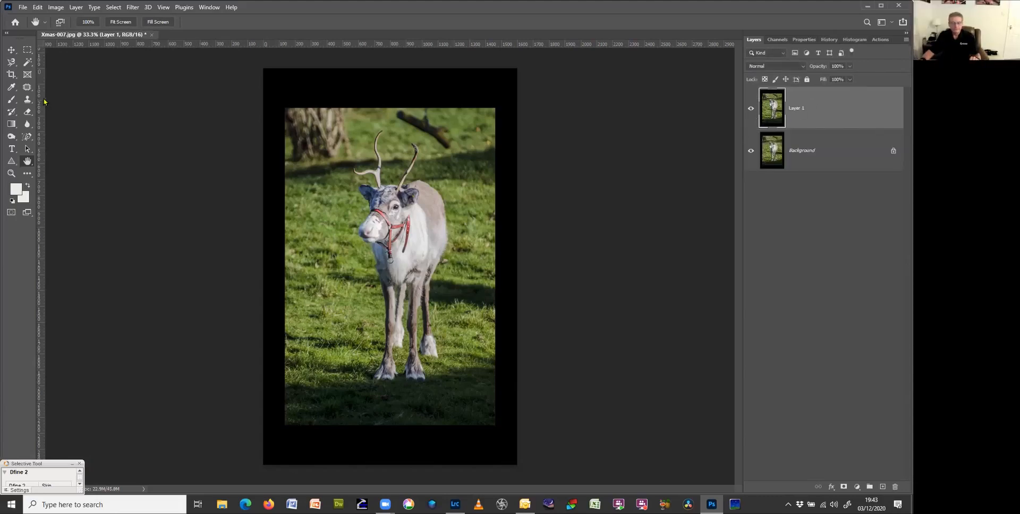
- Try to select the black border with the Magic Wand and expand the selection by 11 pixels, ending with nothing selected
click(28, 63)
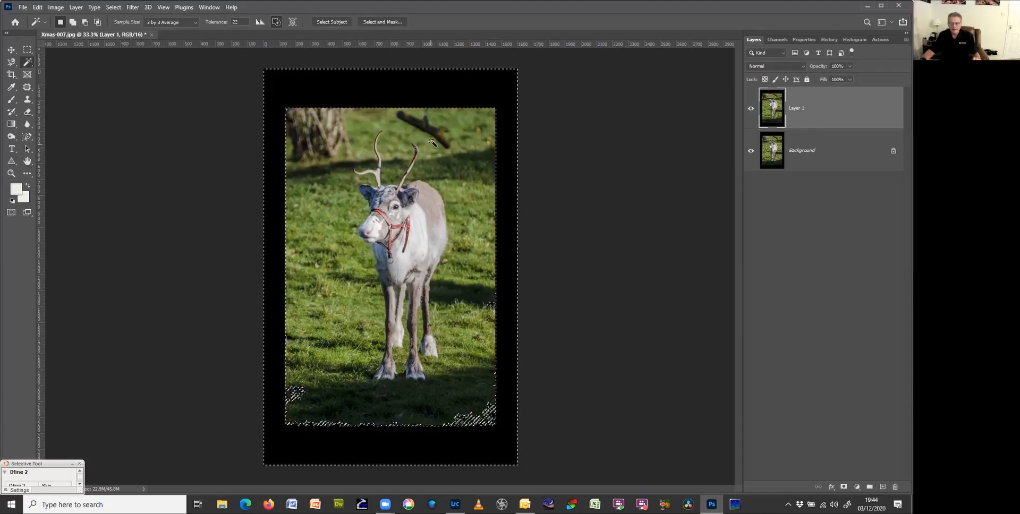
click(114, 7)
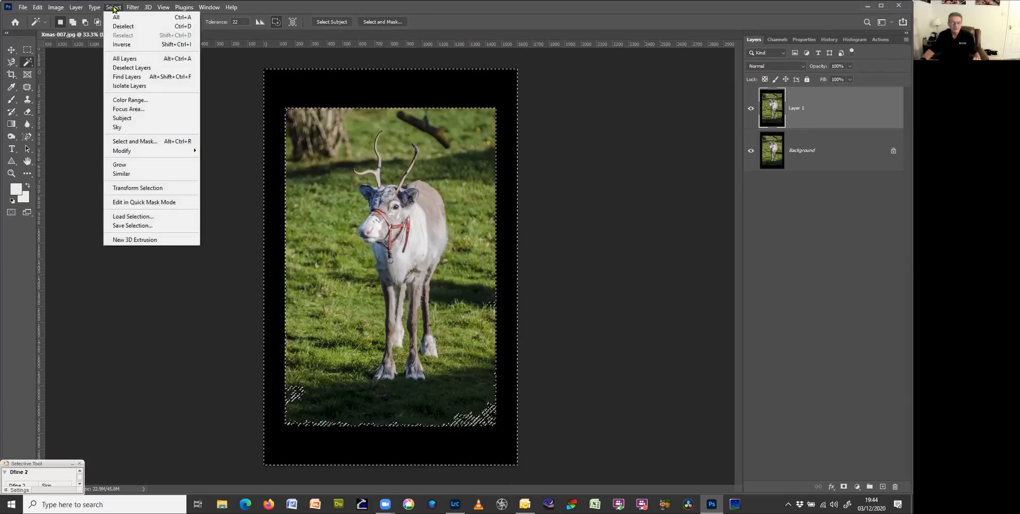
mouse_move(142, 154)
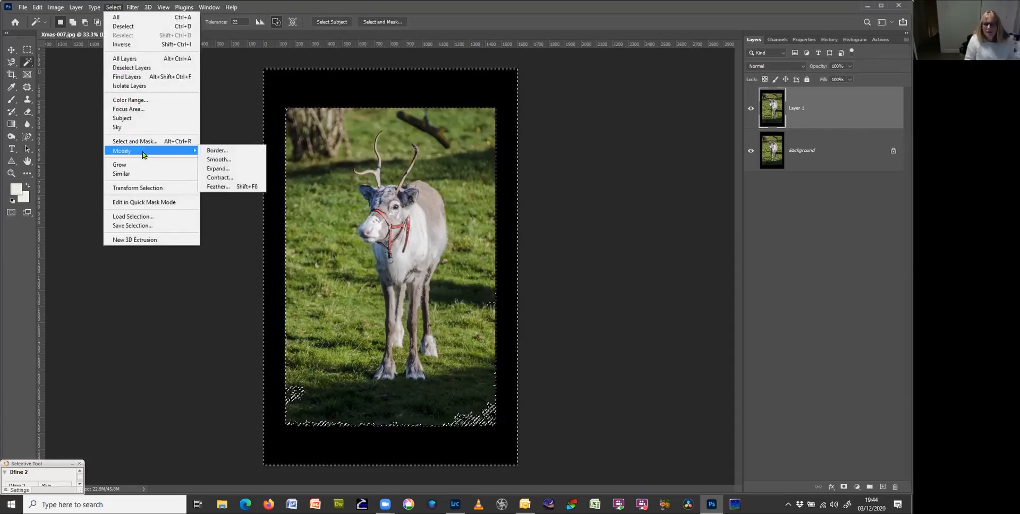
click(232, 167)
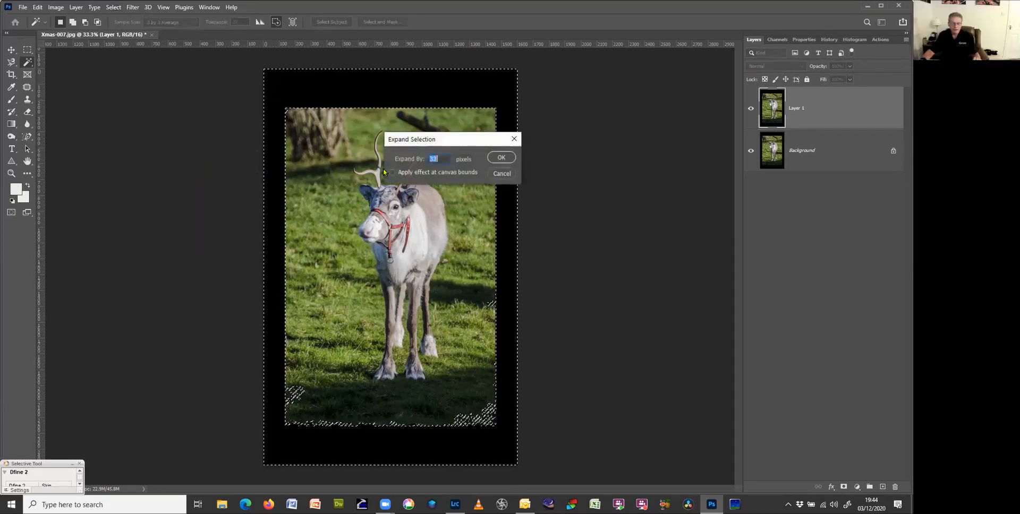
text(11)
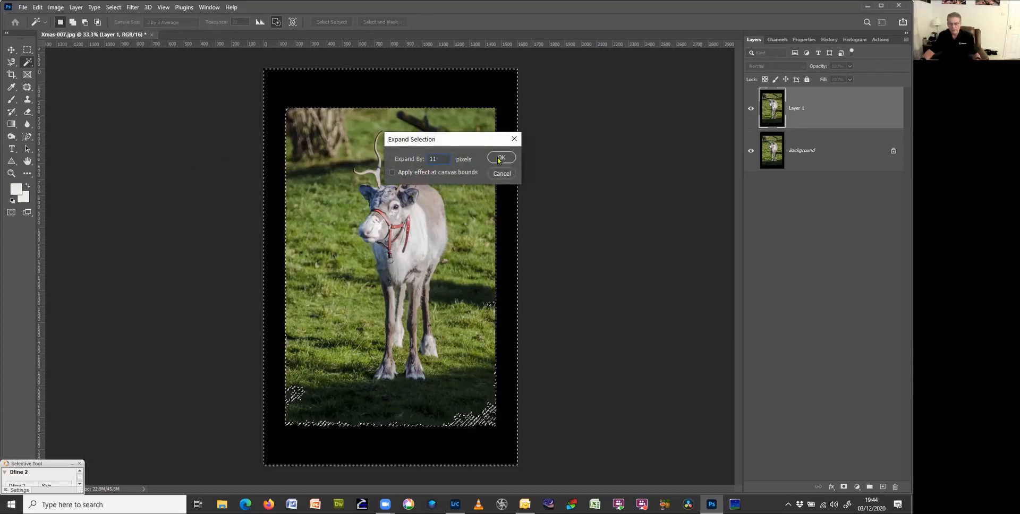
click(499, 159)
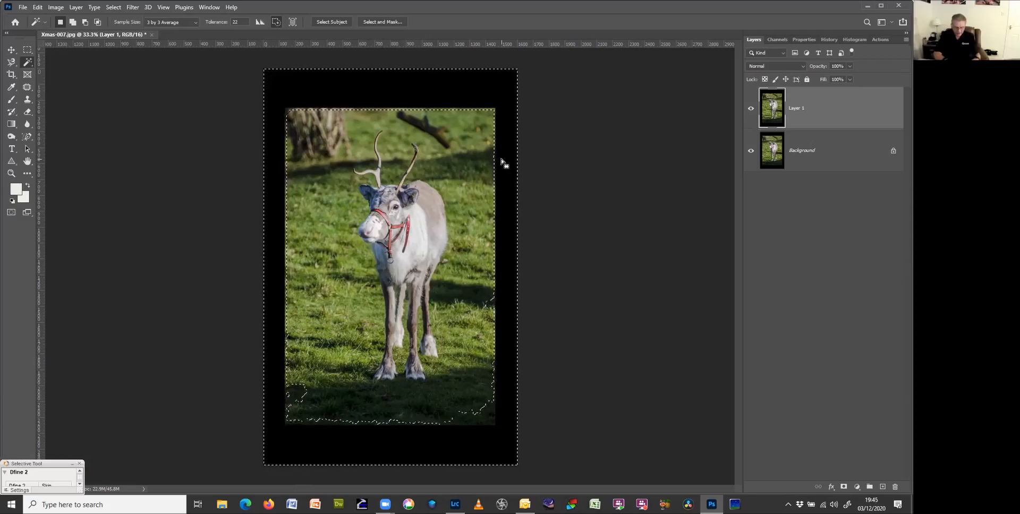
key(ctrl+d)
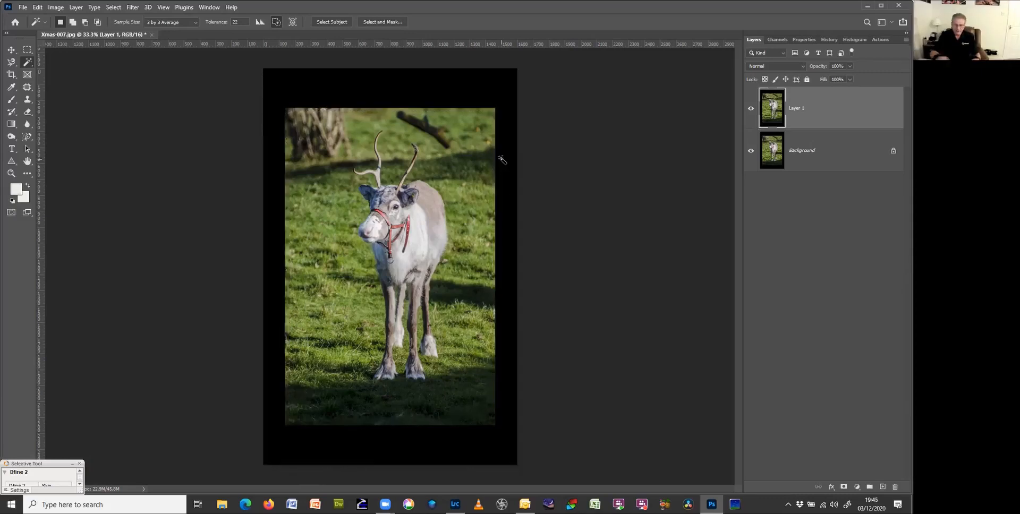
- Set the Magic Wand tool's tolerance to 11
right_click(27, 64)
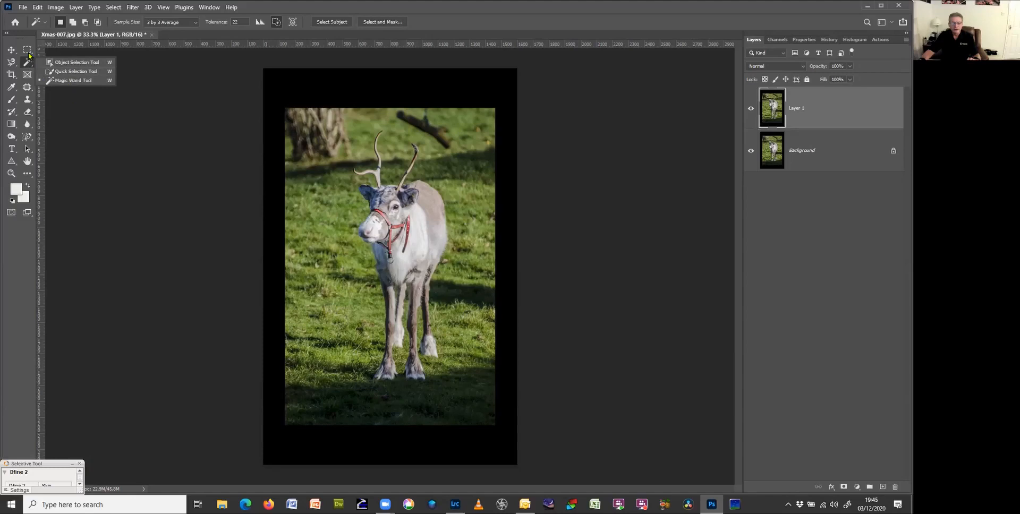
click(70, 81)
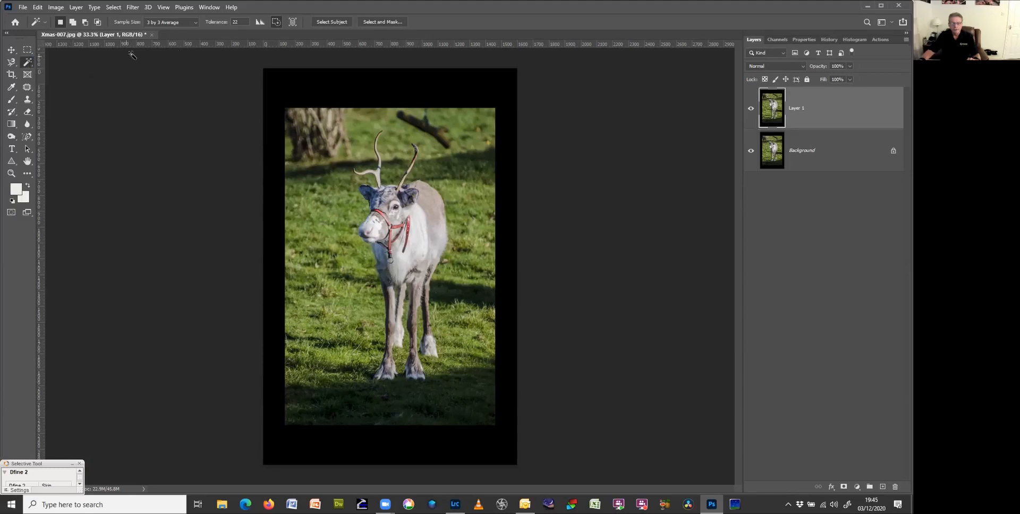
drag(243, 22, 200, 24)
text(11)
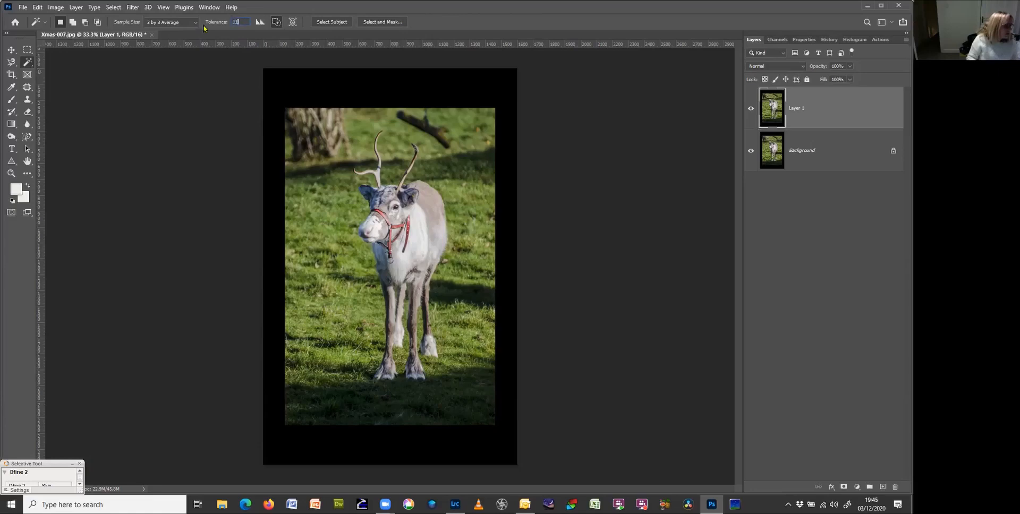
click(30, 64)
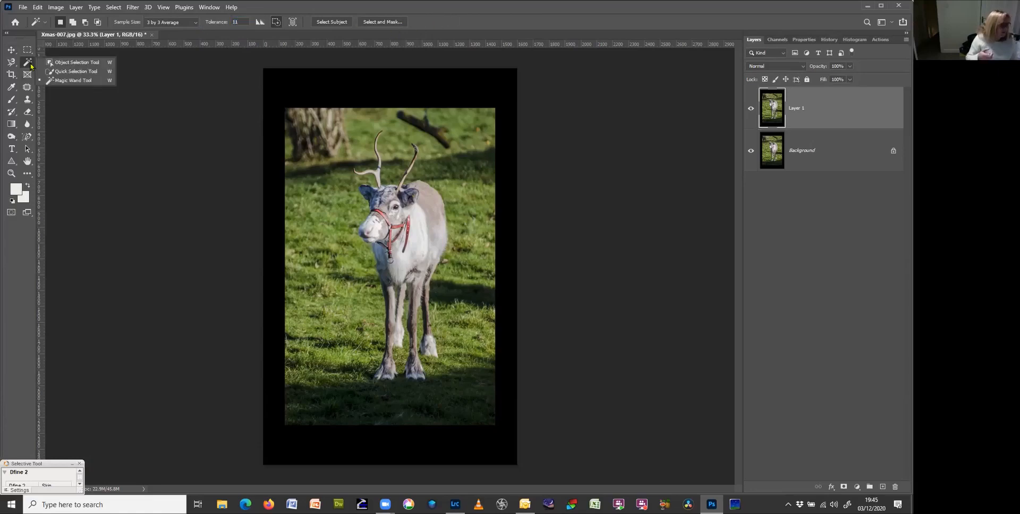
click(61, 79)
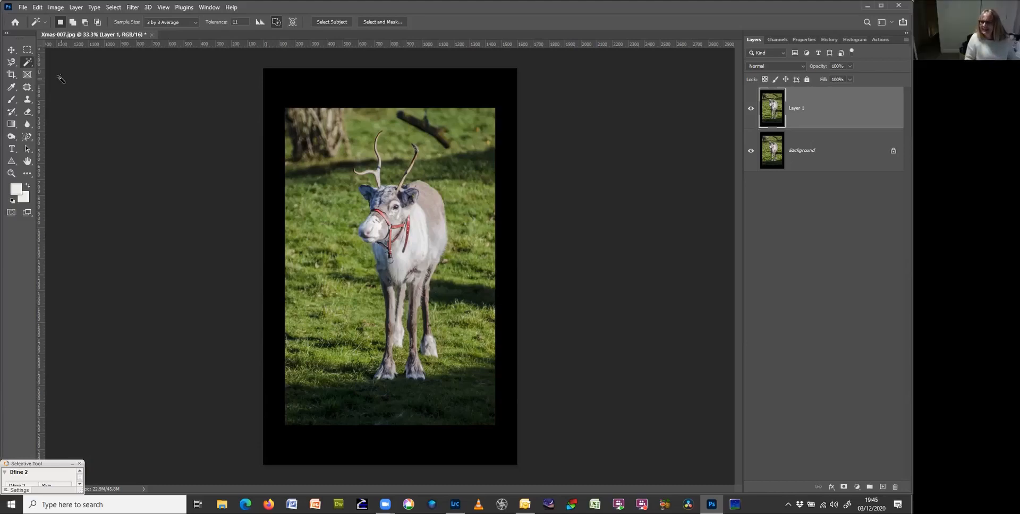
right_click(27, 64)
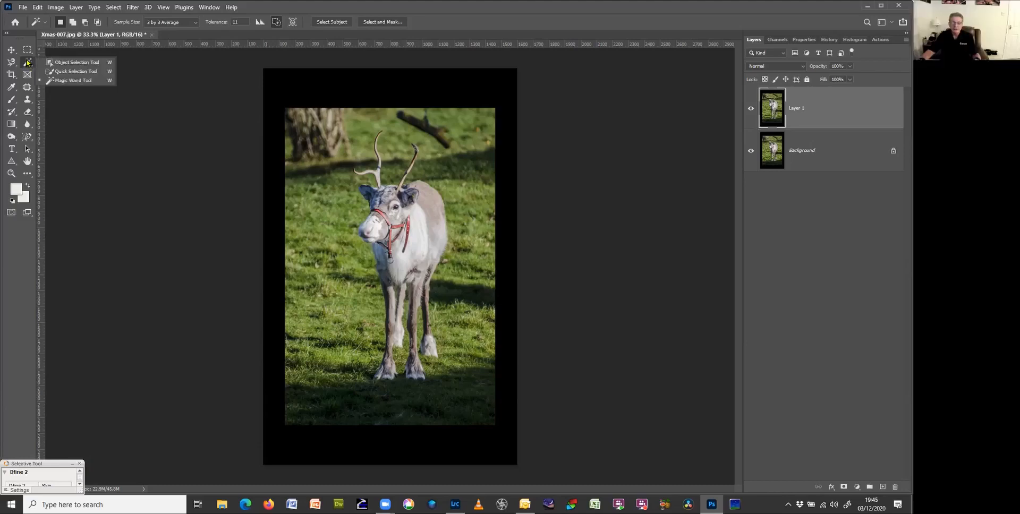
click(51, 63)
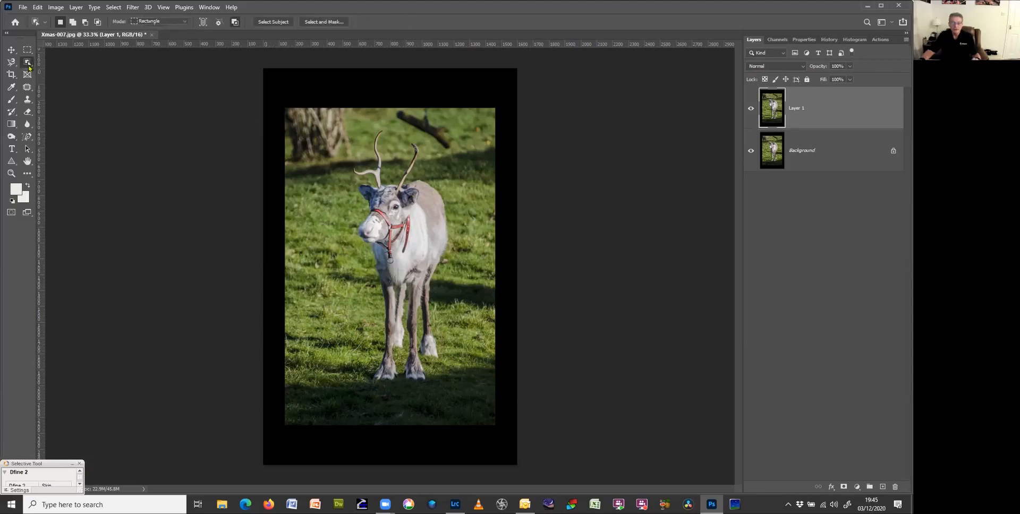
- Select the black border around the photo with the Magic Wand and expand the selection by 11 pixels
right_click(28, 63)
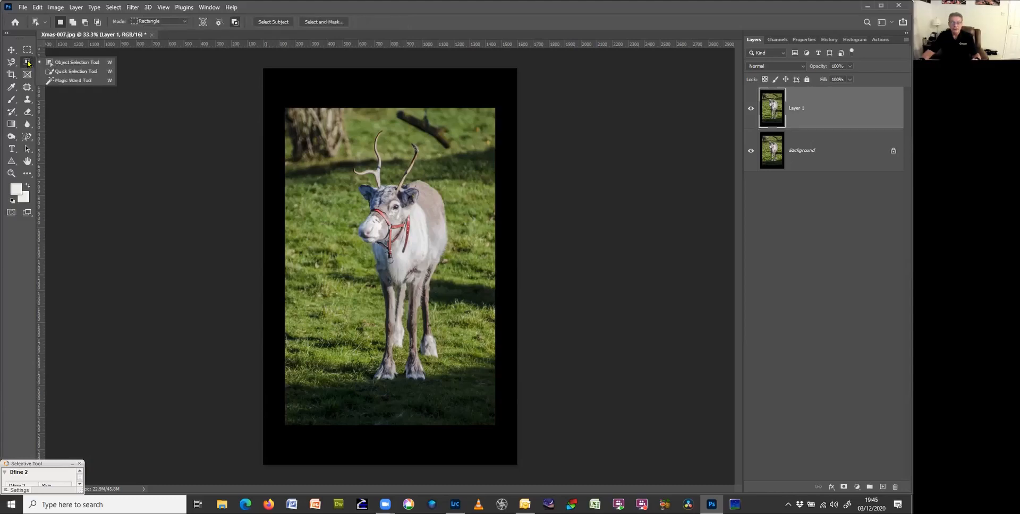
click(61, 82)
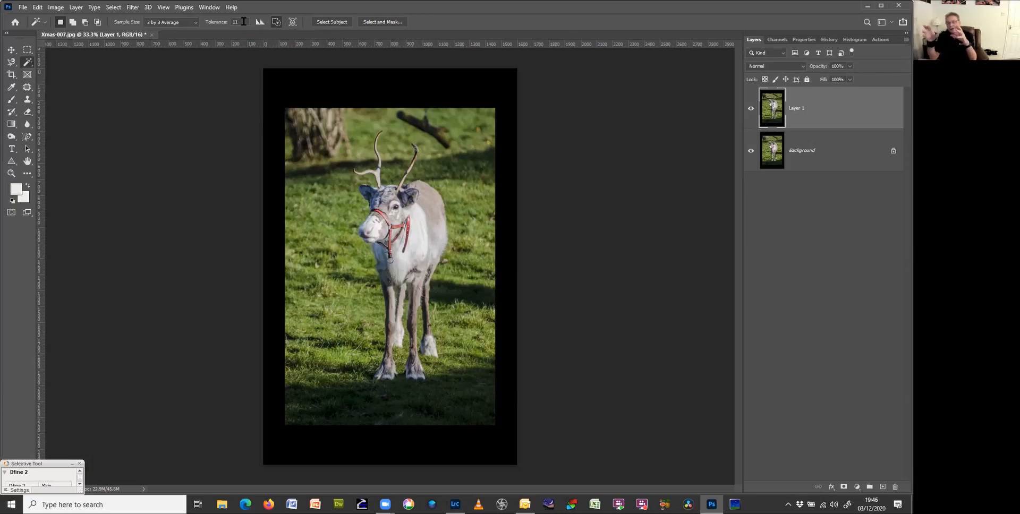
click(387, 94)
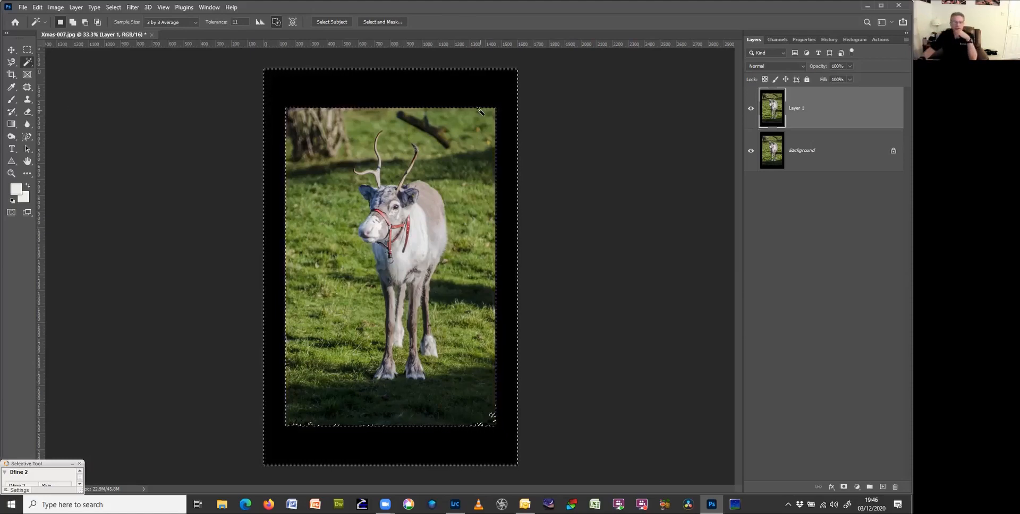
click(117, 8)
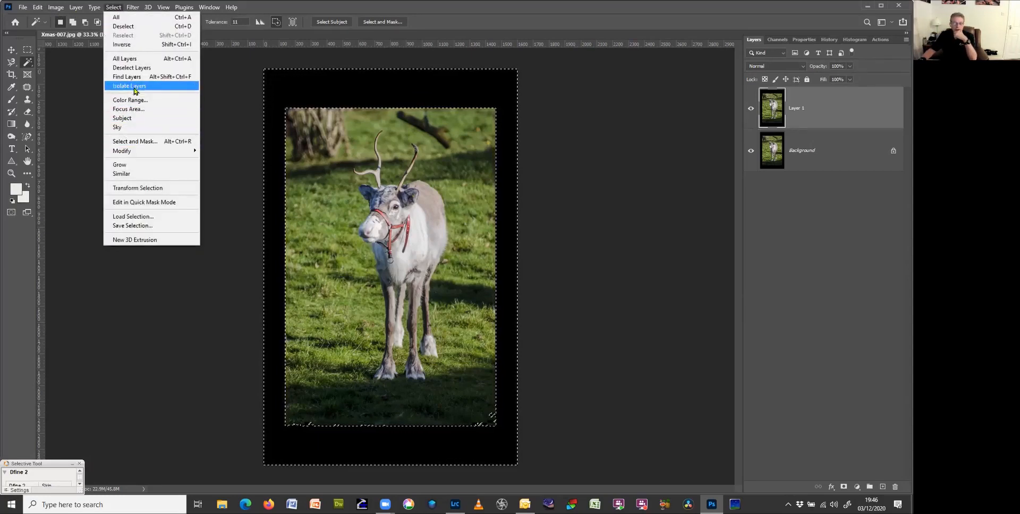
mouse_move(121, 151)
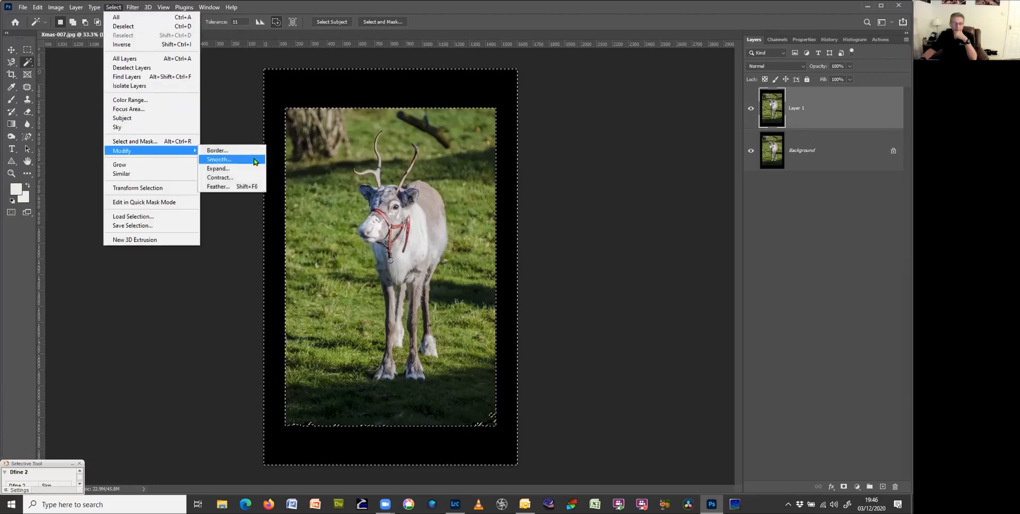
click(233, 169)
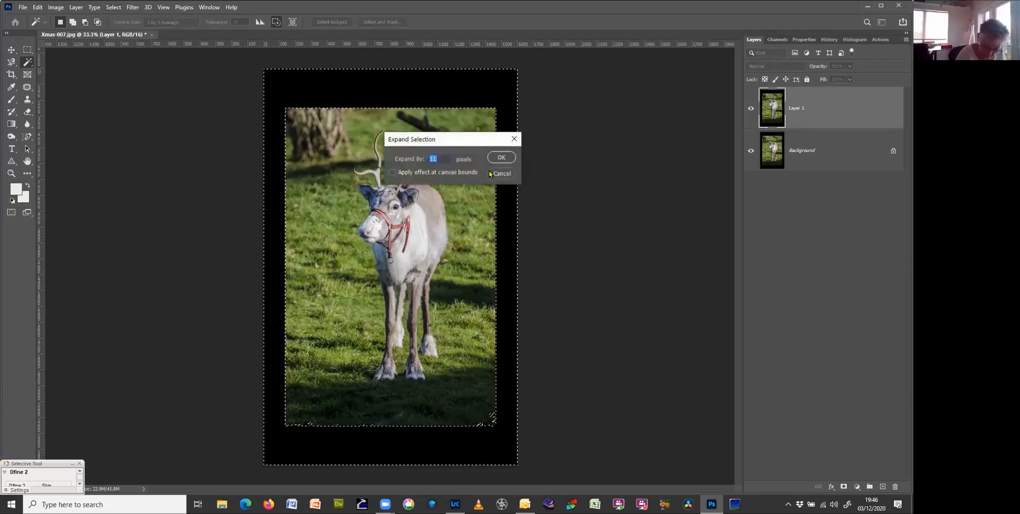
click(501, 159)
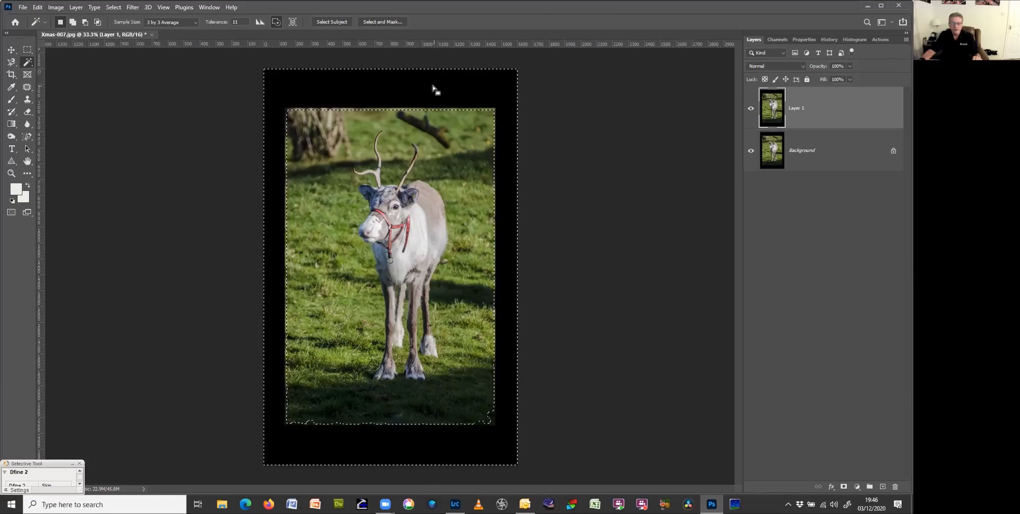
- Fill the selected border with Content-Aware contents, Color Adaptation on, Normal mode at 100% opacity, and clear the selection
click(37, 8)
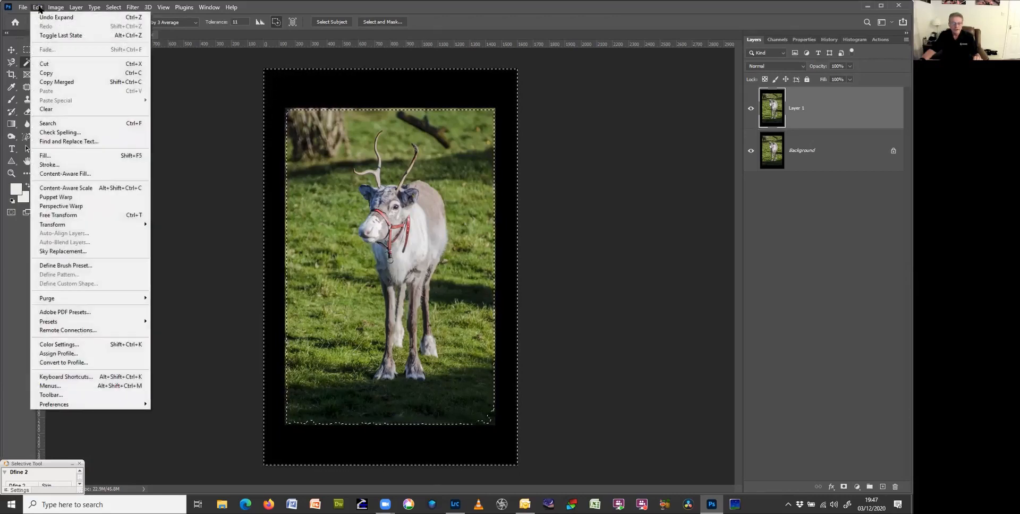
click(68, 155)
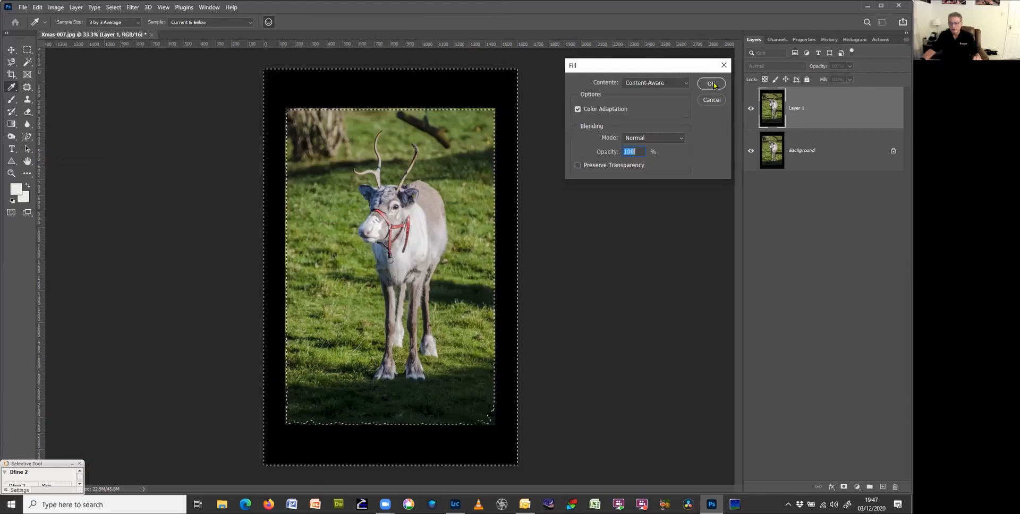
click(713, 85)
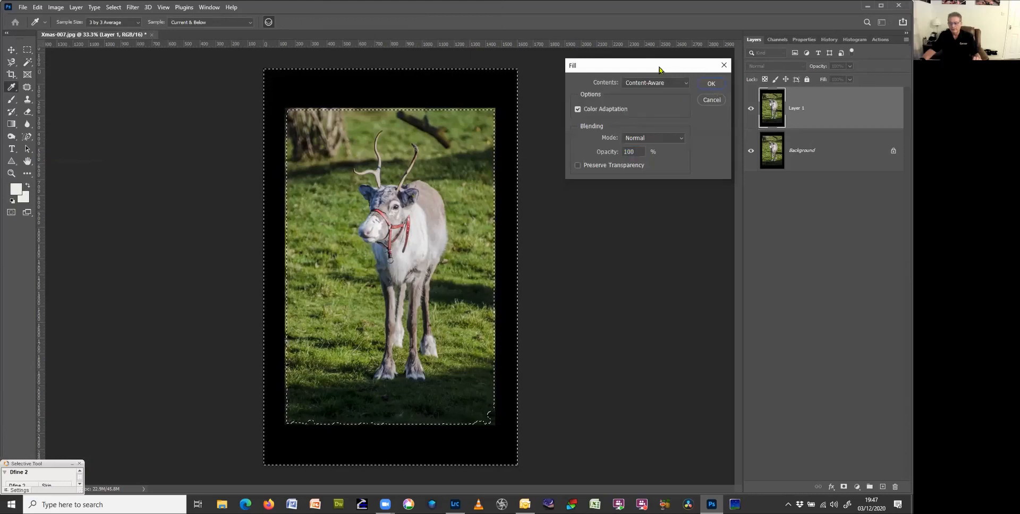
drag(647, 65, 628, 68)
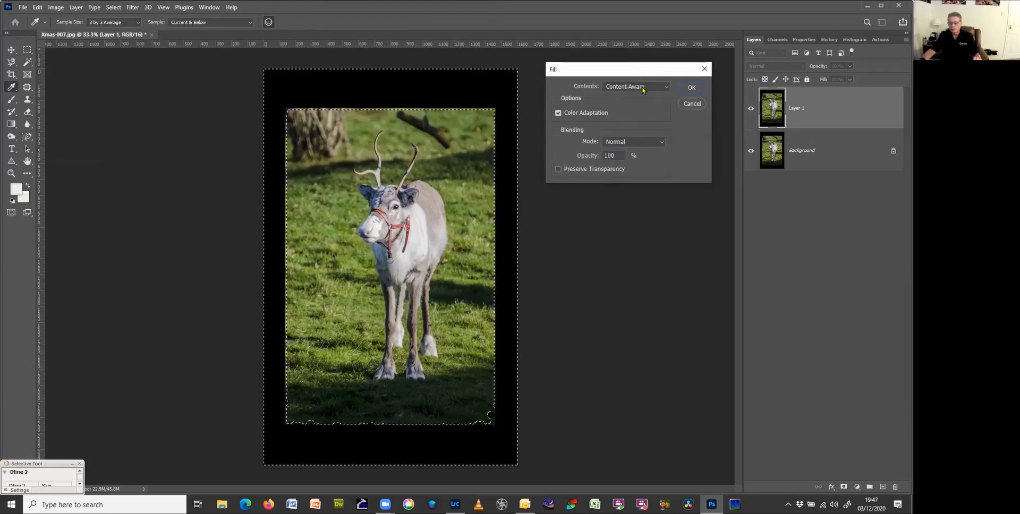
click(666, 87)
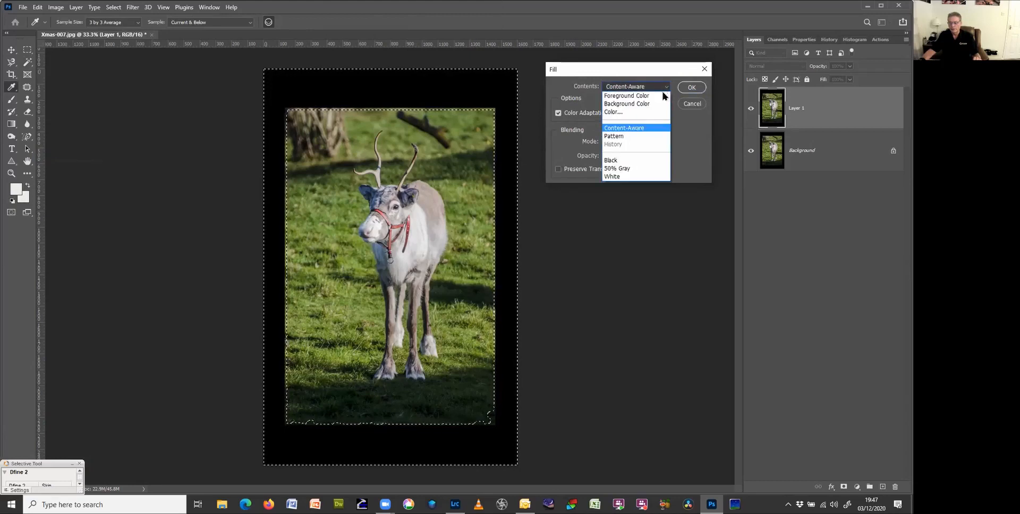
click(658, 129)
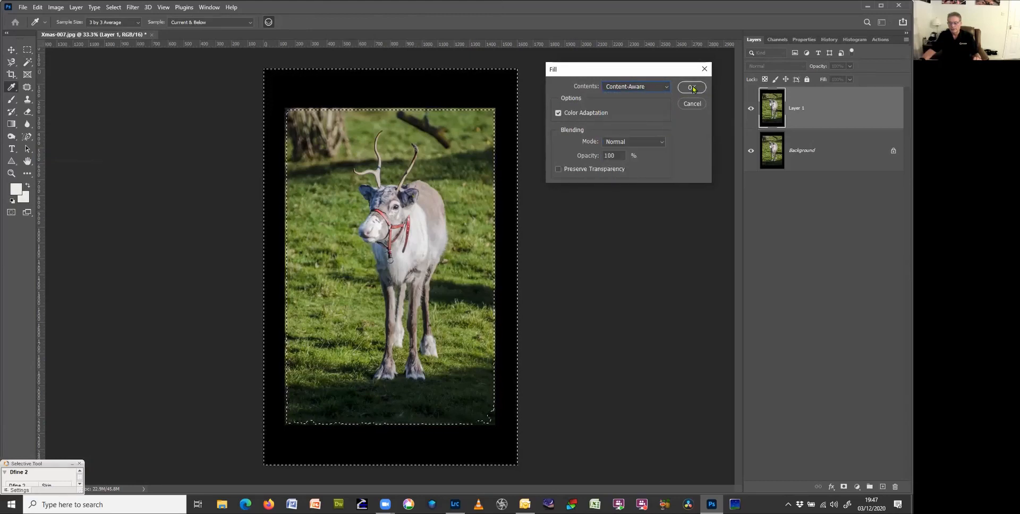
click(692, 88)
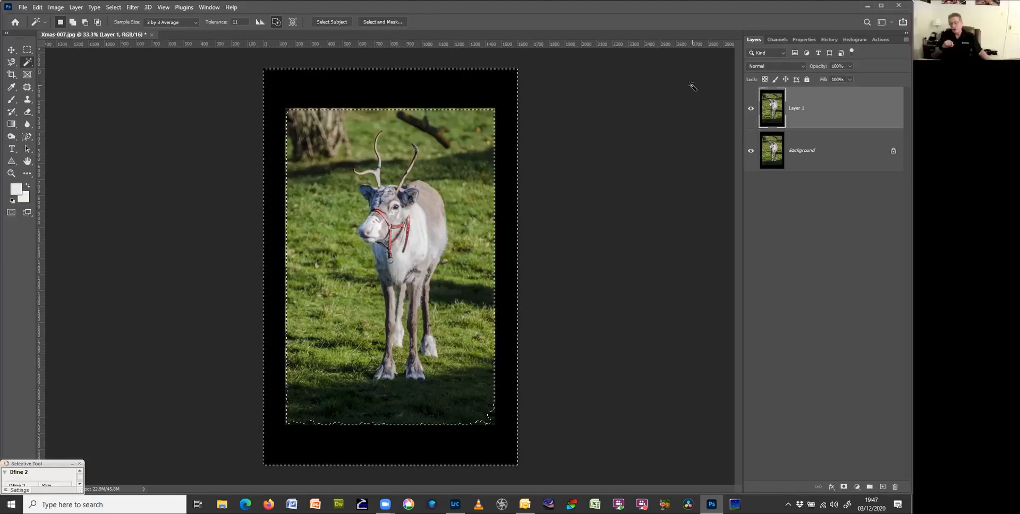
key(ctrl+d)
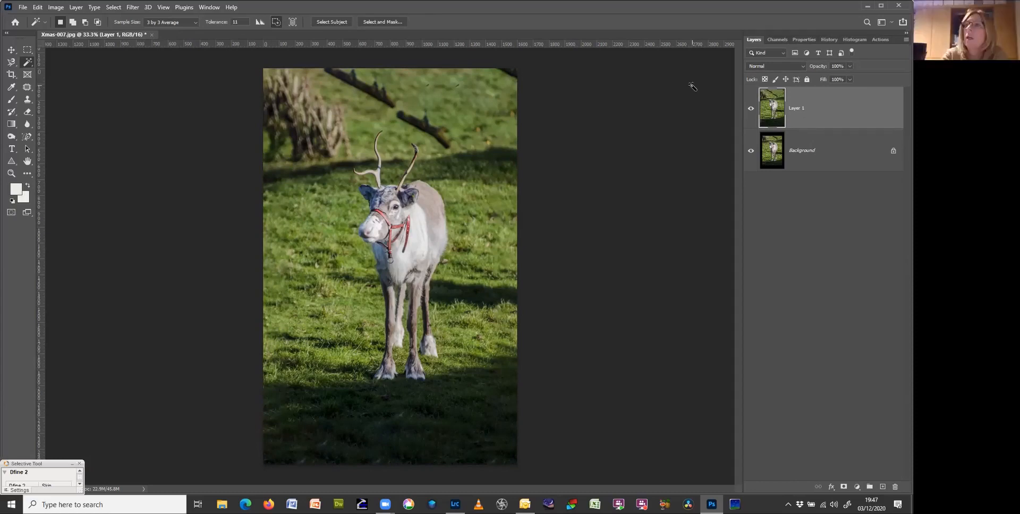
- Widen the canvas to 3000 pixels, anchored at the middle right so the black extension is added left of the reindeer
click(56, 7)
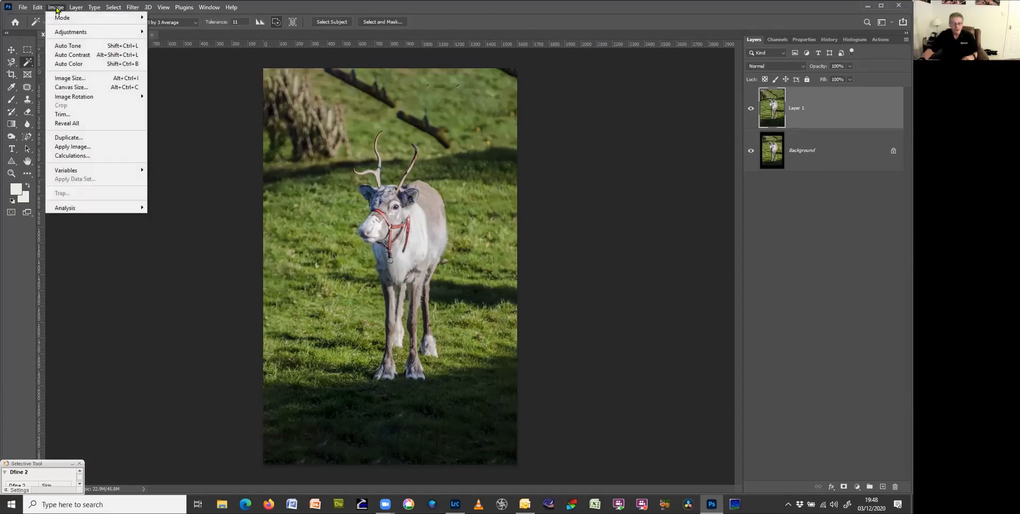
click(95, 91)
click(630, 153)
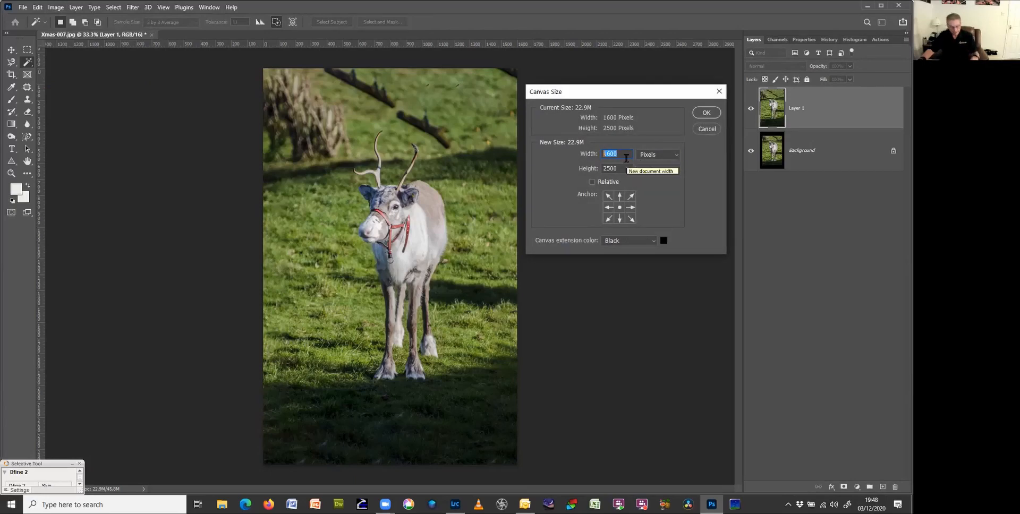
text(3000)
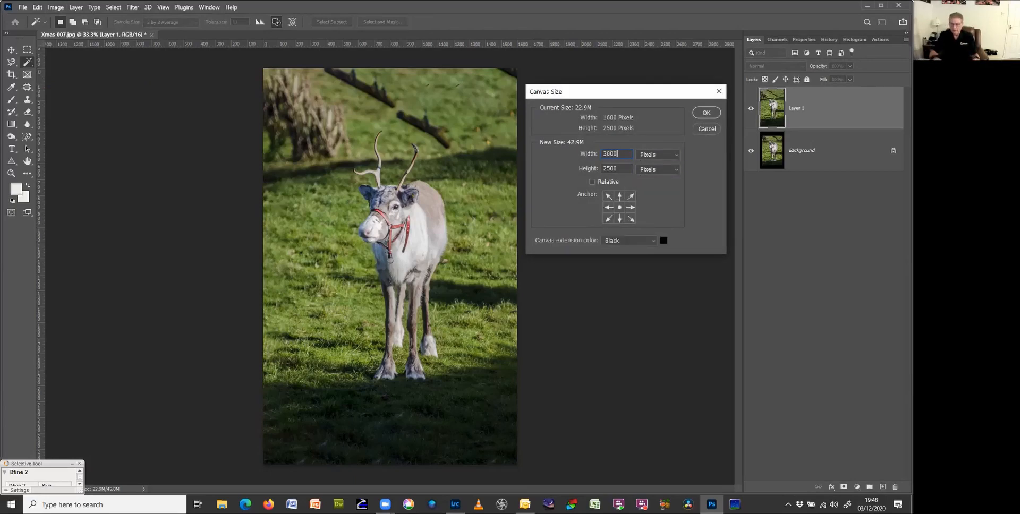
click(711, 116)
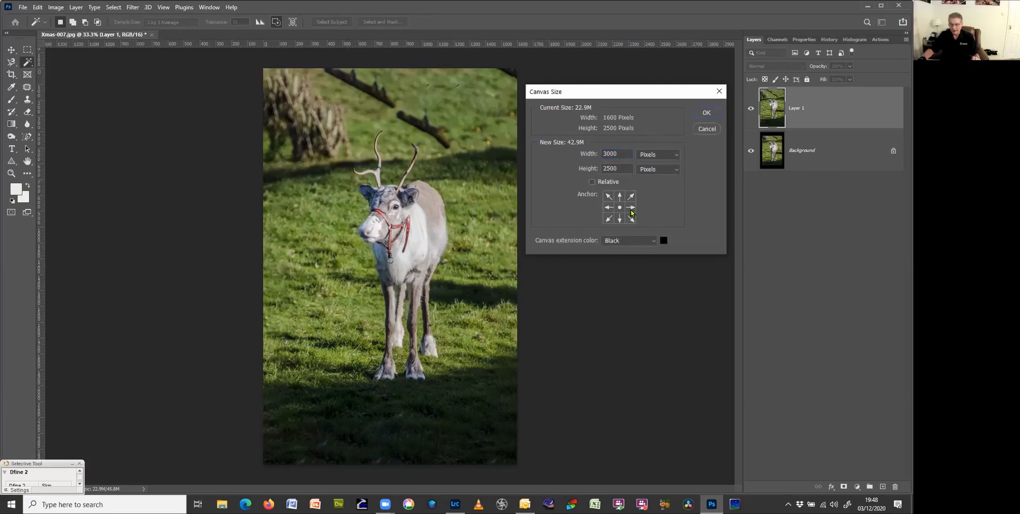
click(704, 114)
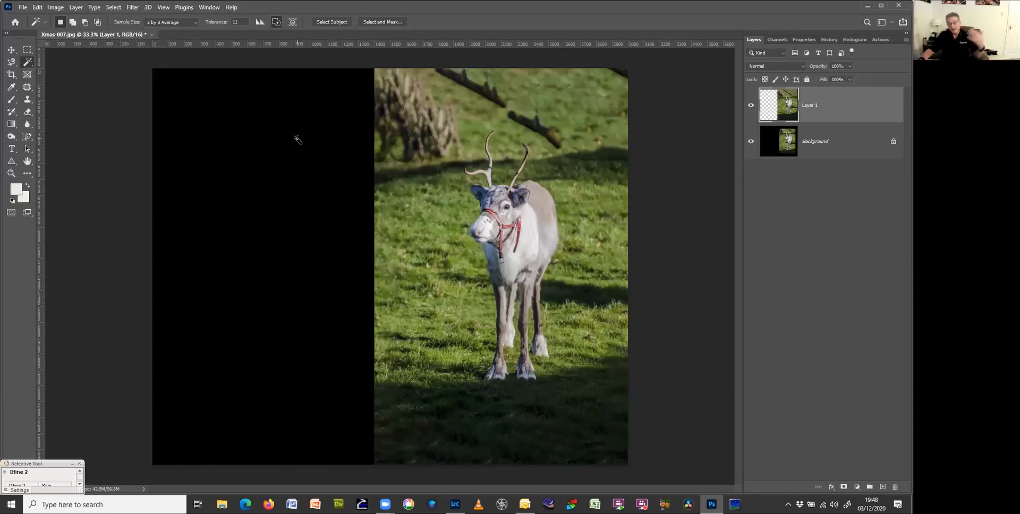
- Select the empty area beside the reindeer photo with the Magic Wand and expand the selection by 22 pixels
click(314, 167)
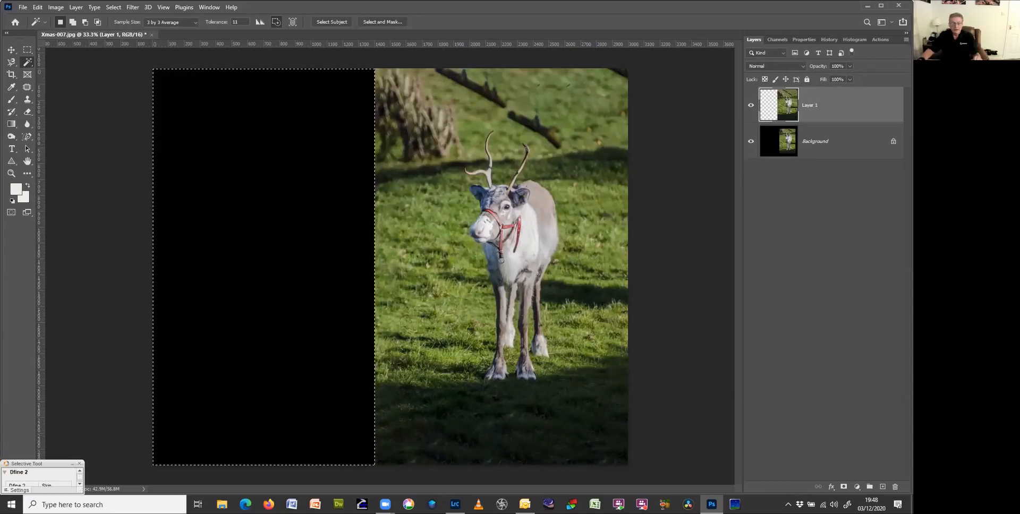
click(111, 9)
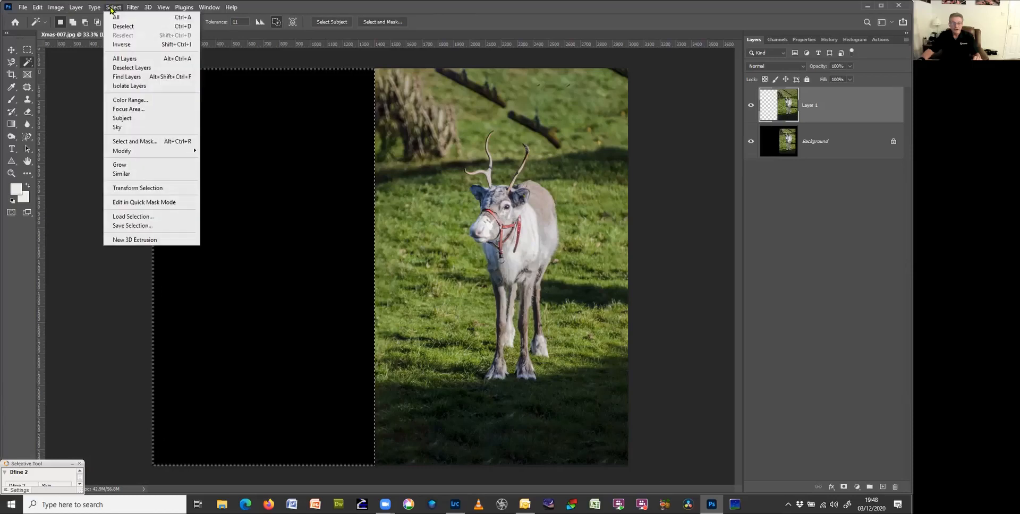
mouse_move(135, 153)
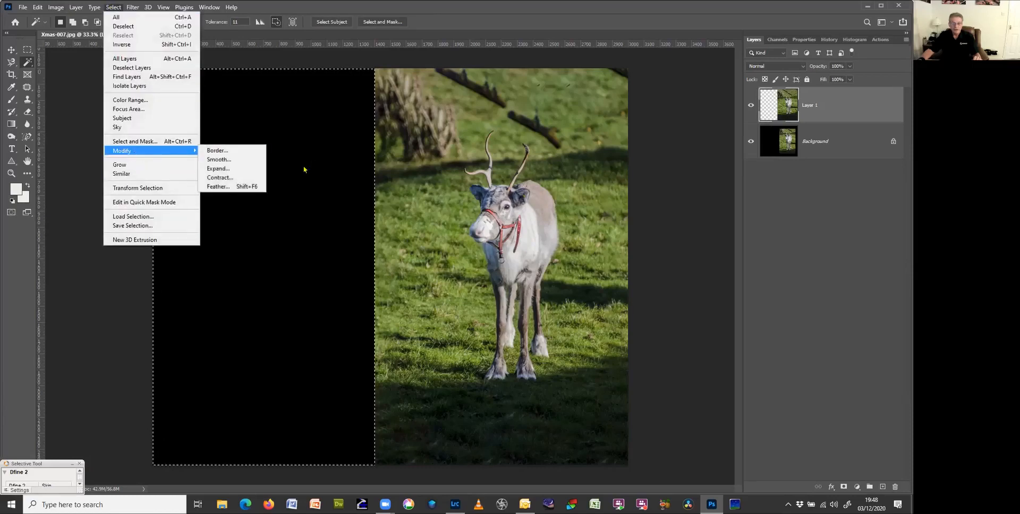
click(246, 169)
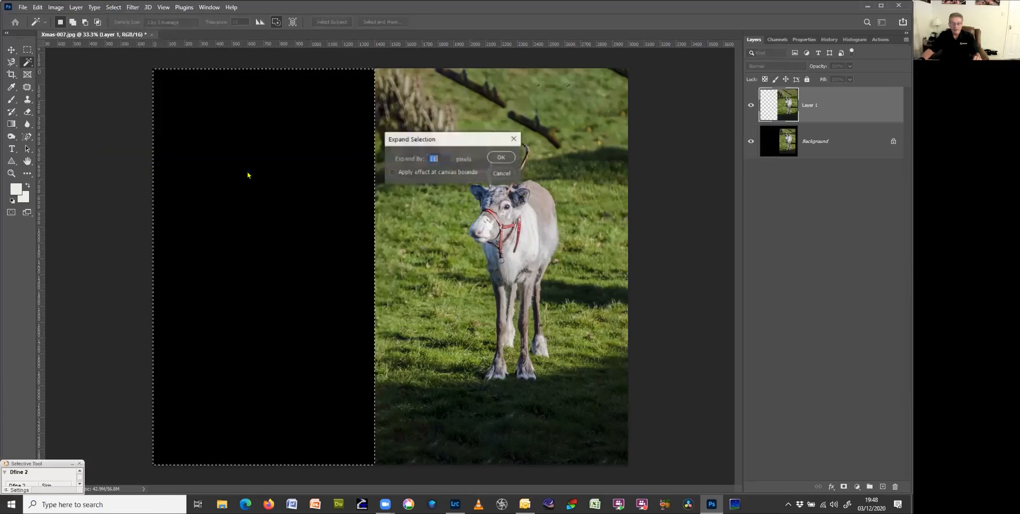
text(22)
click(501, 158)
- Try a Content-Aware fill of the expanded selection at 100% opacity, undo it and clear the selection
key(shift+F5)
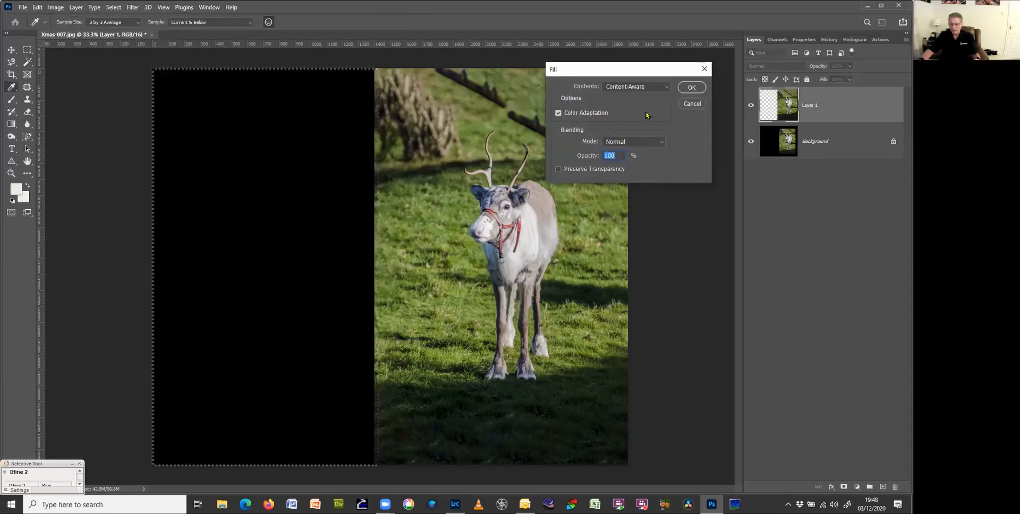
click(691, 87)
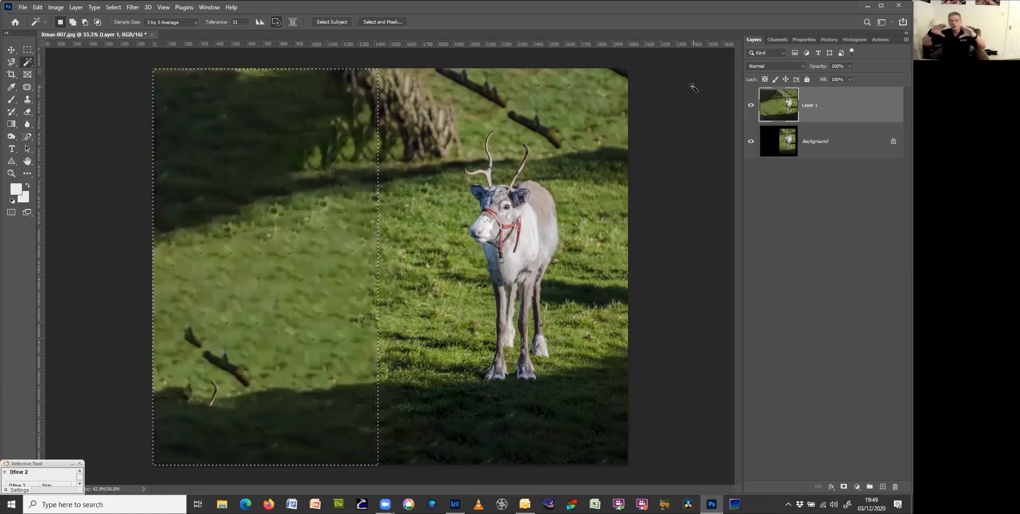
key(ctrl+d)
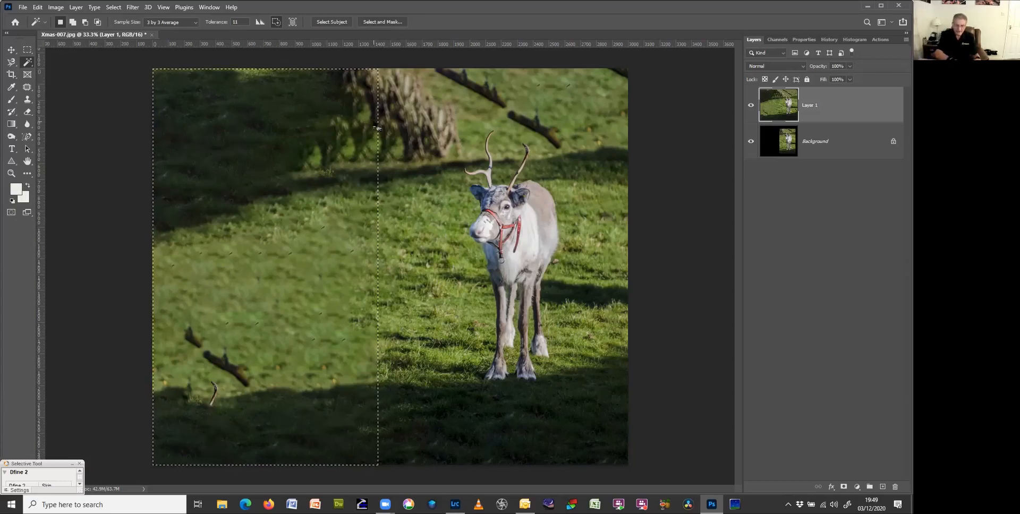
key(Delete)
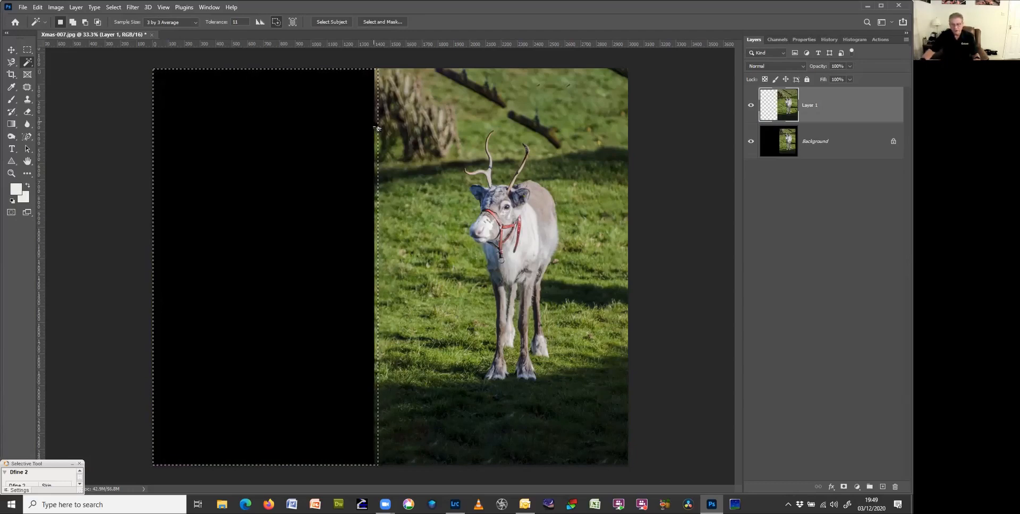
key(ctrl+d)
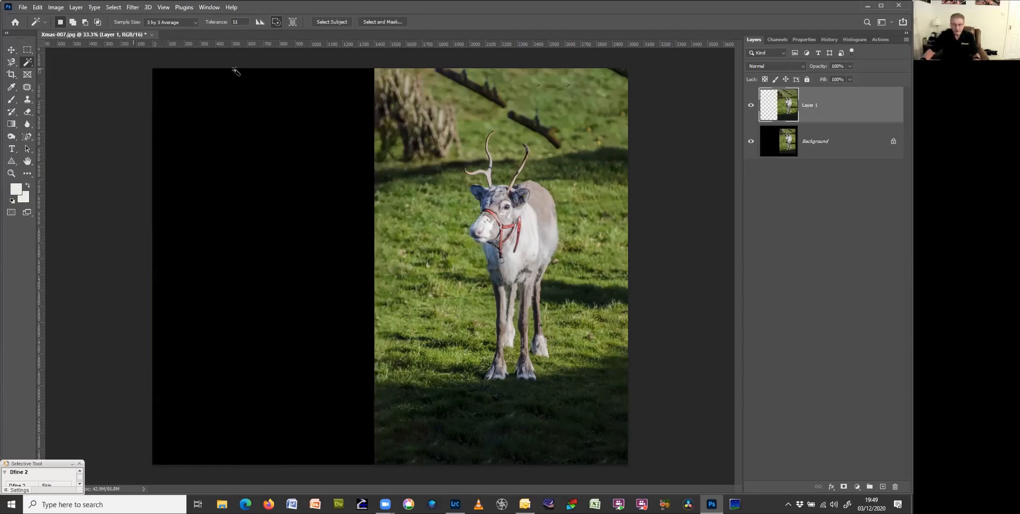
- Marquee a full-height strip from just outside the photo's left edge to just short of the reindeer's nose
click(27, 50)
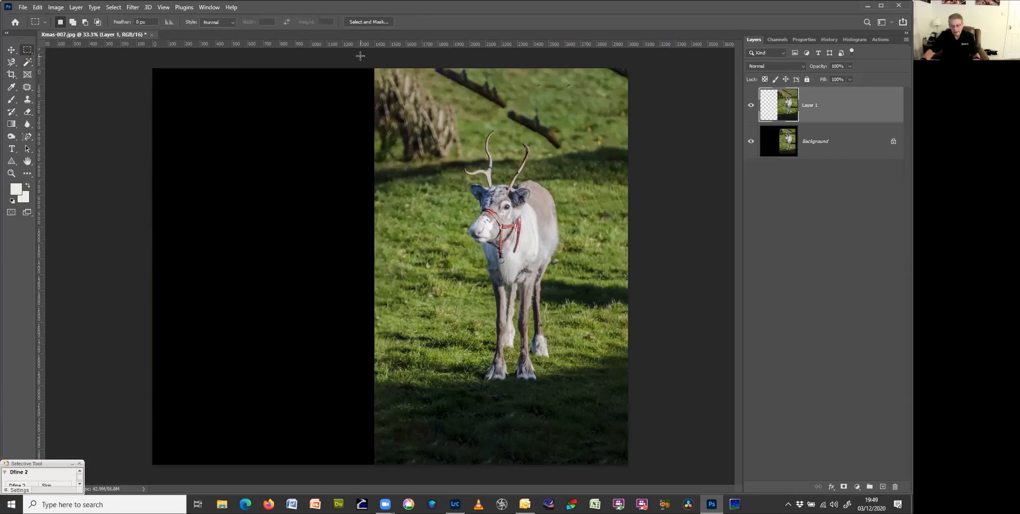
drag(366, 68, 459, 466)
mouse_move(455, 504)
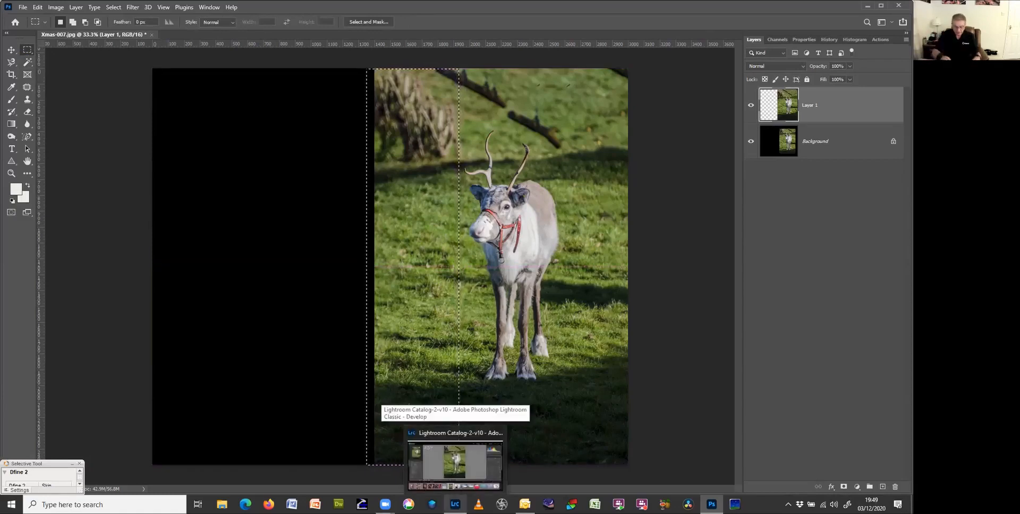
key(ctrl+t)
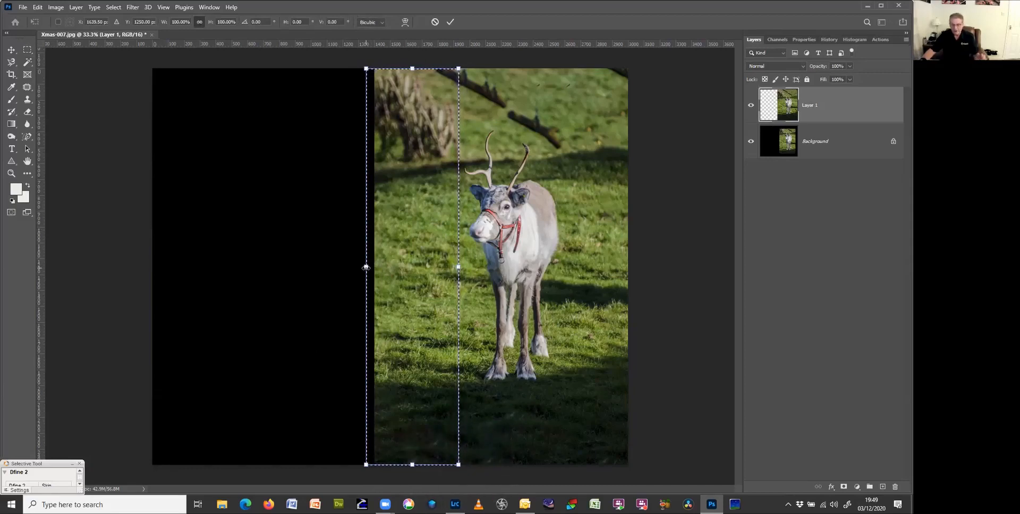
mouse_move(366, 267)
mouse_down()
mouse_move(308, 266)
mouse_move(398, 266)
mouse_move(346, 266)
mouse_move(375, 269)
mouse_up()
key(Return)
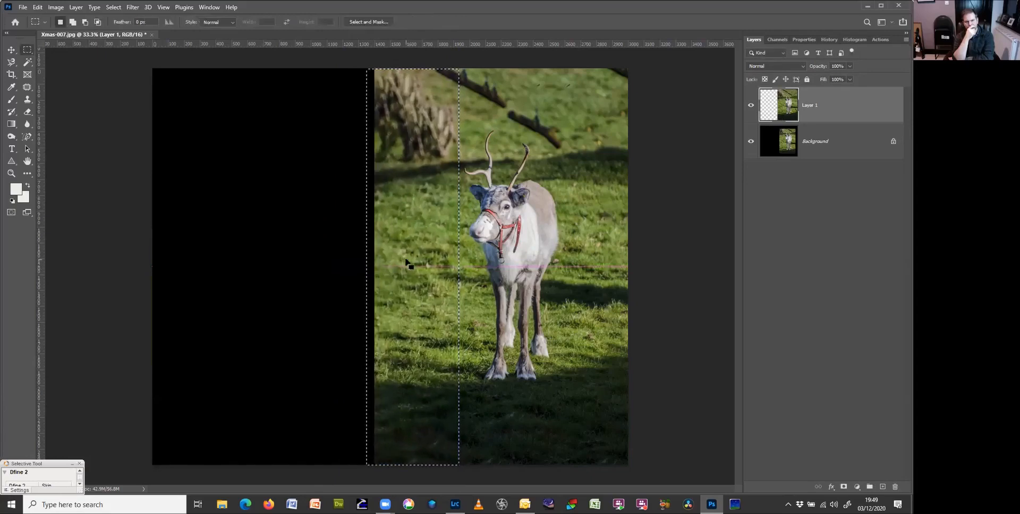
- Stretch the selected grass strip leftward over the empty canvas with Free Transform to about 252% of its width
key(ctrl+t)
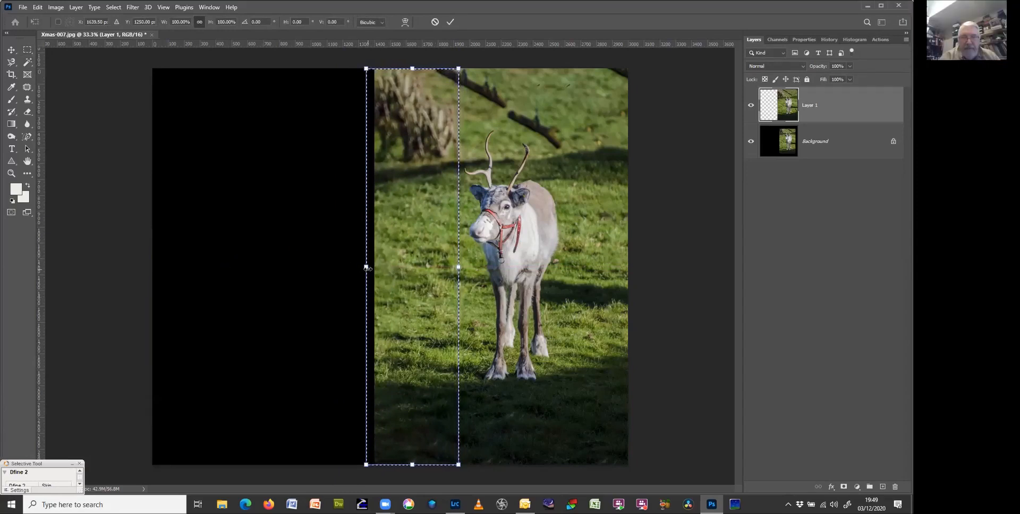
drag(360, 268, 226, 266)
key(Return)
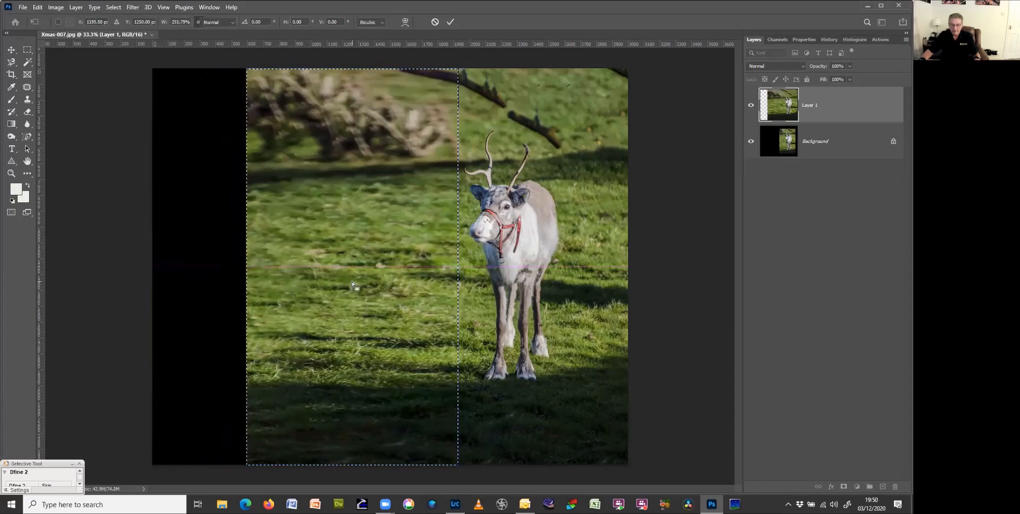
- Apply the stretch, clear the selection and move the reindeer layer left to bring the animal closer to the canvas centre
key(m)
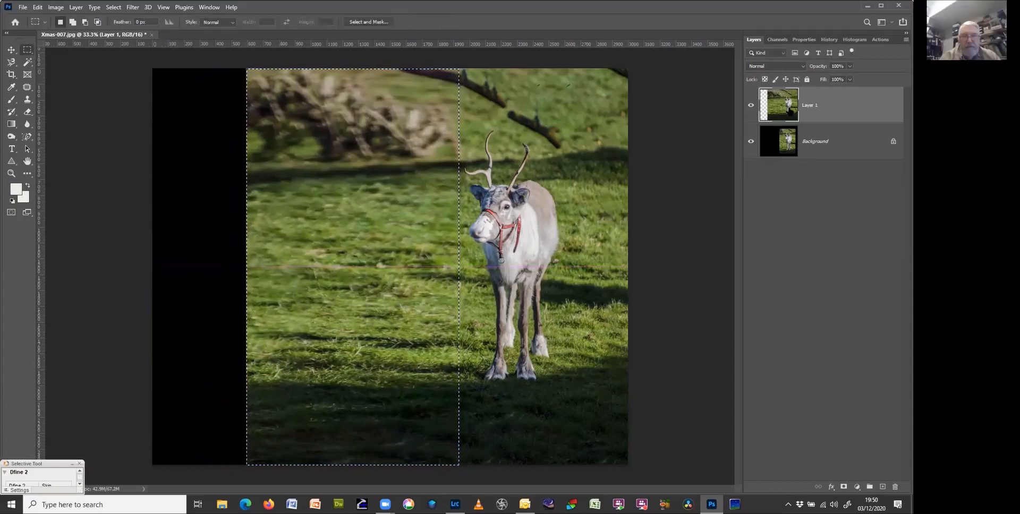
key(ctrl+d)
key(v)
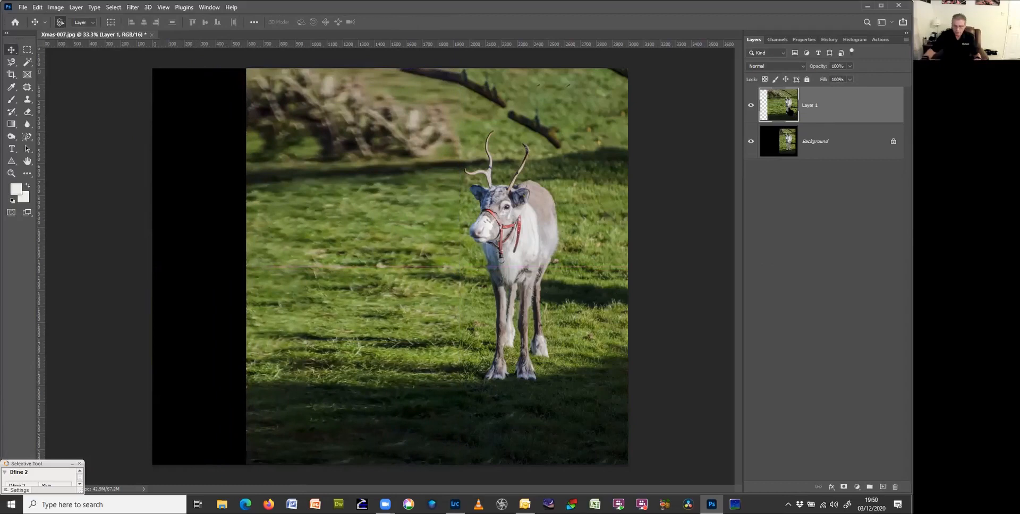
drag(513, 240, 468, 241)
- Marquee the full-height grass strip behind the reindeer, stretch it rightward past the canvas edge to about 177% width, and deselect it
key(m)
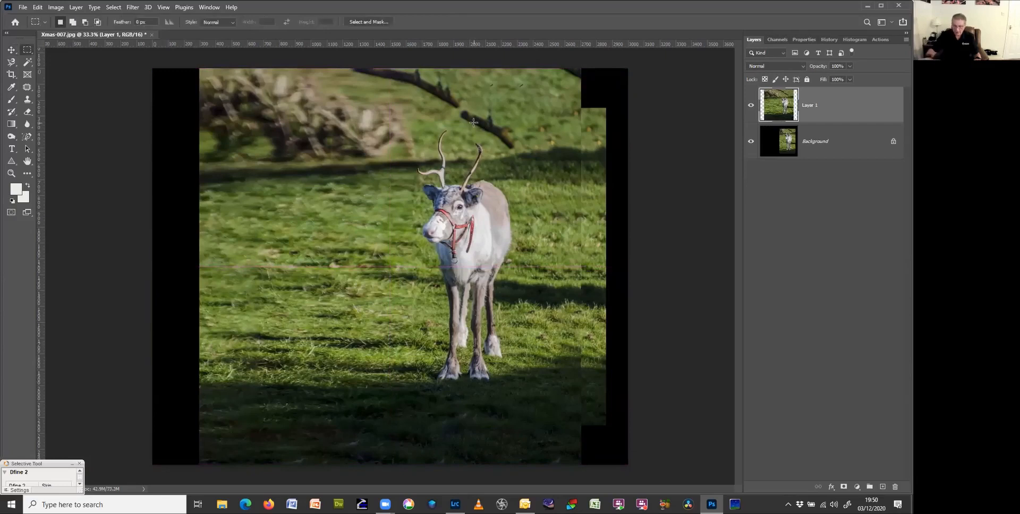
drag(523, 69, 627, 465)
drag(553, 364, 547, 367)
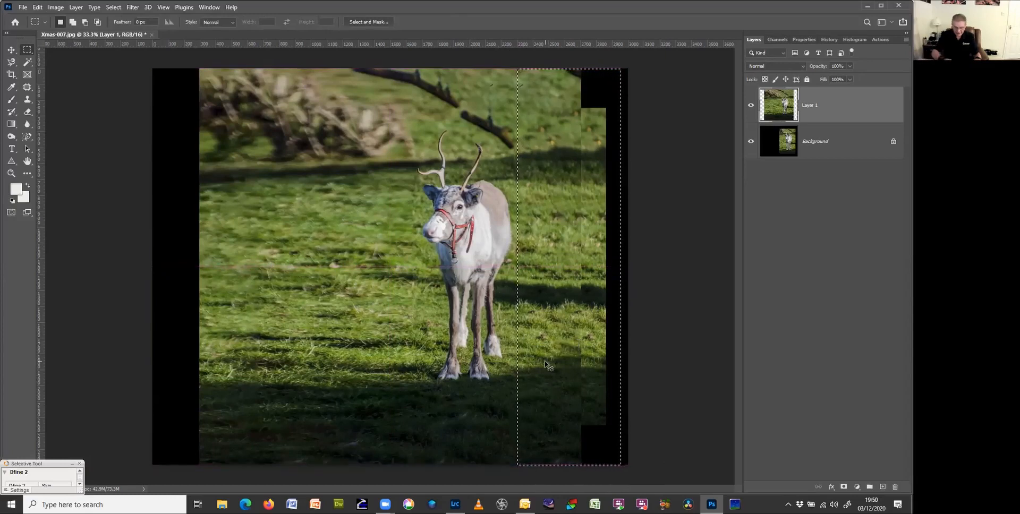
key(ctrl+t)
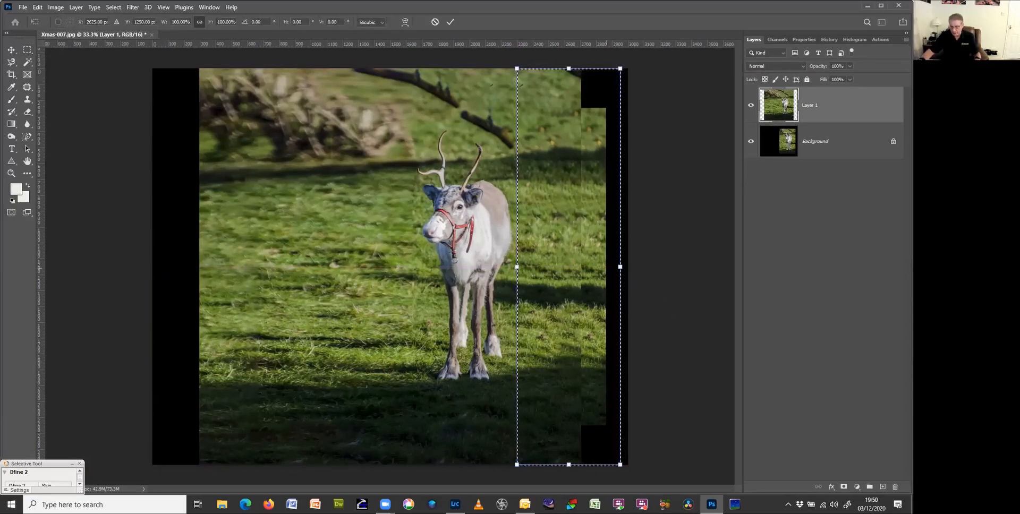
drag(620, 267, 696, 267)
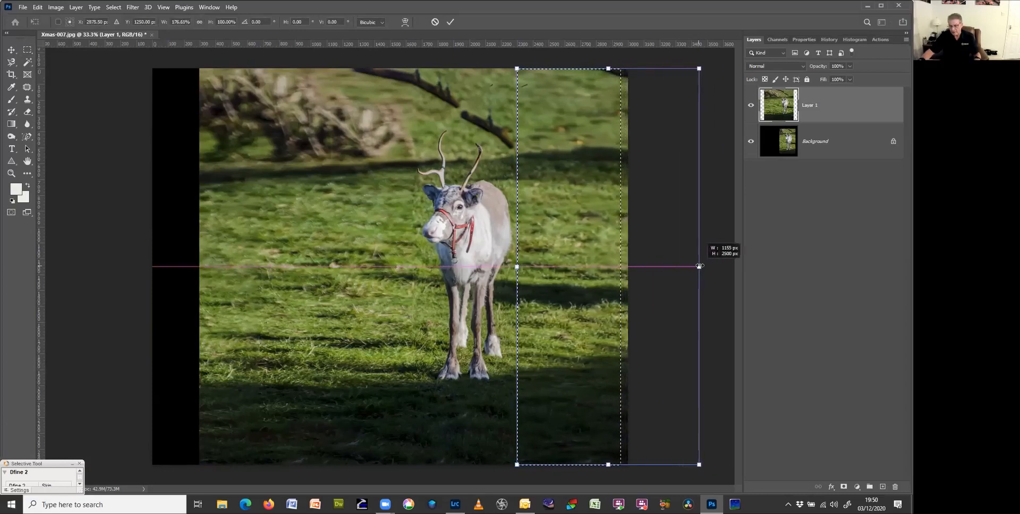
key(Return)
key(ctrl+d)
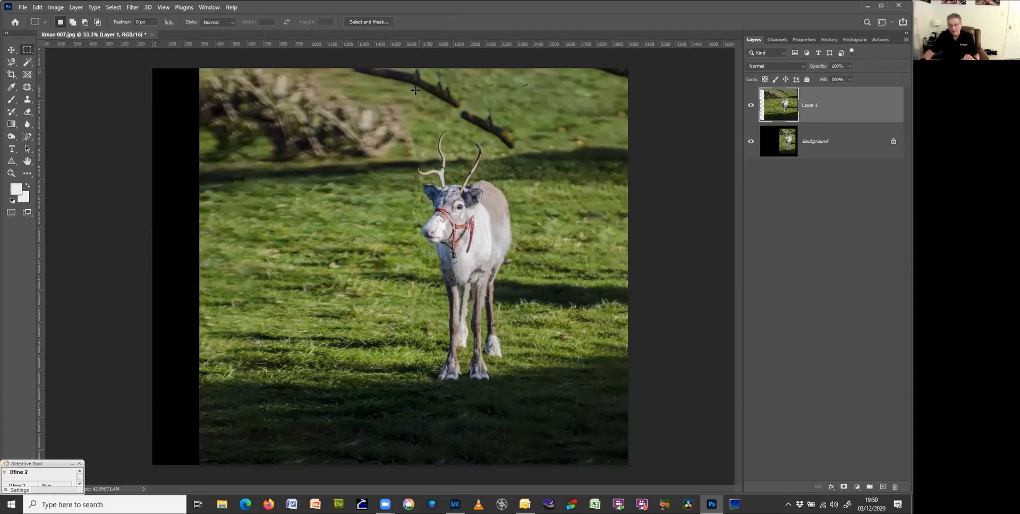
- Patch out both dark branches above the reindeer with nearby grass and clear the selection
key(j)
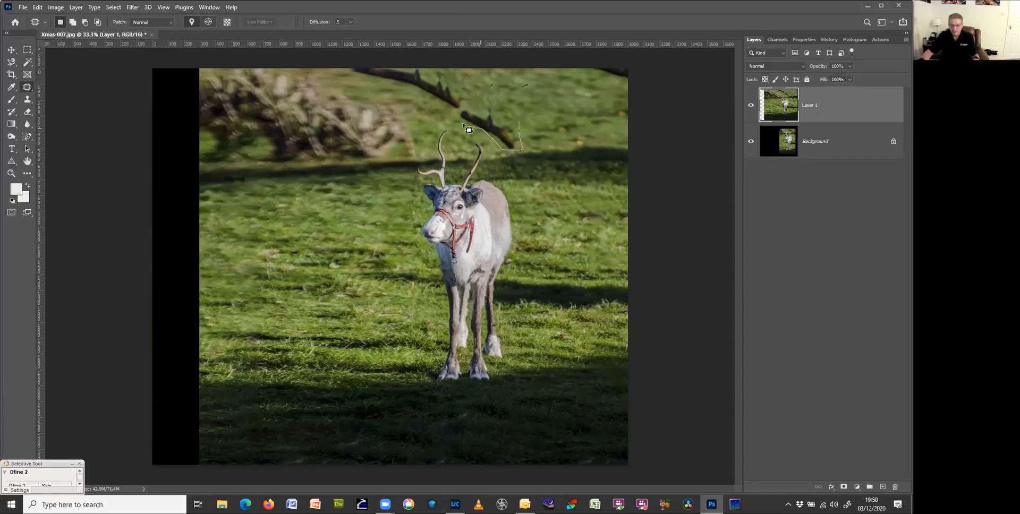
drag(522, 129, 523, 141)
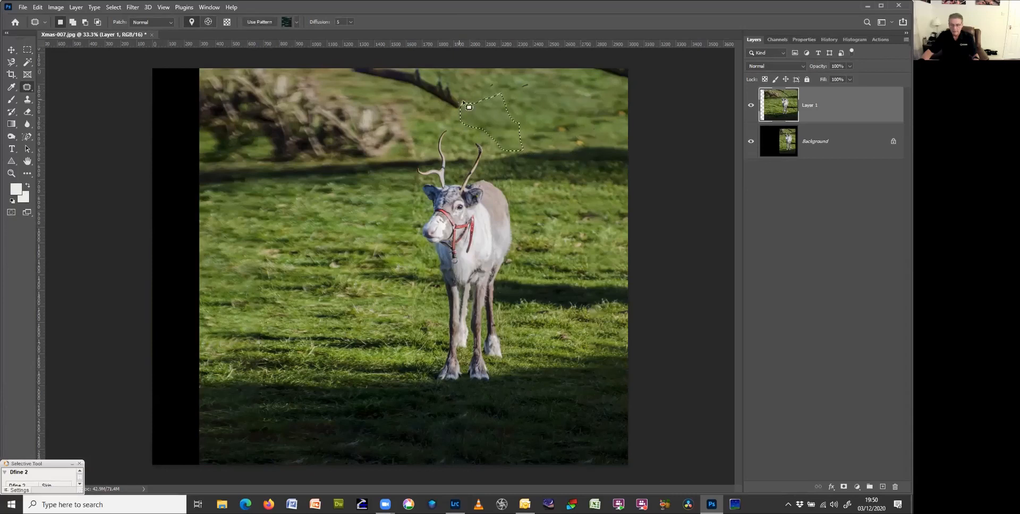
mouse_move(441, 76)
mouse_down()
mouse_move(369, 56)
mouse_move(351, 70)
mouse_move(457, 115)
mouse_move(453, 85)
mouse_move(537, 101)
mouse_up()
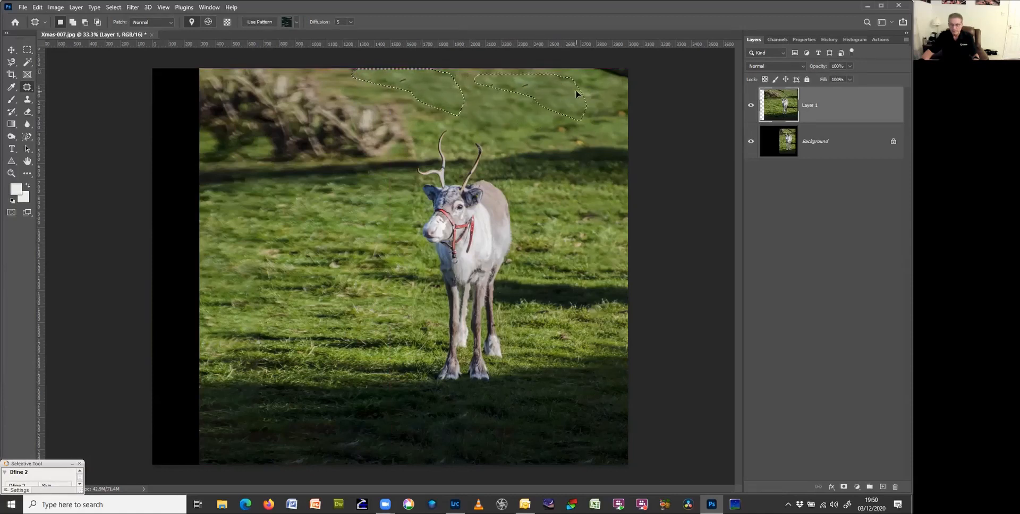
key(ctrl+d)
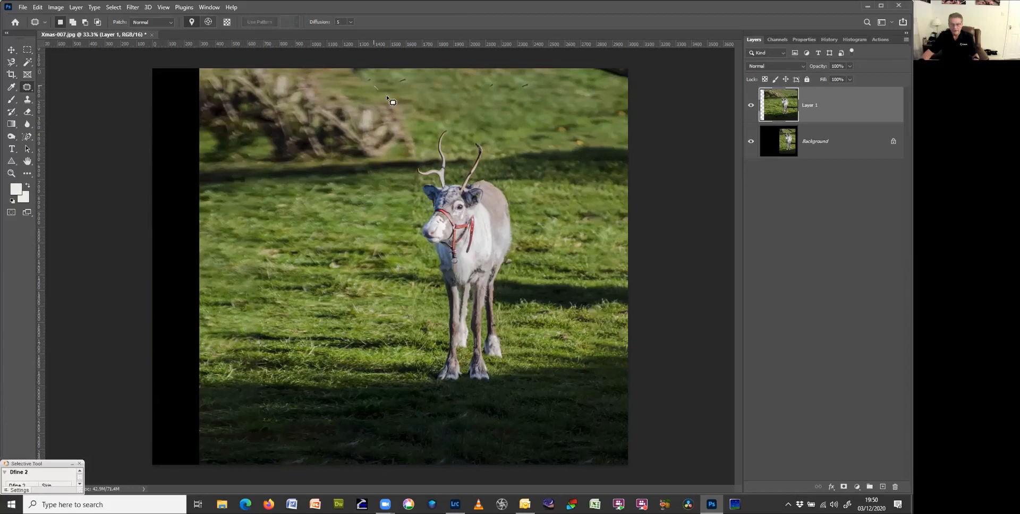
- Patch over the blurred bushes in the upper background and the grass area before the reindeer's chest with cleaner grass
mouse_move(418, 161)
mouse_down()
mouse_move(319, 151)
mouse_move(291, 80)
mouse_move(296, 54)
mouse_move(396, 65)
mouse_up()
drag(375, 126, 570, 132)
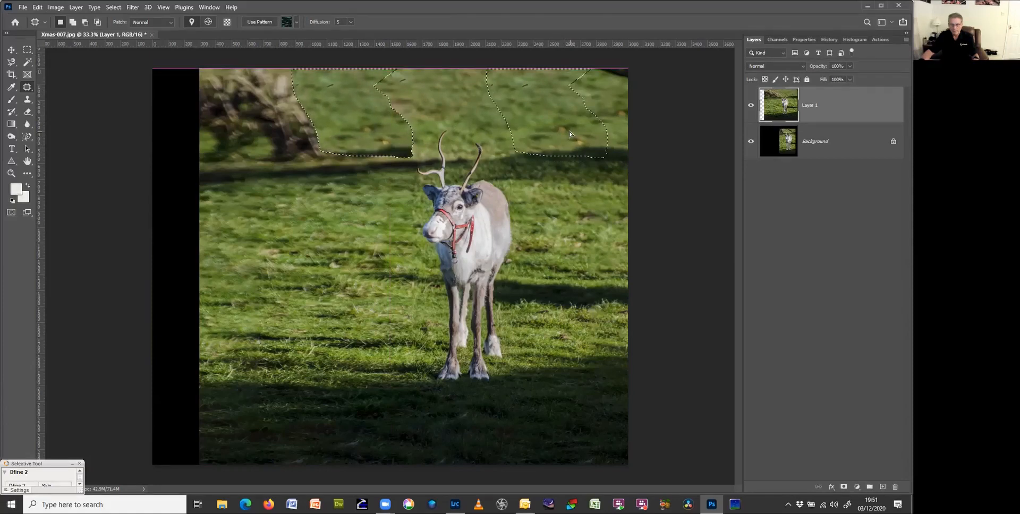
mouse_move(328, 65)
mouse_down()
mouse_move(345, 93)
mouse_move(336, 157)
mouse_move(274, 166)
mouse_move(262, 147)
mouse_move(255, 166)
mouse_move(212, 166)
mouse_move(175, 148)
mouse_move(185, 68)
mouse_up()
drag(247, 174, 256, 280)
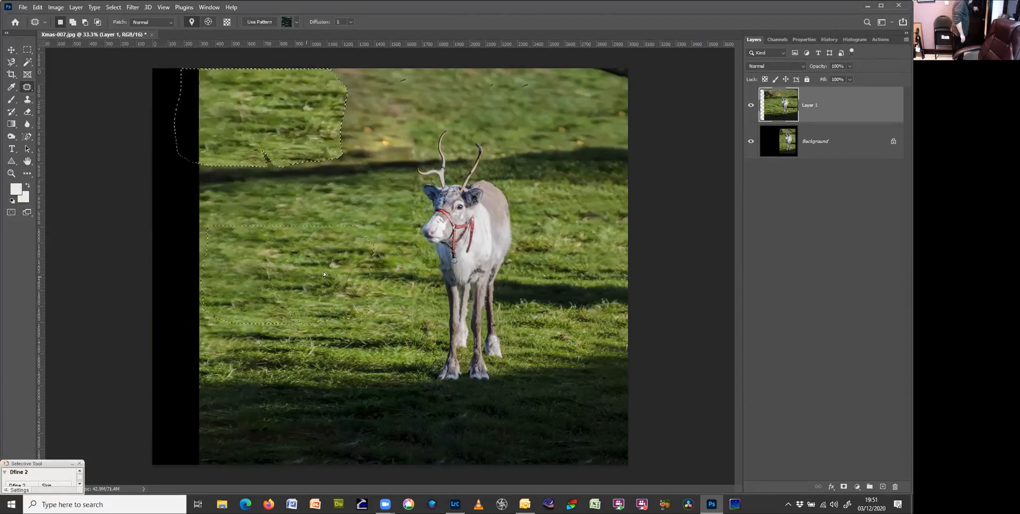
key(ctrl+d)
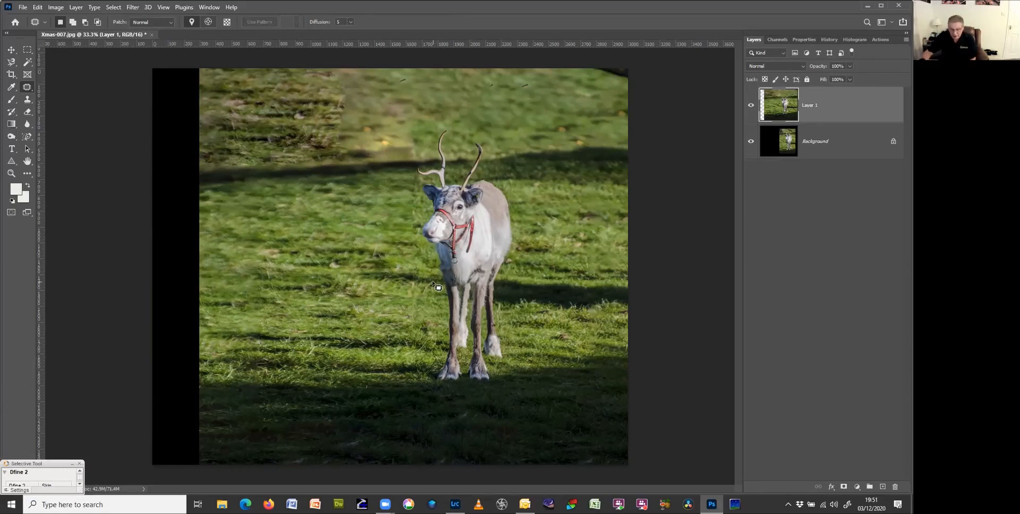
mouse_move(379, 273)
mouse_down()
mouse_move(413, 278)
mouse_move(413, 327)
mouse_move(369, 325)
mouse_move(348, 311)
mouse_move(367, 280)
mouse_move(329, 305)
mouse_move(558, 373)
mouse_move(650, 345)
mouse_move(582, 326)
mouse_move(563, 297)
mouse_move(539, 310)
mouse_up()
key(ctrl+d)
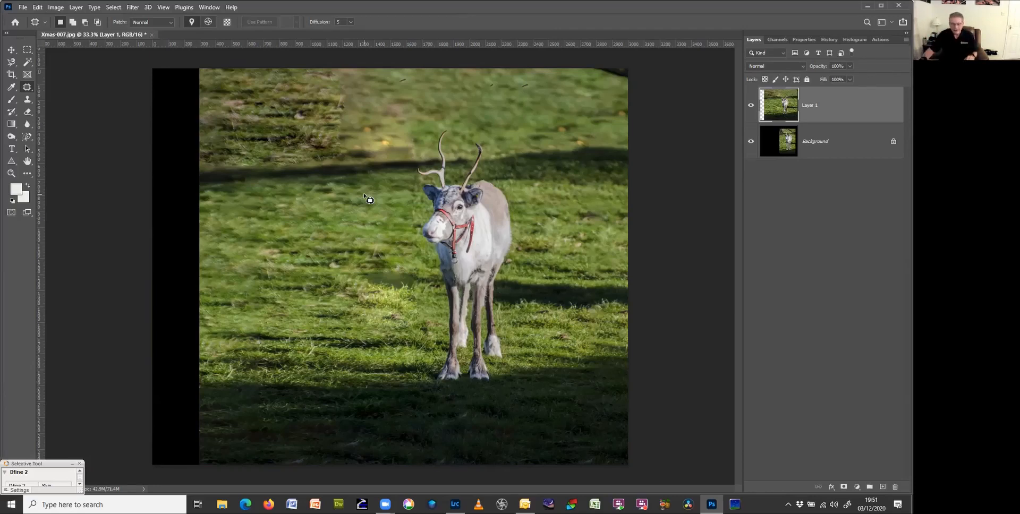
- Marquee the remaining empty left strip with some adjoining grass, fill it Content-Aware at 100% opacity, and deselect
key(m)
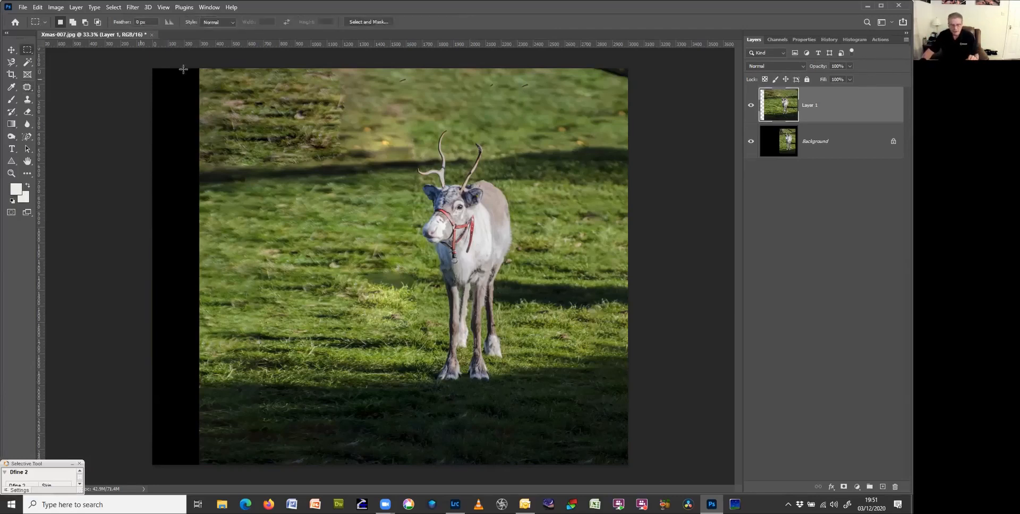
drag(151, 69, 235, 465)
key(shift+F5)
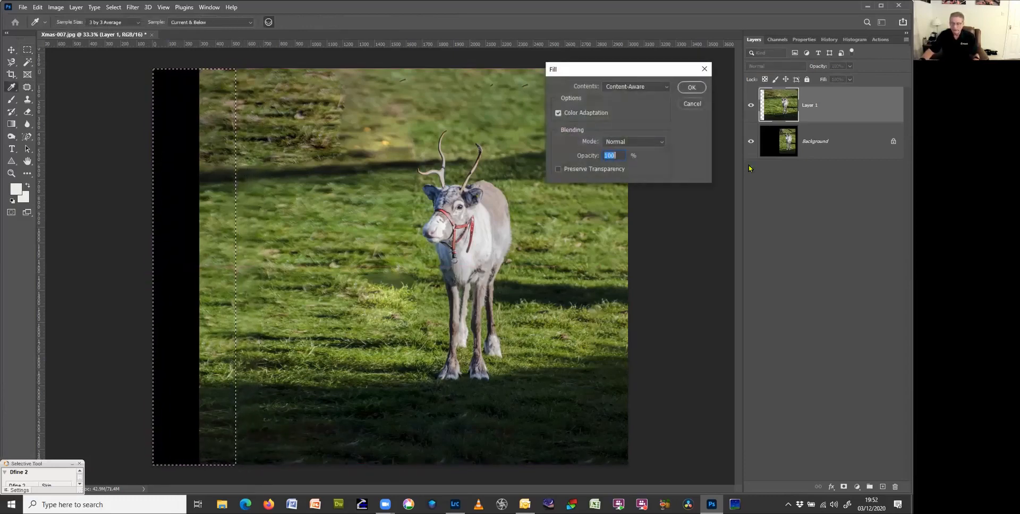
click(697, 88)
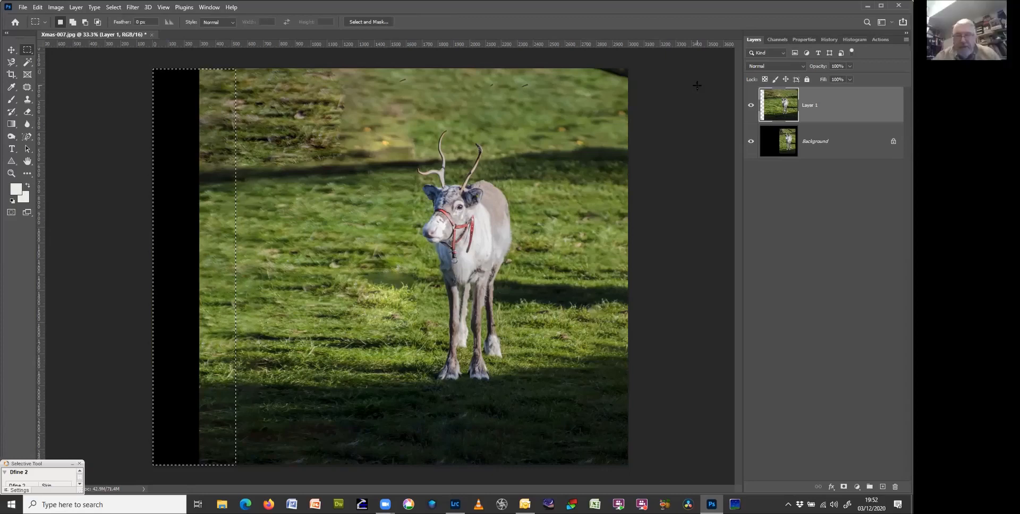
key(ctrl+d)
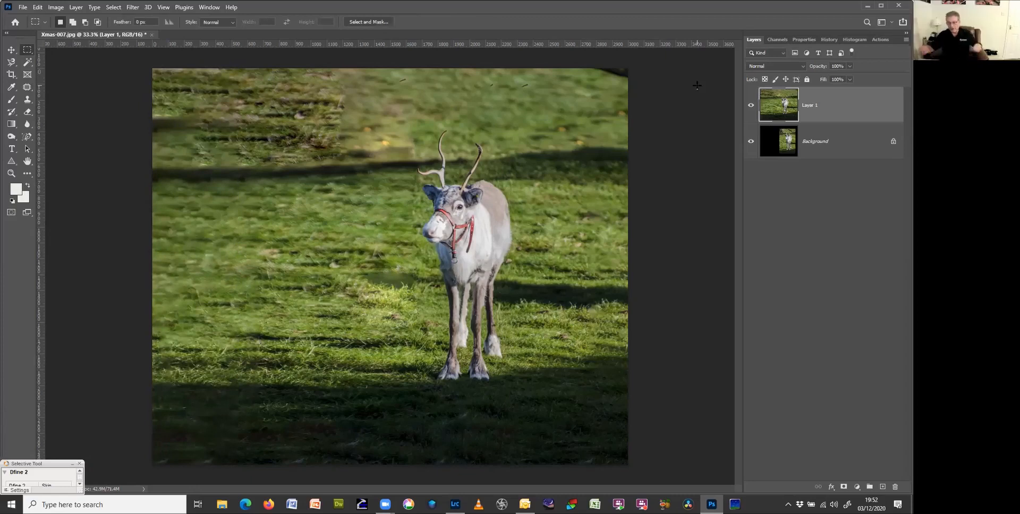
- Compare the extended image with the original, duplicate the Background layer and hide Layer 1
click(751, 106)
click(751, 106)
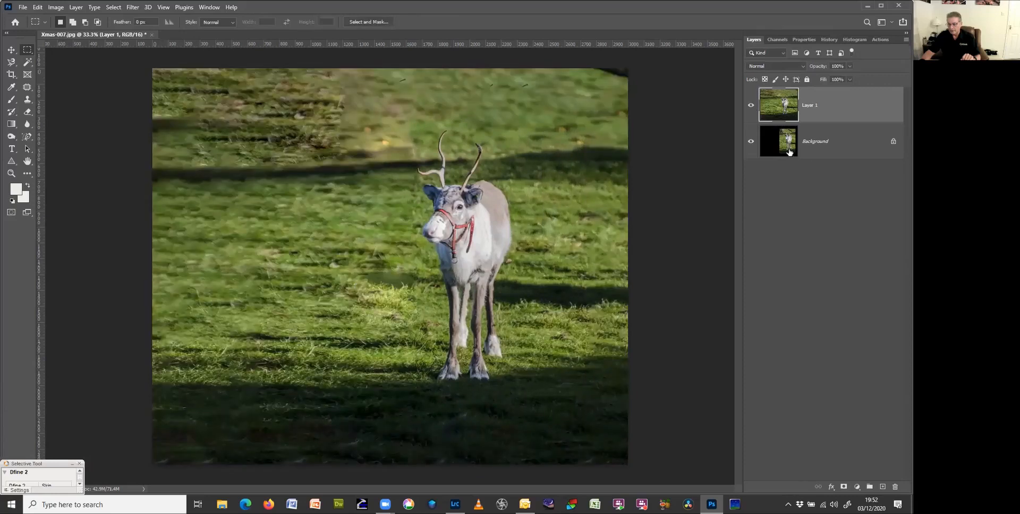
click(789, 152)
click(792, 111)
click(787, 150)
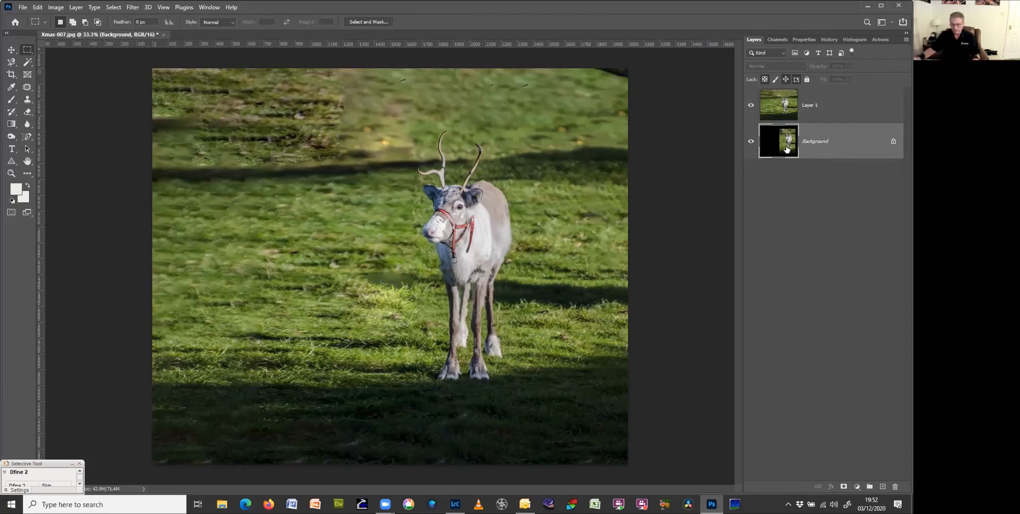
key(ctrl+j)
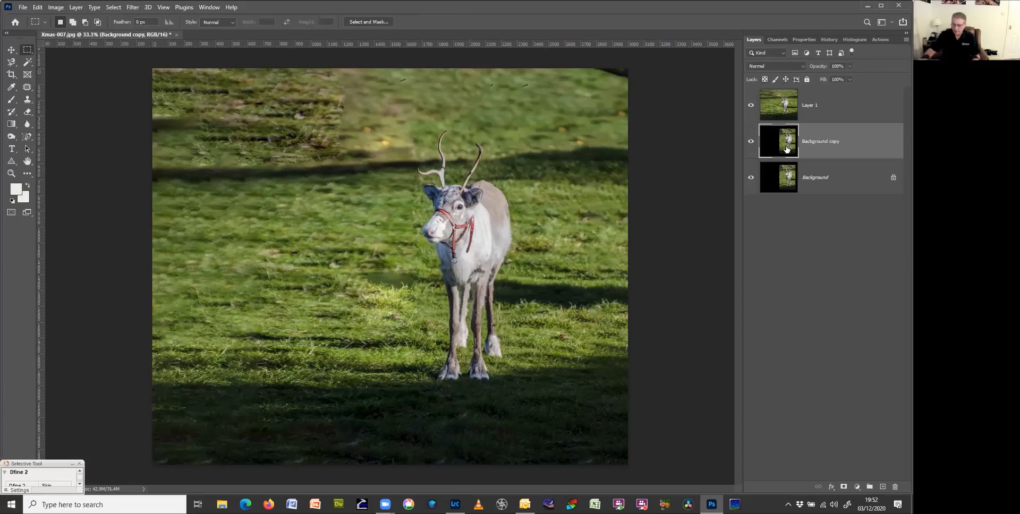
click(750, 105)
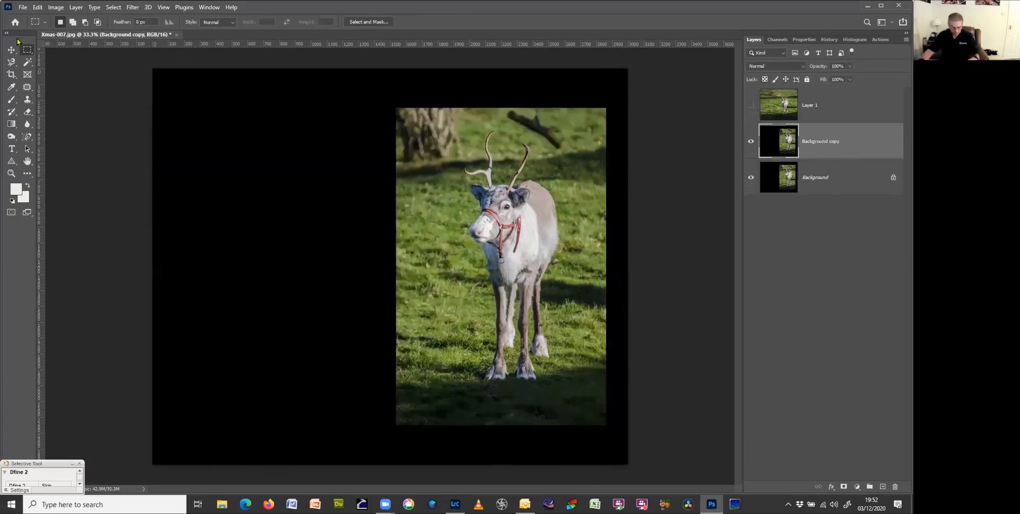
- Clear the crop ratio and crop the canvas to a full-height portrait frame around the original reindeer photo
key(c)
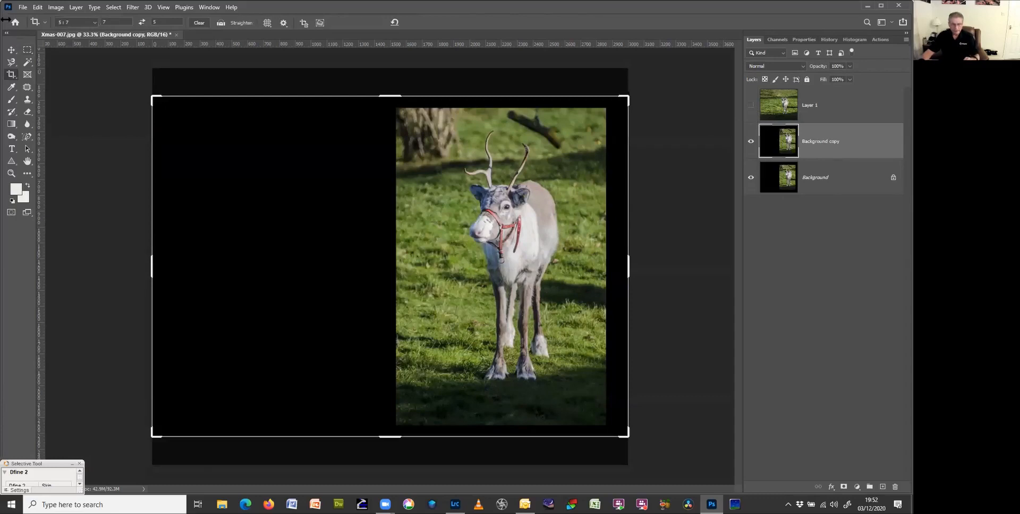
click(194, 24)
drag(390, 96, 389, 84)
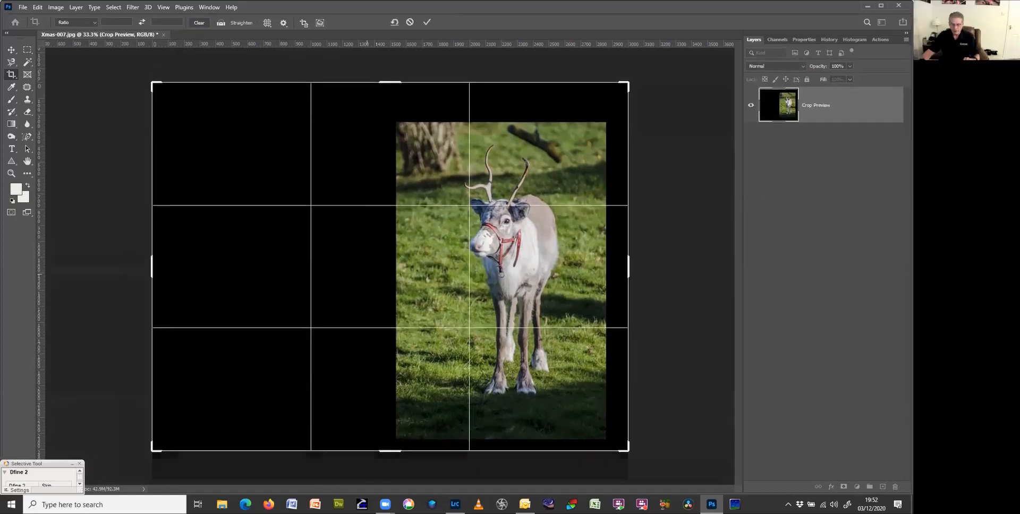
drag(392, 452, 391, 461)
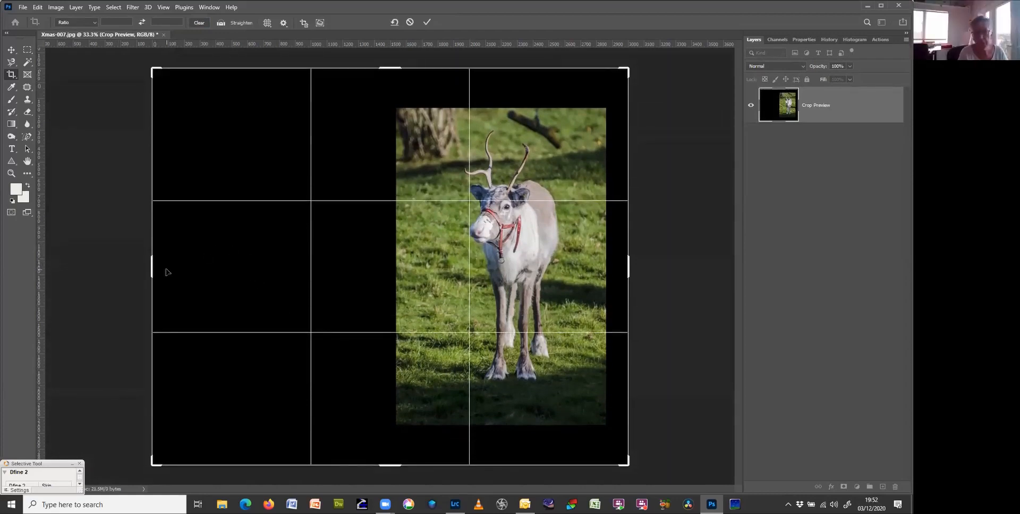
drag(156, 270, 254, 266)
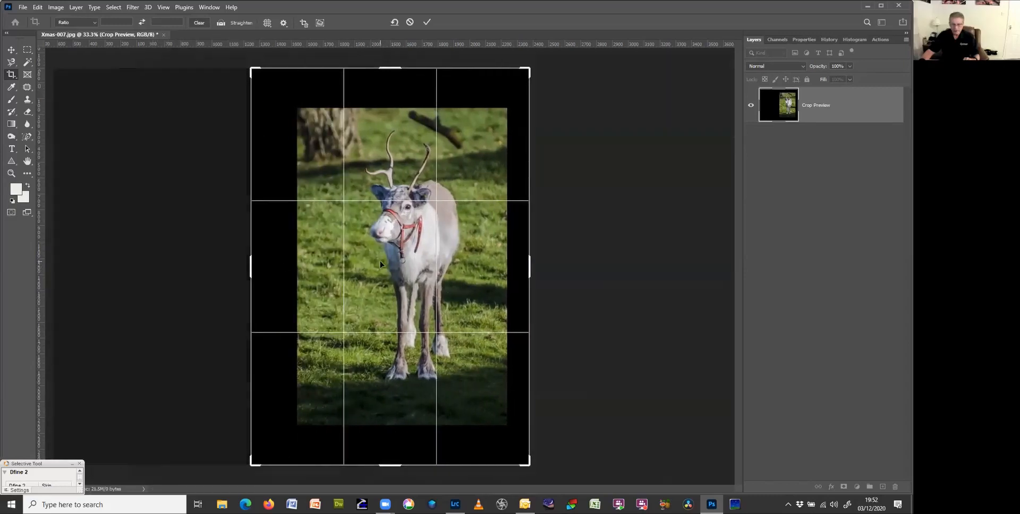
key(Return)
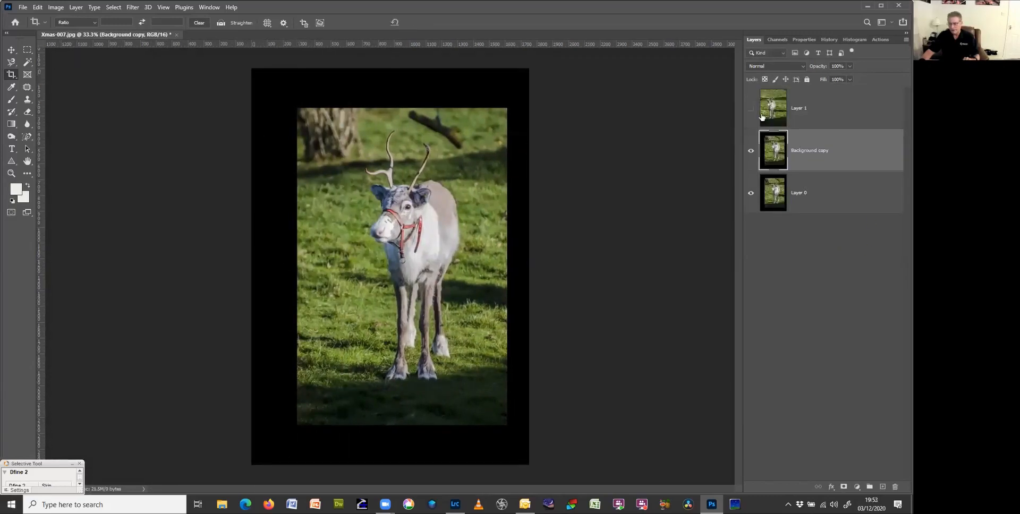
- Try deleting Layer 1 and undo the deletion
click(762, 116)
key(Delete)
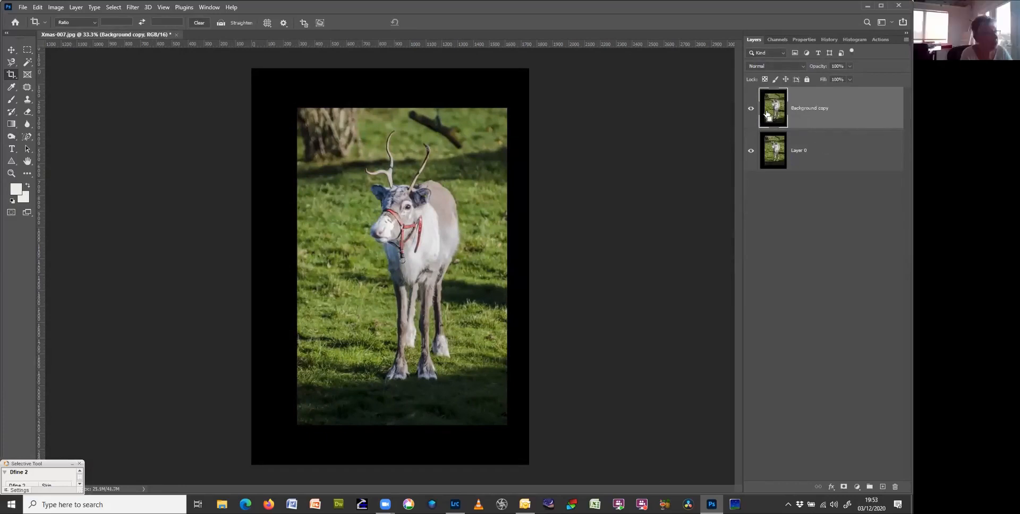
key(ctrl+z)
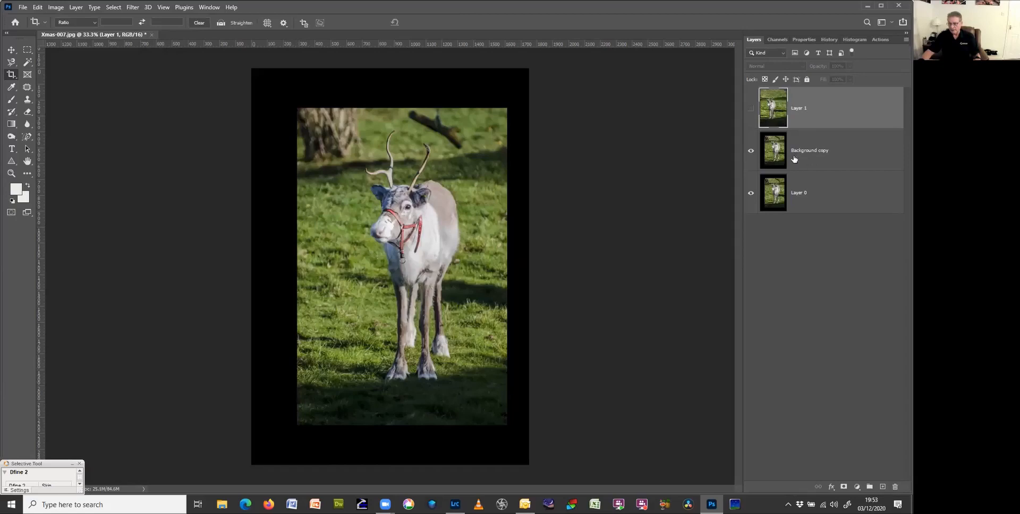
- Show Layer 1 again and delete the Background copy layer
click(750, 109)
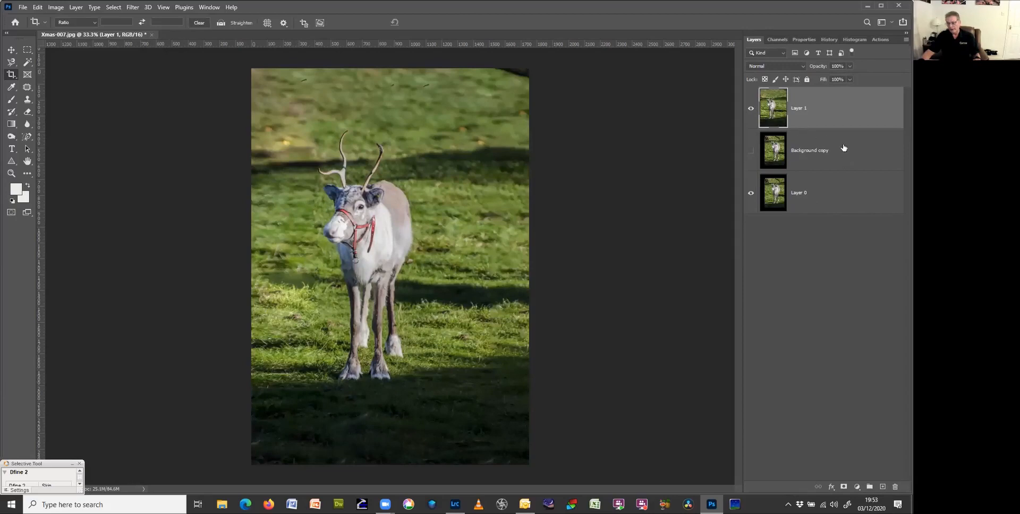
click(859, 160)
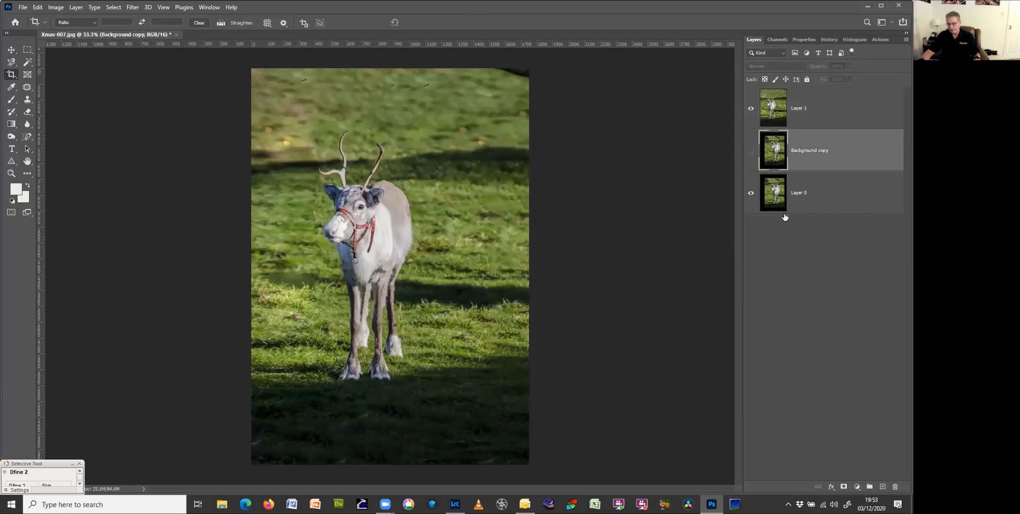
key(Delete)
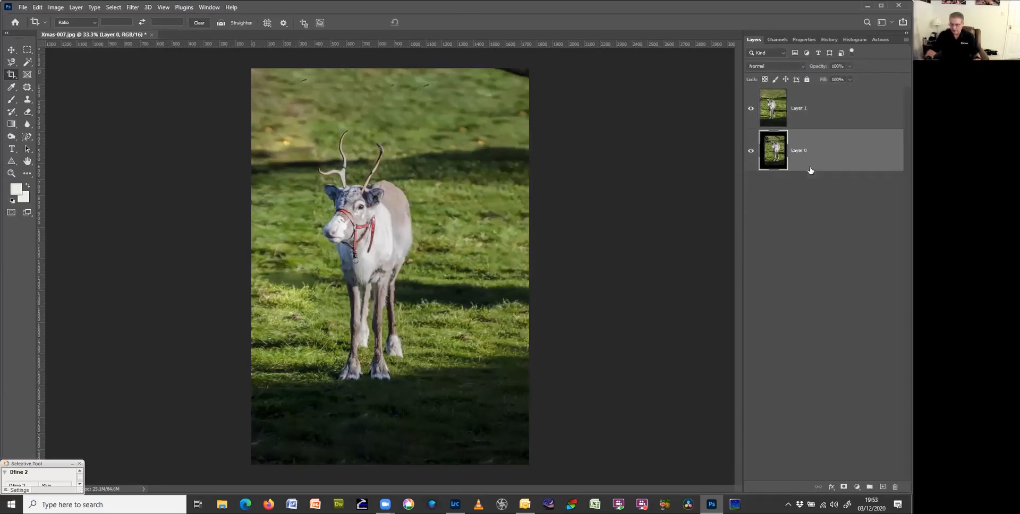
- Compare the extended grass background with the original framed photo by toggling Layer 1's visibility, leaving it shown
click(751, 111)
click(752, 111)
click(751, 111)
click(752, 110)
click(752, 111)
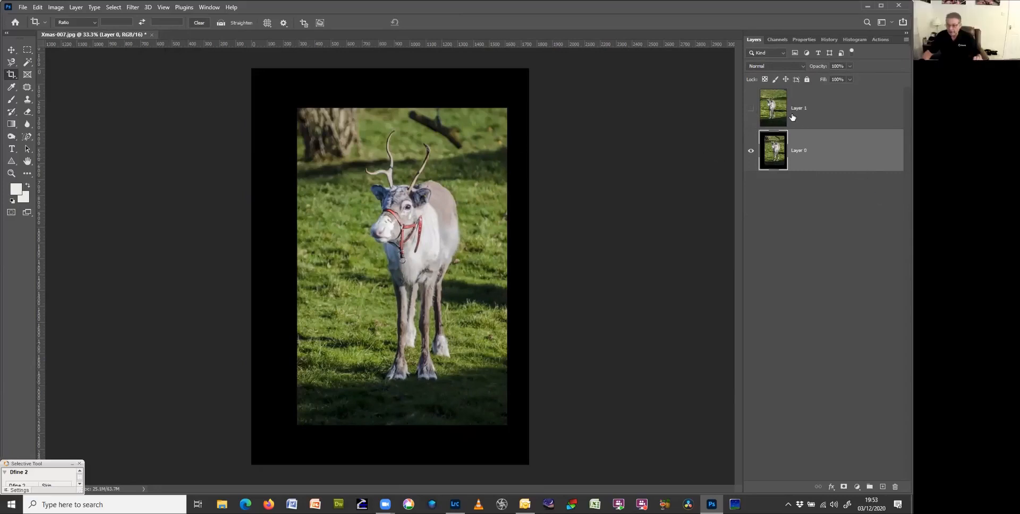
click(754, 118)
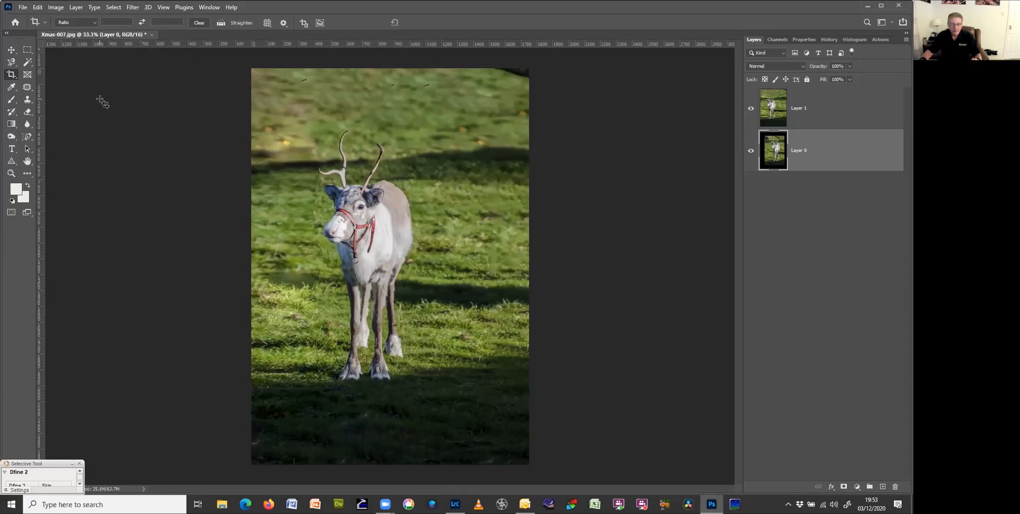
- Activate the Magic Wand Tool and check which other selection tools share its group
click(28, 62)
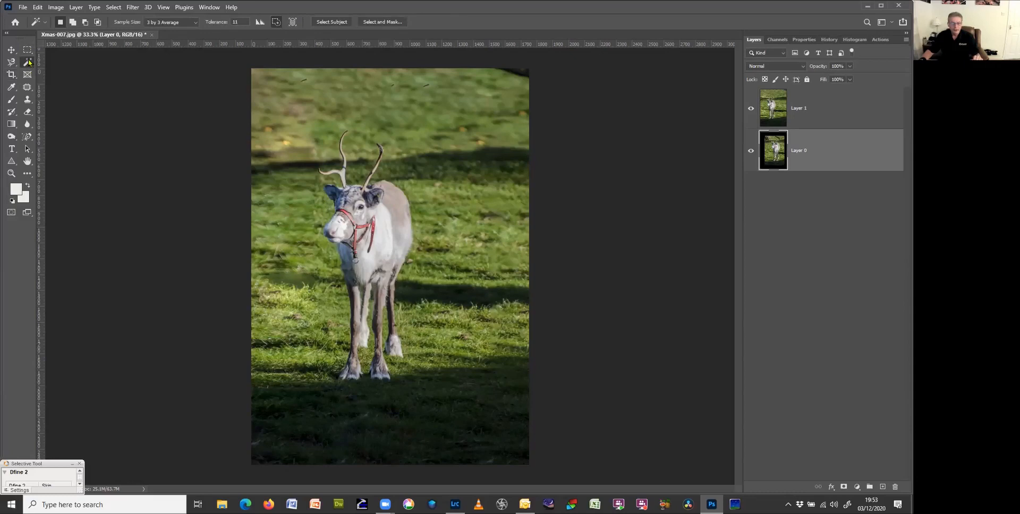
right_click(28, 62)
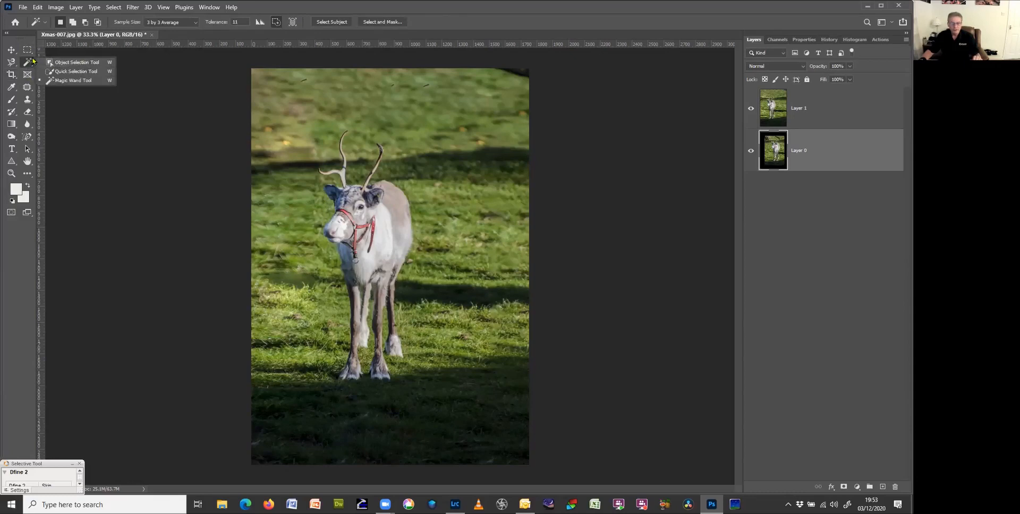
click(26, 64)
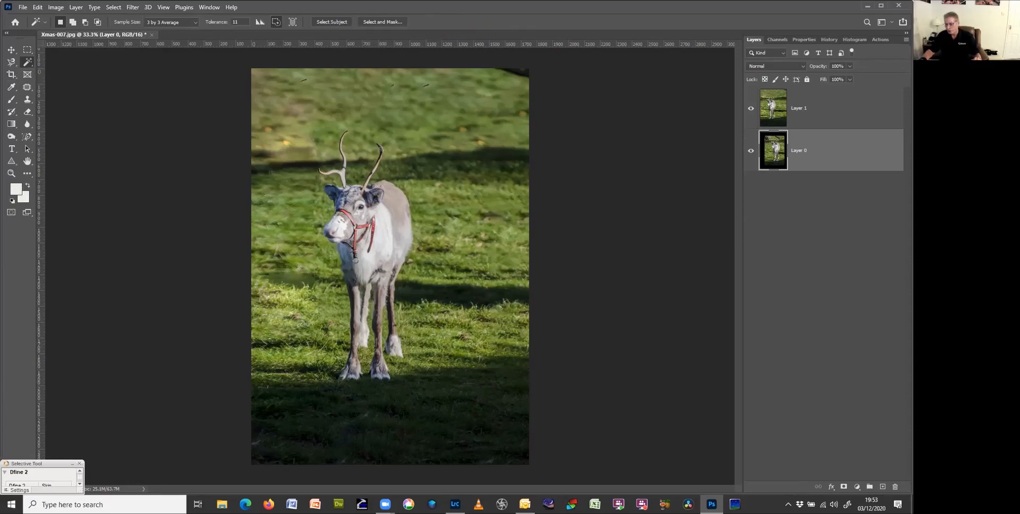
- Rename Layer 1, which holds the extended grass photo, as Reindeer
click(779, 114)
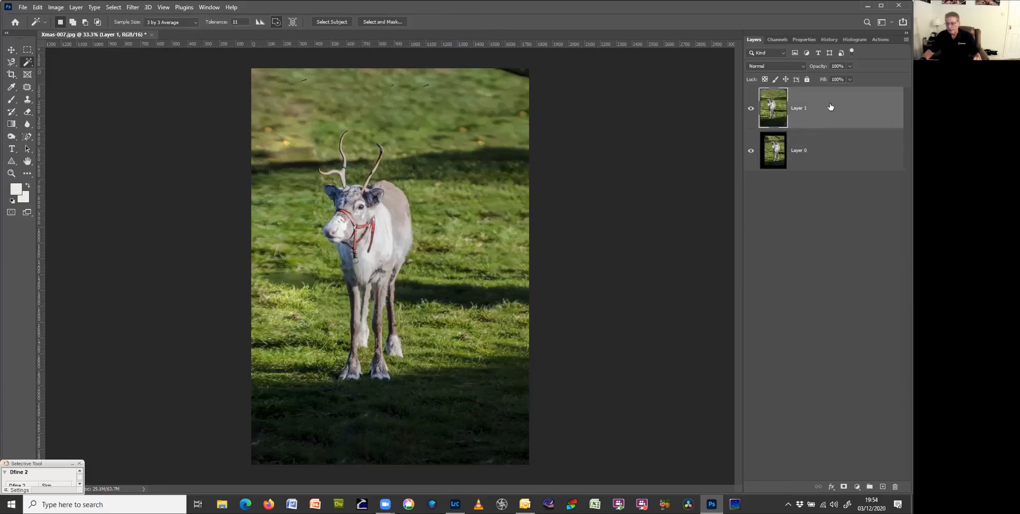
double_click(799, 108)
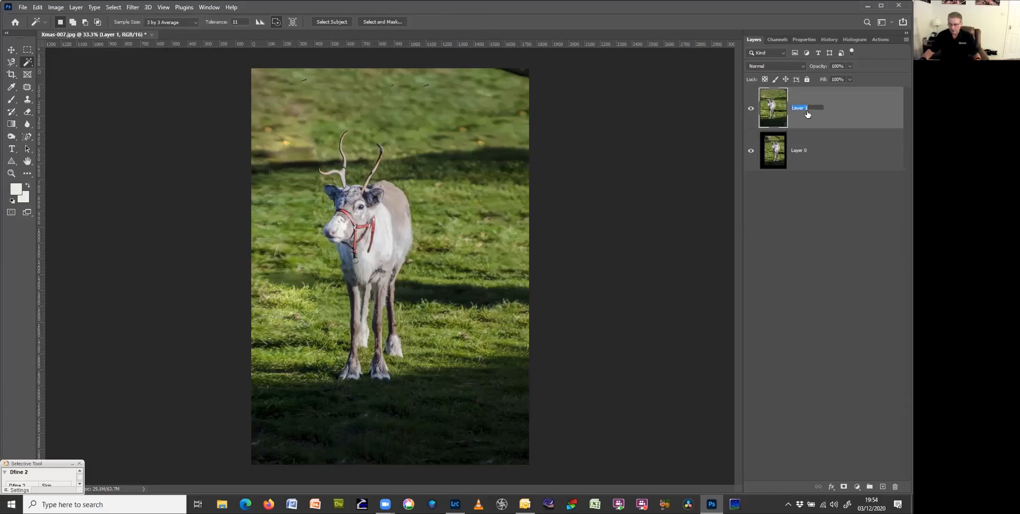
text(Reindeer)
key(Return)
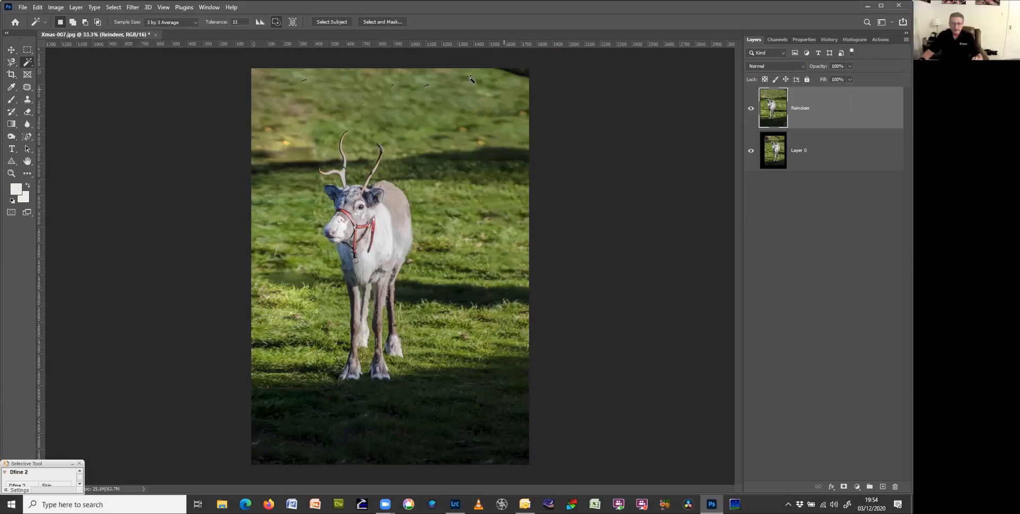
- Select the reindeer with Select Subject and copy the selection onto a new layer
click(333, 24)
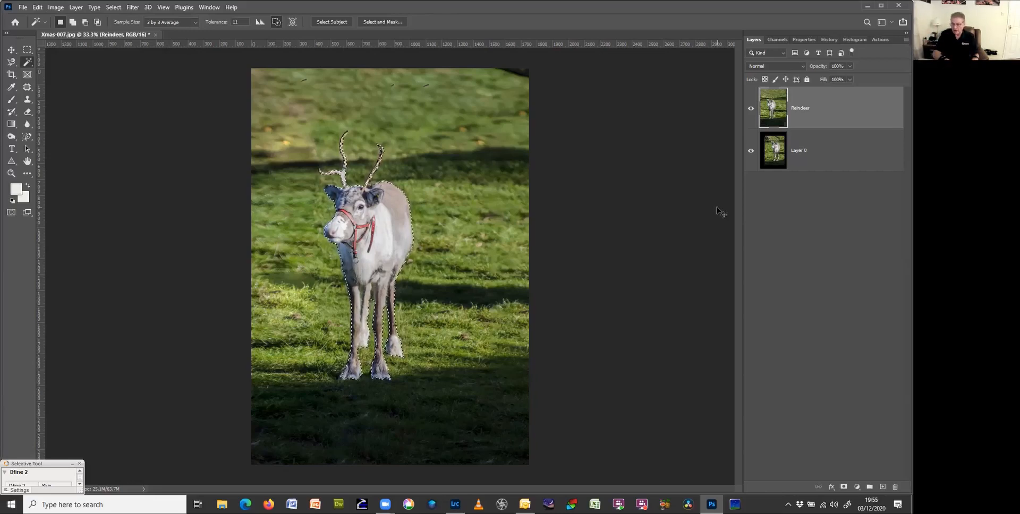
key(ctrl+j)
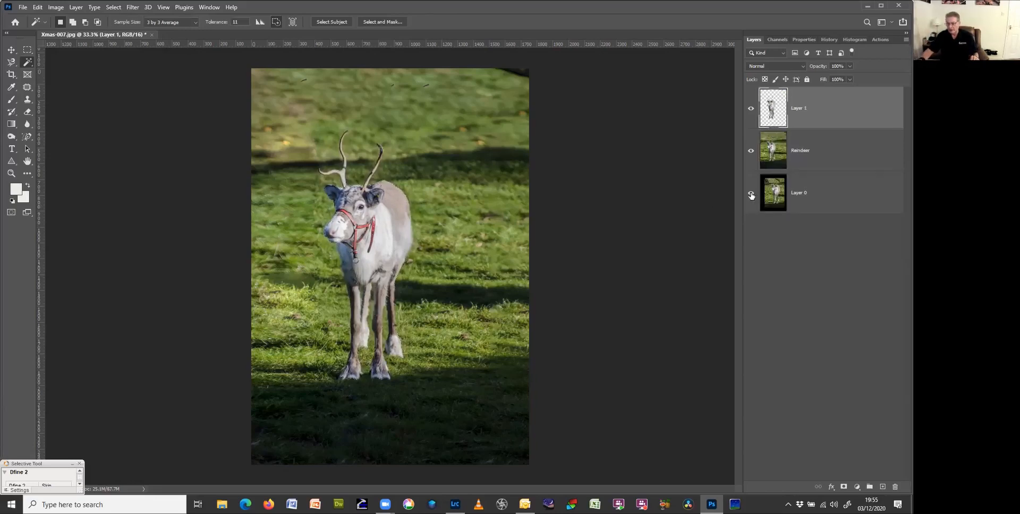
- Compare the cut-out with the full photo by toggling the lower layers' visibility, leaving Reindeer and Layer 0 hidden
click(751, 151)
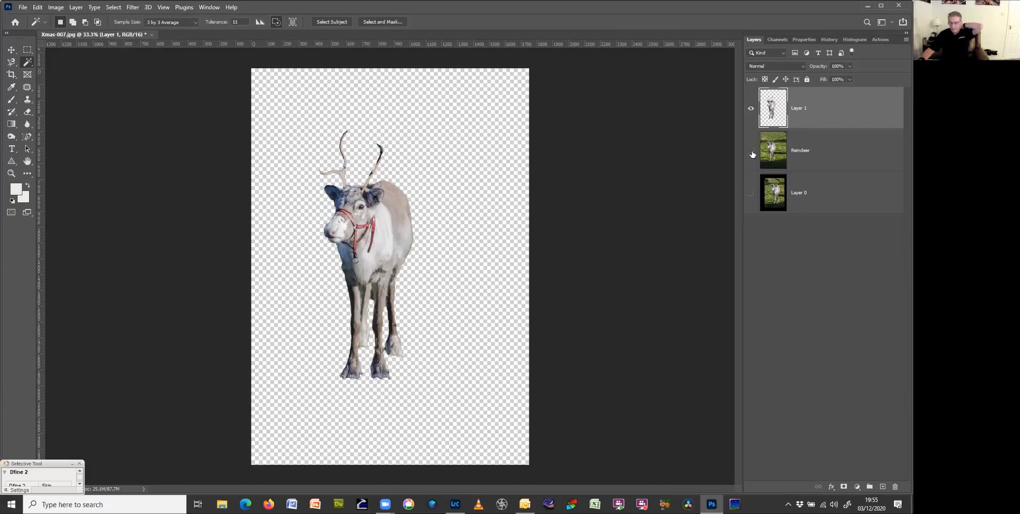
click(751, 152)
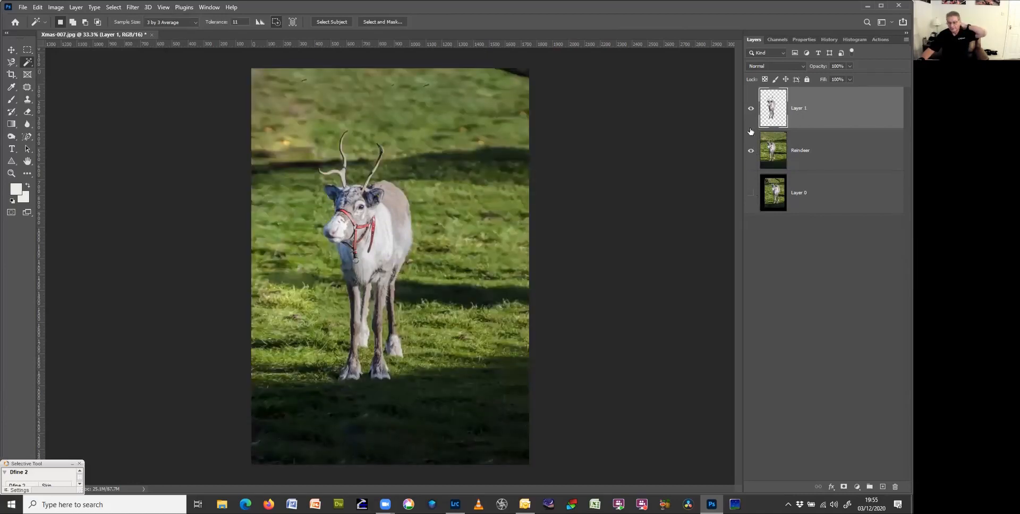
click(750, 151)
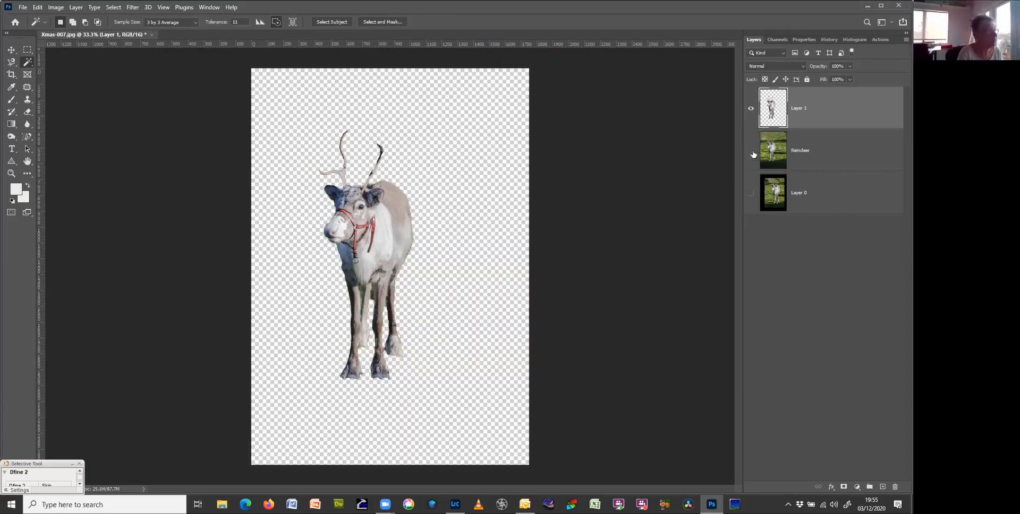
click(751, 152)
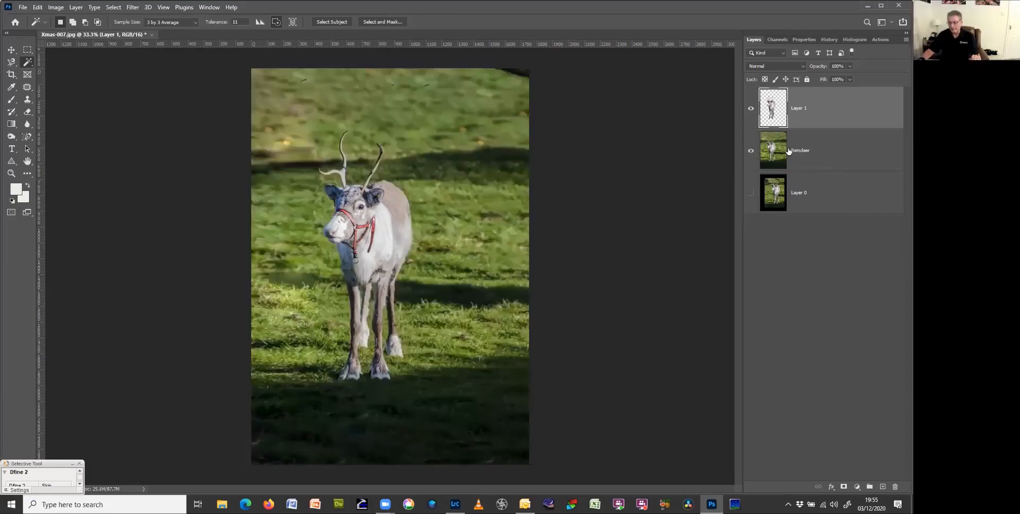
click(783, 153)
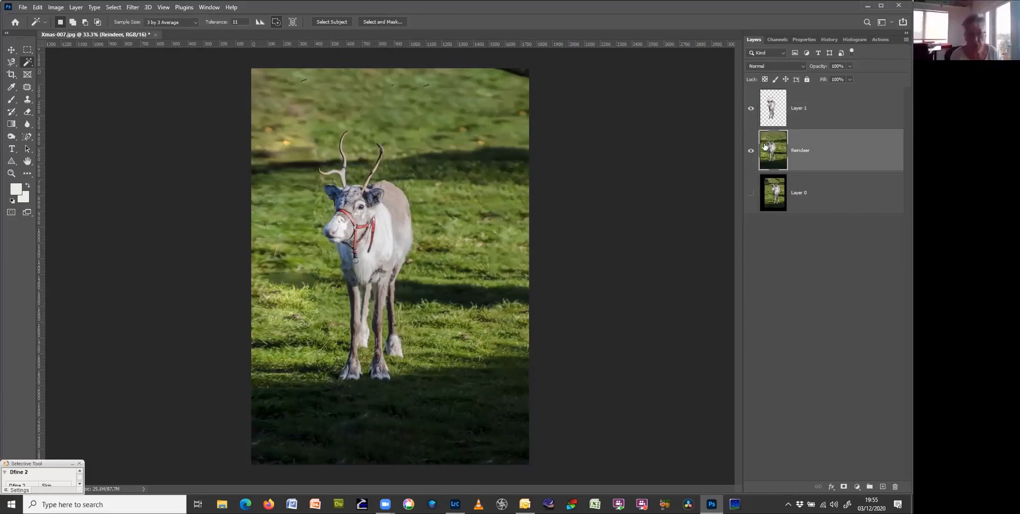
click(751, 193)
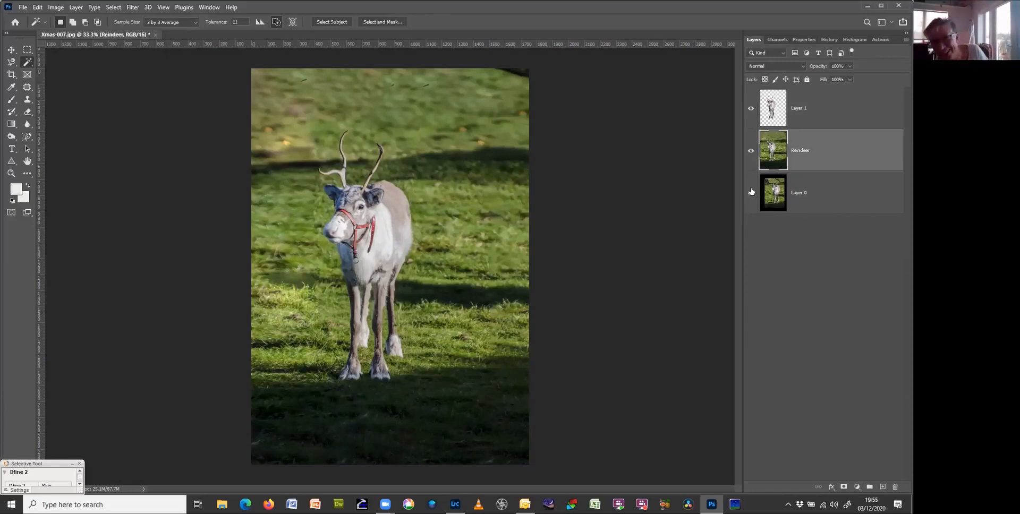
click(751, 152)
click(751, 194)
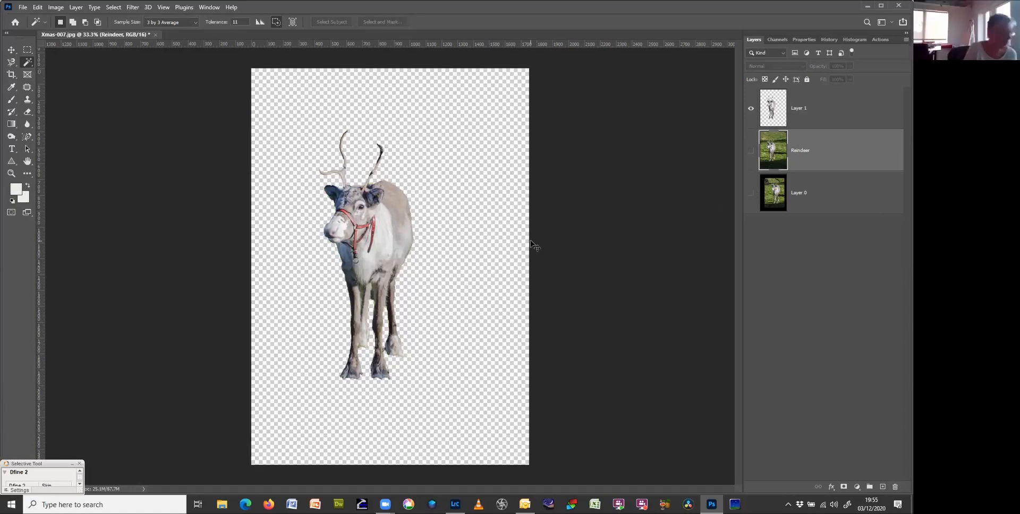
- Inspect the cut-out's edges around the legs, move the Reindeer layer below Layer 0 and make Layer 1 active
key(ctrl+plus)
key(ctrl+plus)
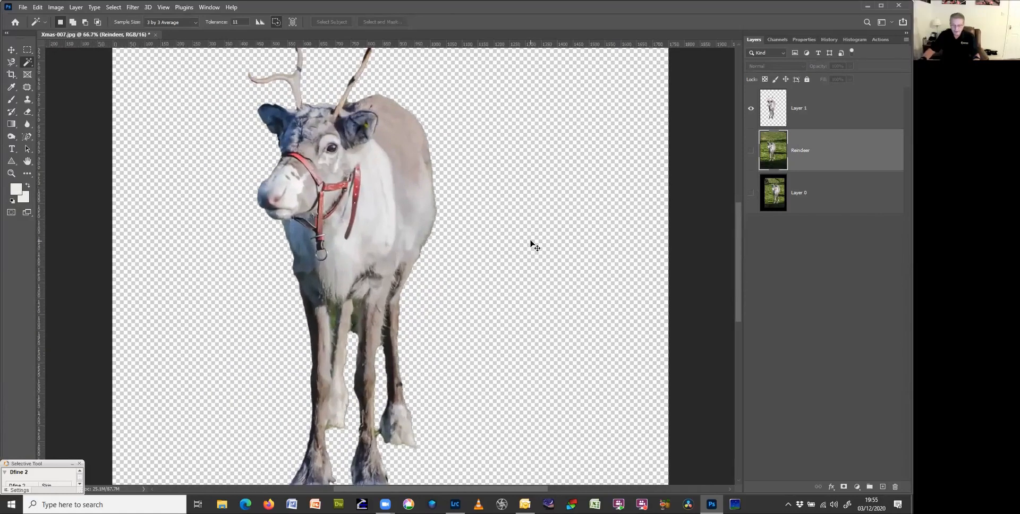
key(ctrl+plus)
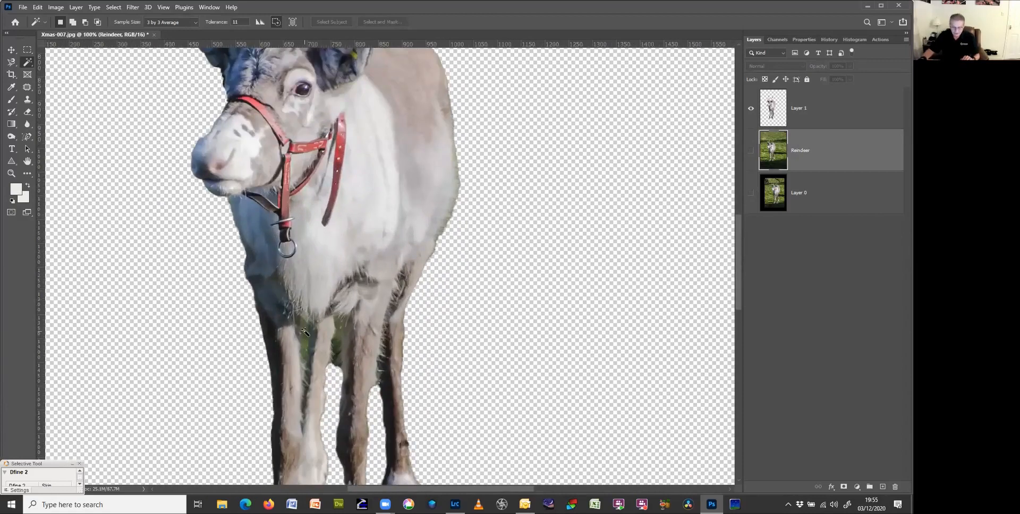
click(337, 347)
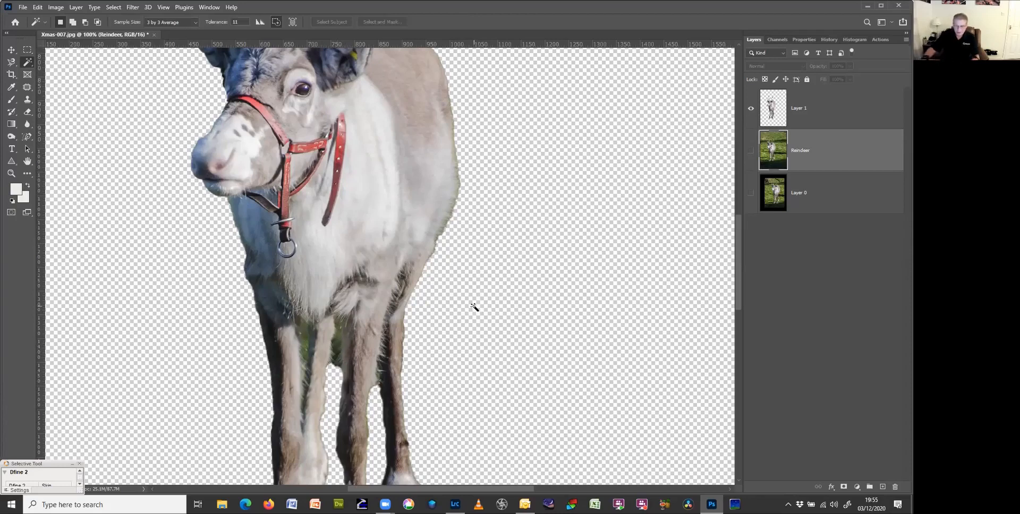
key(ctrl+bracketleft)
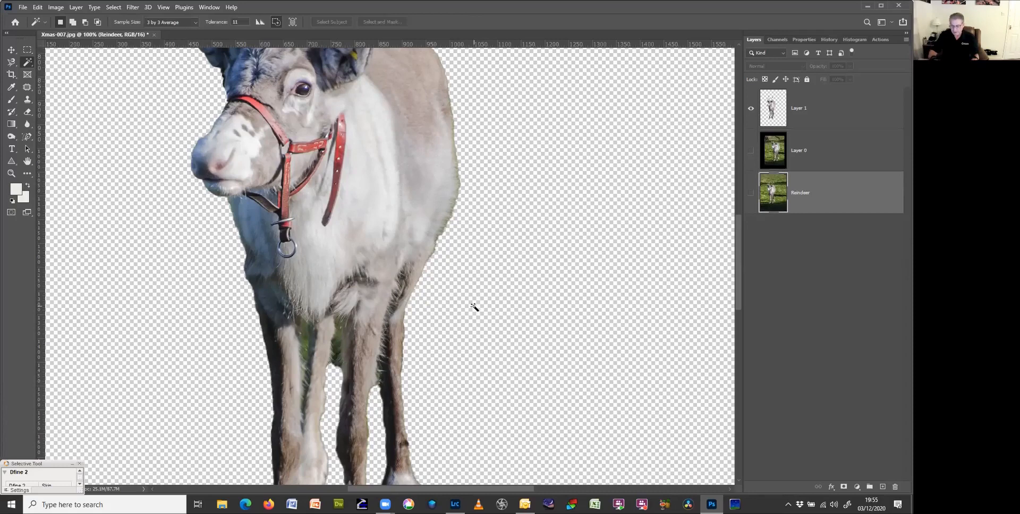
click(781, 103)
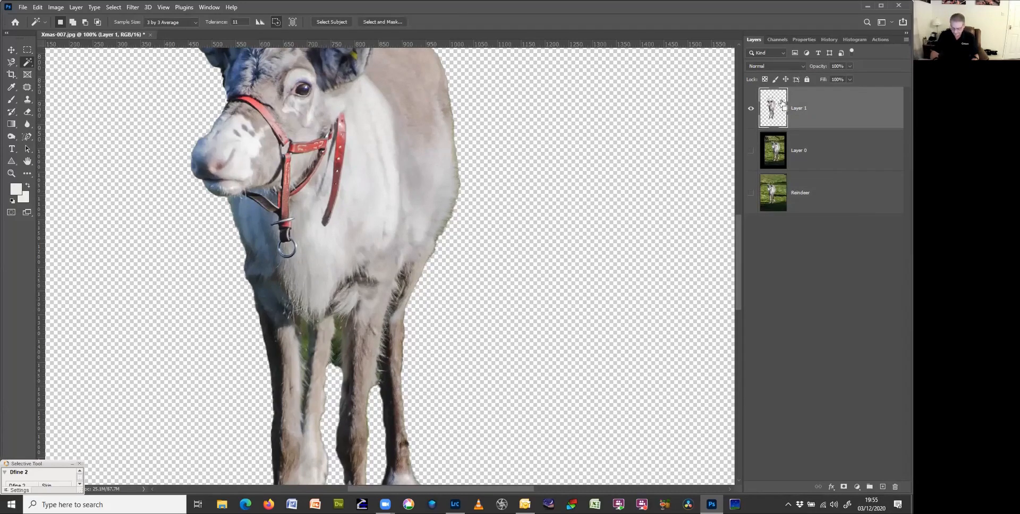
key(ctrl+minus)
key(ctrl+minus)
key(ctrl+minus)
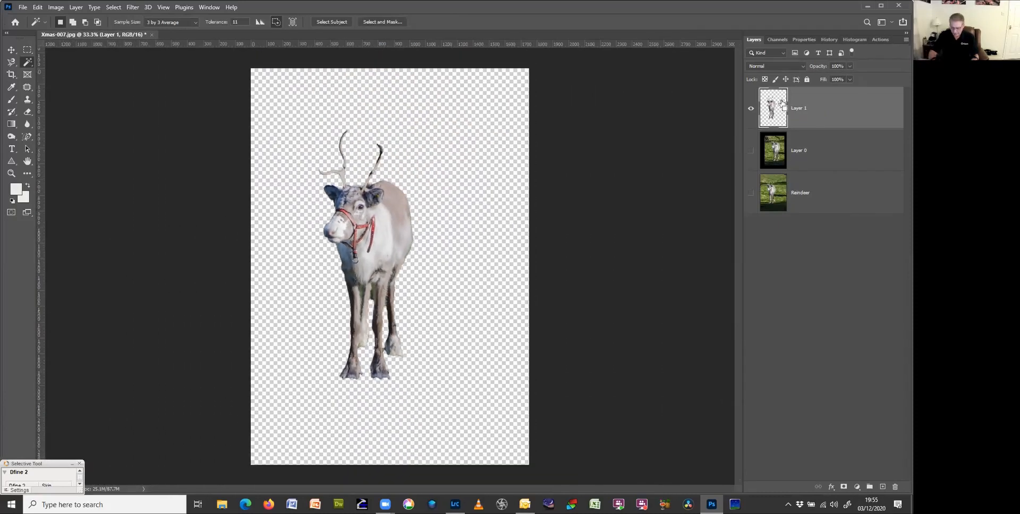
key(ctrl+plus)
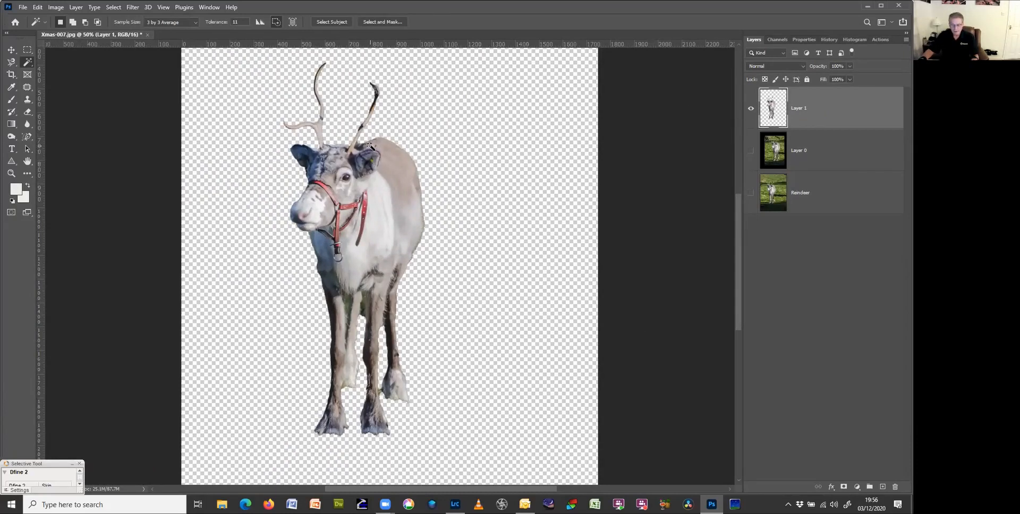
click(387, 22)
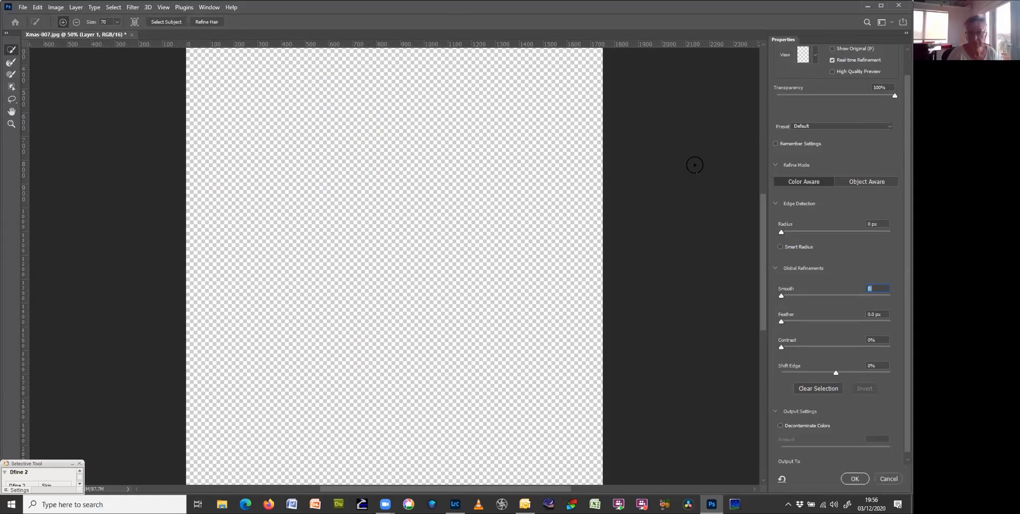
key(ctrl+minus)
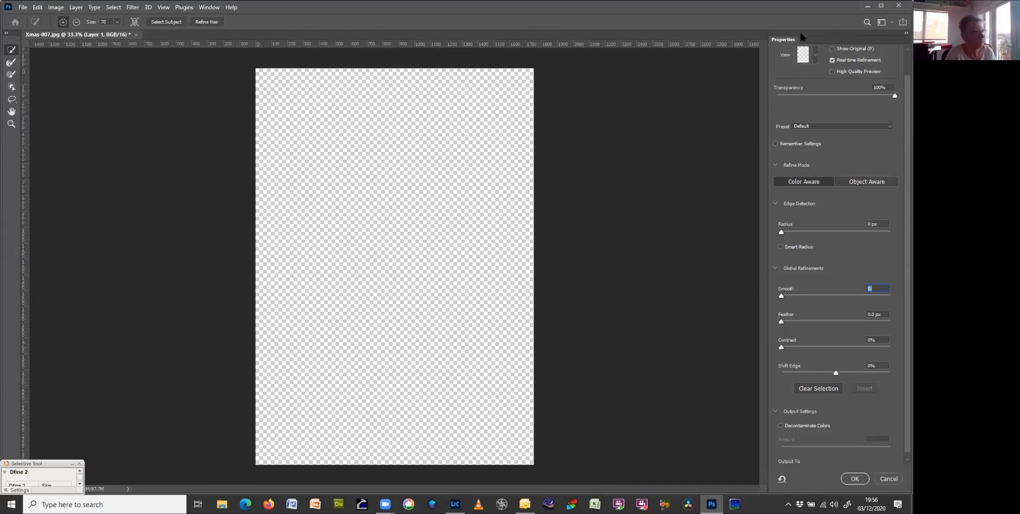
click(887, 478)
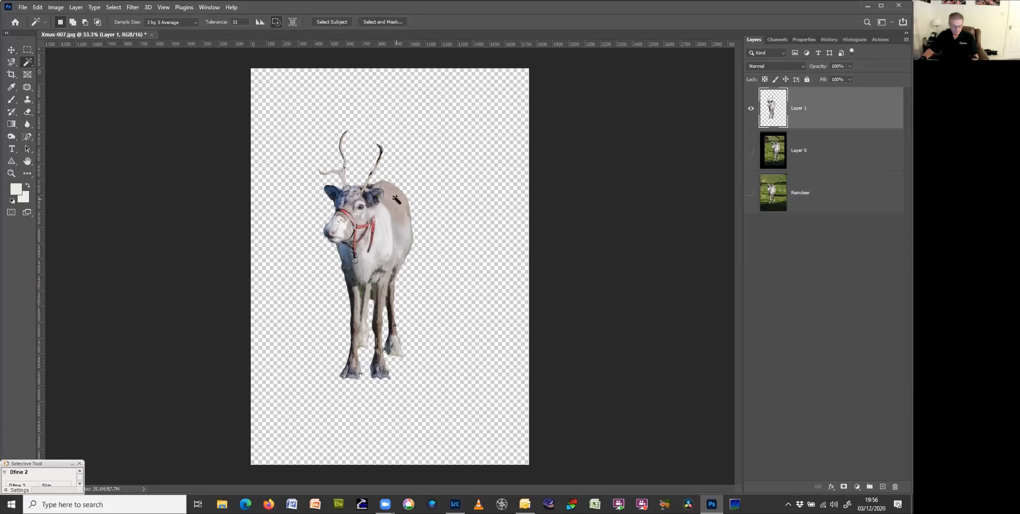
- Load the cut-out's outline on Layer 1 as a selection and open it in Select and Mask
ctrl+click(773, 121)
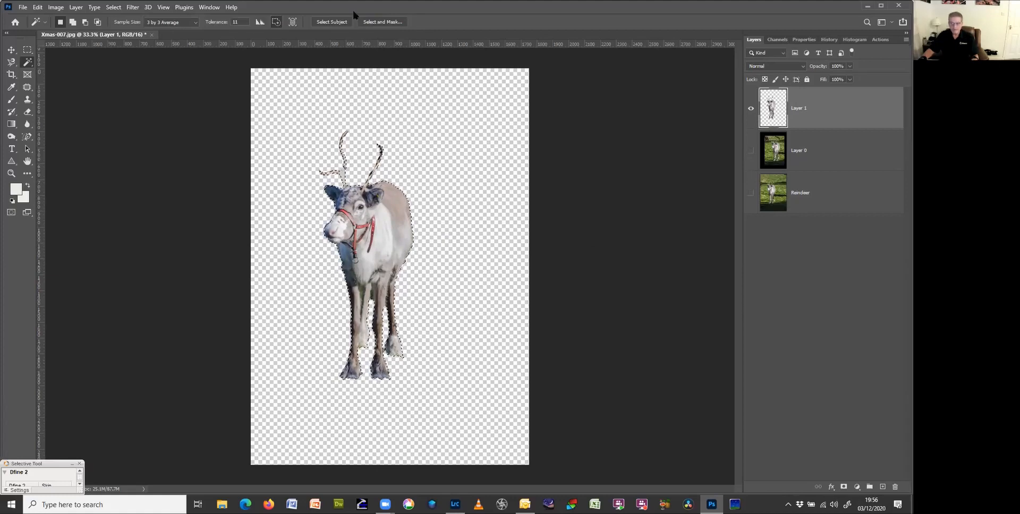
click(381, 22)
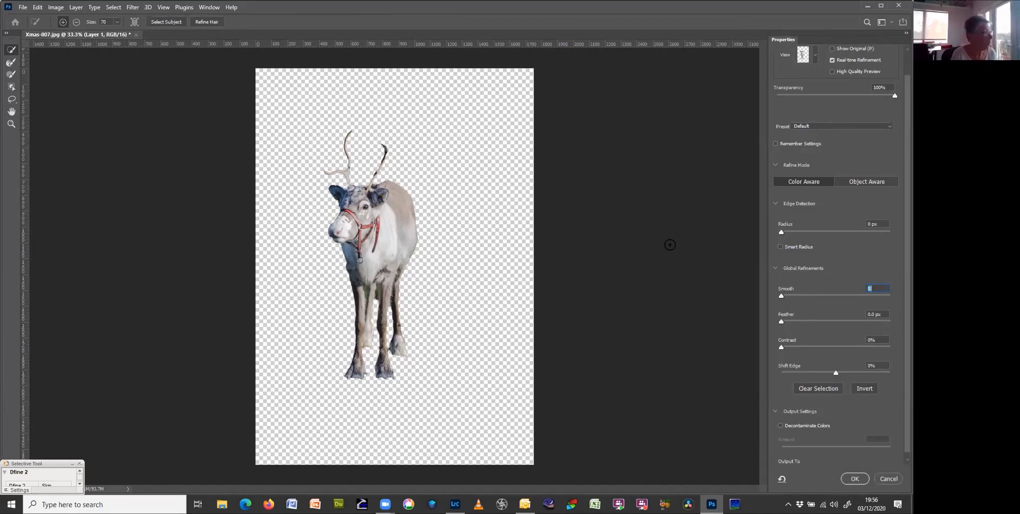
- Switch the selection preview through the available view modes to On White and set its opacity to 100%
click(815, 55)
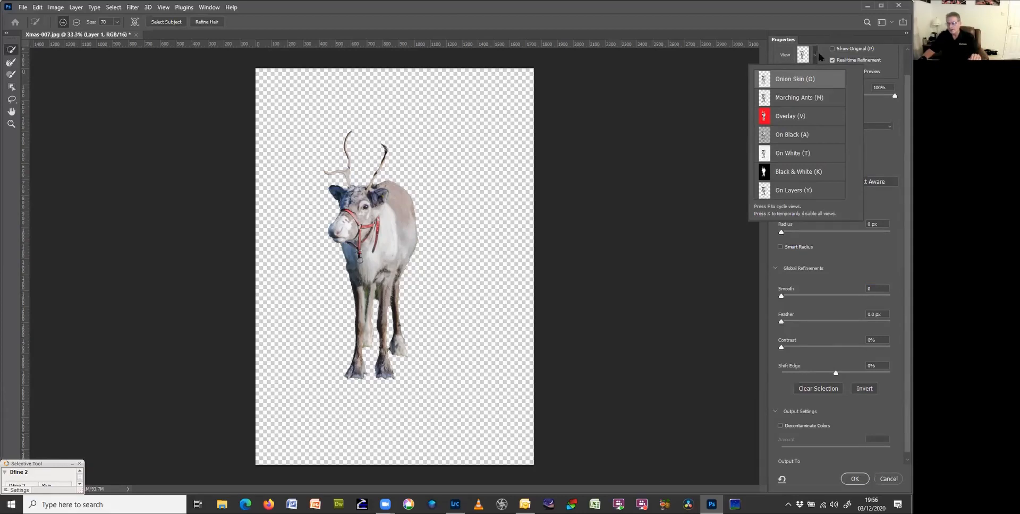
click(817, 55)
click(816, 57)
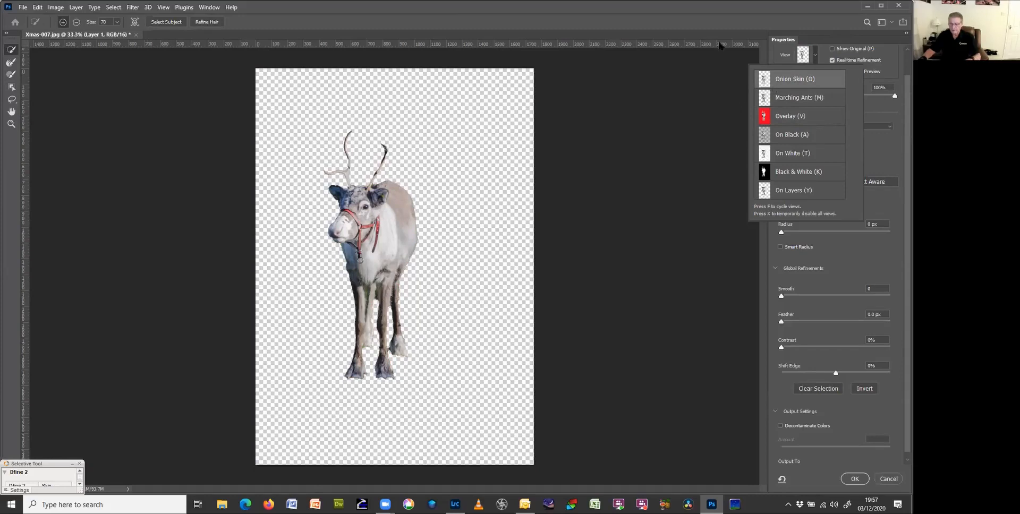
click(728, 14)
key(f)
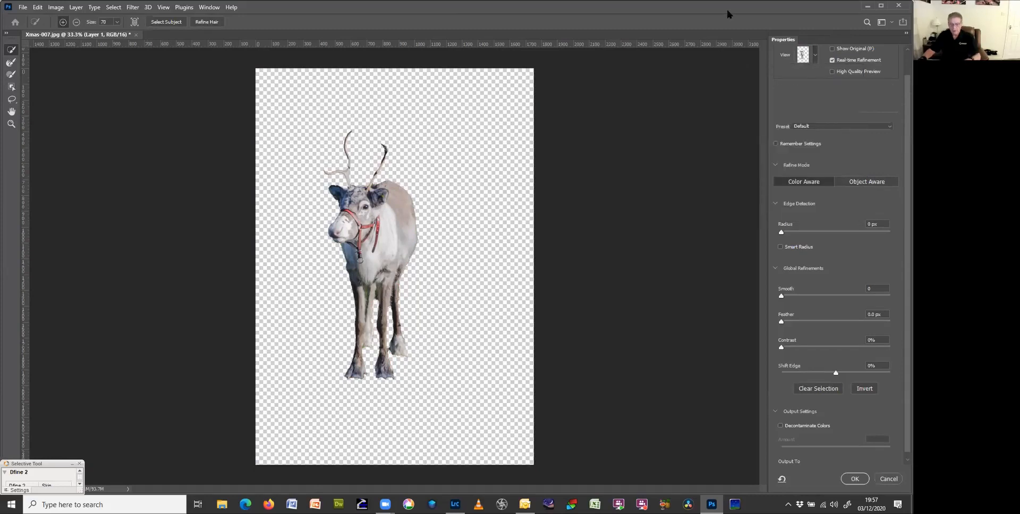
click(815, 55)
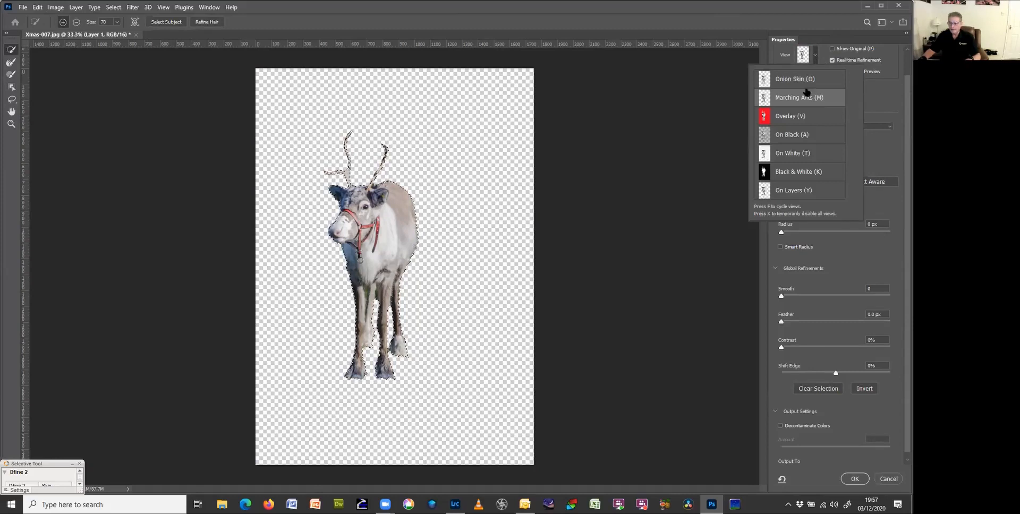
click(703, 110)
key(f)
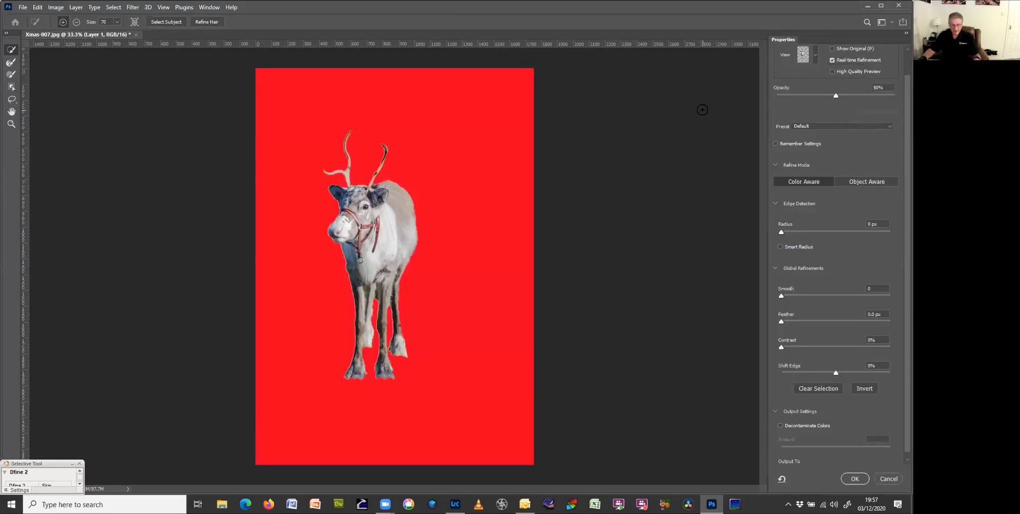
key(f)
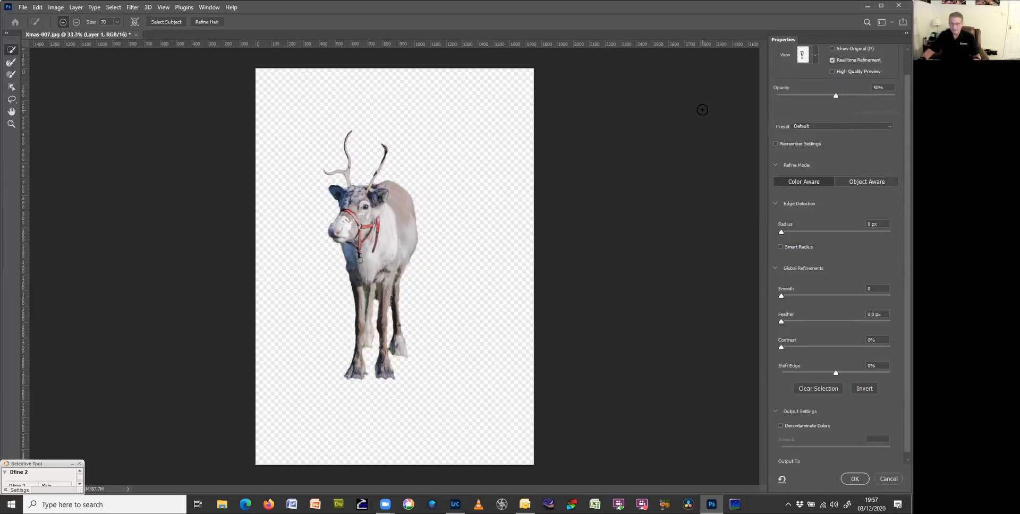
drag(835, 98, 903, 96)
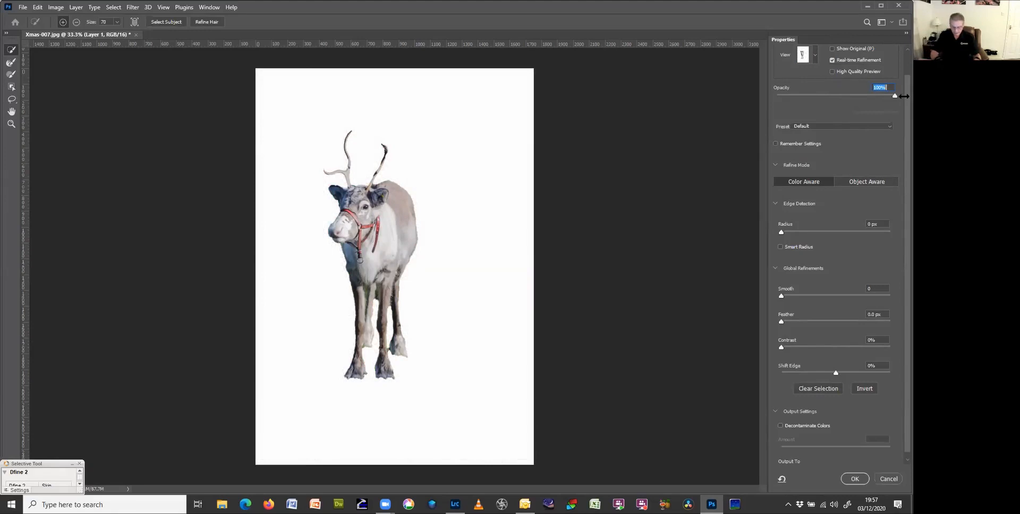
- Cycle through the other view modes to judge the cut-out's edges, returning to On White
key(f)
key(f)
key(f)
key(f)
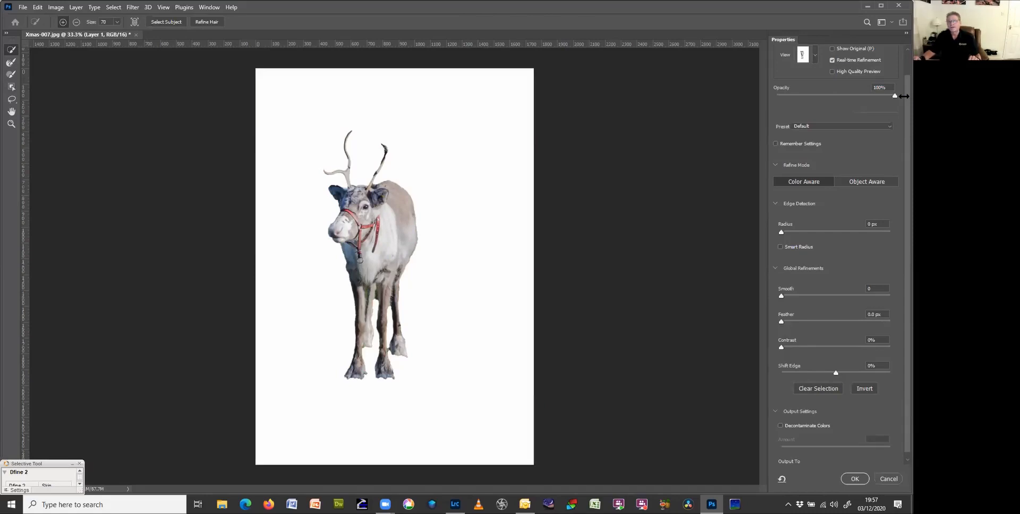
- Recheck the On White preview and its opacity, and leave Select and Mask without applying anything
click(814, 55)
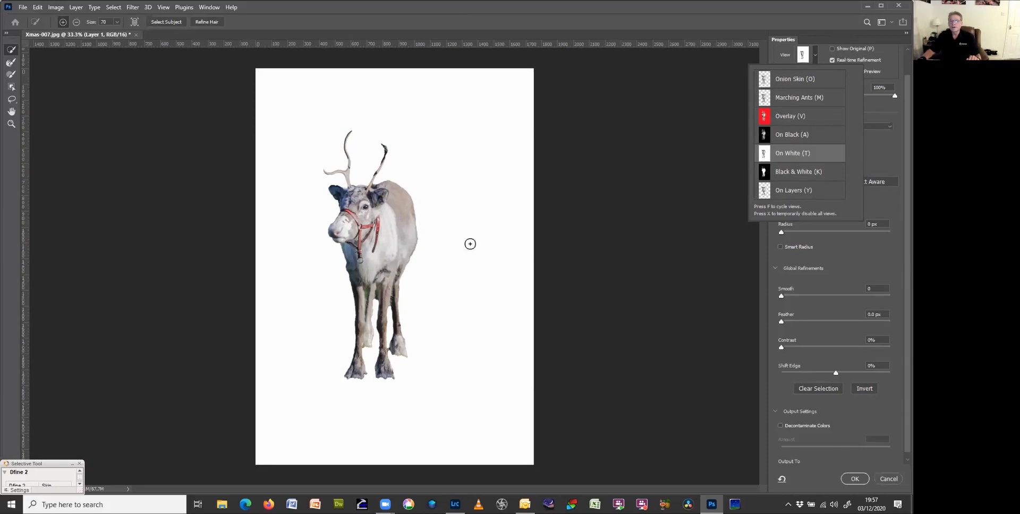
click(787, 154)
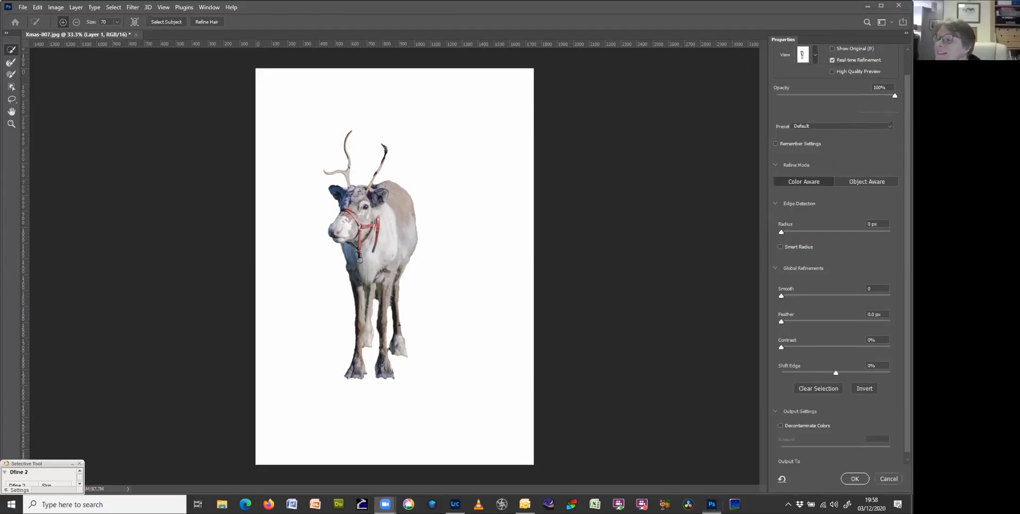
drag(894, 96, 767, 102)
click(890, 88)
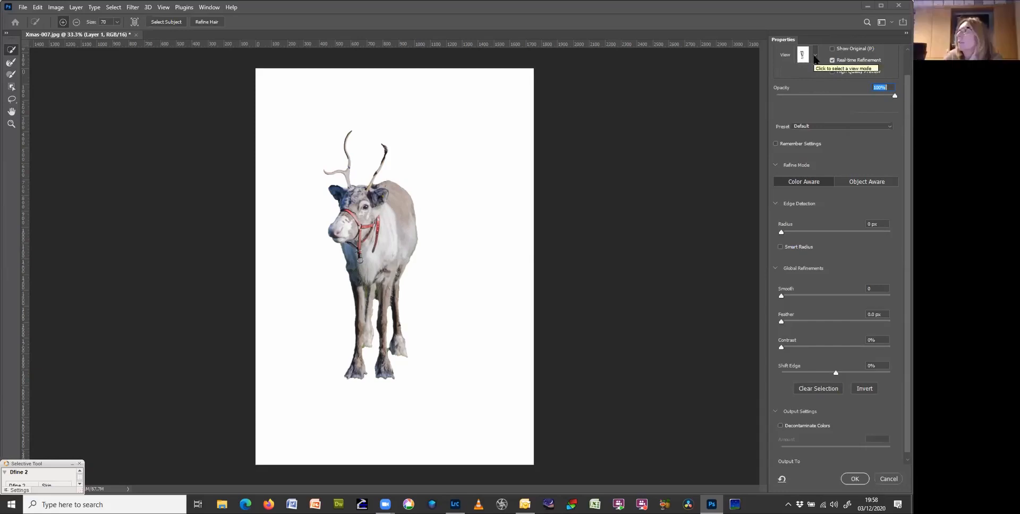
click(888, 480)
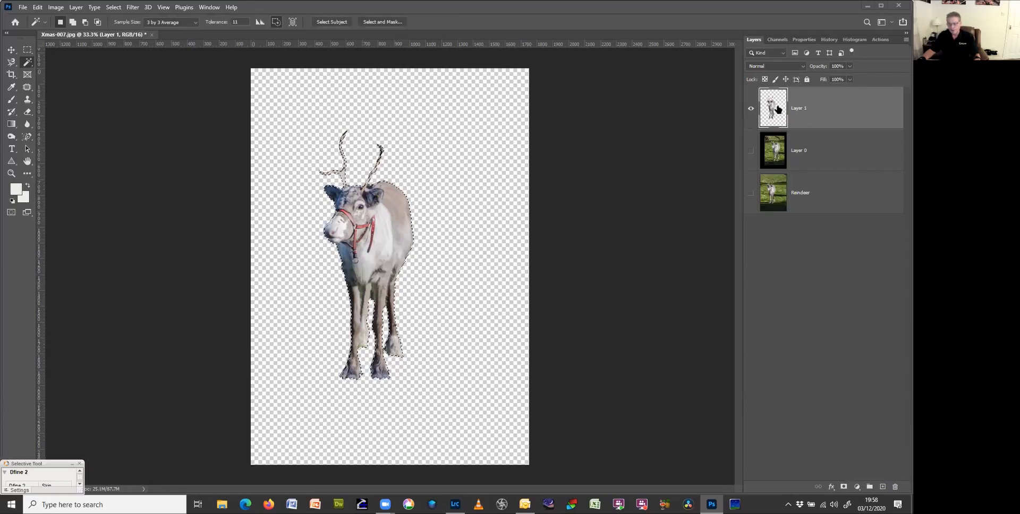
- Clear the selection, reload Layer 1's outline as a selection and open it in Select and Mask
key(ctrl+d)
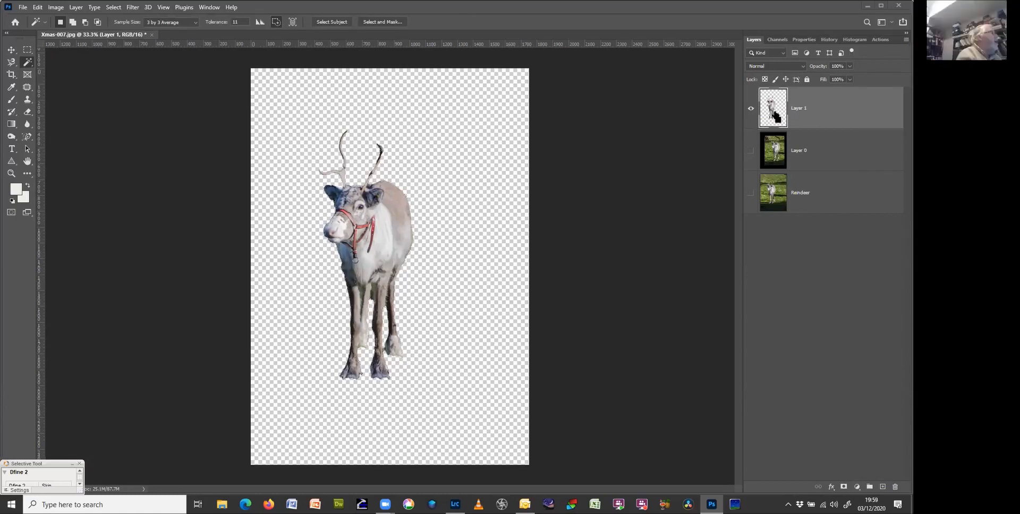
ctrl+click(775, 115)
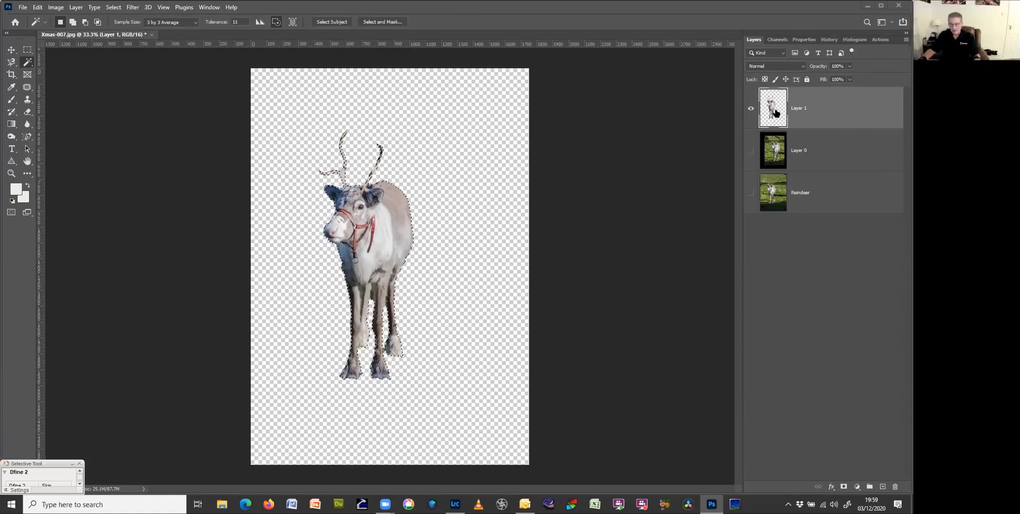
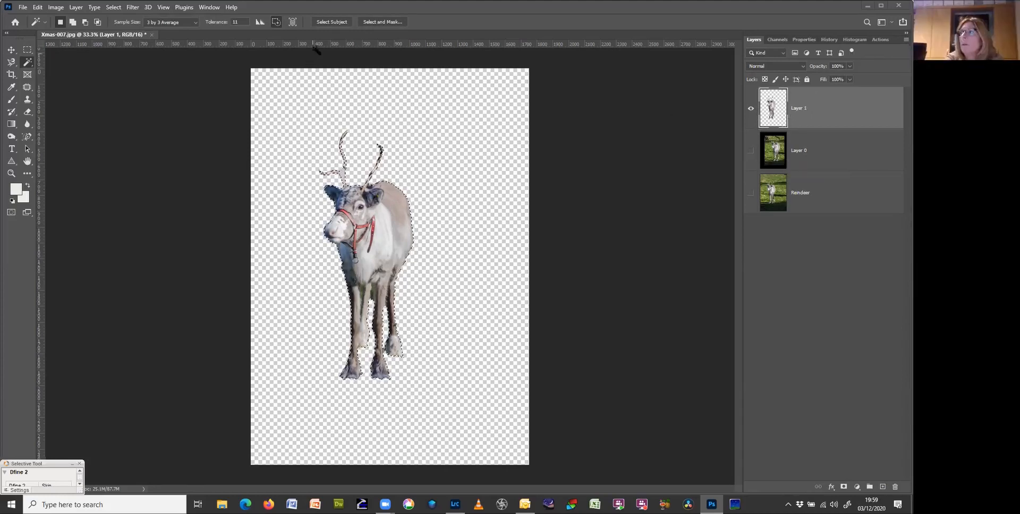
click(393, 23)
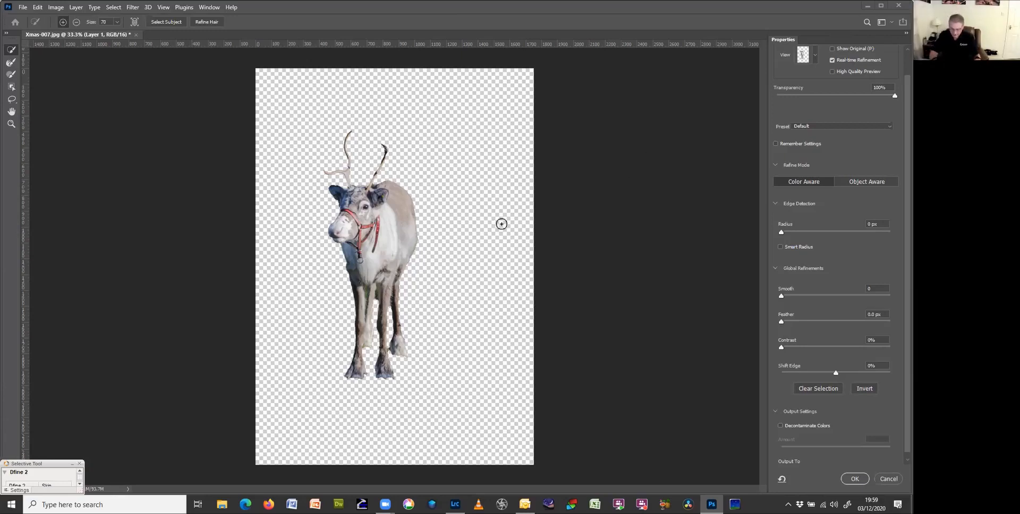
key(ctrl+plus)
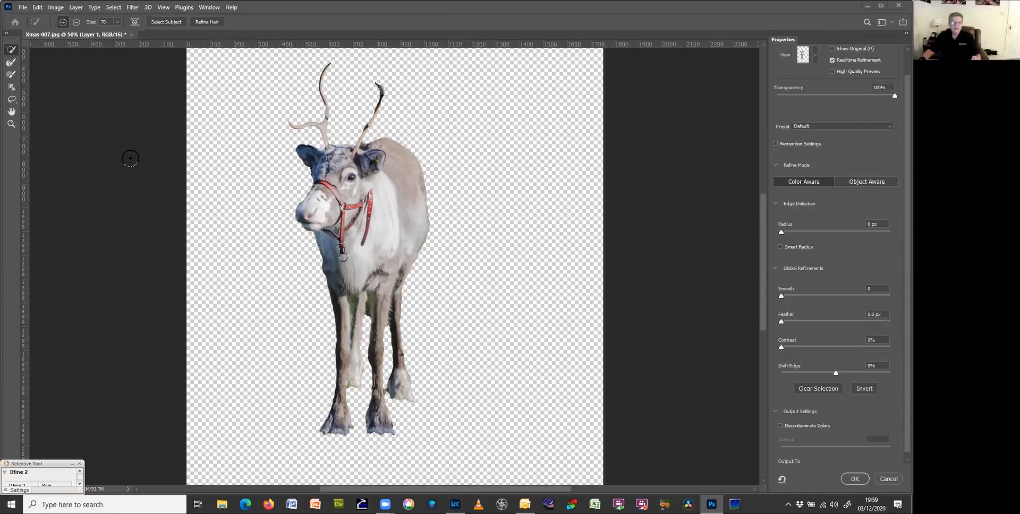
click(891, 482)
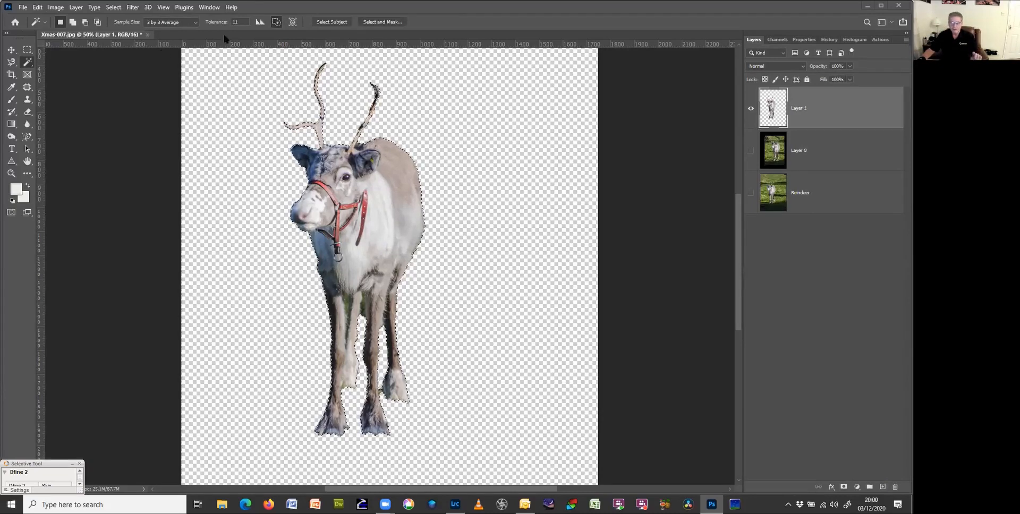
click(386, 21)
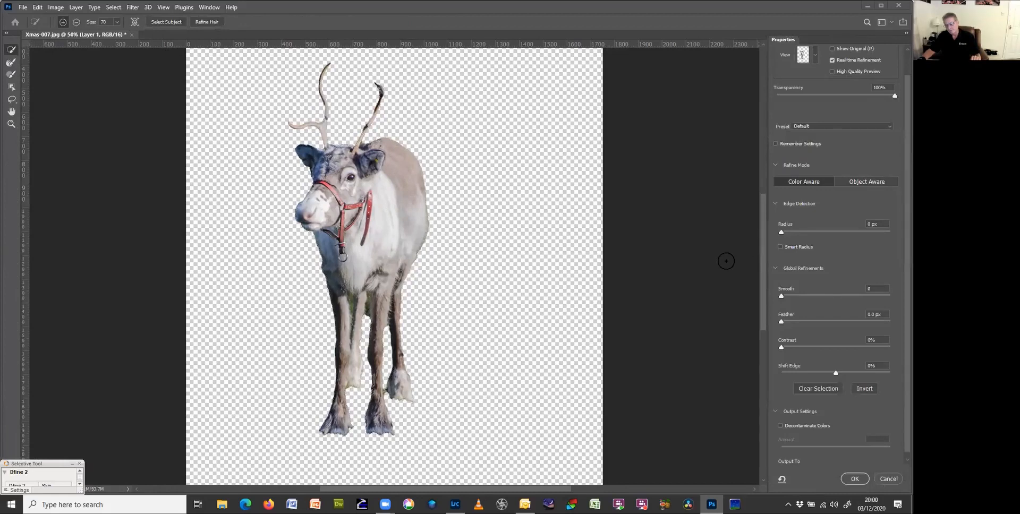
- Preview the cut-out On White with the opacity set to 100%
click(813, 55)
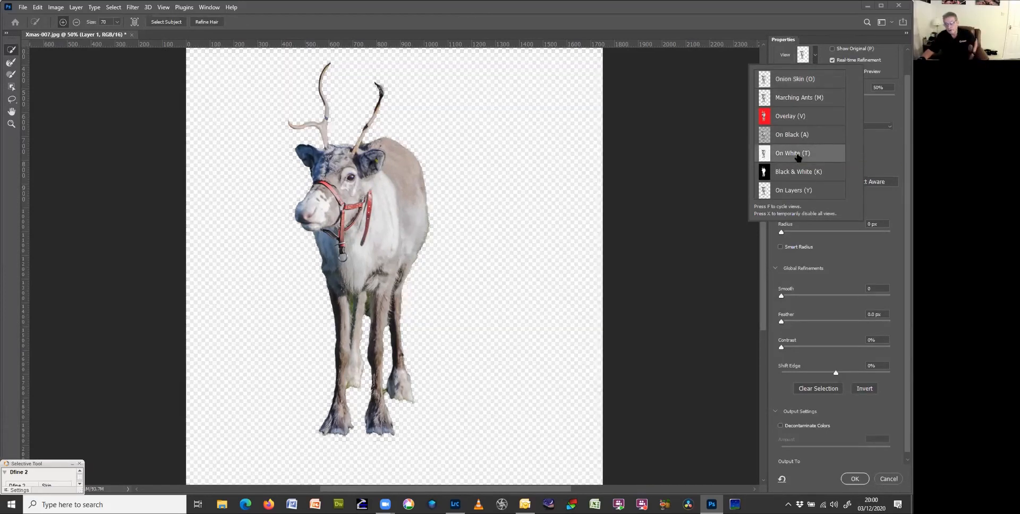
click(772, 162)
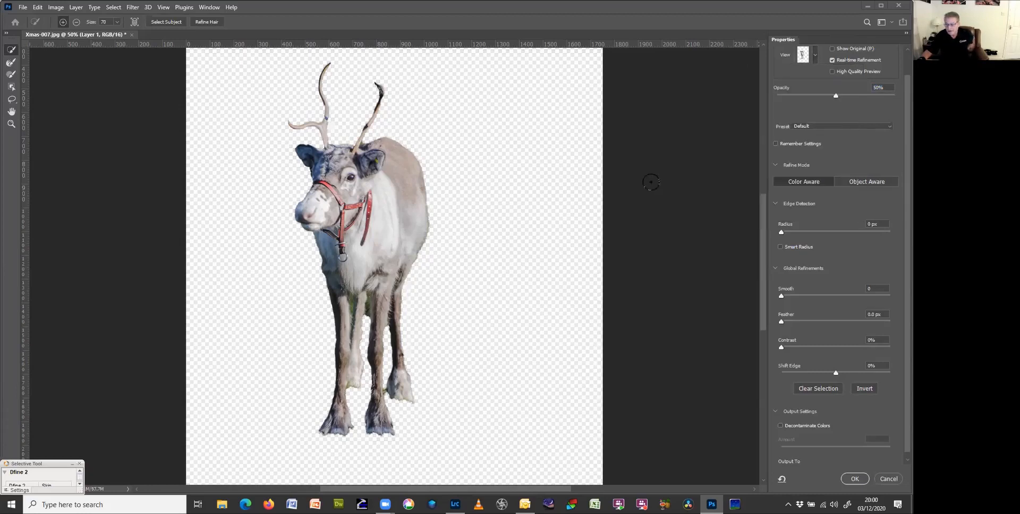
drag(834, 95, 903, 80)
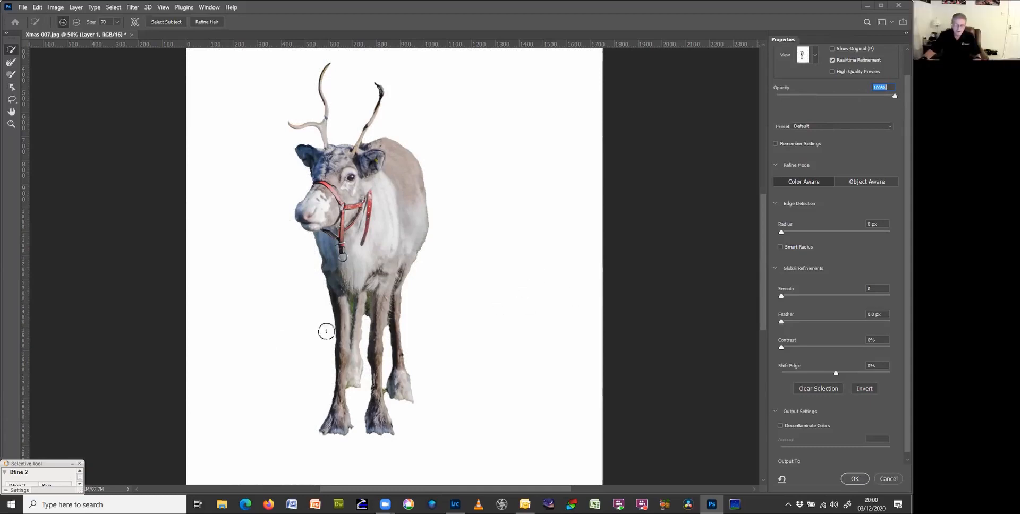
- Paint over the green grass remnants between the reindeer's upper legs with a small Refine Edge Brush to remove them from the cut-out
scroll(428, 269, up, 2)
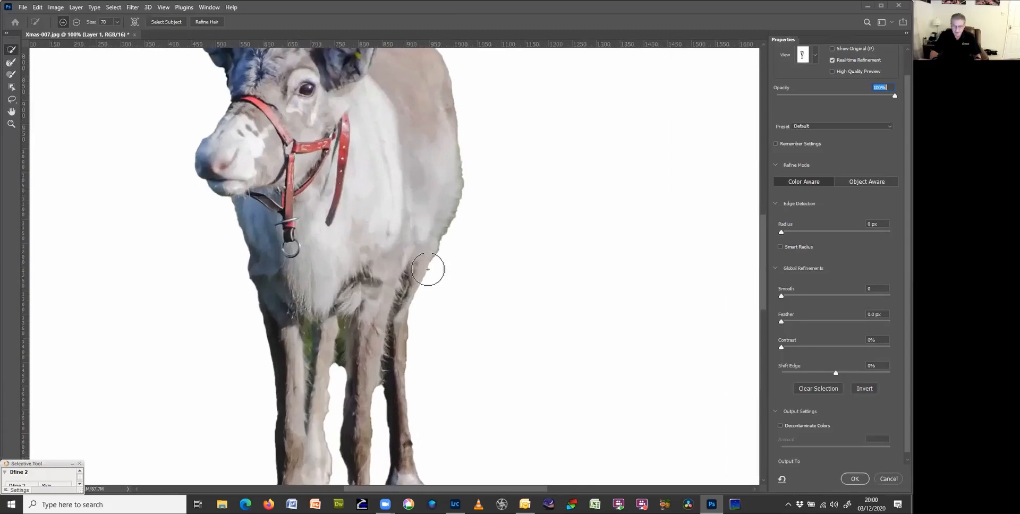
drag(367, 294, 472, 317)
drag(449, 235, 480, 226)
drag(519, 193, 436, 281)
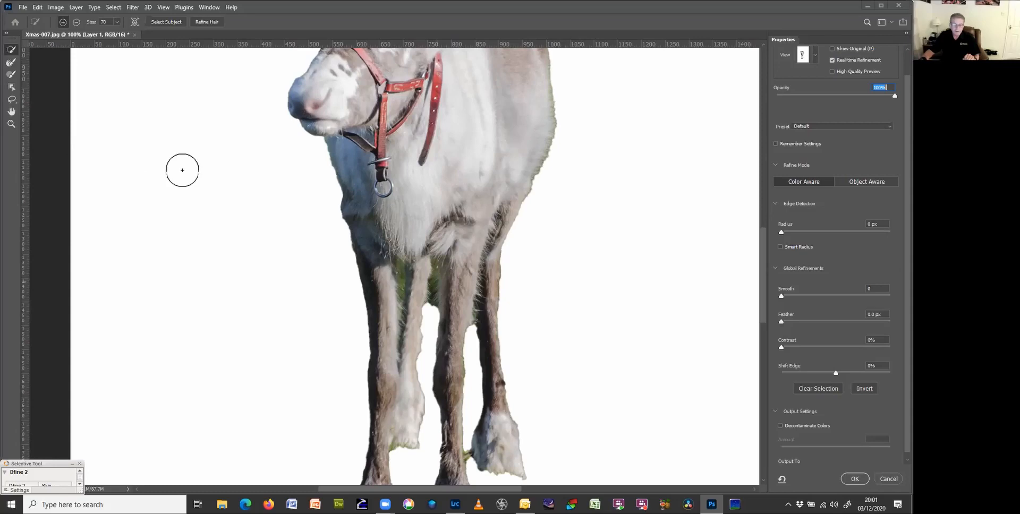
key(bracketleft)
key(bracketleft)
key(bracketleft)
key(bracketleft)
key(bracketleft)
key(bracketleft)
key(bracketleft)
key(bracketleft)
click(11, 63)
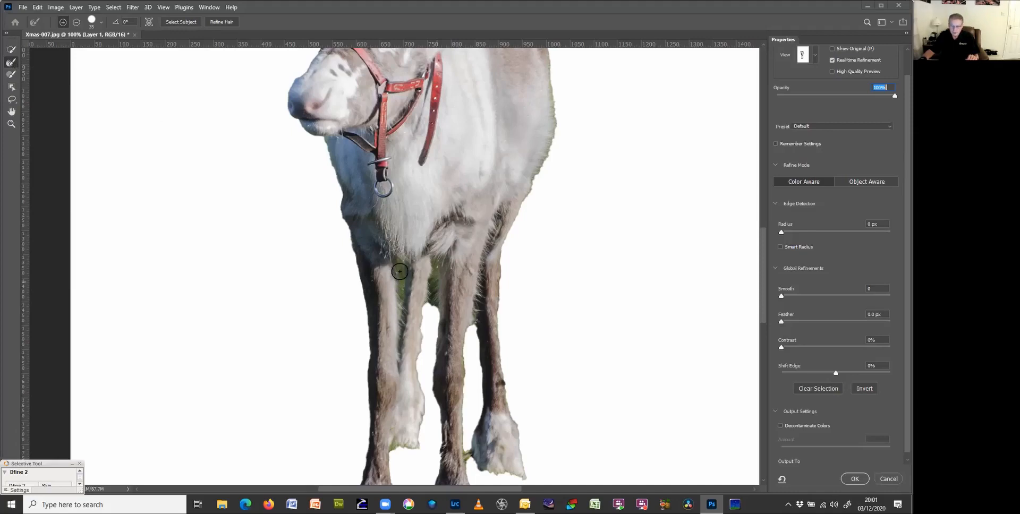
drag(399, 271, 402, 323)
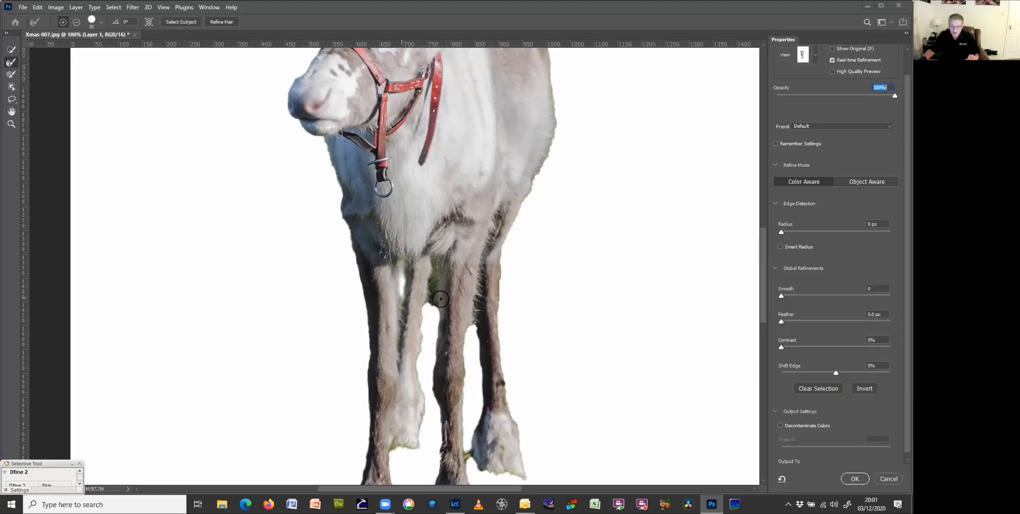
drag(433, 276, 431, 338)
mouse_move(434, 287)
mouse_down()
mouse_move(439, 338)
mouse_move(421, 305)
mouse_move(442, 296)
mouse_move(434, 266)
mouse_up()
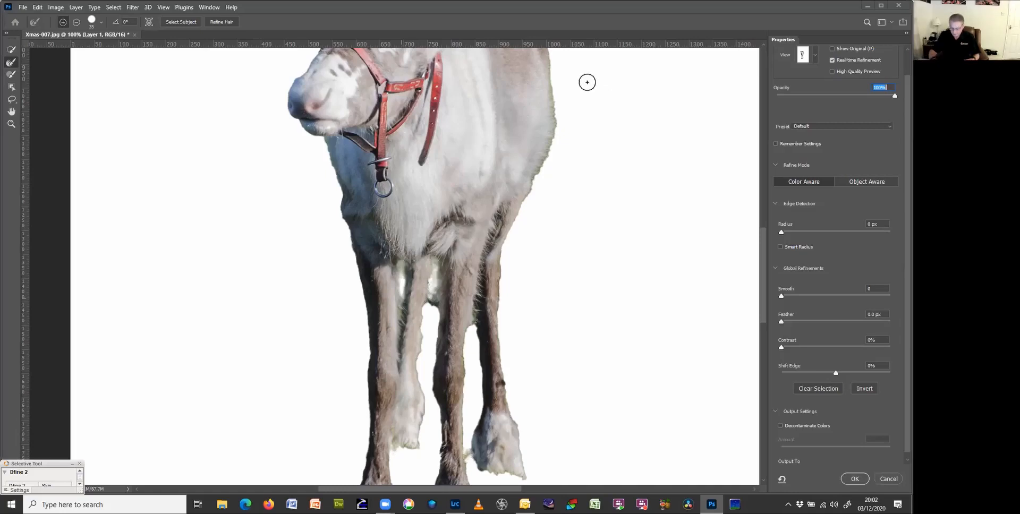
- Try to refine the edge along the reindeer's back and flank with a larger Refine Edge Brush
key(bracketright)
key(bracketright)
drag(586, 82, 589, 189)
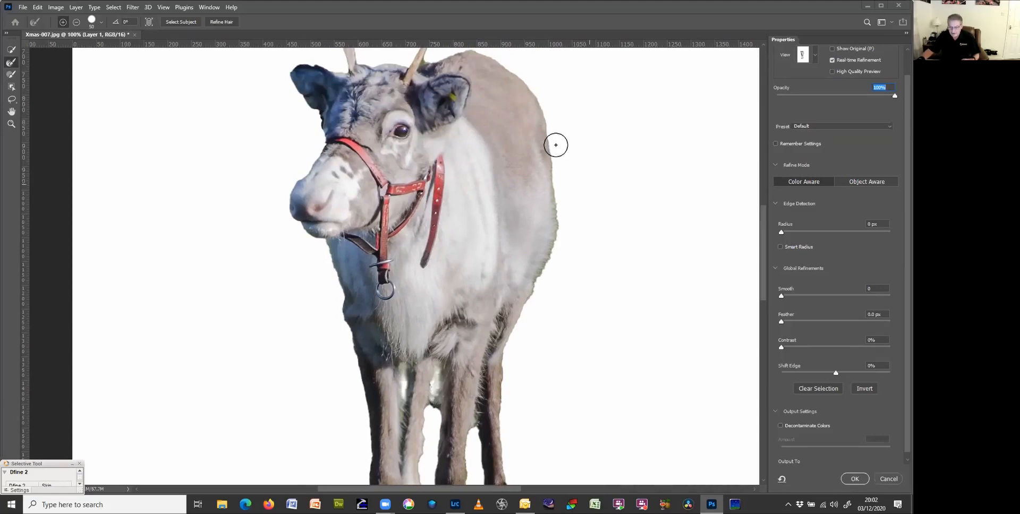
mouse_move(553, 141)
mouse_down()
mouse_move(563, 245)
mouse_move(546, 323)
mouse_move(563, 245)
mouse_move(546, 275)
mouse_move(585, 266)
mouse_up()
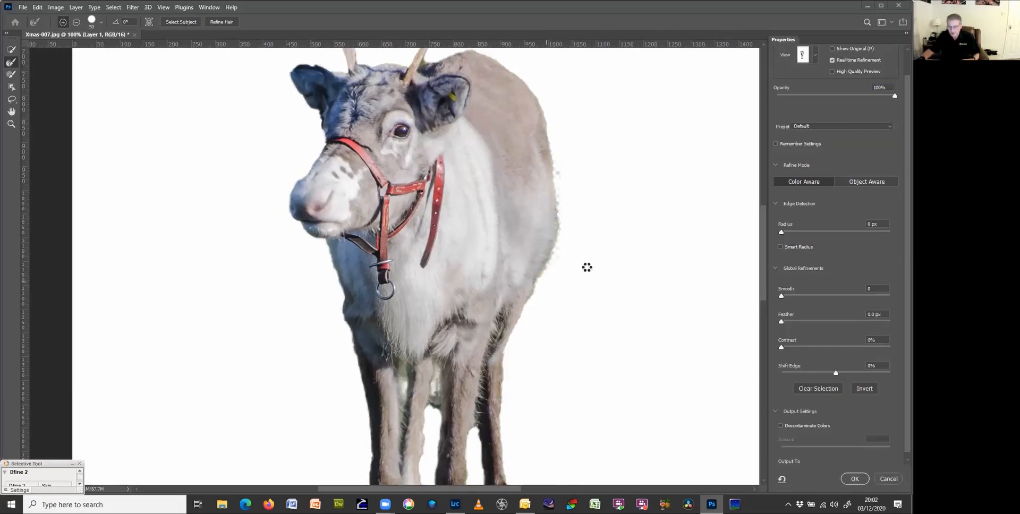
mouse_move(580, 208)
mouse_down()
mouse_move(551, 285)
mouse_move(569, 253)
mouse_move(546, 278)
mouse_up()
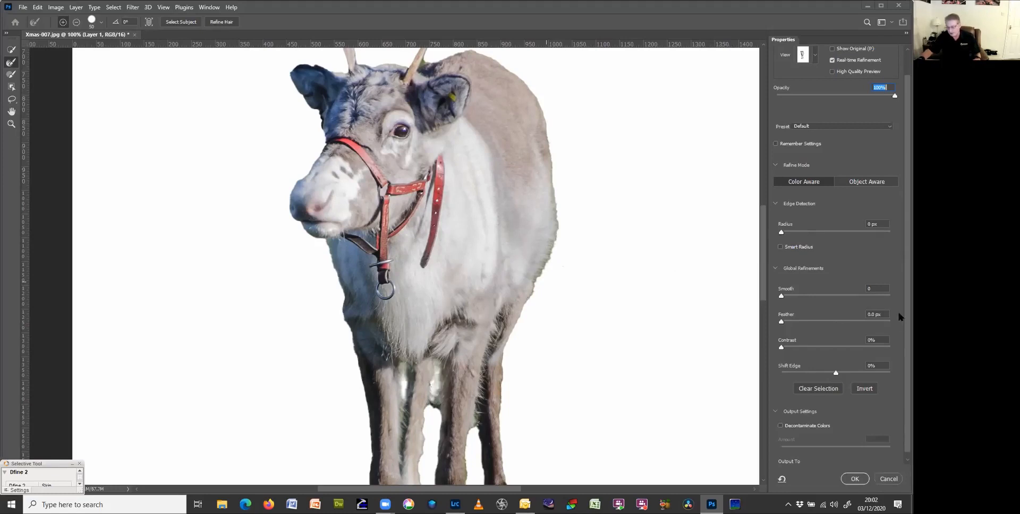
- Set the global refinements for the cut-out's edge to a Feather of 0.9 px and a Shift Edge of -60%
scroll(899, 350, down, 1)
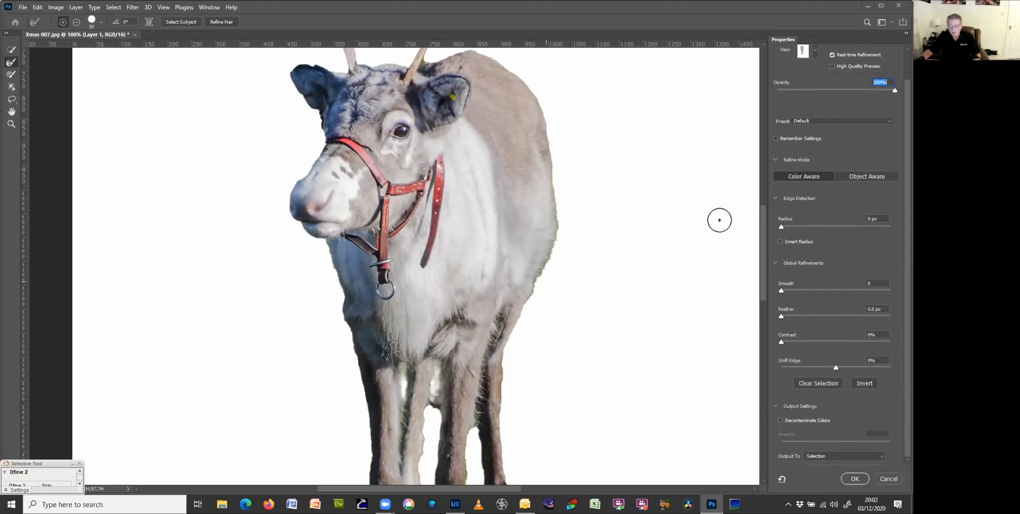
drag(505, 145, 525, 289)
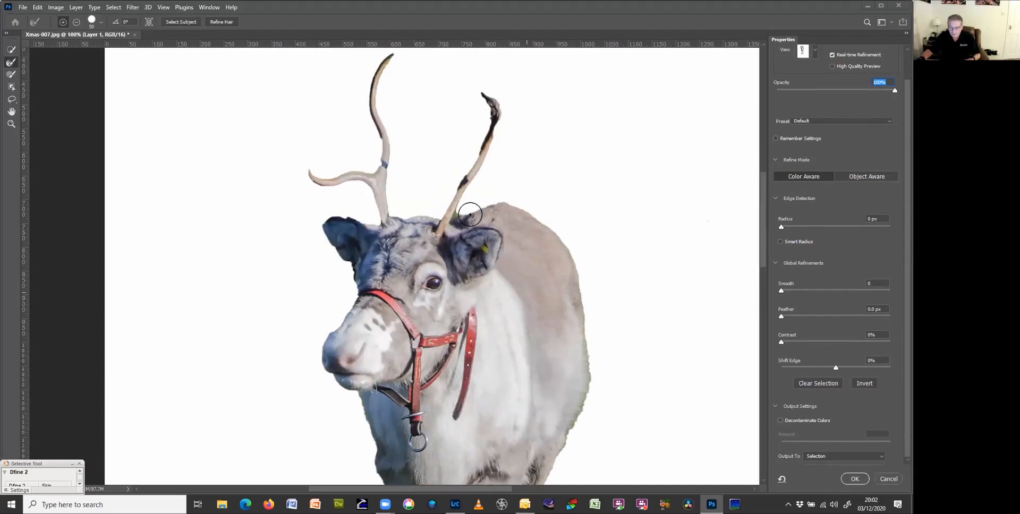
drag(652, 214, 582, 62)
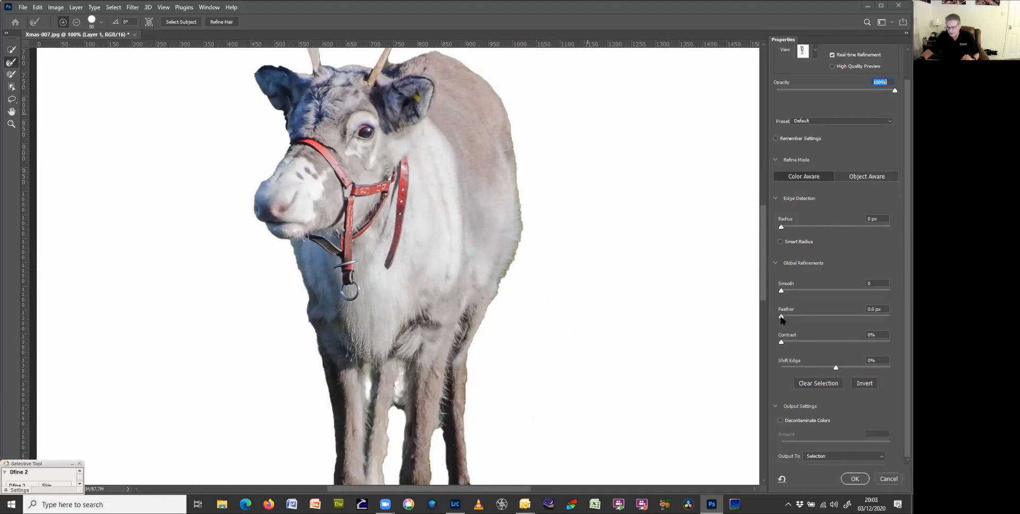
drag(782, 320, 792, 319)
drag(787, 319, 786, 319)
drag(835, 368, 804, 368)
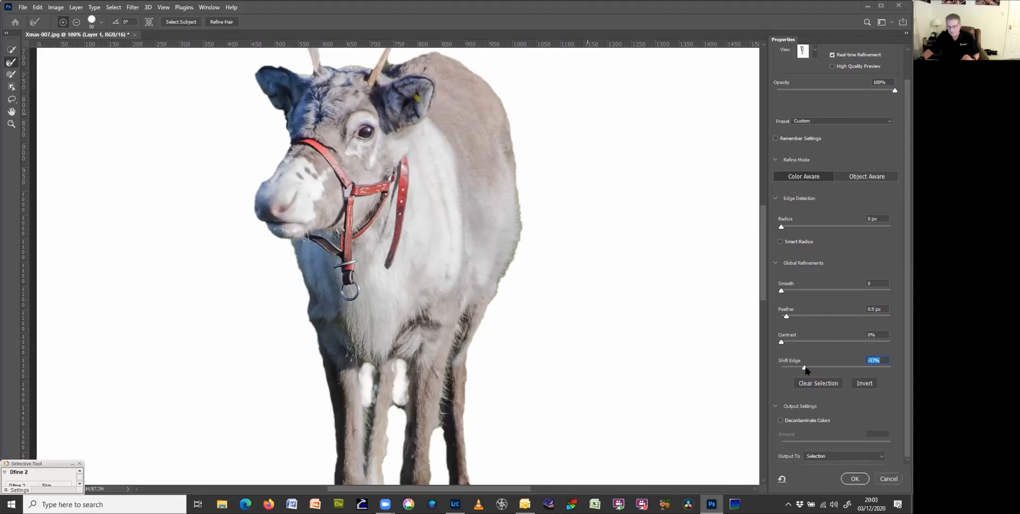
drag(804, 368, 802, 368)
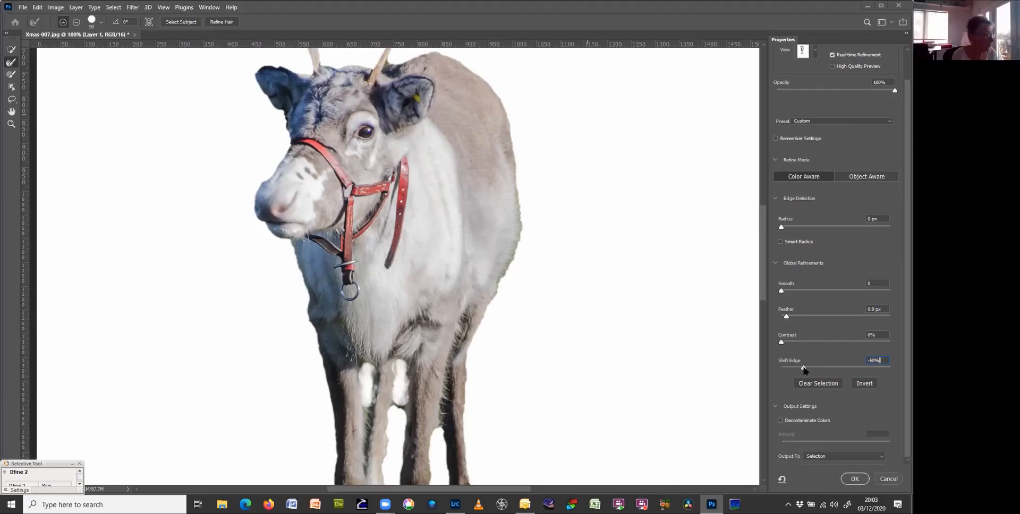
- Enable Decontaminate Colors for the cut-out and set Shift Edge to -49%
click(780, 420)
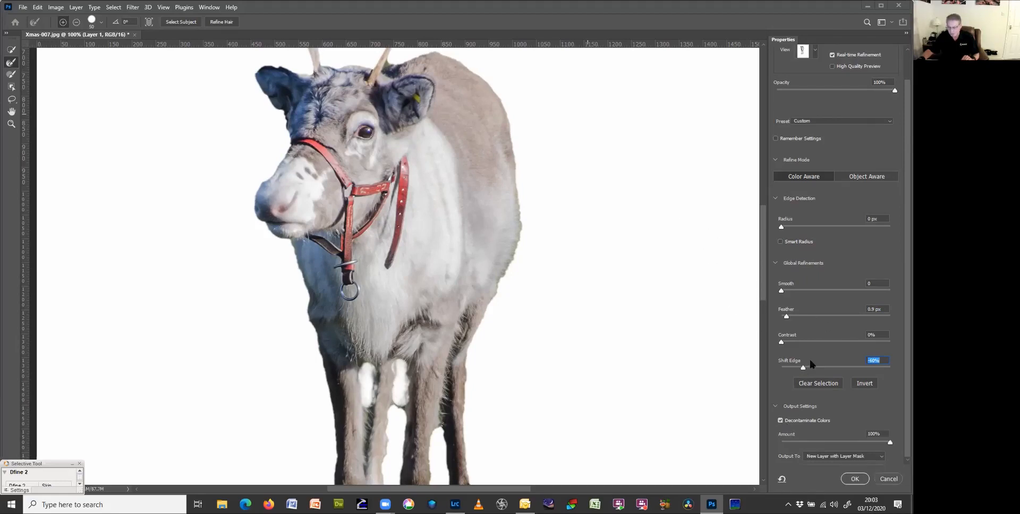
drag(804, 370, 809, 371)
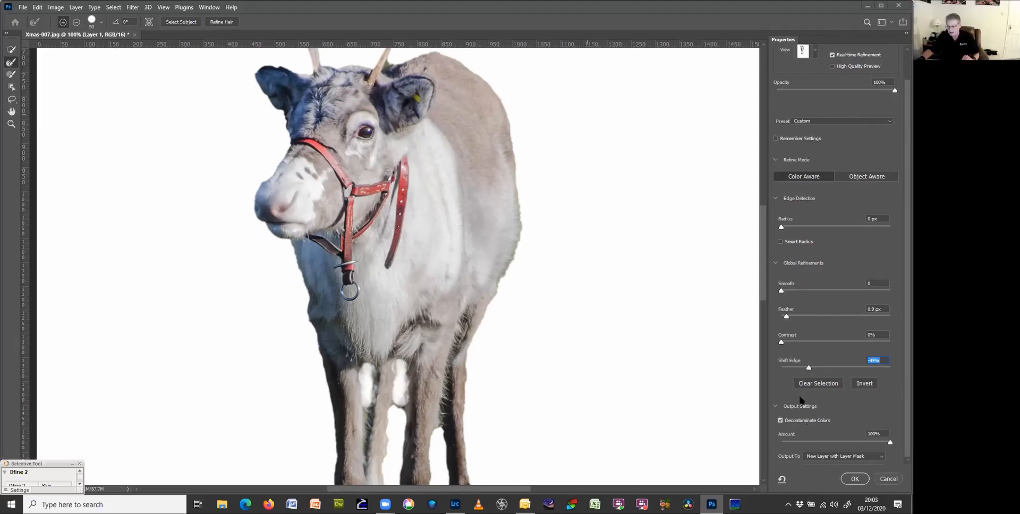
click(776, 404)
click(776, 404)
- Output the refined selection as a New Layer with Layer Mask
click(880, 460)
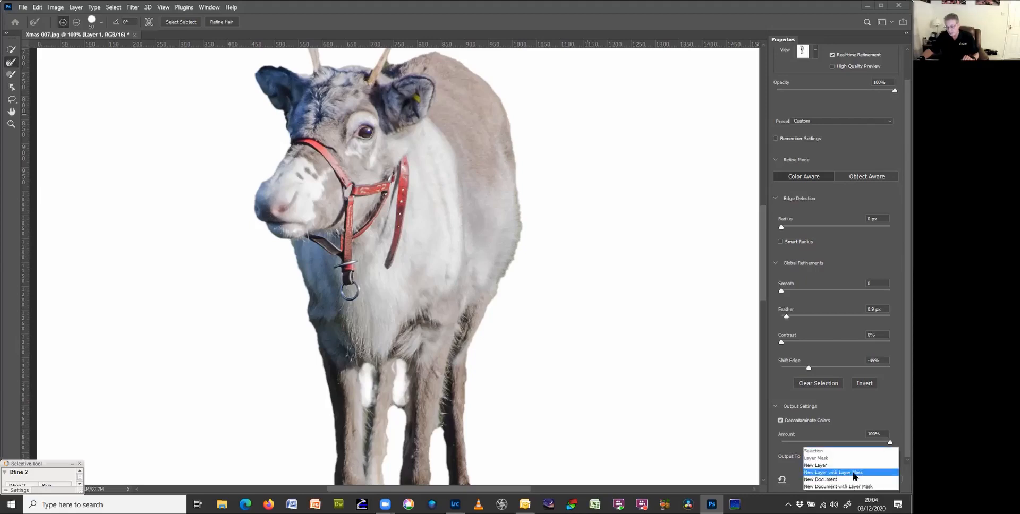
click(865, 472)
click(854, 479)
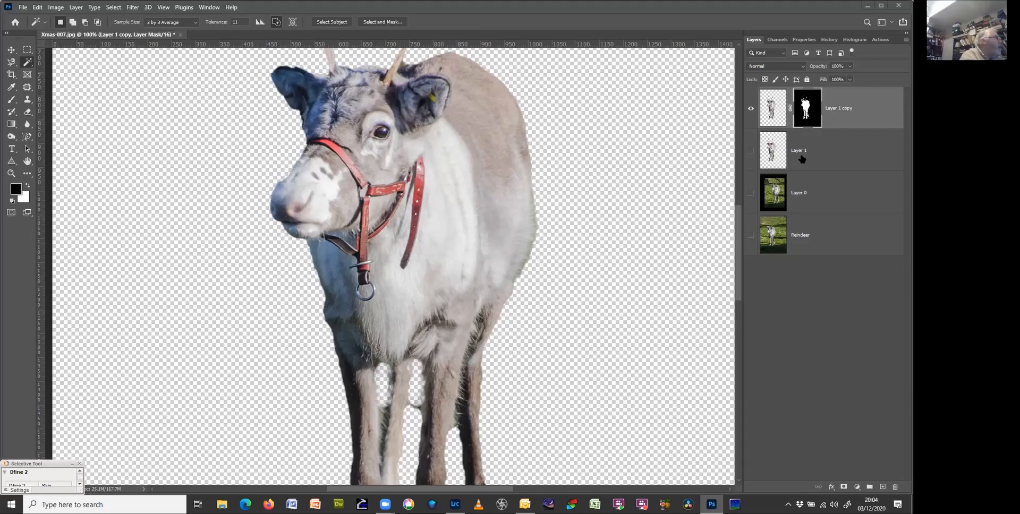
- Move the masked reindeer on Layer 1 copy horizontally to the right, nearer the middle of the canvas
key(ctrl+minus)
key(ctrl+minus)
key(ctrl+minus)
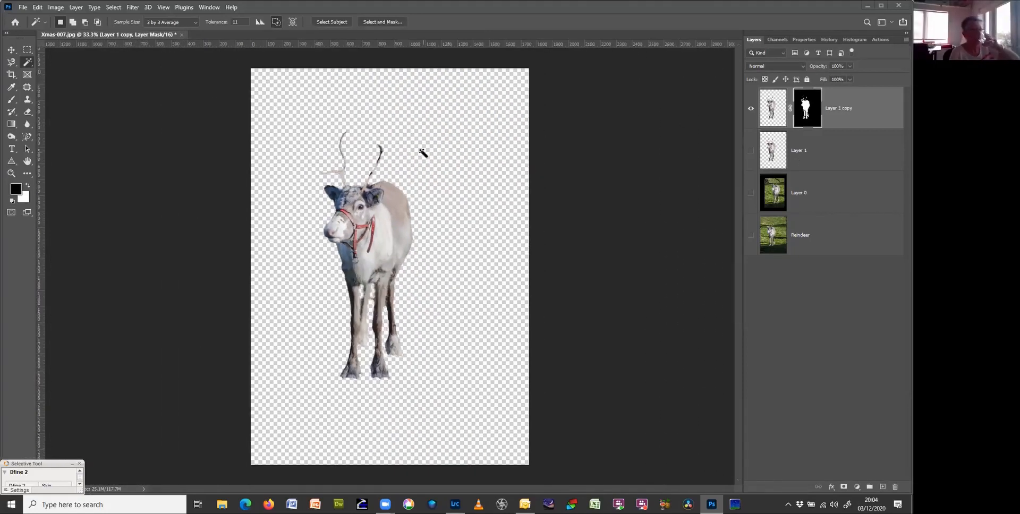
key(v)
drag(360, 241, 407, 241)
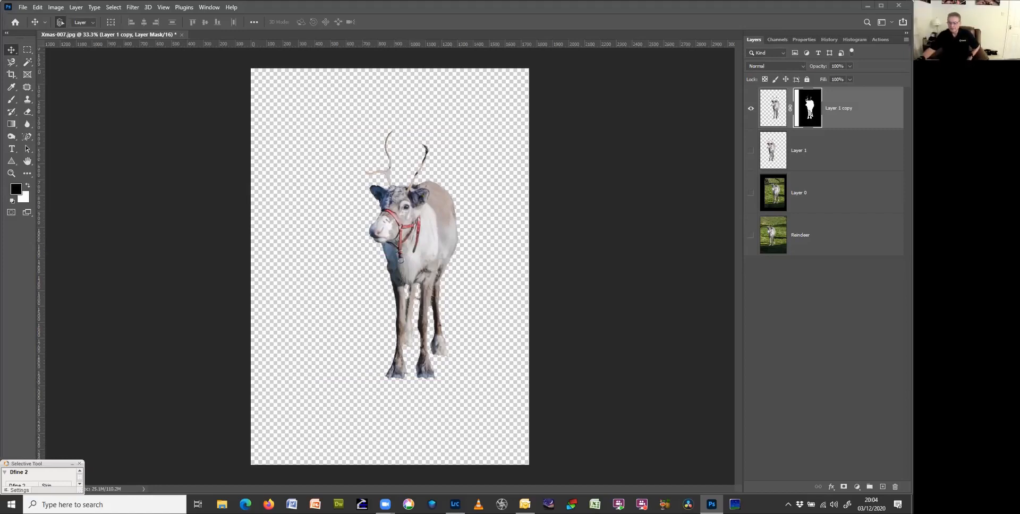
- Select a full-height strip along the canvas's left edge and fill it with black on the Layer 1 copy mask
key(m)
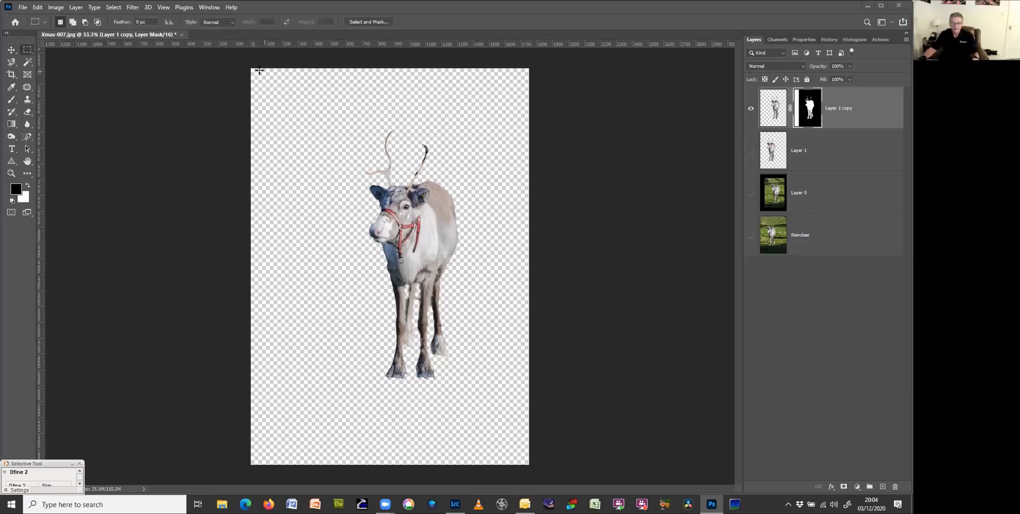
drag(247, 64, 319, 494)
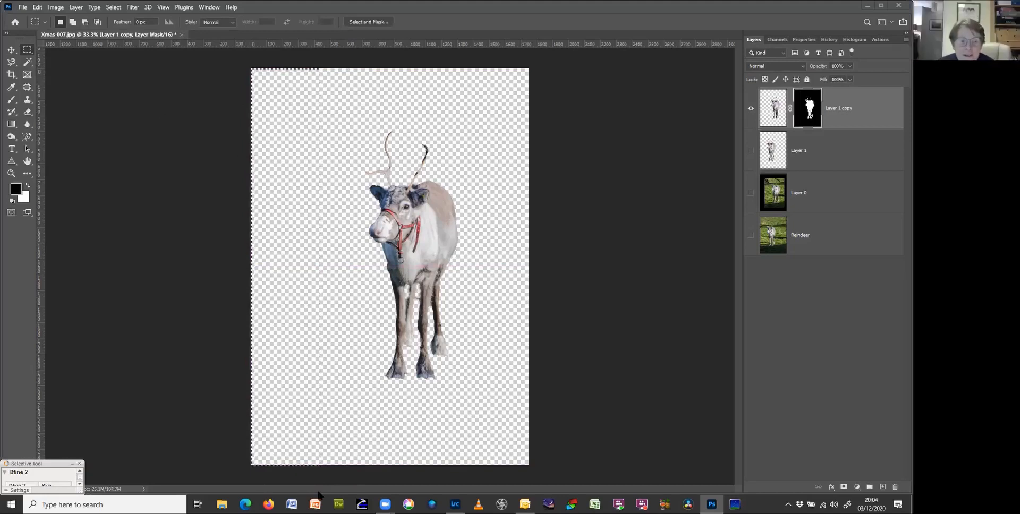
- Deselect the filled strip and briefly show Layer 0 behind the reindeer cut-out, then hide it again
key(ctrl+d)
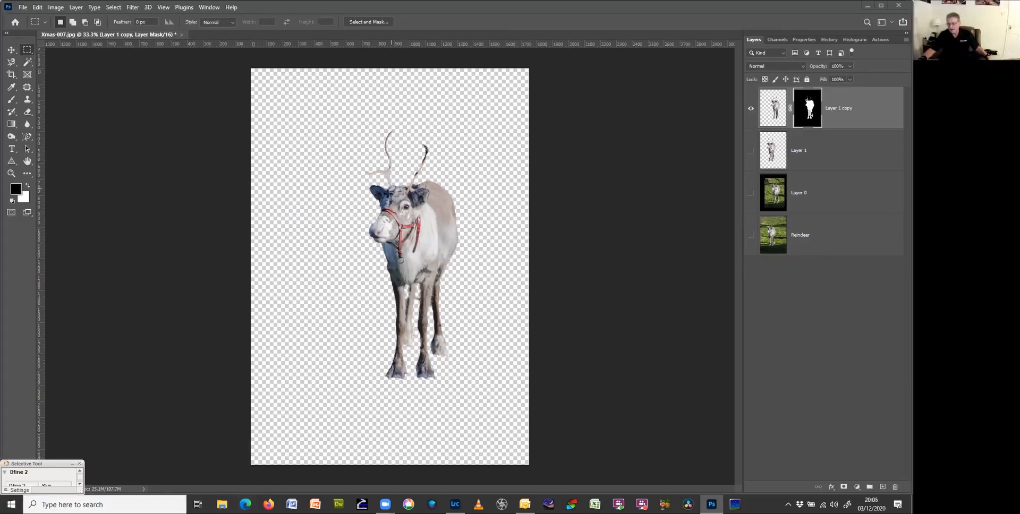
click(750, 195)
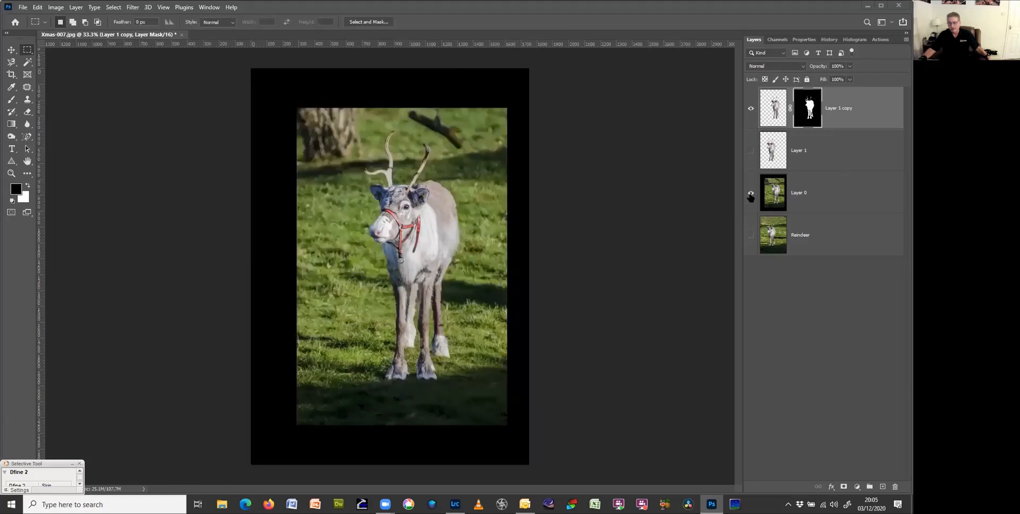
click(750, 195)
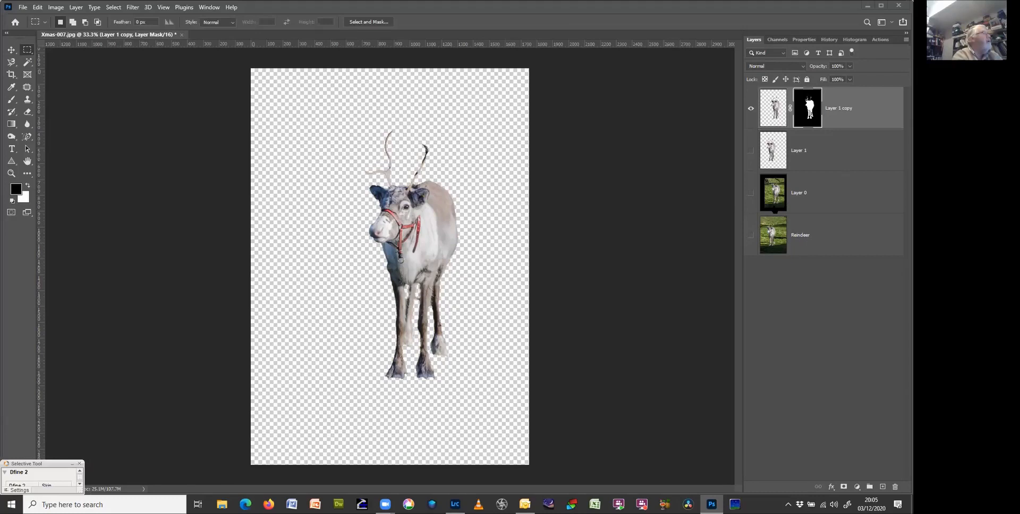
- Add a new empty layer directly above Layer 1, beneath the reindeer cut-out, and name it "snow"
click(815, 194)
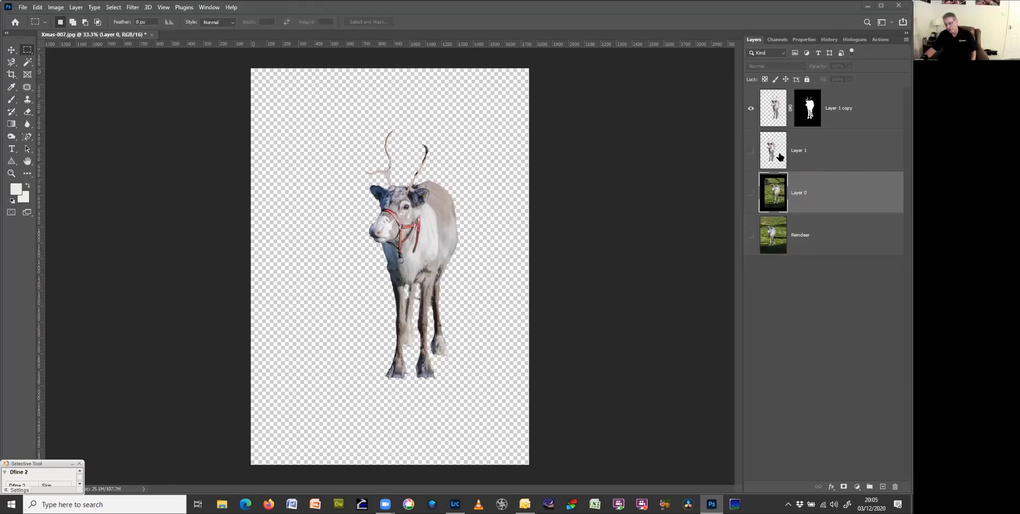
click(830, 139)
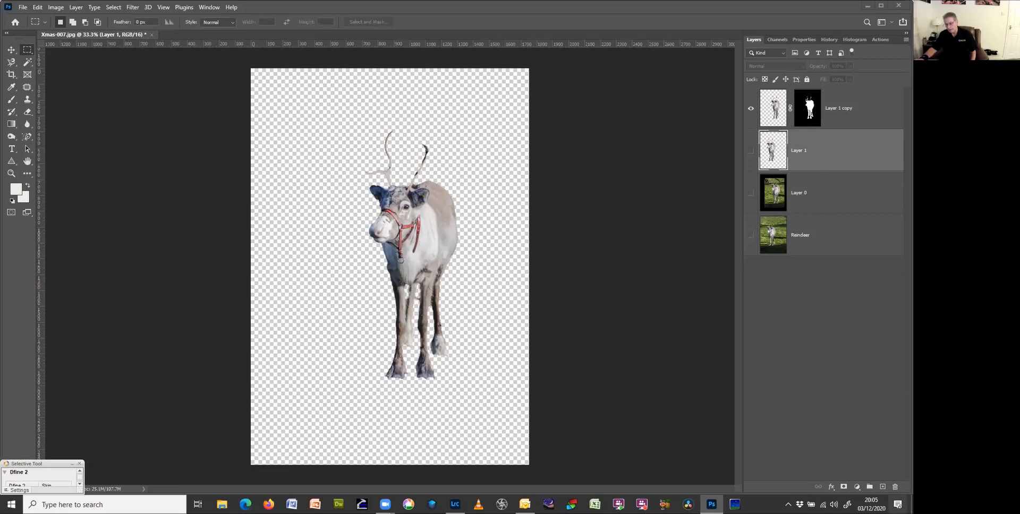
click(882, 487)
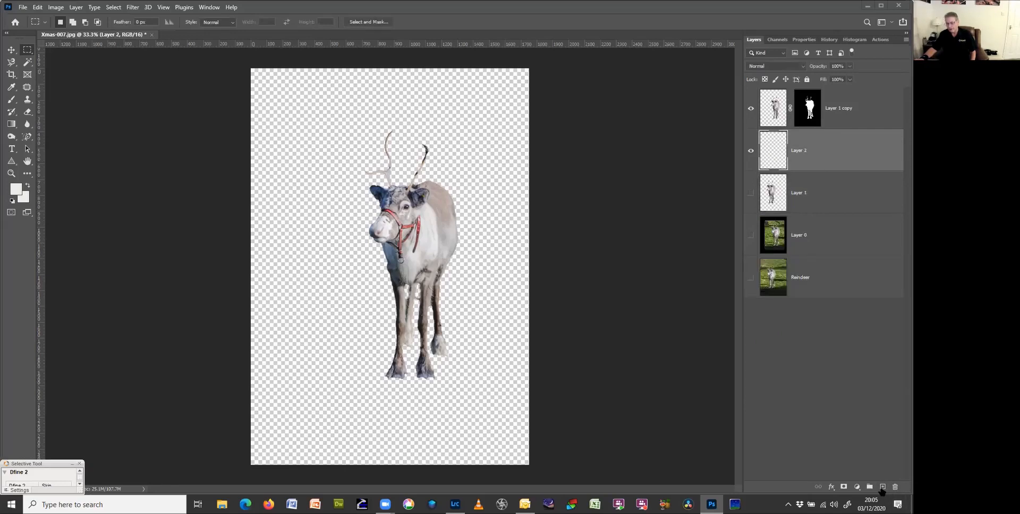
double_click(802, 151)
text(S)
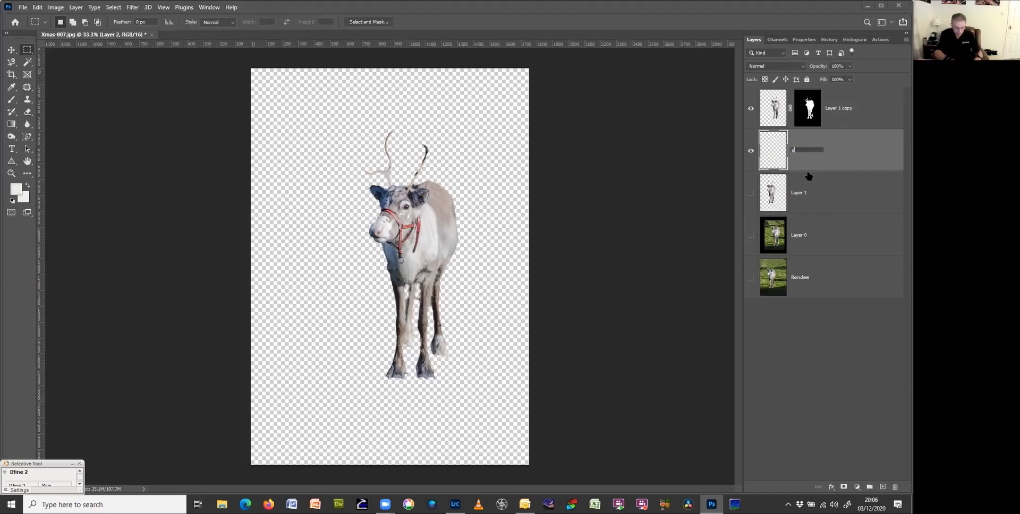
text(now)
key(Return)
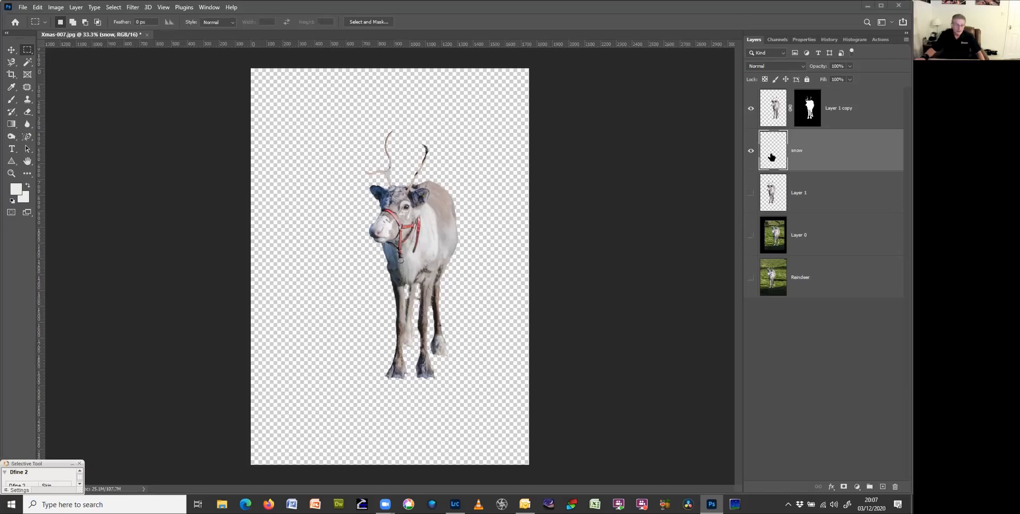
- Fill the snow layer with White in Normal mode at 100% opacity
click(39, 7)
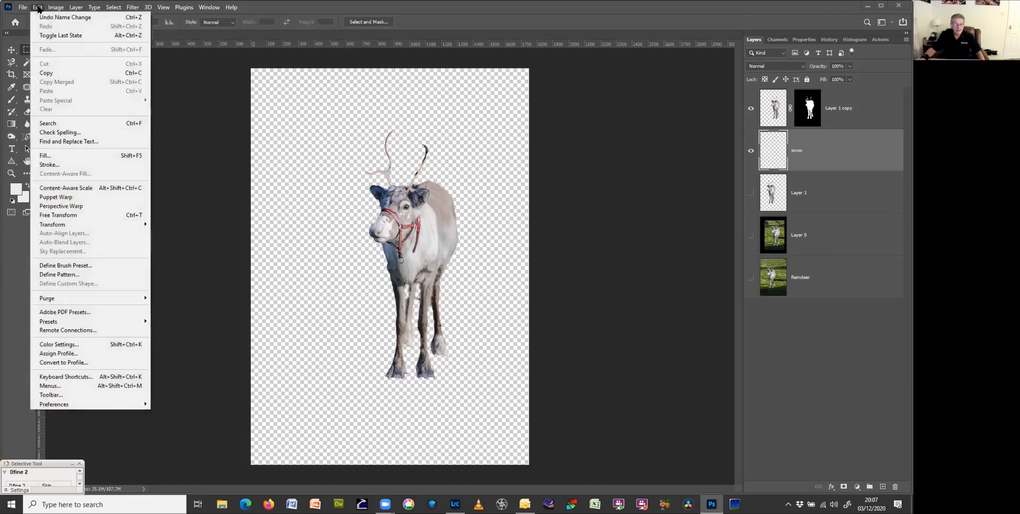
click(65, 157)
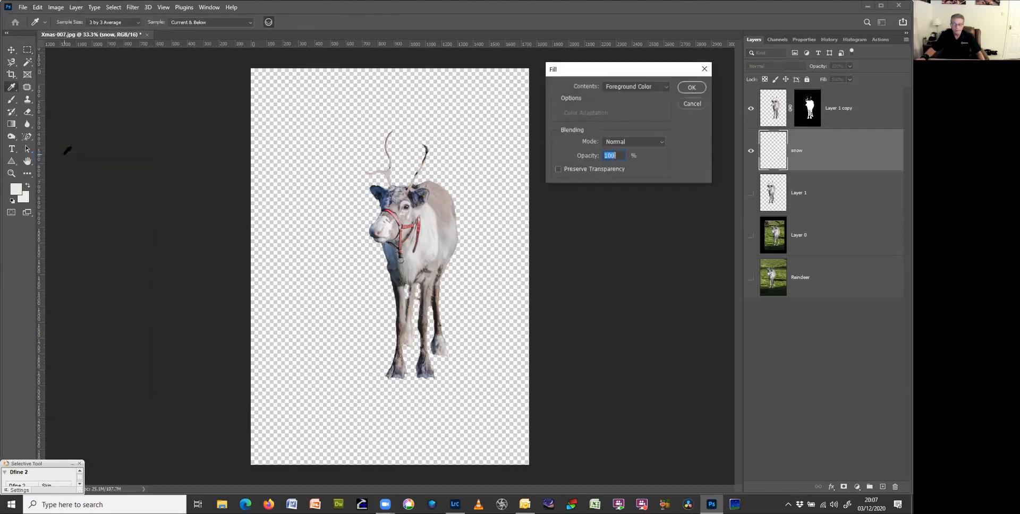
click(662, 89)
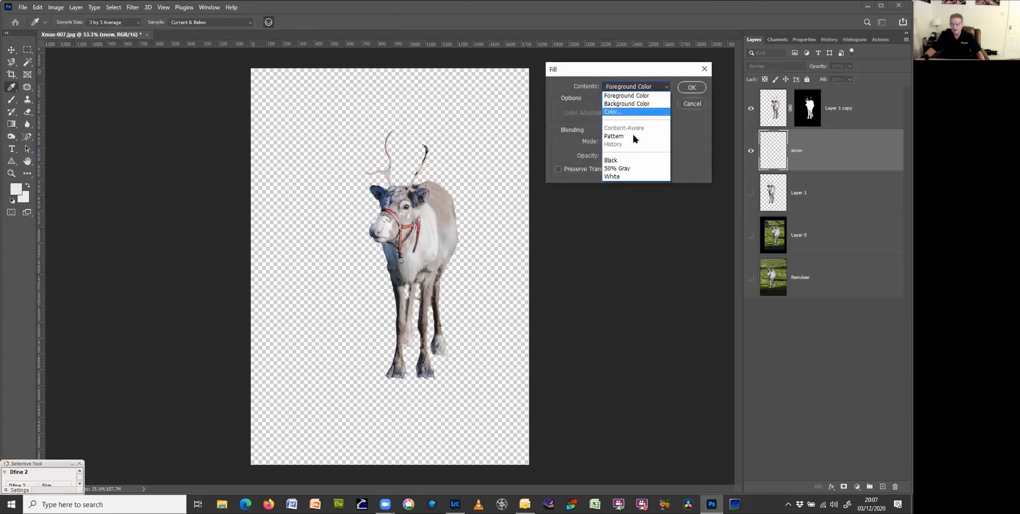
click(627, 177)
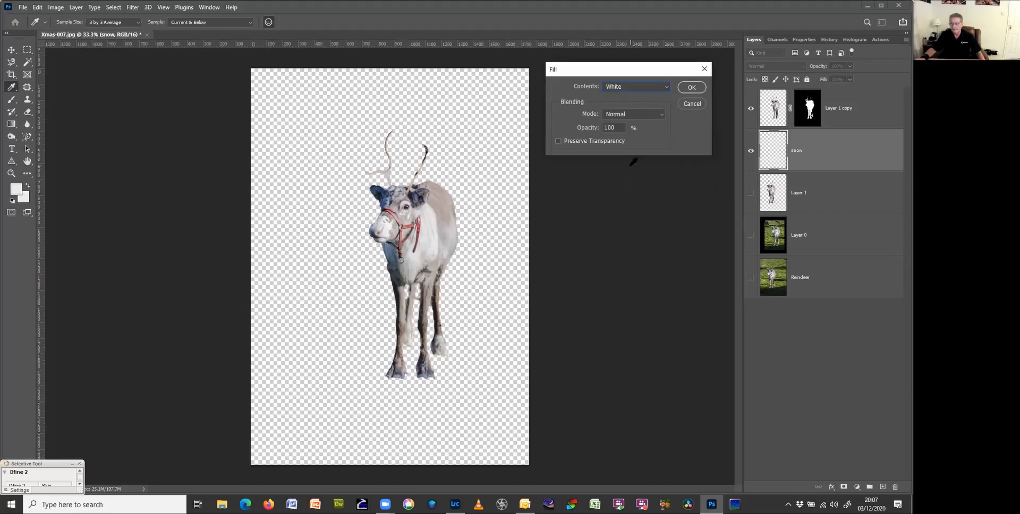
click(686, 82)
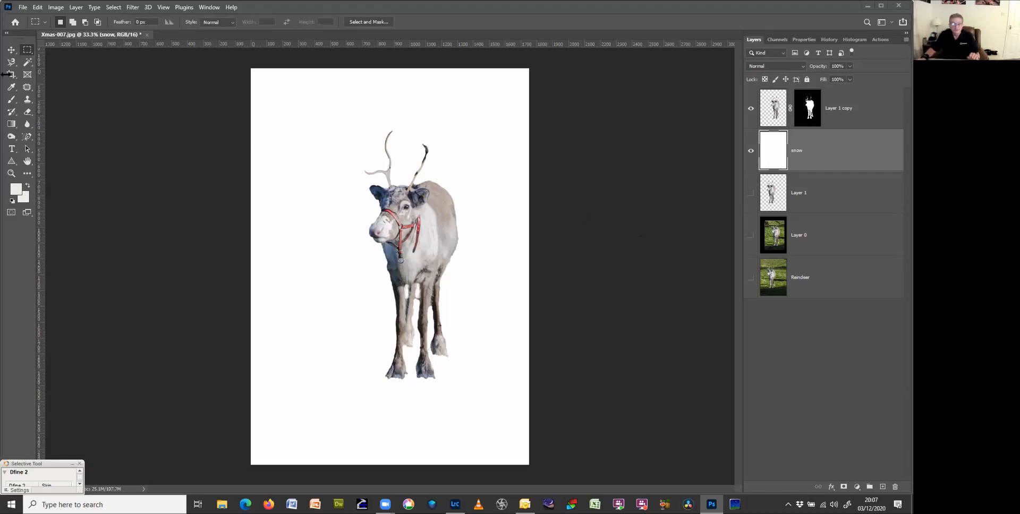
- Apply Add Noise to the snow layer with an amount of about 40%, Uniform distribution and Monochromatic
click(133, 8)
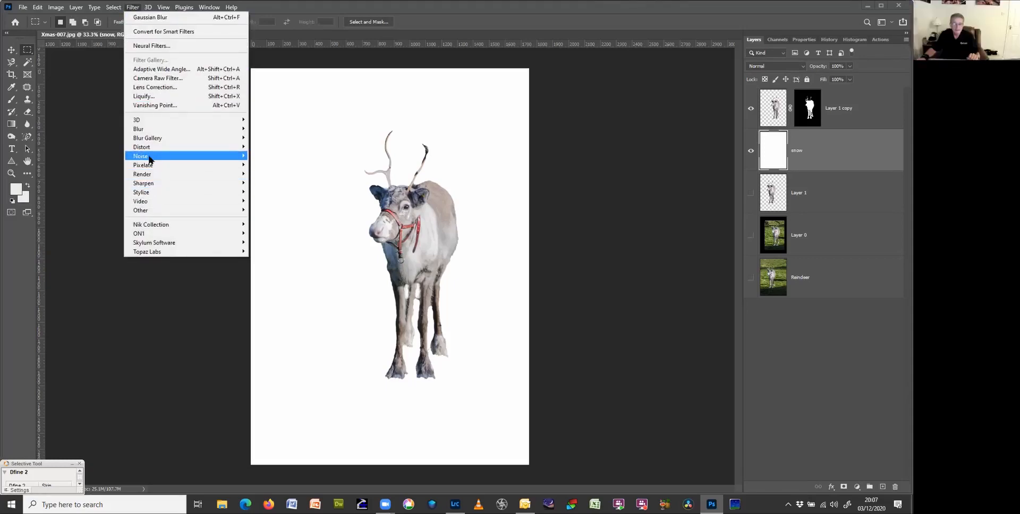
mouse_move(150, 158)
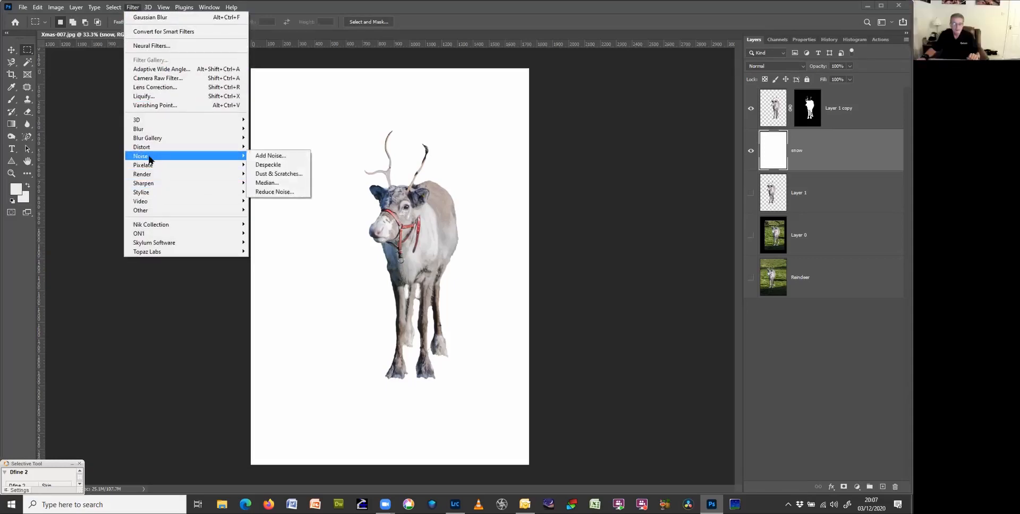
click(302, 158)
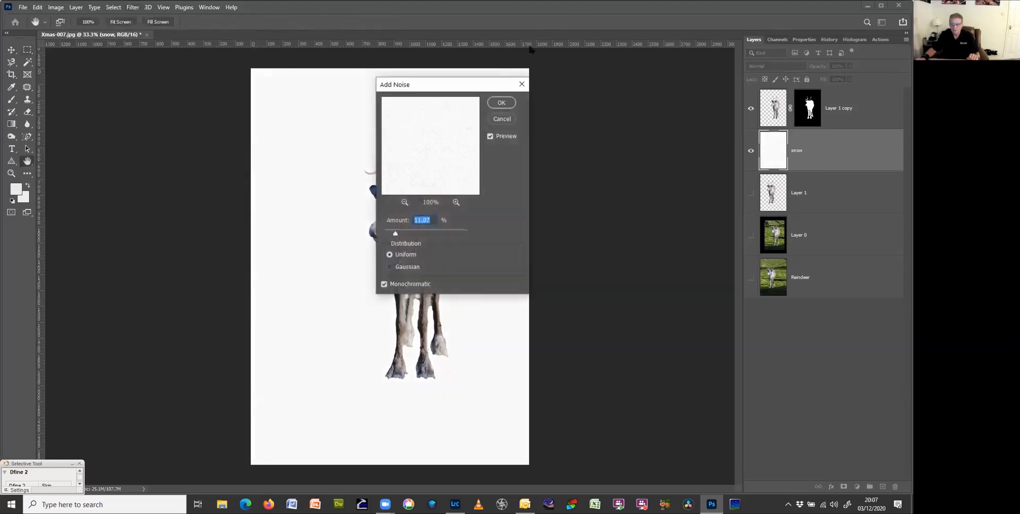
drag(471, 86, 659, 83)
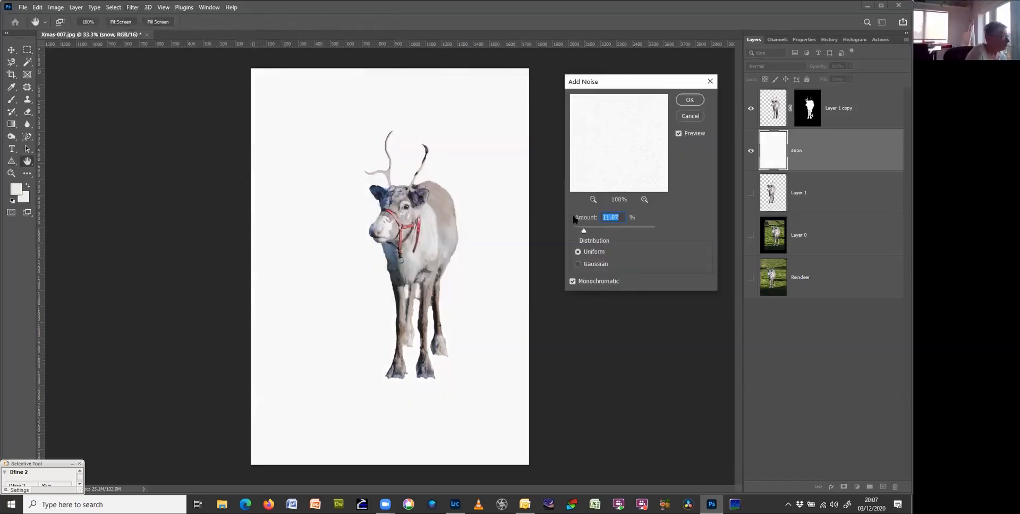
drag(583, 230, 606, 232)
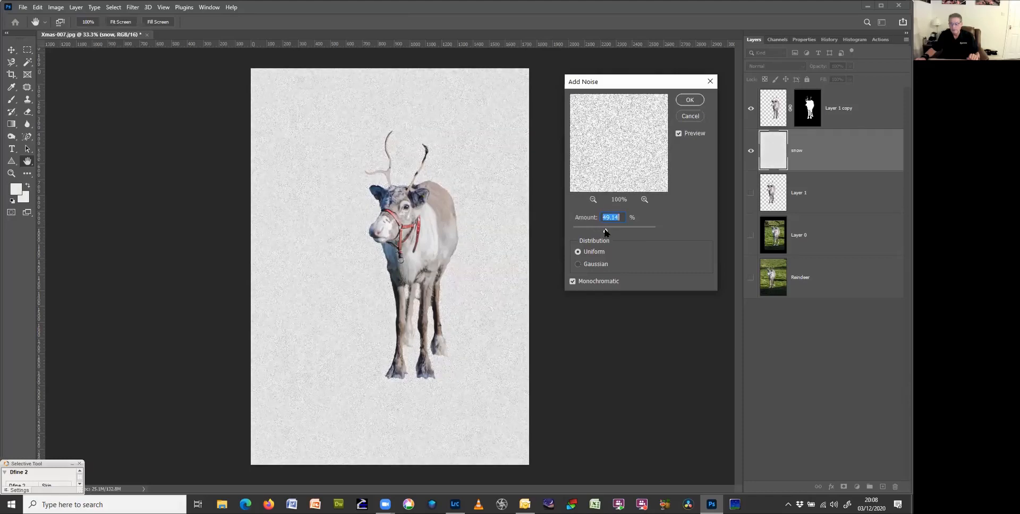
click(690, 99)
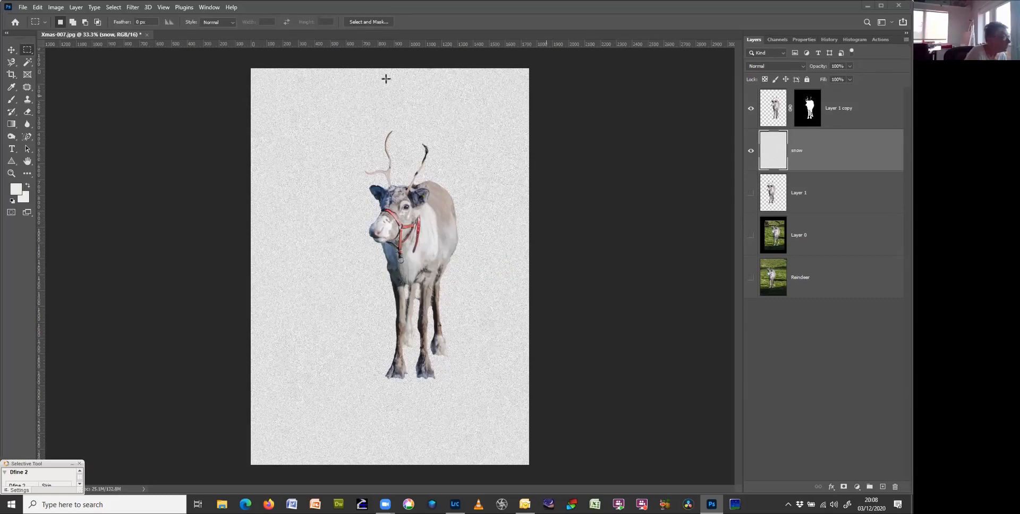
- Apply a Gaussian Blur with a radius of 6.0 pixels to the snow layer
click(133, 9)
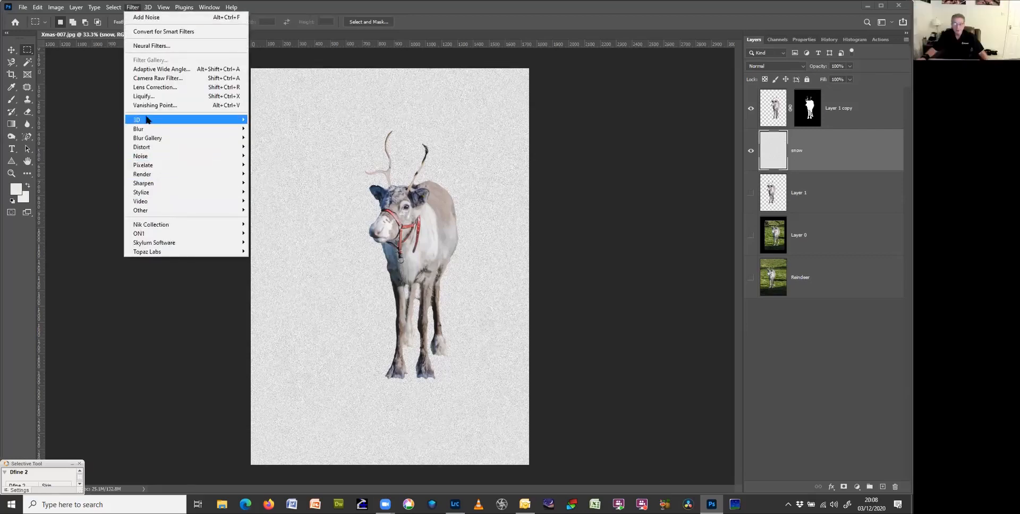
mouse_move(149, 130)
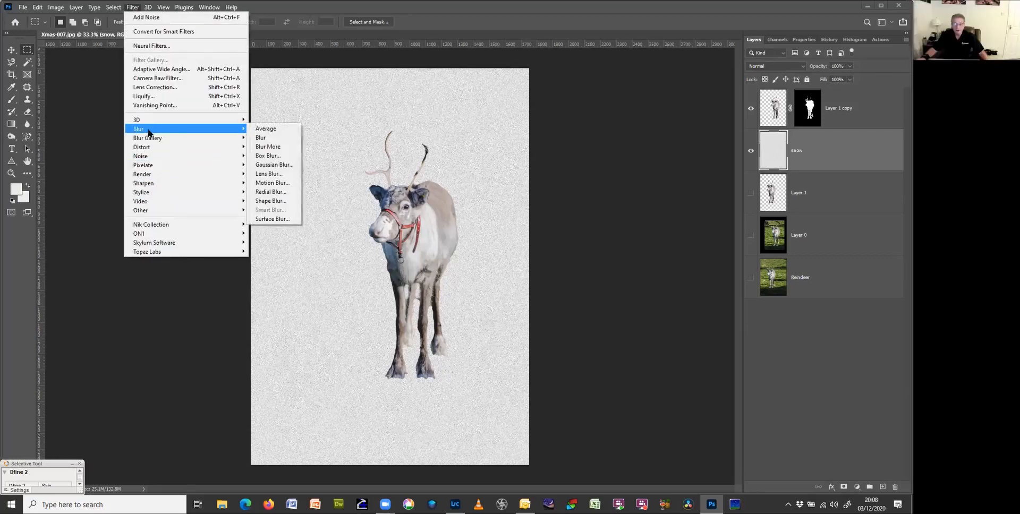
click(274, 164)
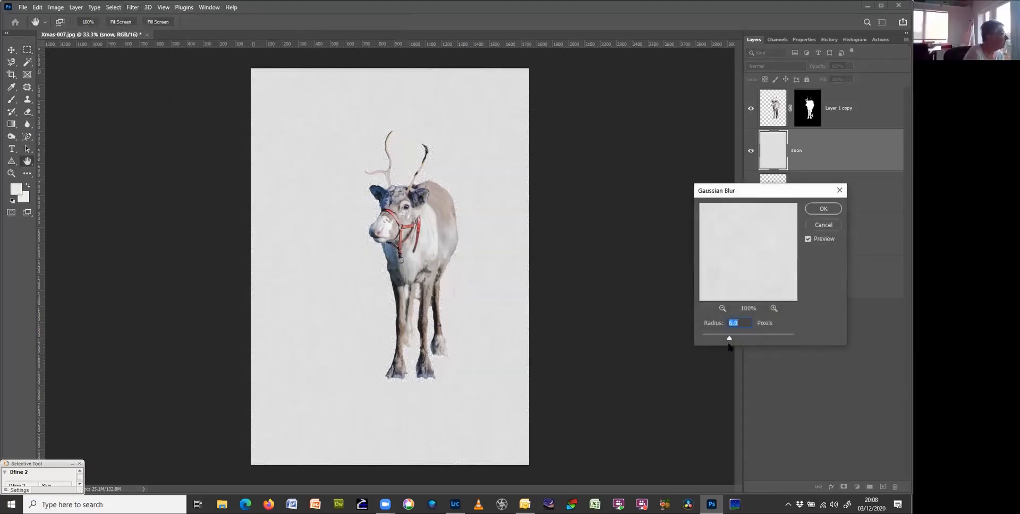
mouse_move(729, 338)
mouse_down()
mouse_move(715, 337)
mouse_move(760, 339)
mouse_move(715, 340)
mouse_move(730, 339)
mouse_up()
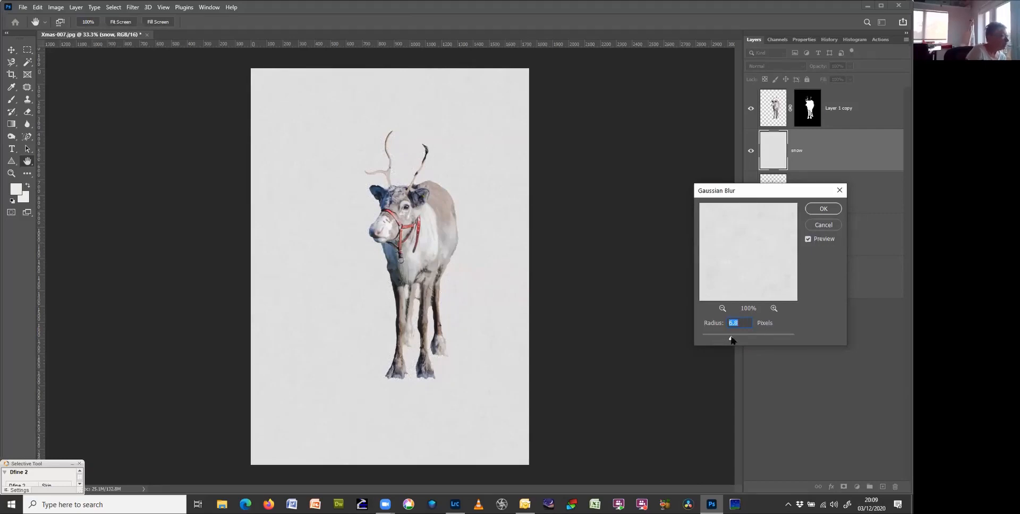
drag(731, 338, 729, 338)
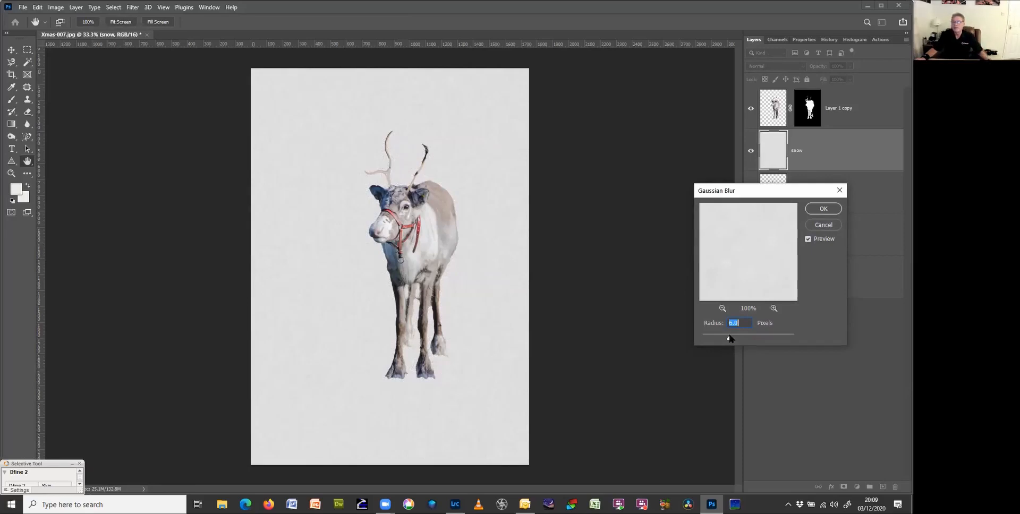
click(820, 209)
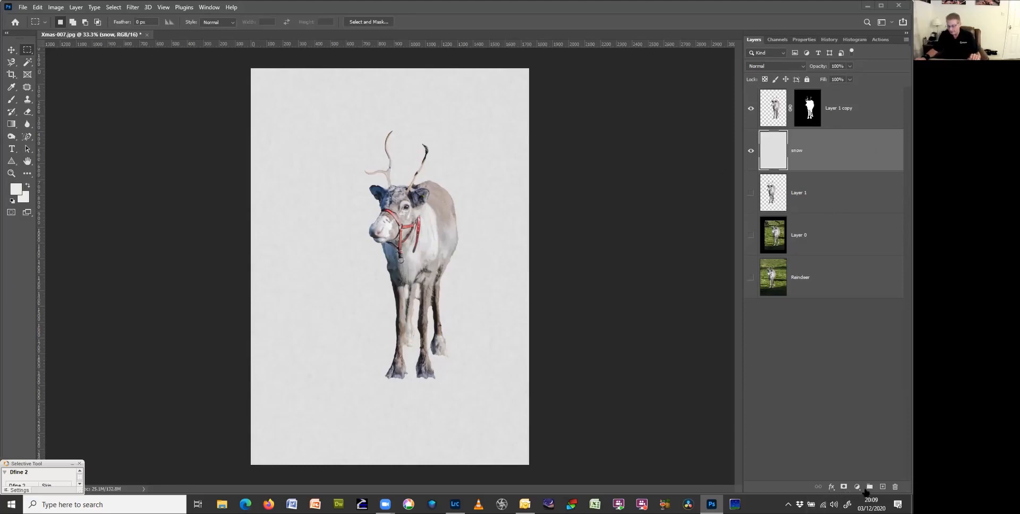
- Add a new empty layer above the snow layer and name it "Sky"
click(882, 486)
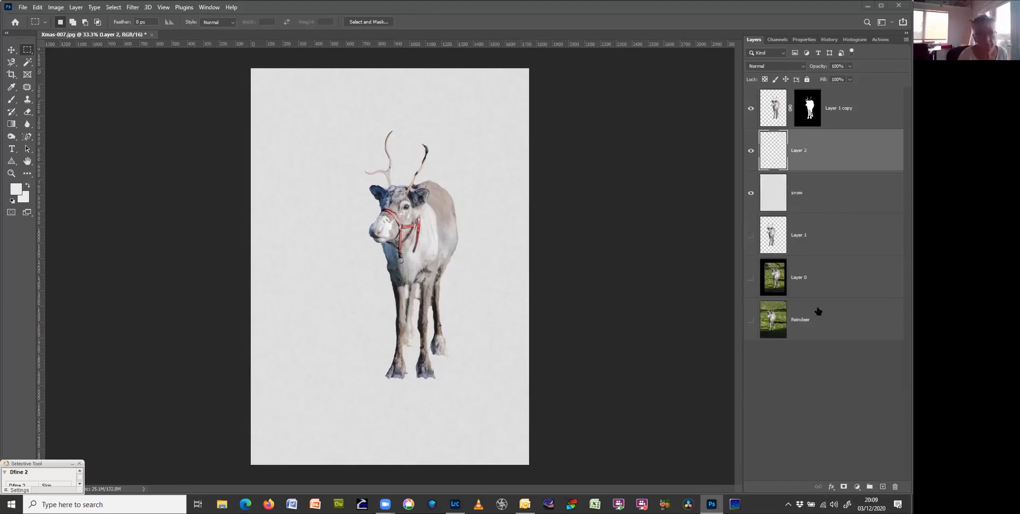
double_click(800, 150)
text(sk)
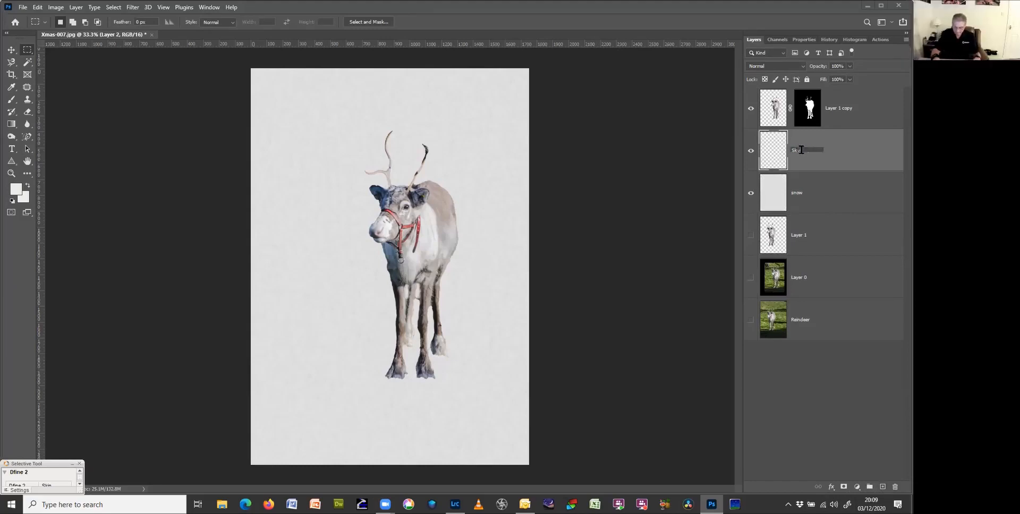
text(y)
key(Return)
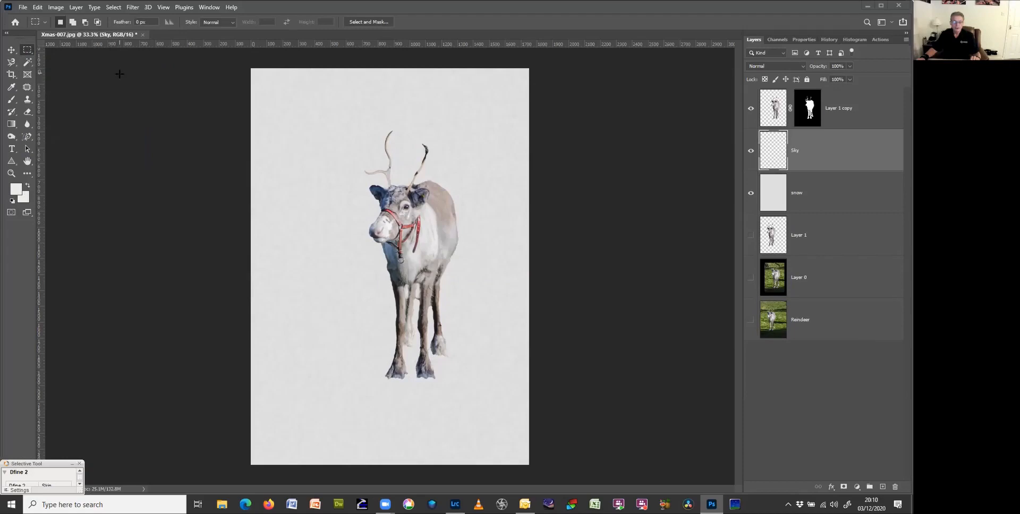
- Select the upper part of the canvas with the Polygonal Lasso, its lower edge sloping down from left to right behind the reindeer's head
key(l)
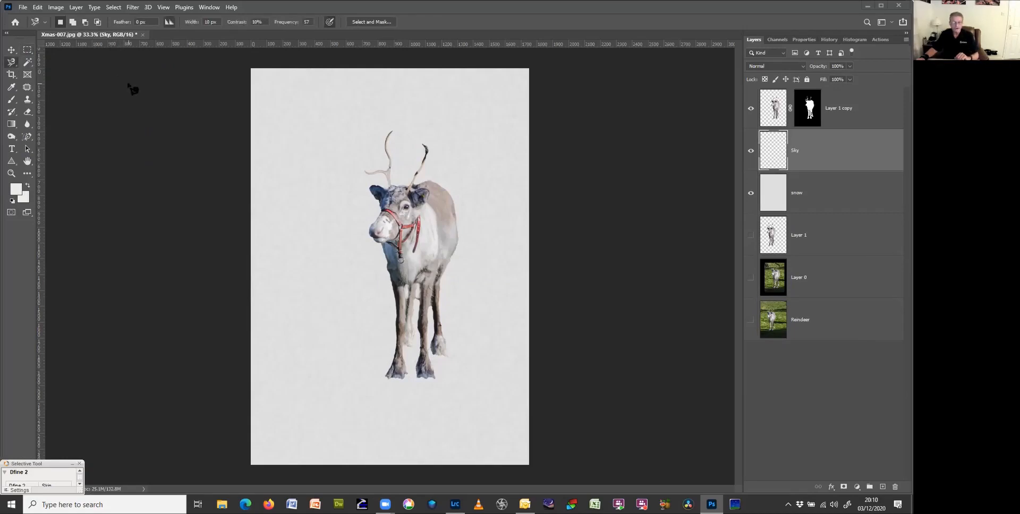
right_click(12, 65)
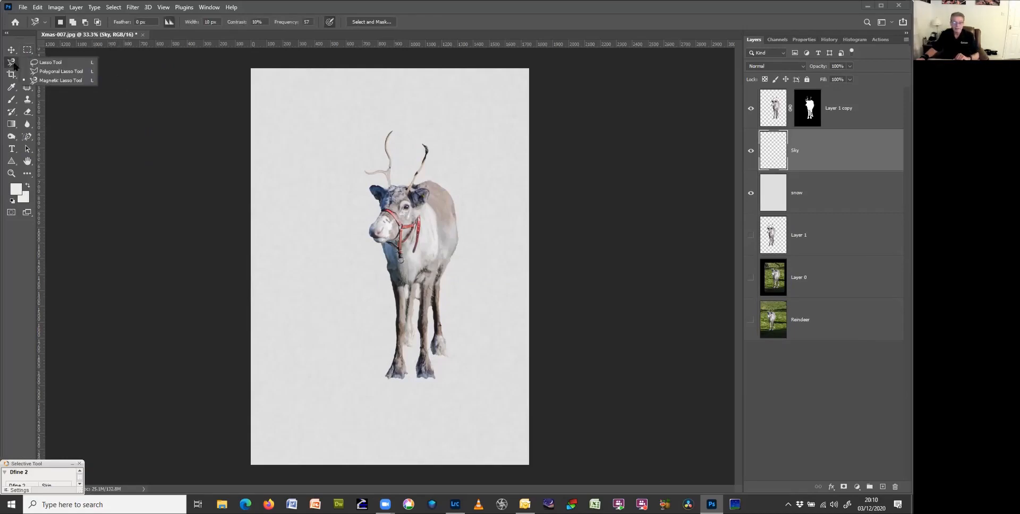
click(59, 71)
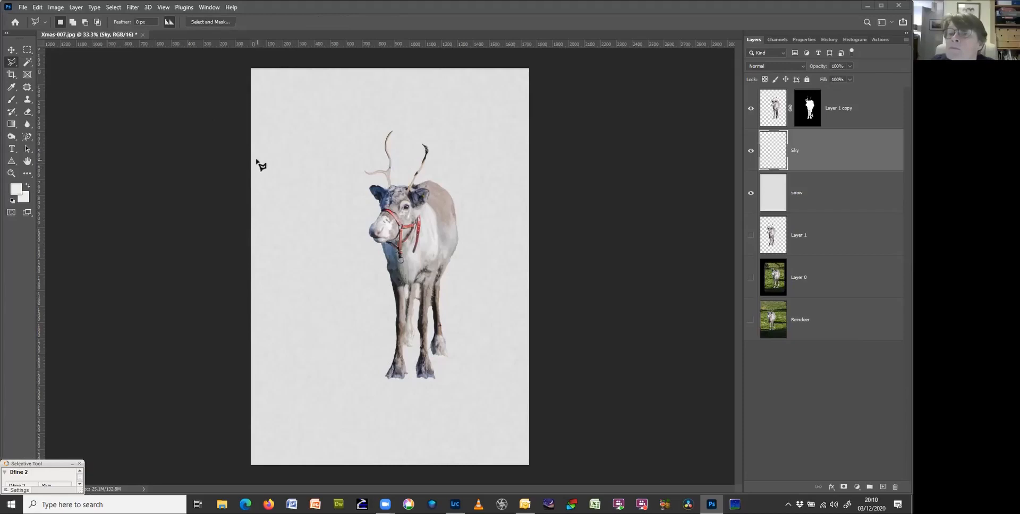
click(12, 63)
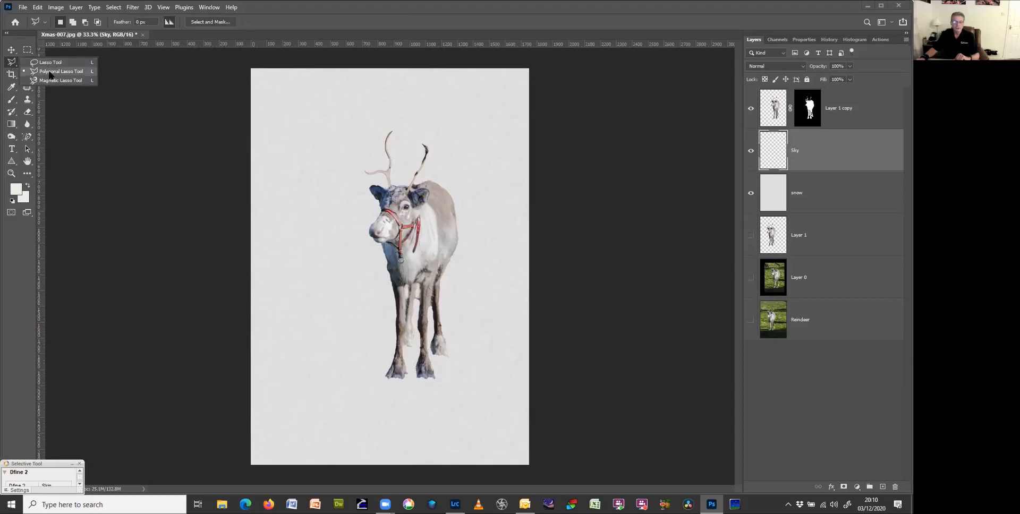
click(59, 71)
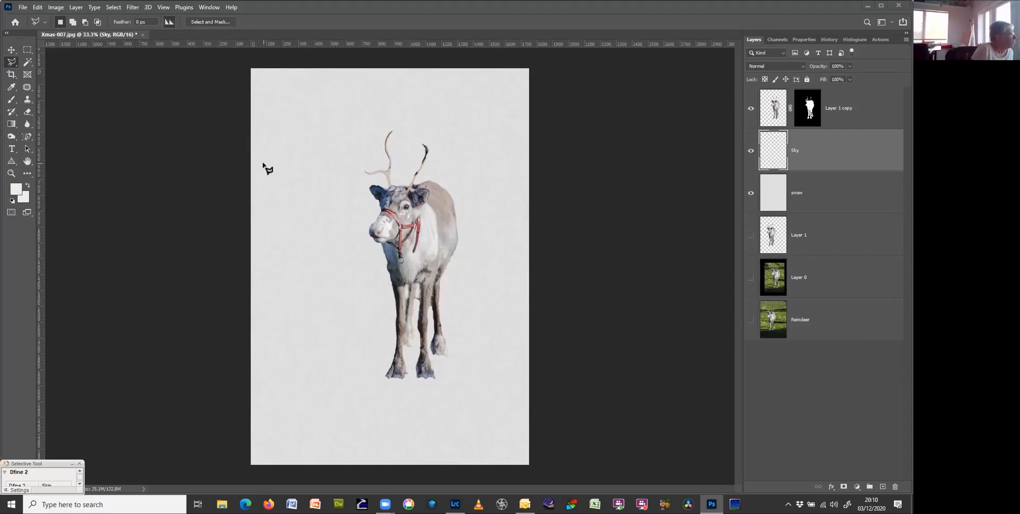
right_click(12, 62)
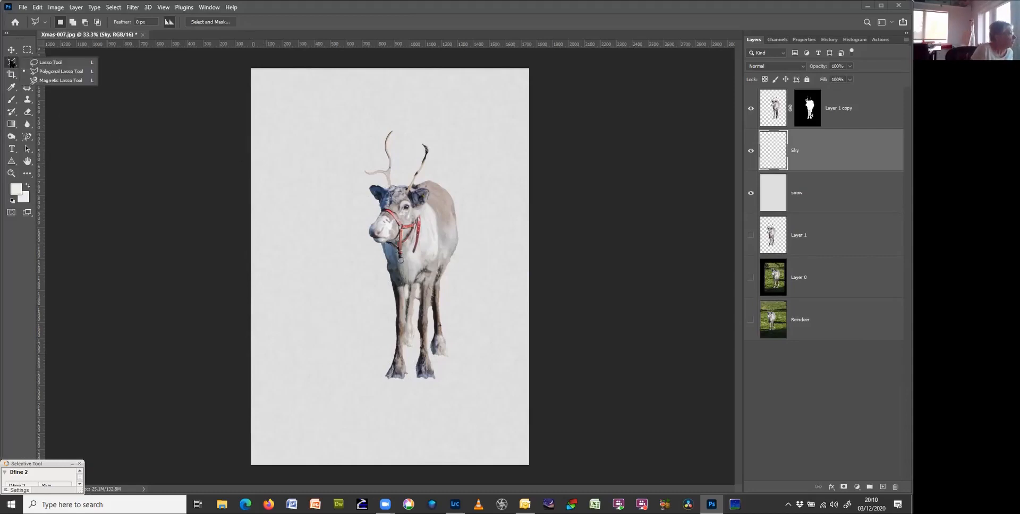
click(45, 71)
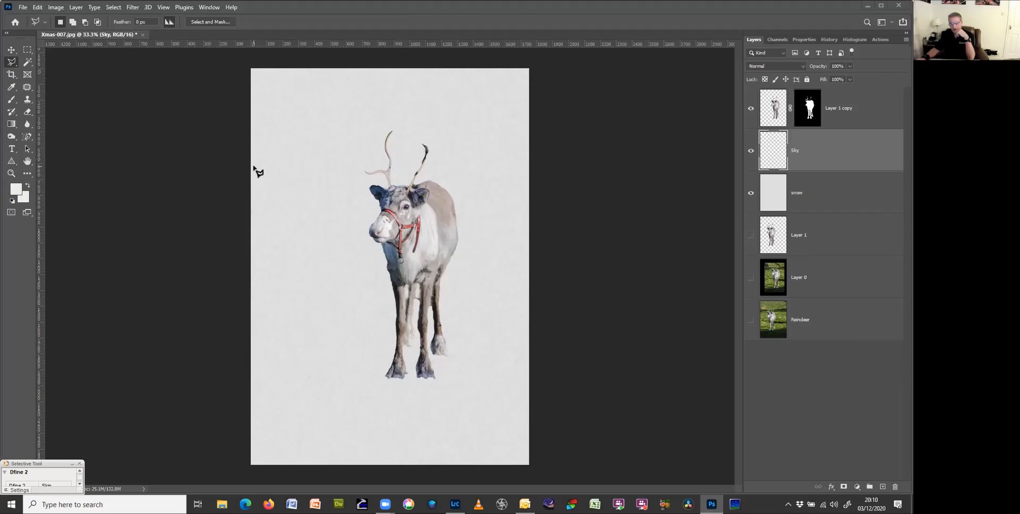
click(564, 243)
click(544, 54)
click(147, 63)
click(251, 167)
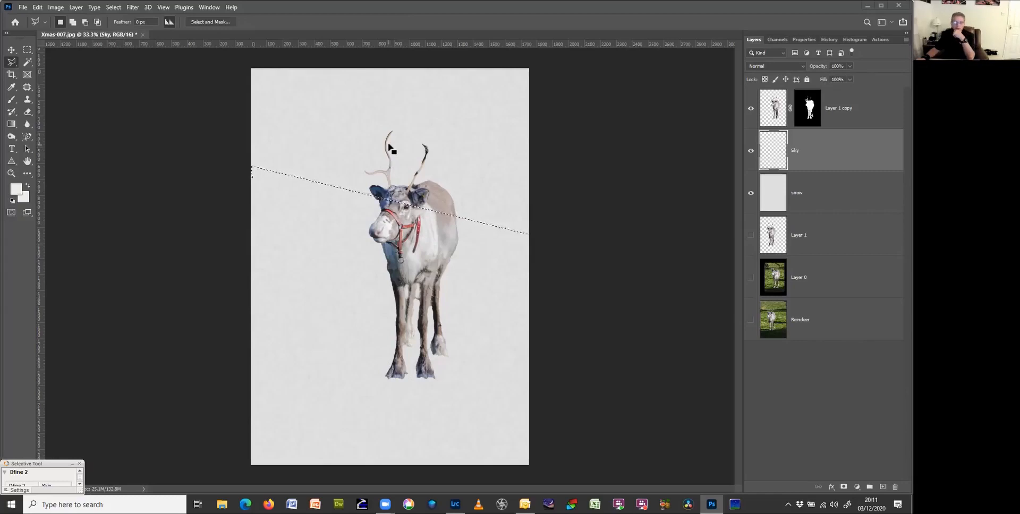
- Feather the sky selection with a radius of 5 pixels
right_click(322, 117)
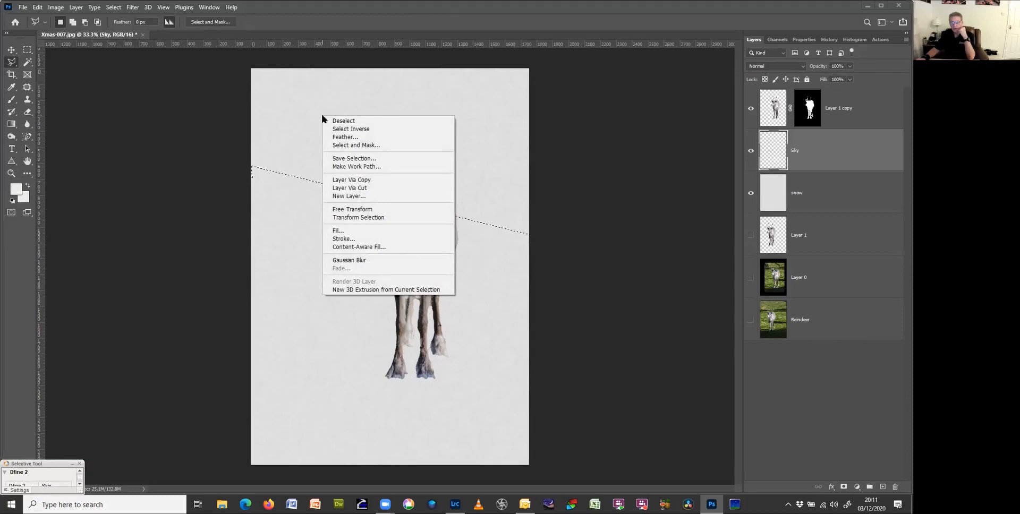
click(350, 137)
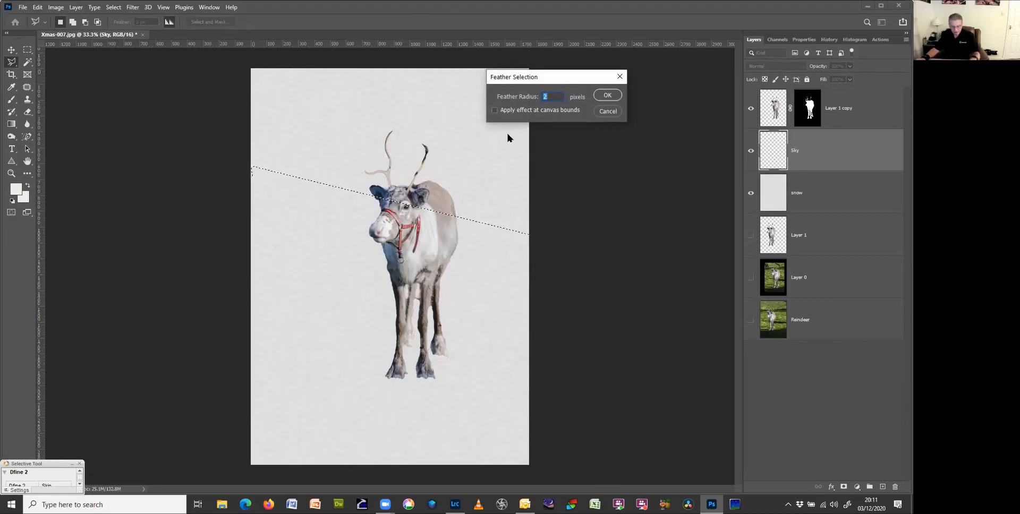
text(5)
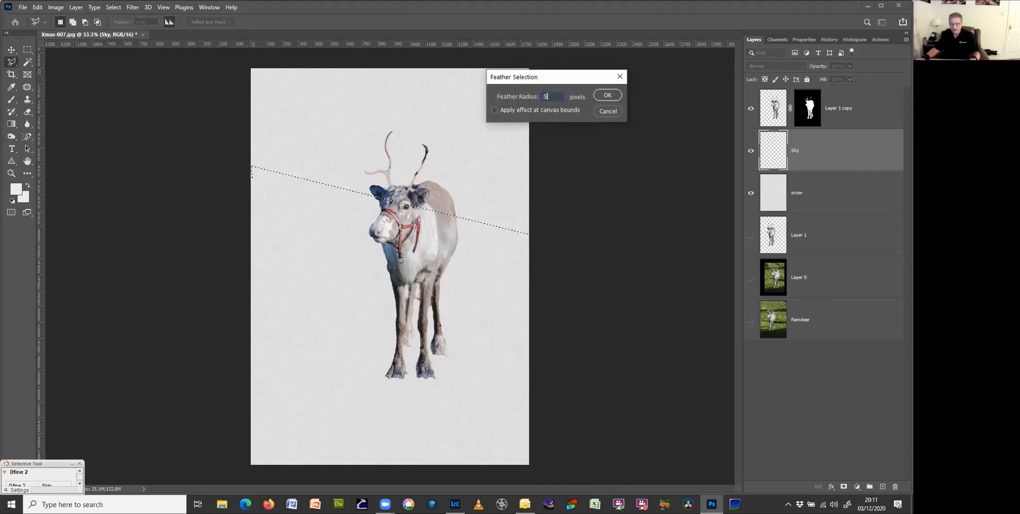
click(605, 96)
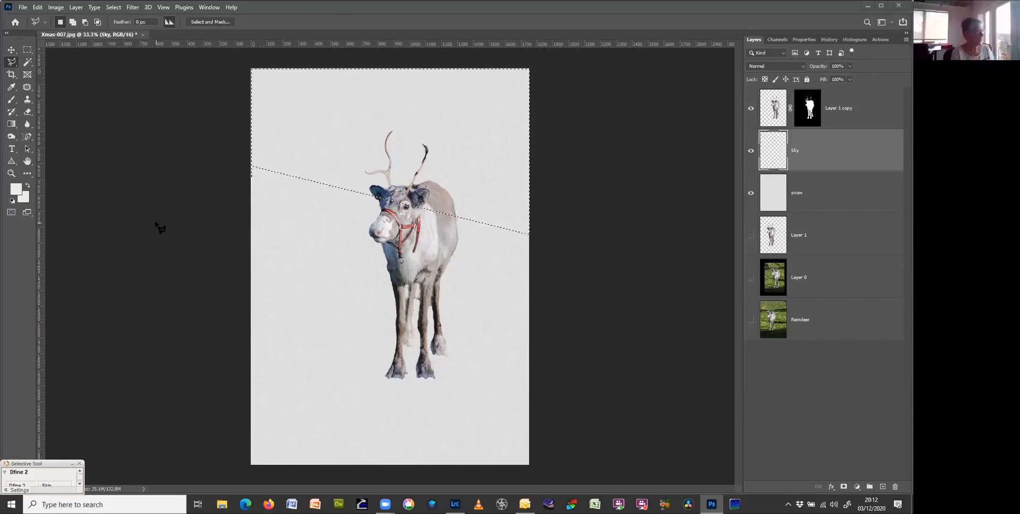
- Set the foreground colour to a bright sky blue, #0fb9e3
click(16, 190)
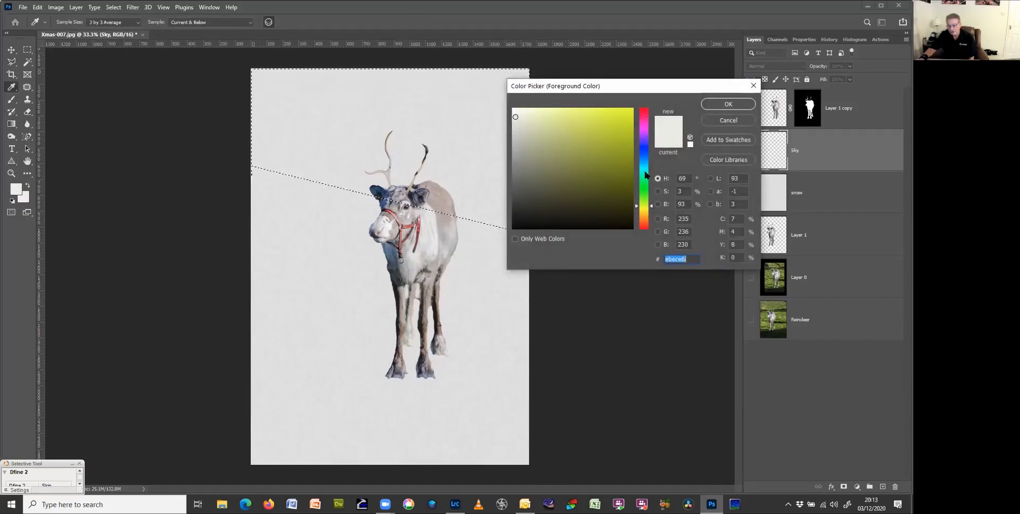
click(644, 160)
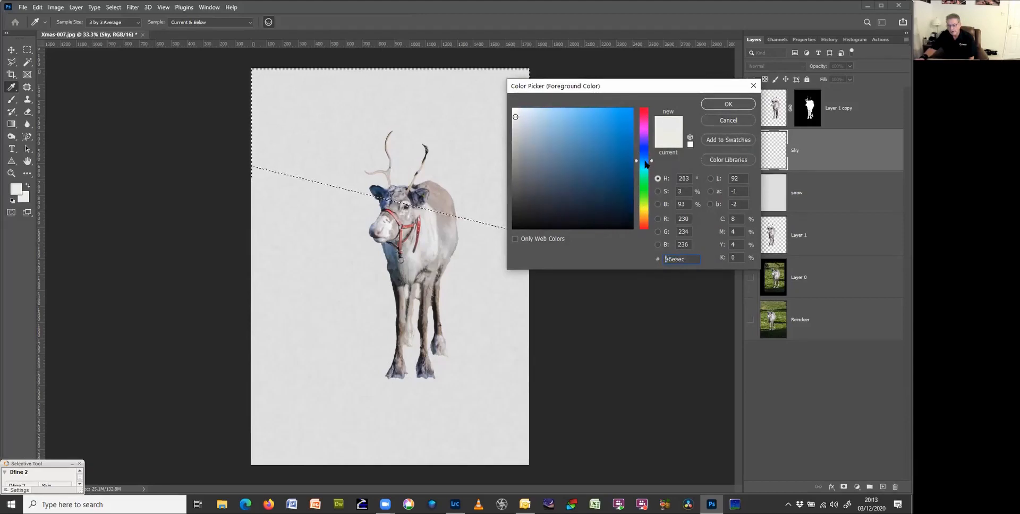
click(619, 150)
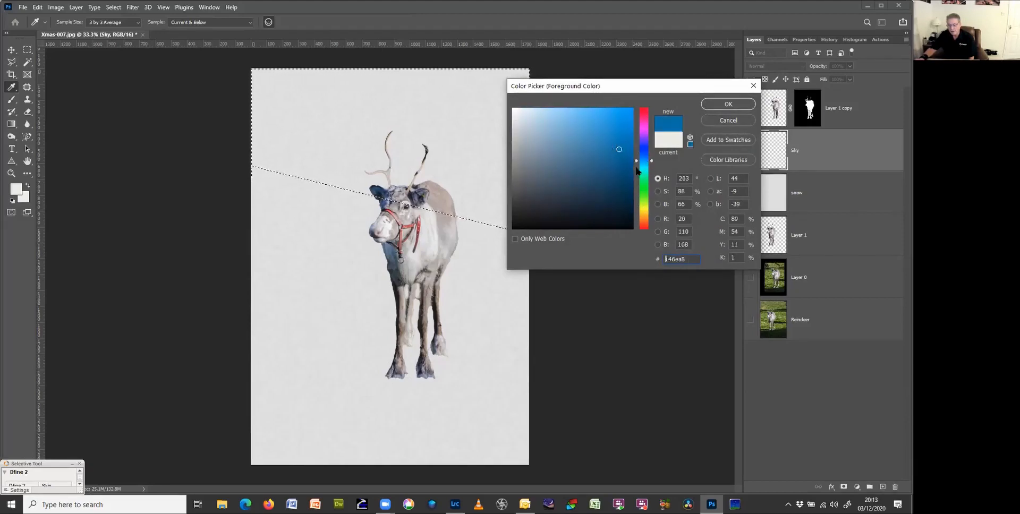
click(642, 164)
click(597, 161)
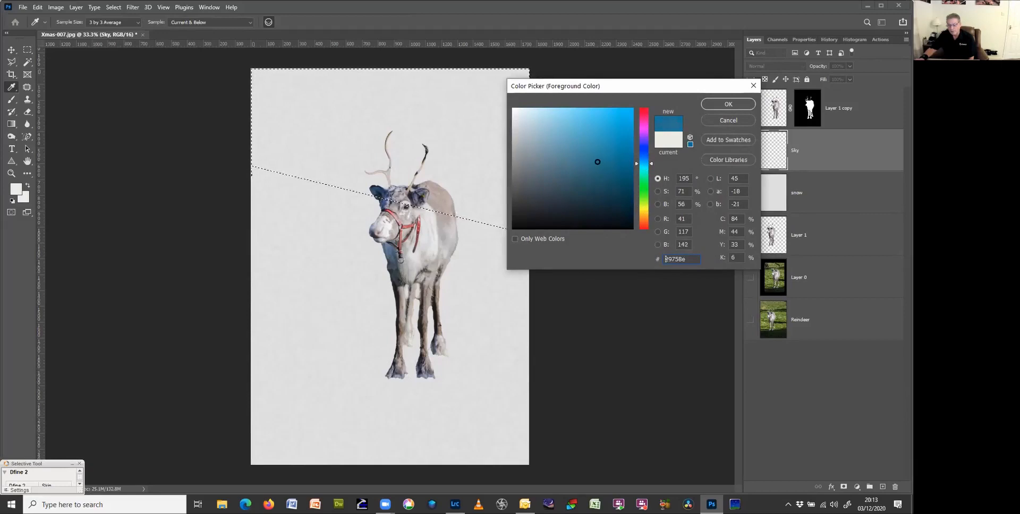
drag(640, 169, 645, 168)
click(595, 153)
click(624, 121)
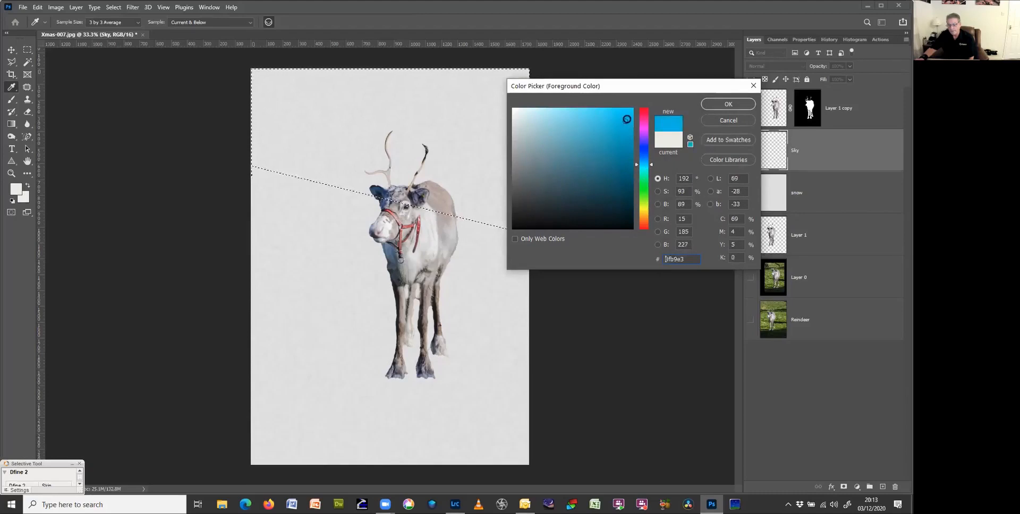
click(714, 104)
key(l)
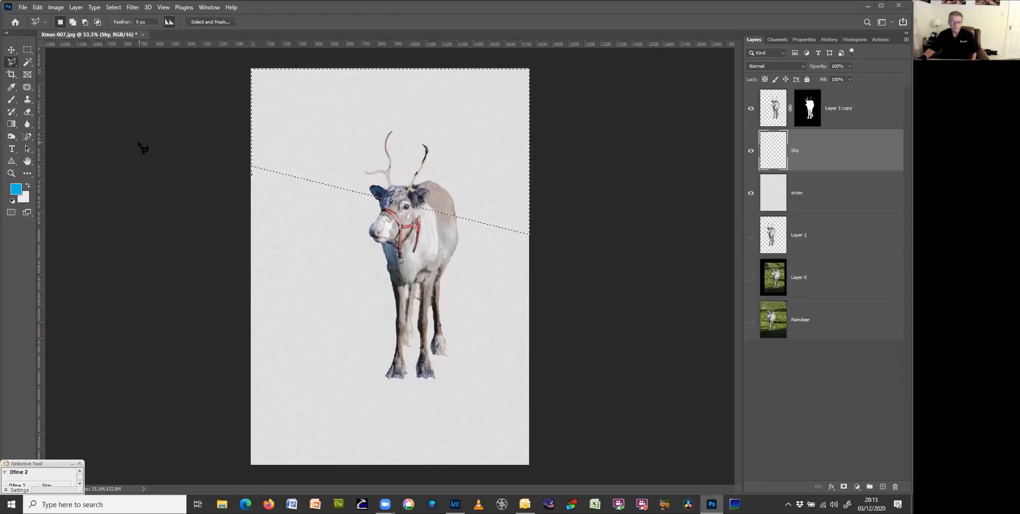
- Fill the selected area on the Sky layer with the blue foreground colour using the Paint Bucket, and deselect it
click(13, 128)
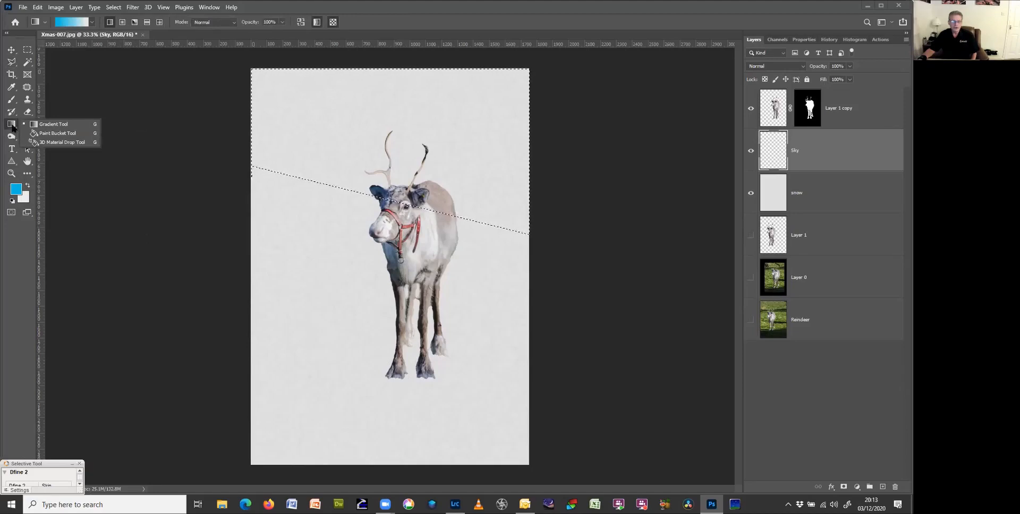
click(57, 133)
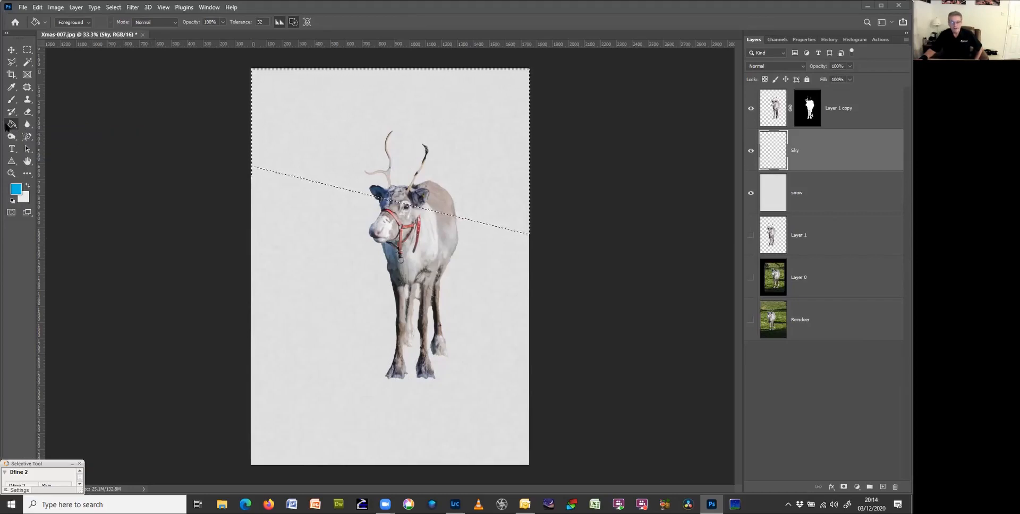
right_click(12, 124)
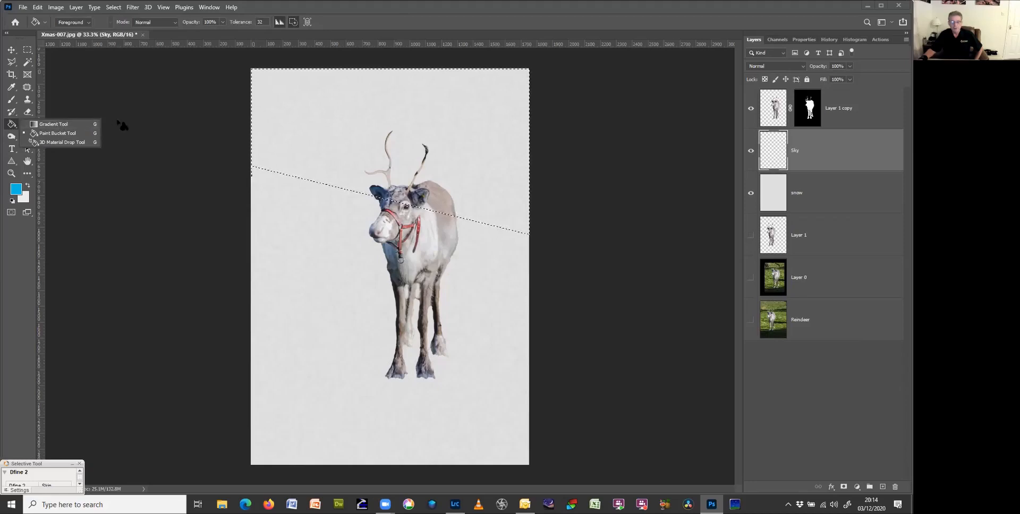
click(58, 134)
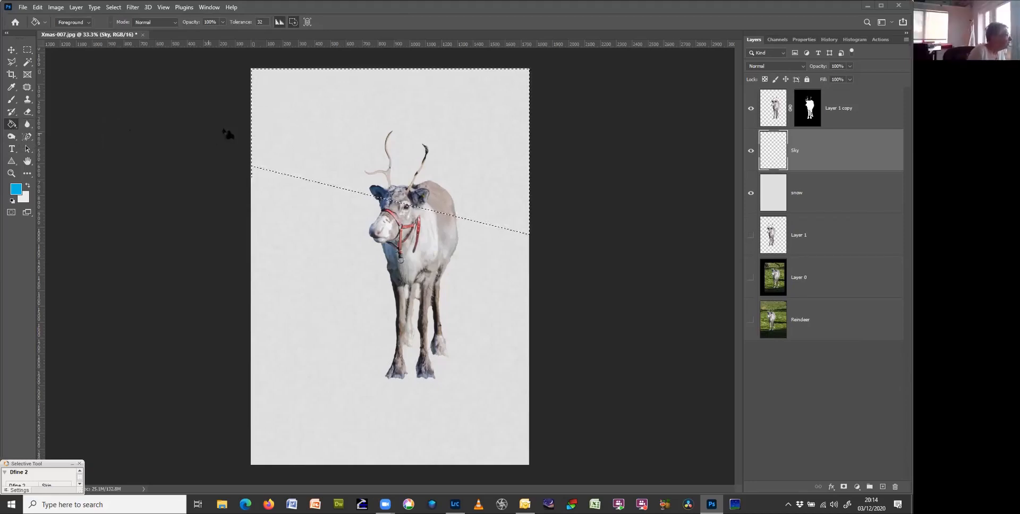
click(287, 117)
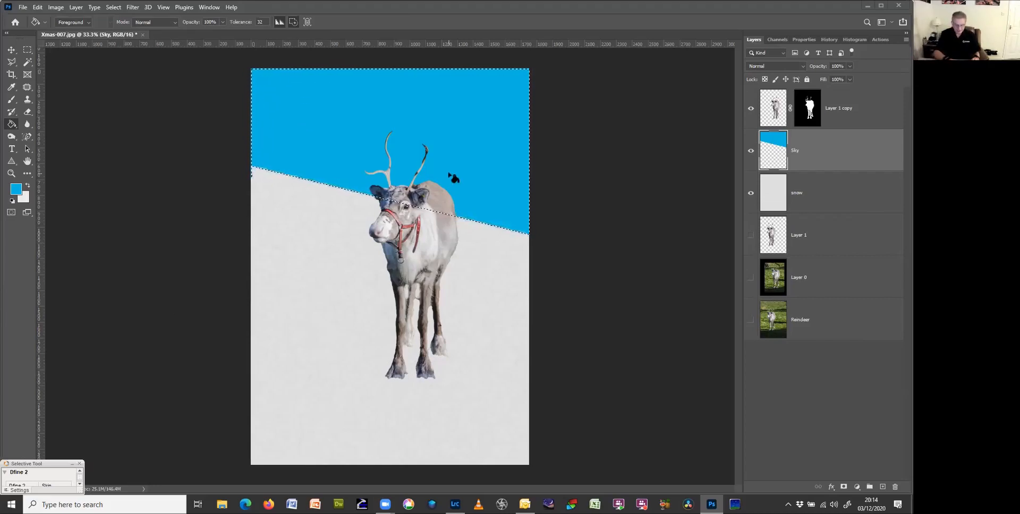
key(ctrl+d)
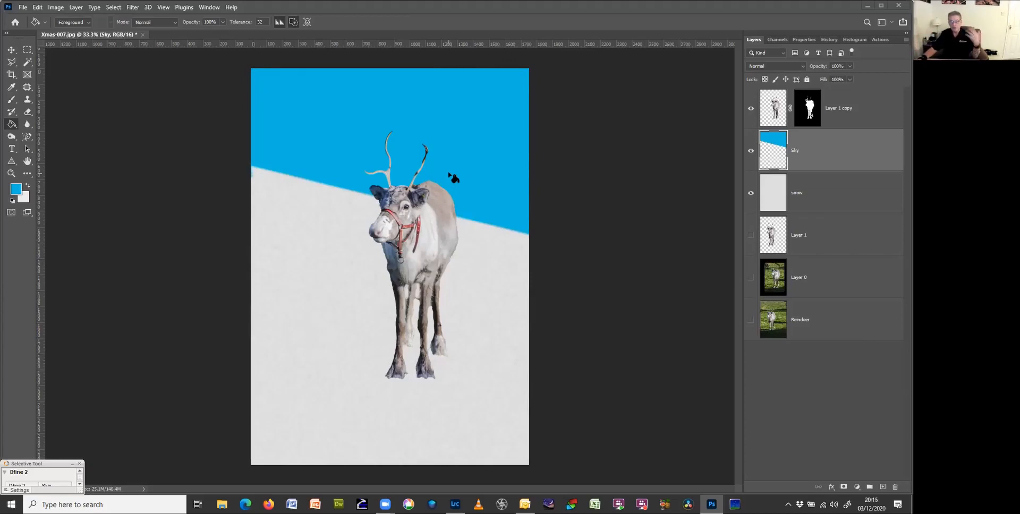
- Apply Sky Replacement with the blue cloudy sky, set Lighting Adjustment to 0 and shift the clouds slightly
click(38, 7)
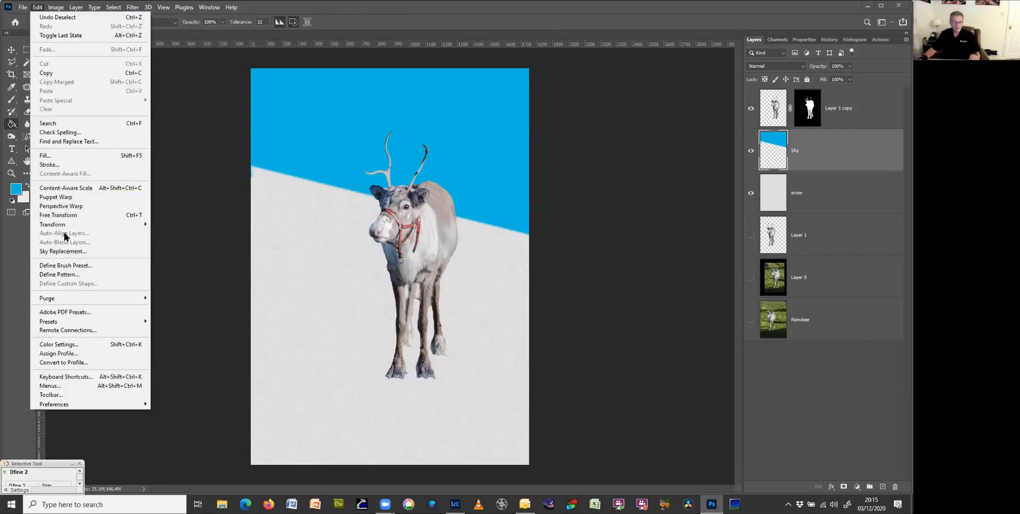
mouse_move(68, 229)
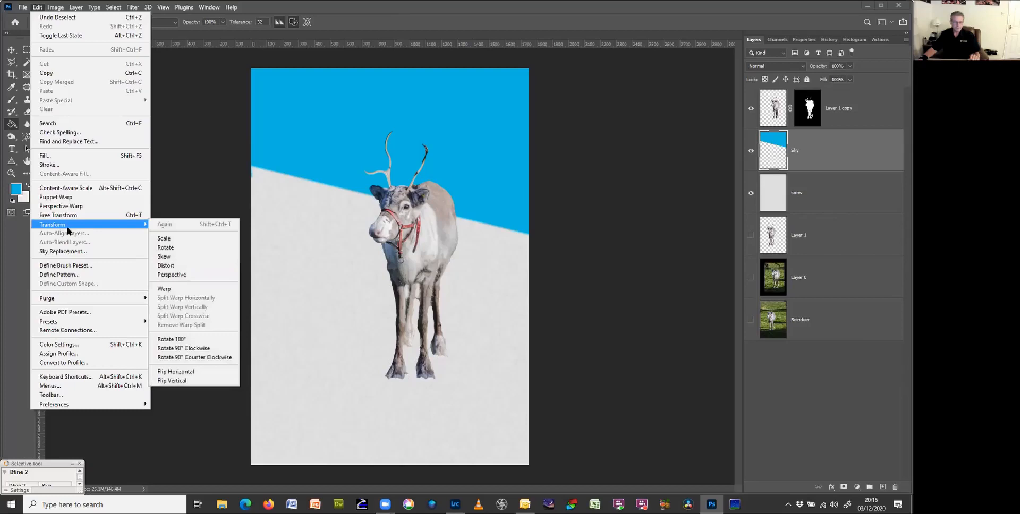
click(68, 252)
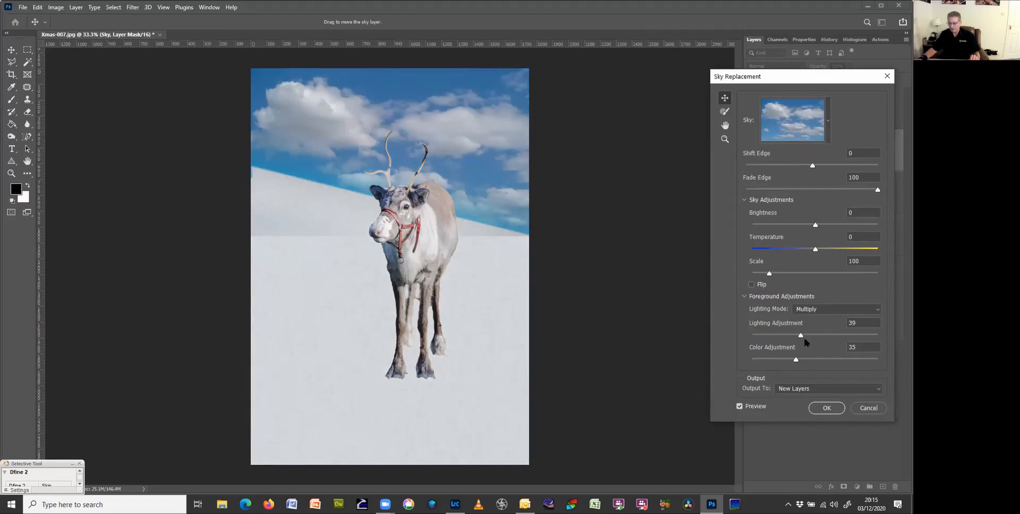
drag(801, 336, 747, 340)
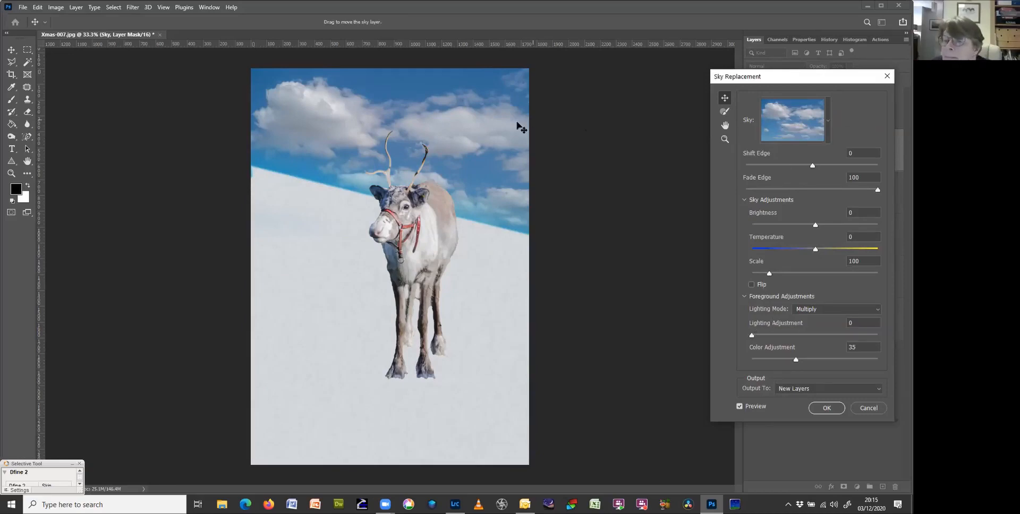
mouse_move(488, 126)
mouse_down()
mouse_move(484, 100)
mouse_move(487, 128)
mouse_up()
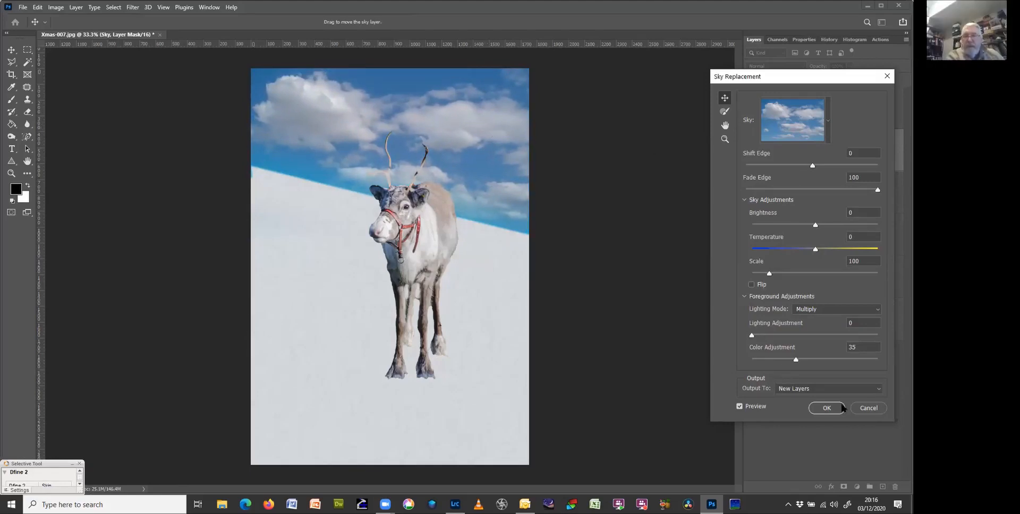
- Restart Sky Replacement on the Sky layer and set the foreground Lighting Adjustment to 0
click(868, 408)
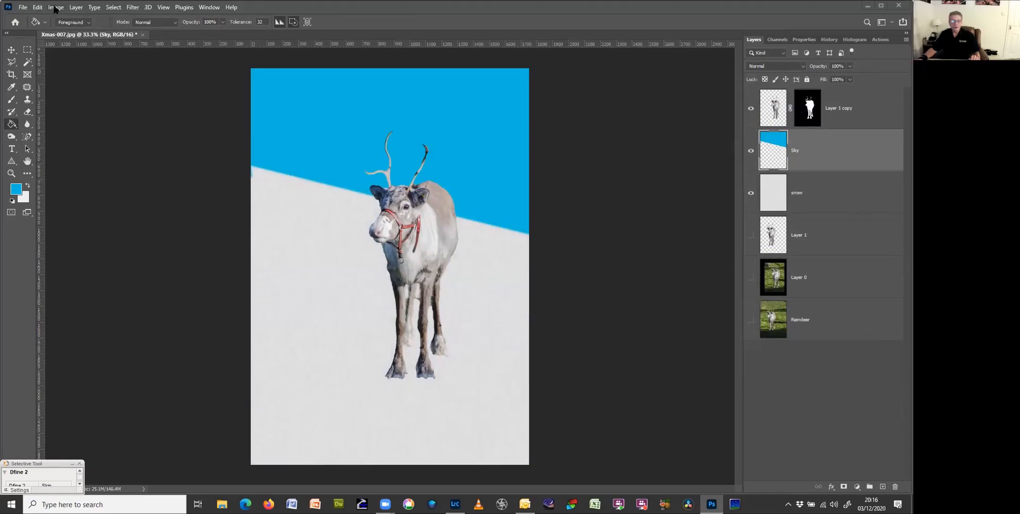
click(37, 8)
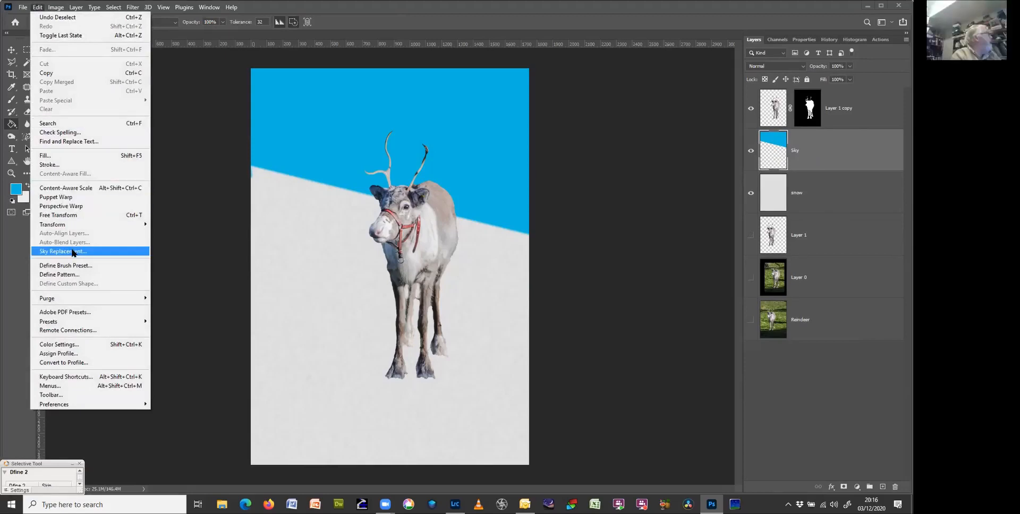
click(73, 252)
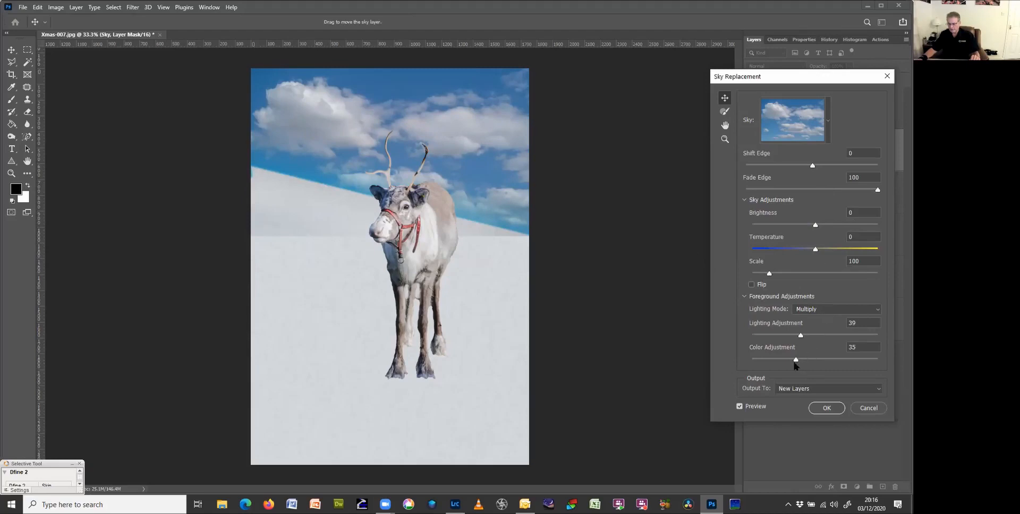
drag(800, 335, 731, 332)
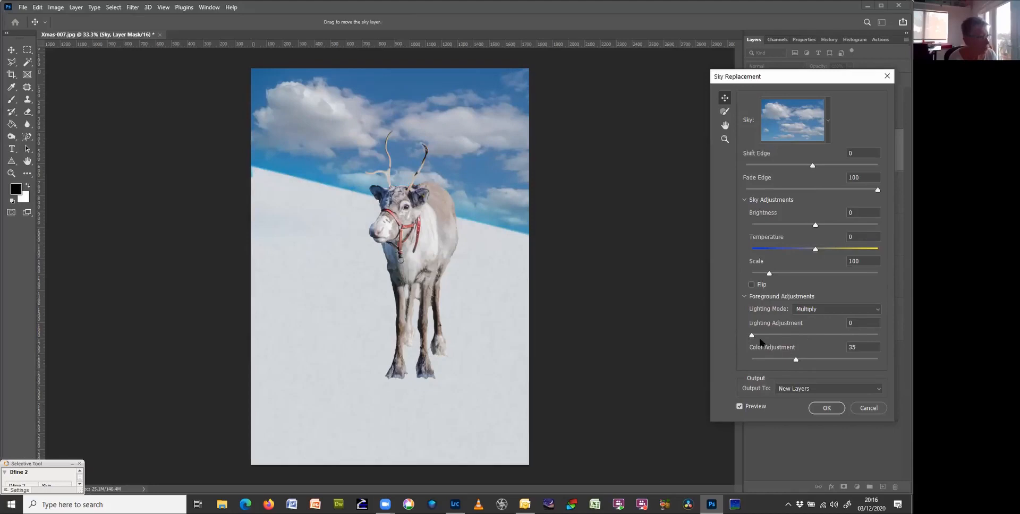
click(744, 295)
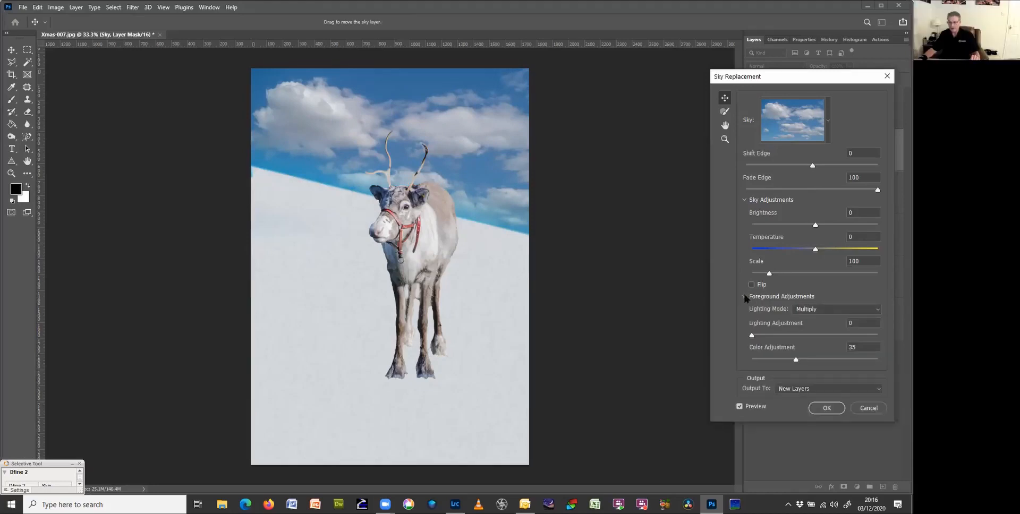
click(744, 295)
click(744, 294)
click(743, 295)
click(744, 294)
click(744, 295)
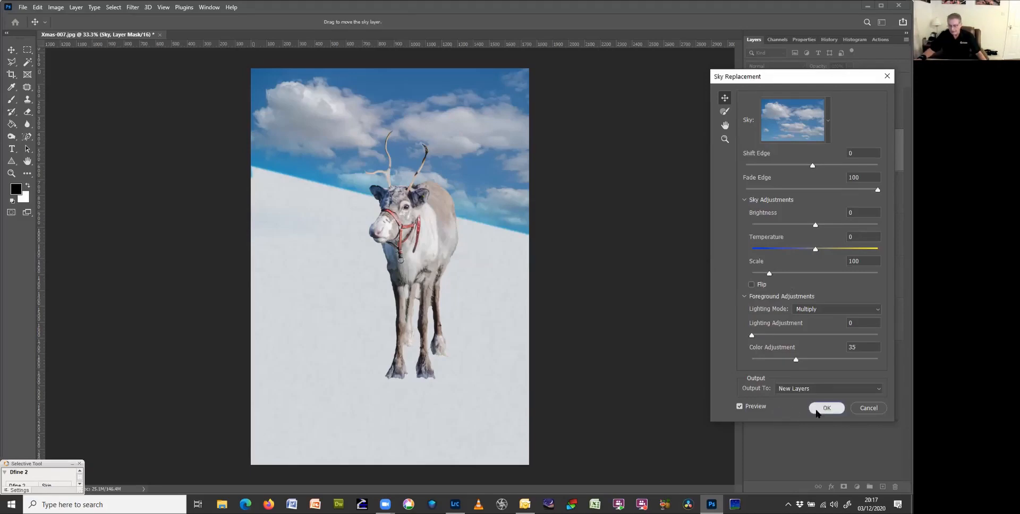
- Apply the sky replacement with output to New Layers and collapse the resulting Sky Replacement Group
click(865, 391)
click(850, 392)
click(835, 410)
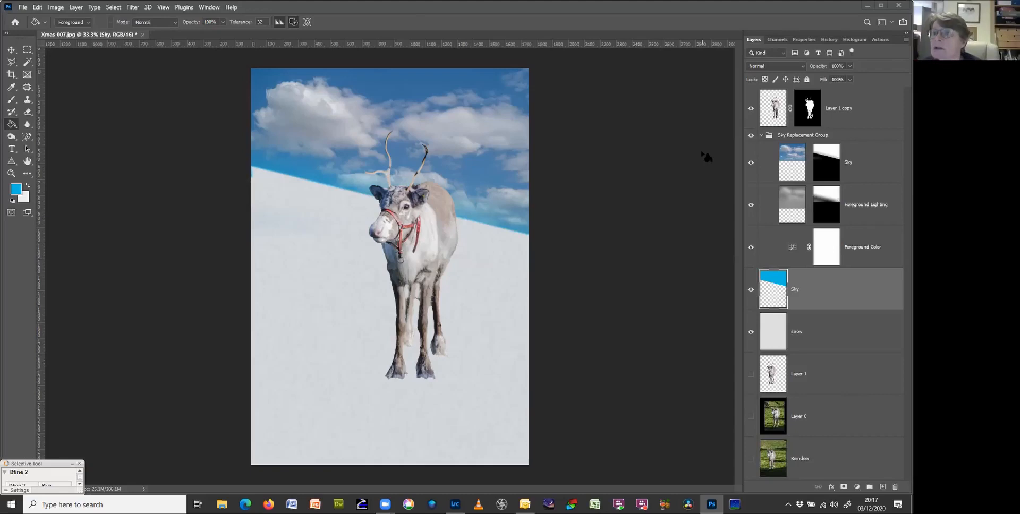
click(762, 136)
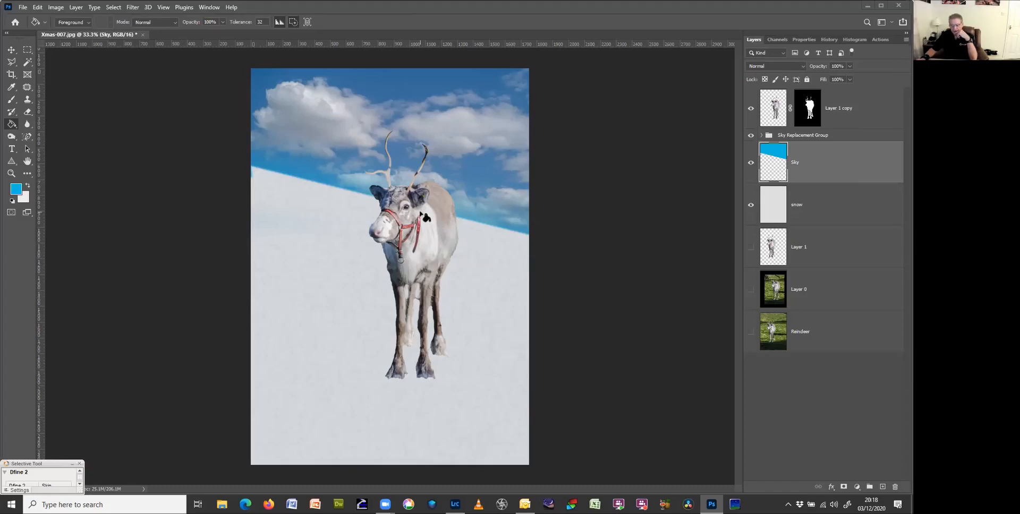
- Apply the layer mask of Layer 1 copy permanently and move the reindeer slightly to the right
click(774, 110)
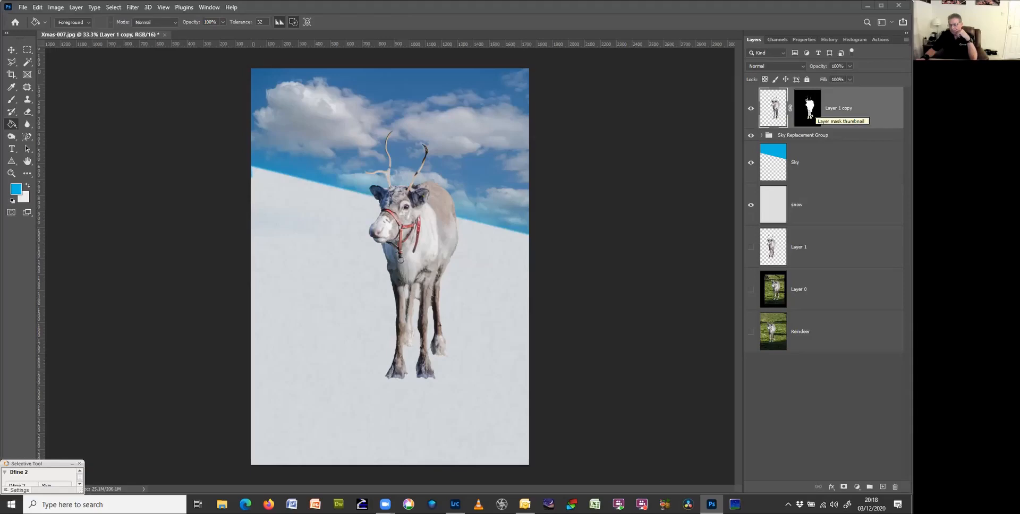
right_click(857, 101)
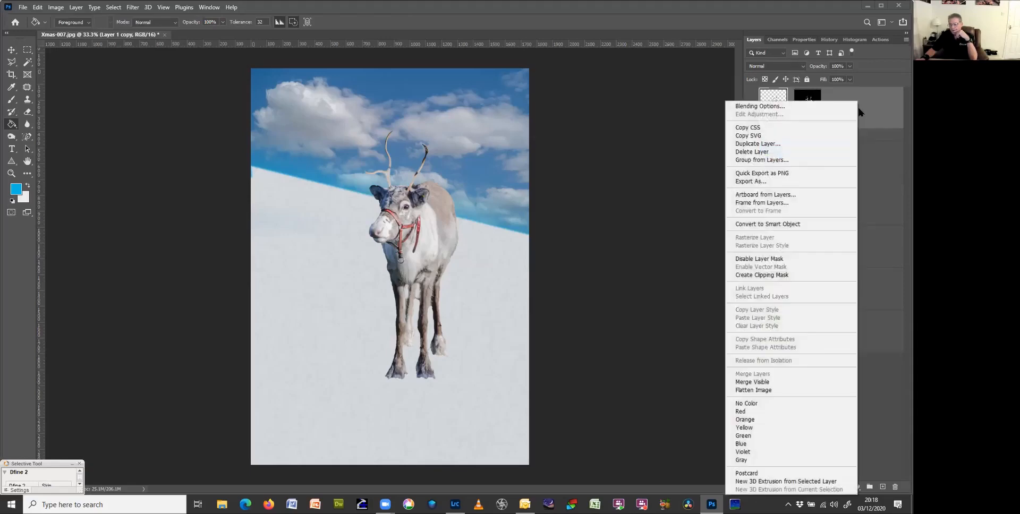
click(777, 99)
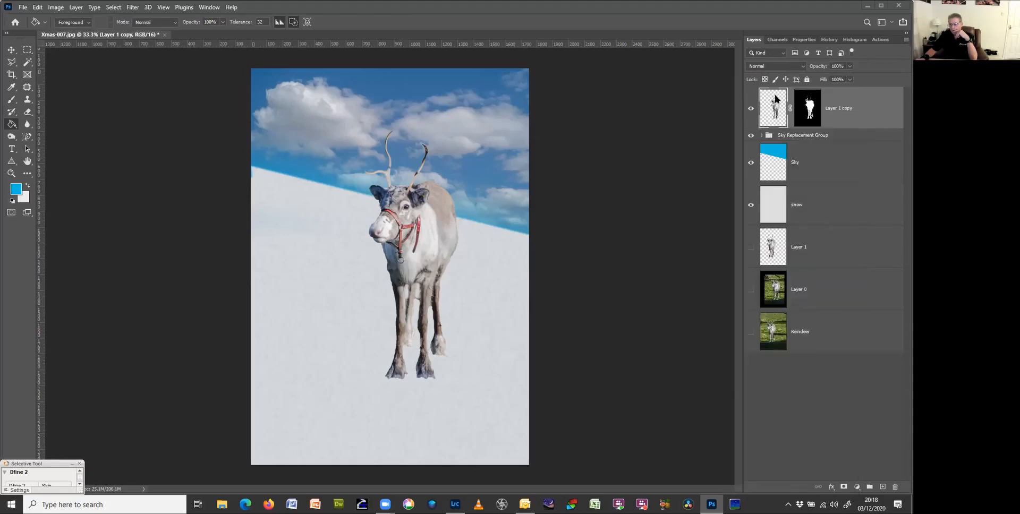
right_click(776, 99)
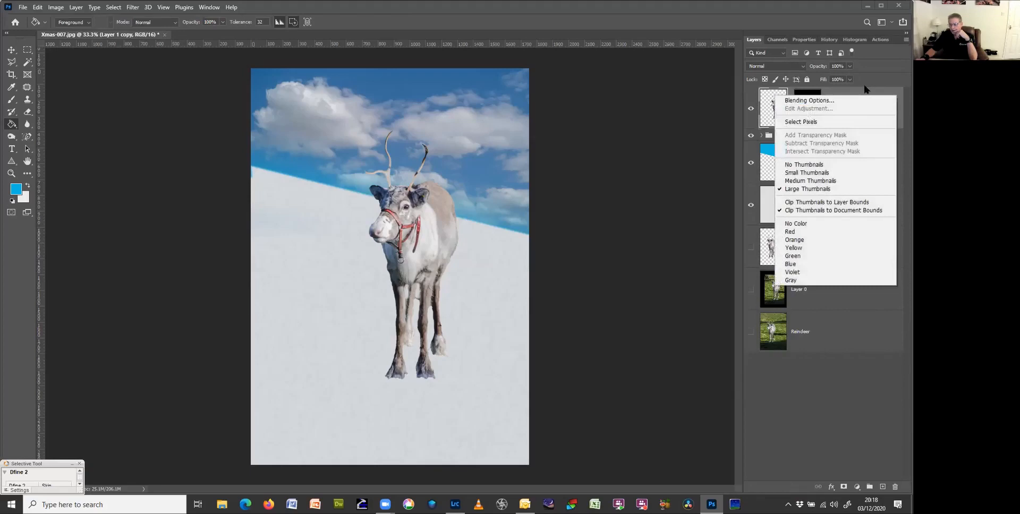
click(805, 16)
right_click(811, 98)
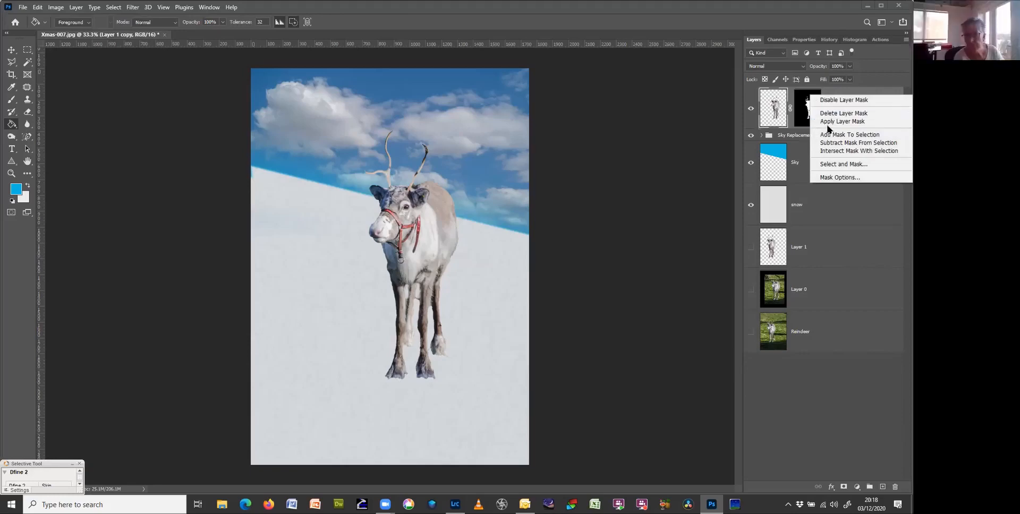
click(831, 122)
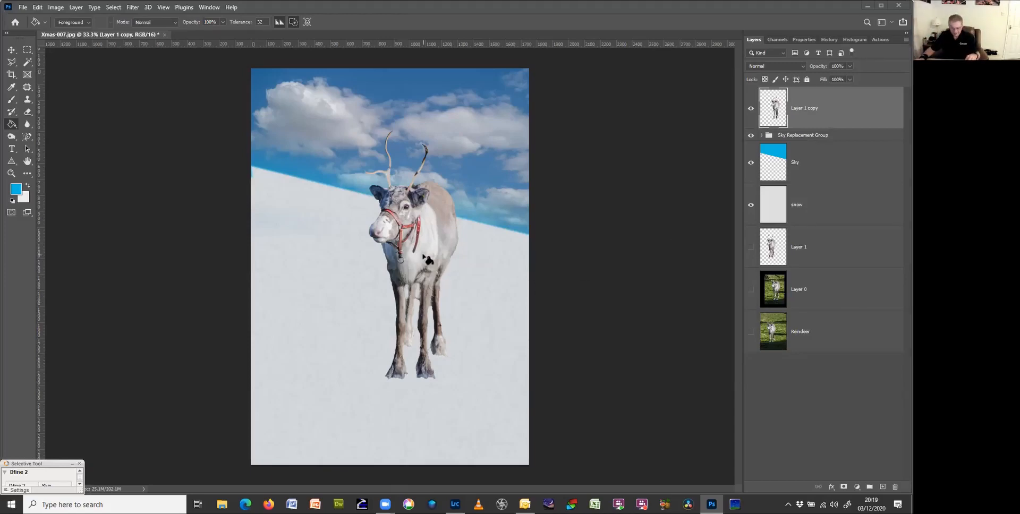
key(v)
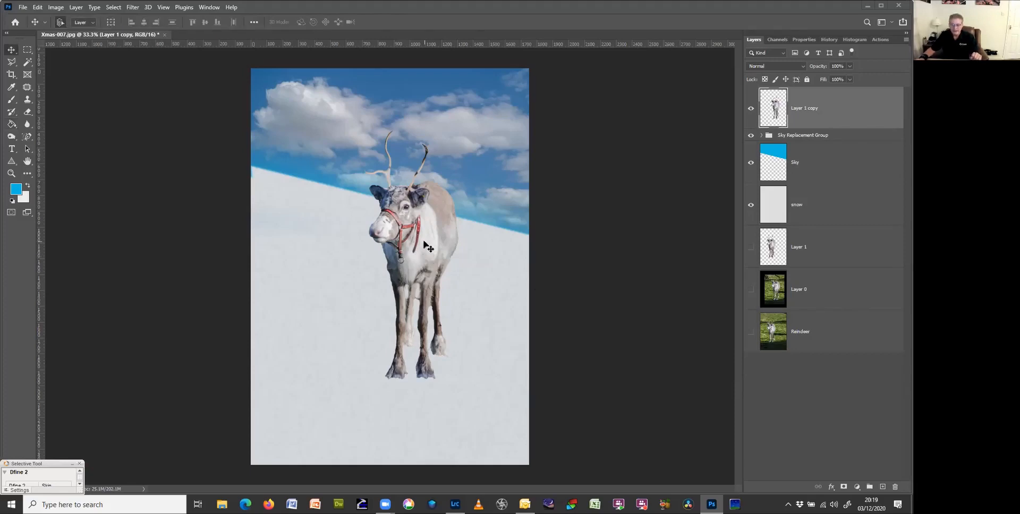
mouse_move(423, 243)
mouse_down()
mouse_move(451, 233)
mouse_move(353, 273)
mouse_move(424, 222)
mouse_move(390, 281)
mouse_move(461, 246)
mouse_move(415, 238)
mouse_move(427, 243)
mouse_move(433, 215)
mouse_move(439, 251)
mouse_move(435, 239)
mouse_move(420, 243)
mouse_up()
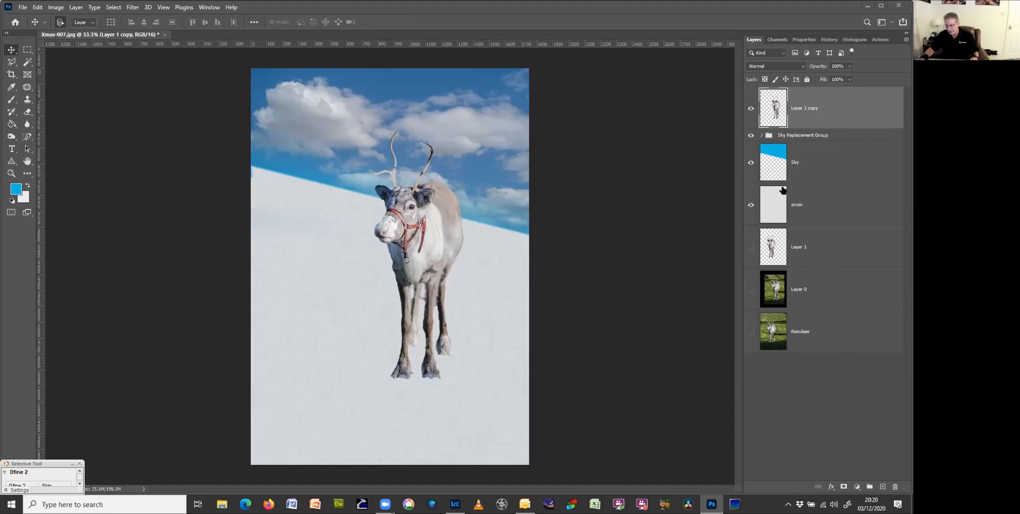
- Add a new empty layer named Shadow and place it directly beneath Layer 1 copy
click(882, 487)
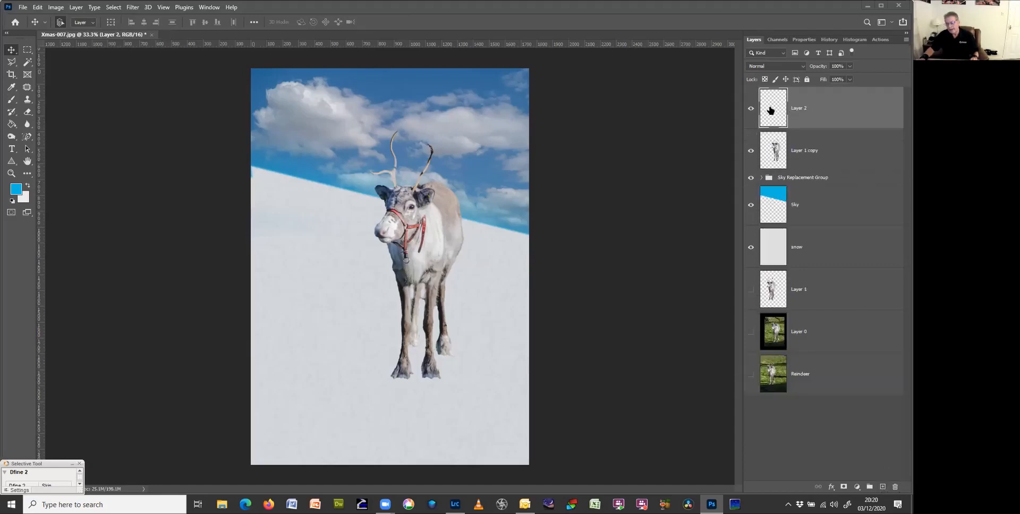
double_click(804, 108)
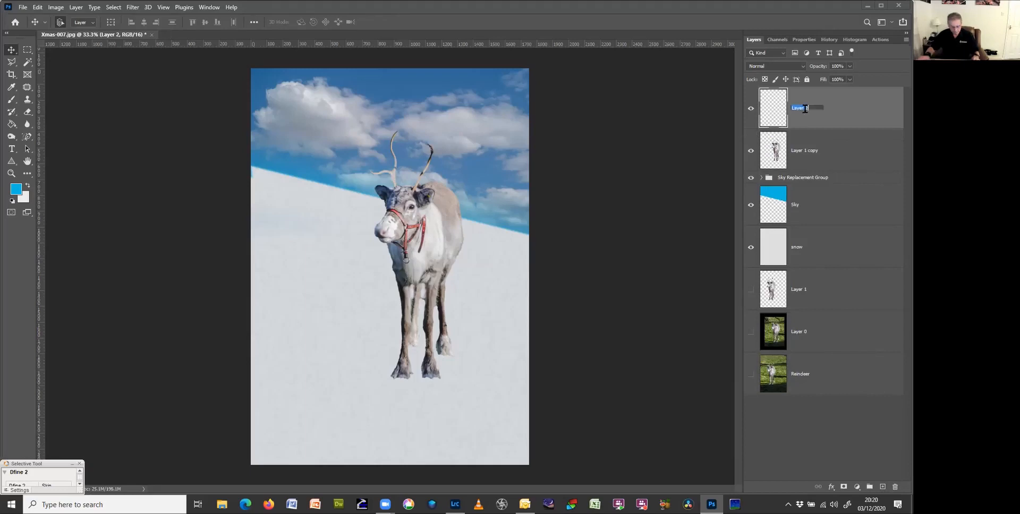
text(Shado)
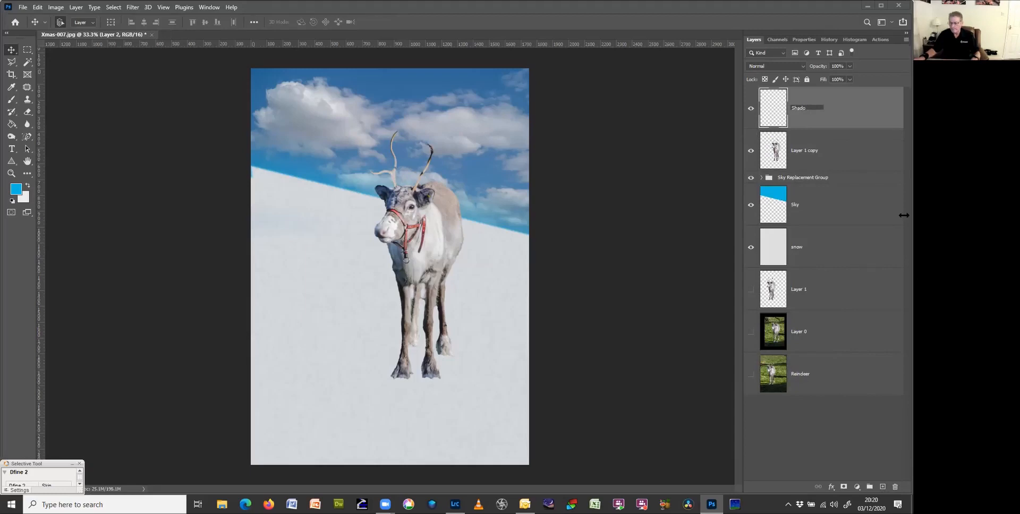
text(w)
click(878, 133)
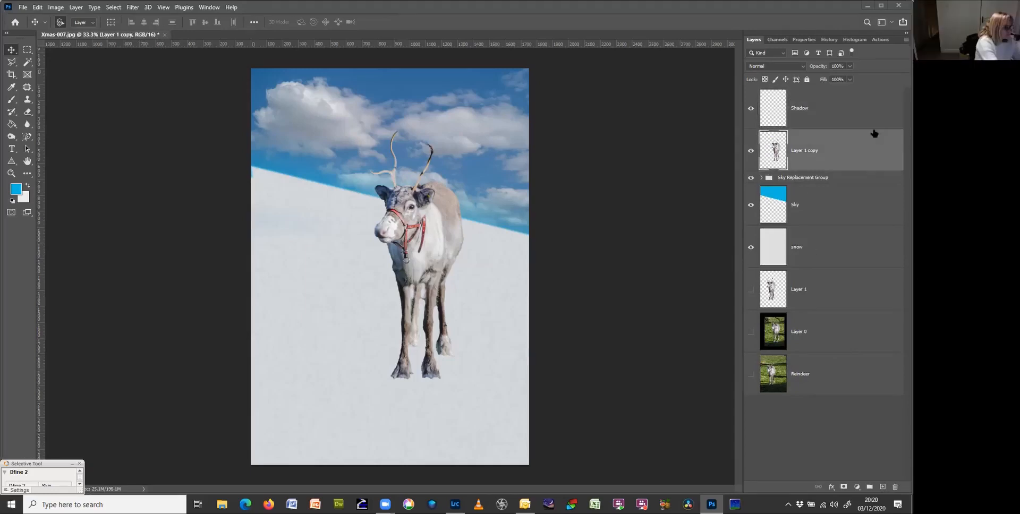
click(829, 121)
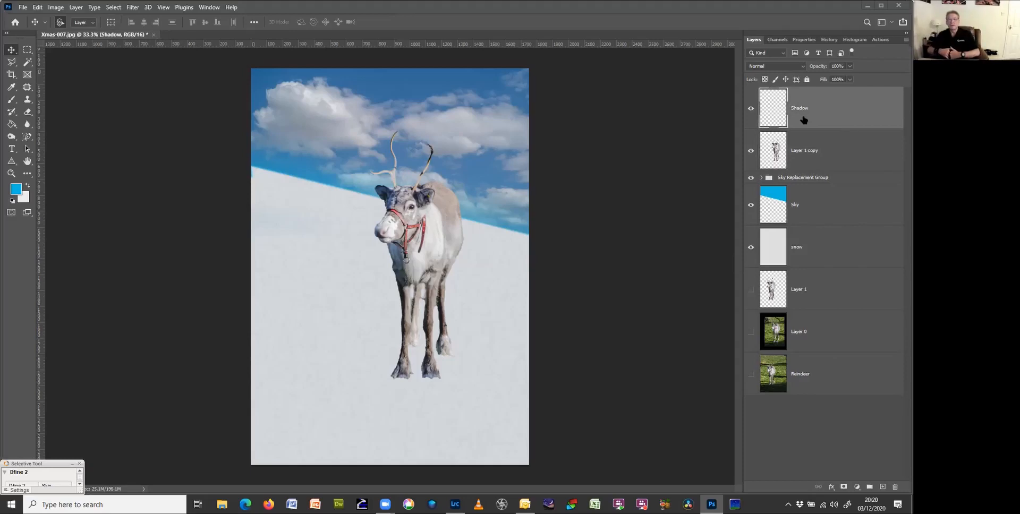
drag(777, 119, 777, 169)
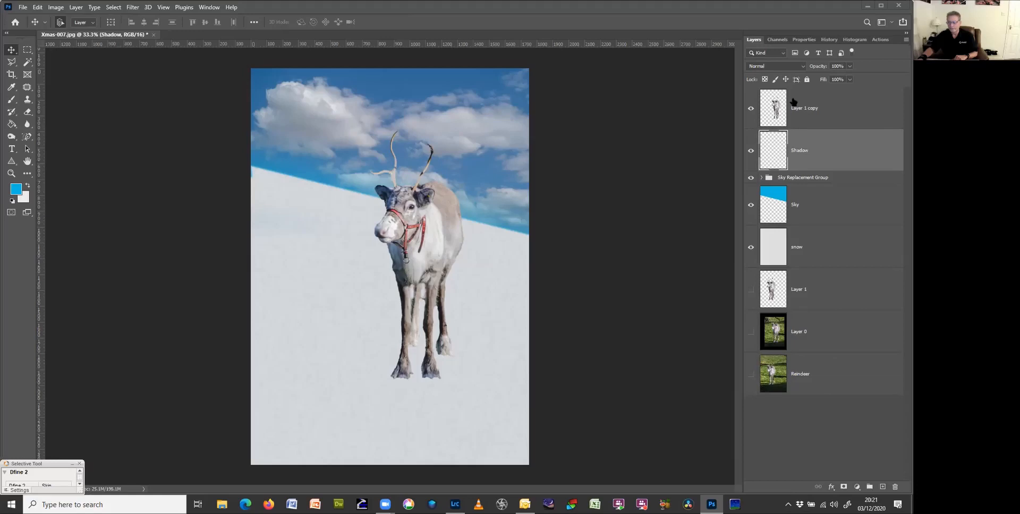
- Rename the reindeer layer, Layer 1 copy, as Deer
click(771, 118)
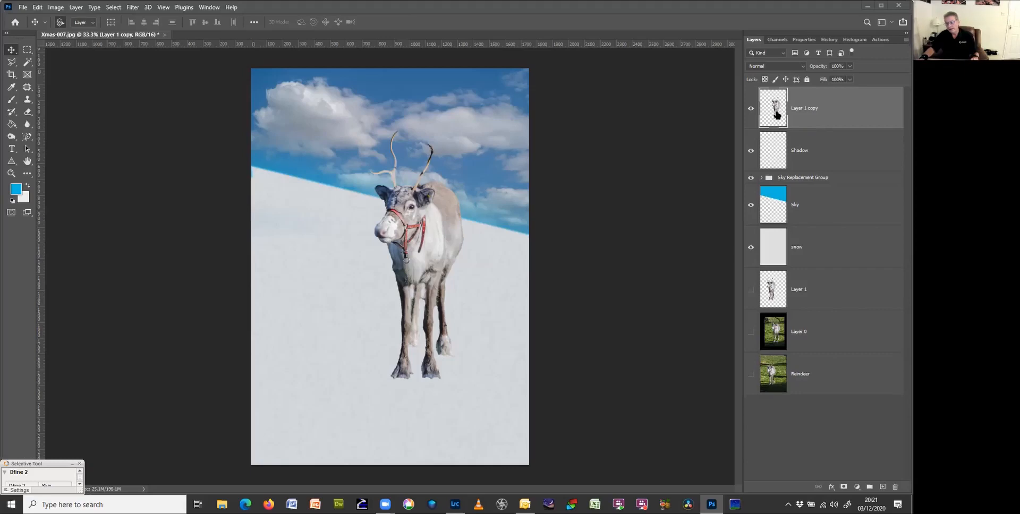
double_click(800, 108)
text(Deer)
key(Return)
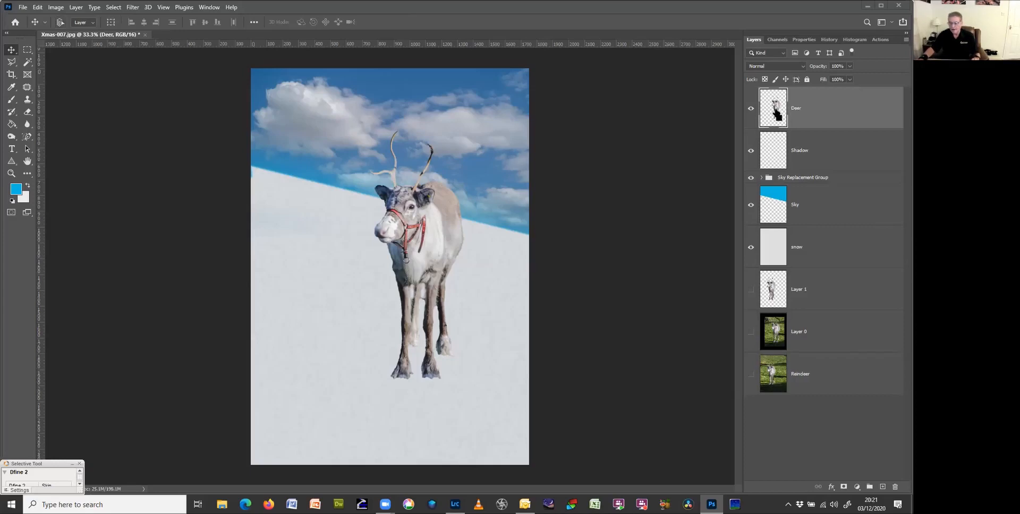
- Load the reindeer's outline as a selection from the Deer layer's pixels
ctrl+click(776, 114)
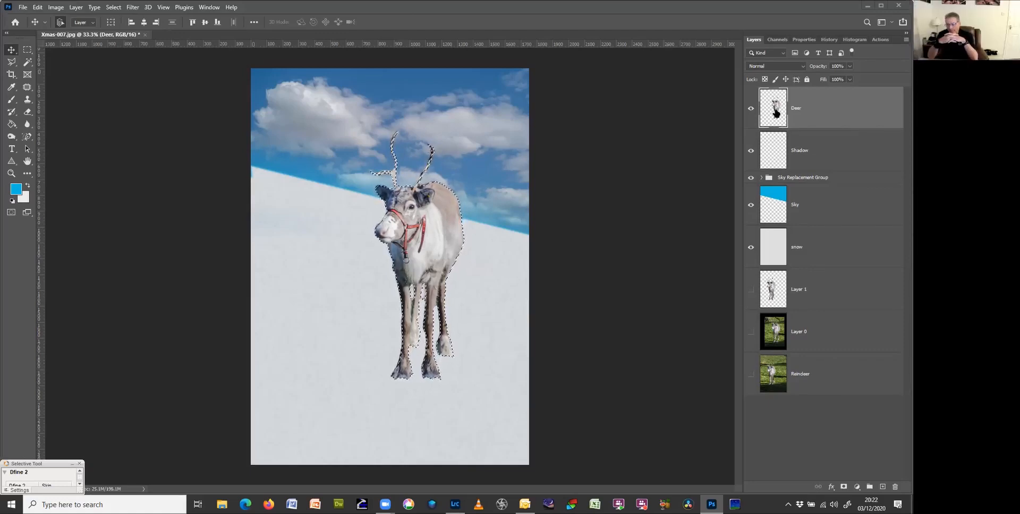
key(ctrl+d)
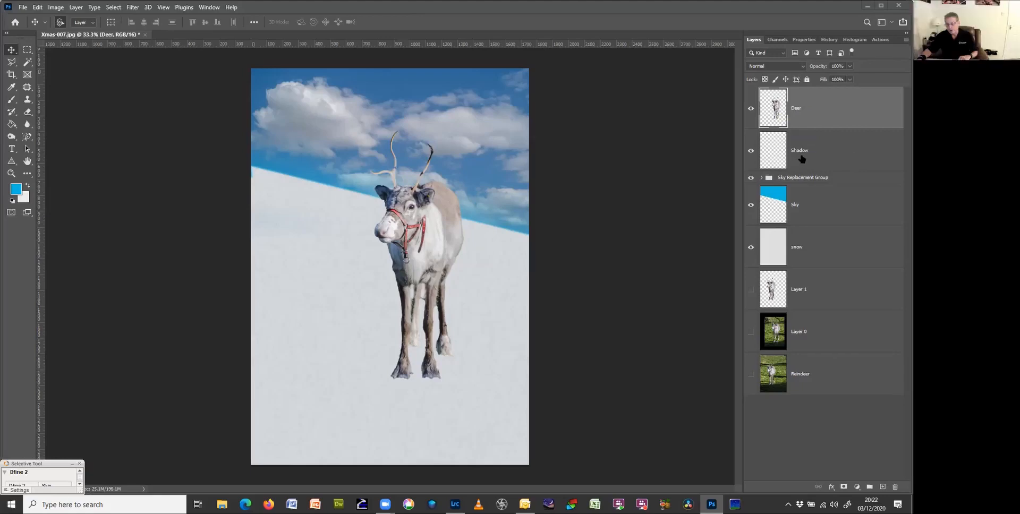
ctrl+click(776, 112)
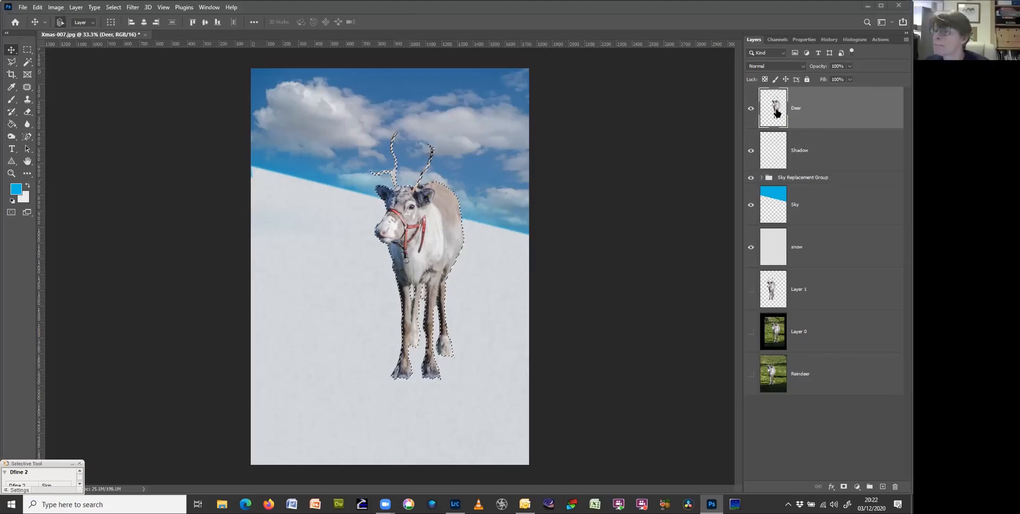
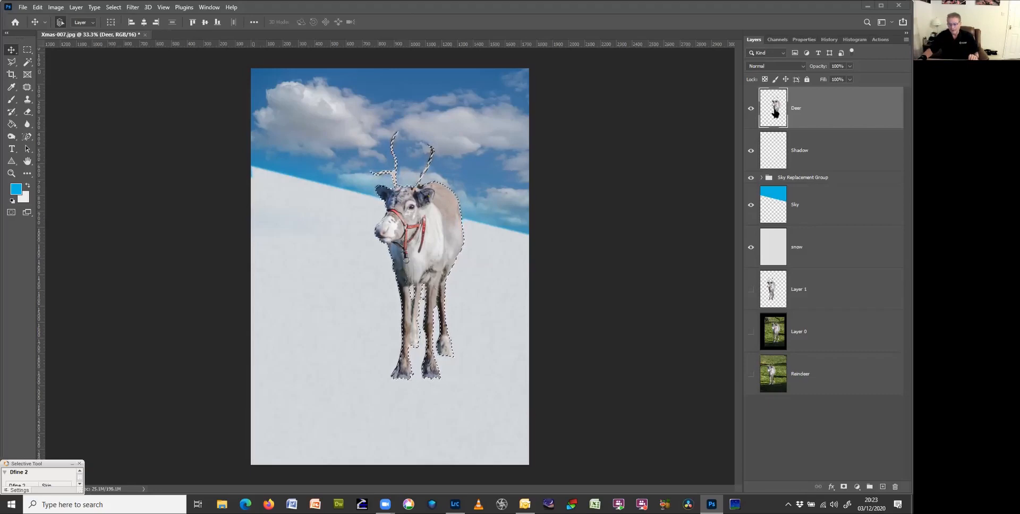
- Fill the reindeer-shaped selection on the Shadow layer with 50% Gray in Normal mode at 100% opacity, and deselect
click(778, 156)
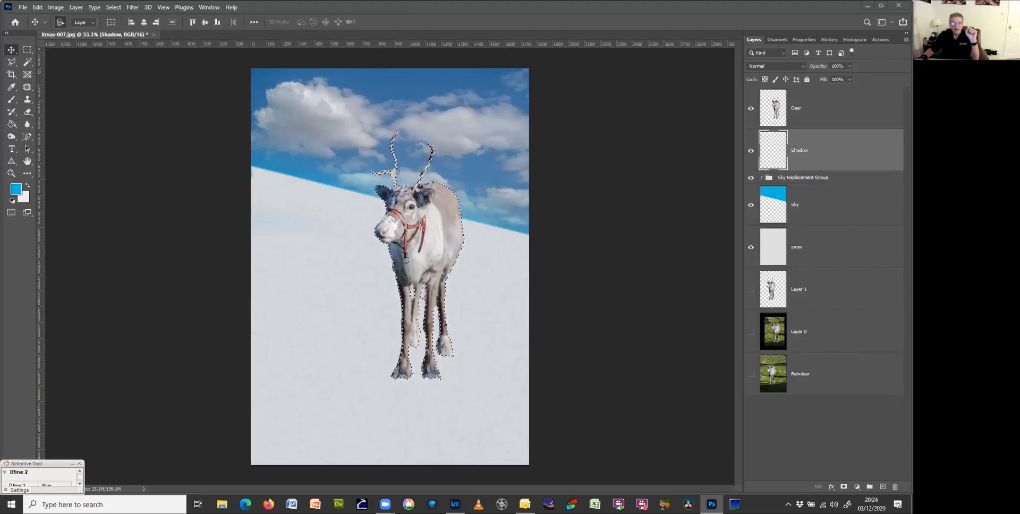
click(39, 8)
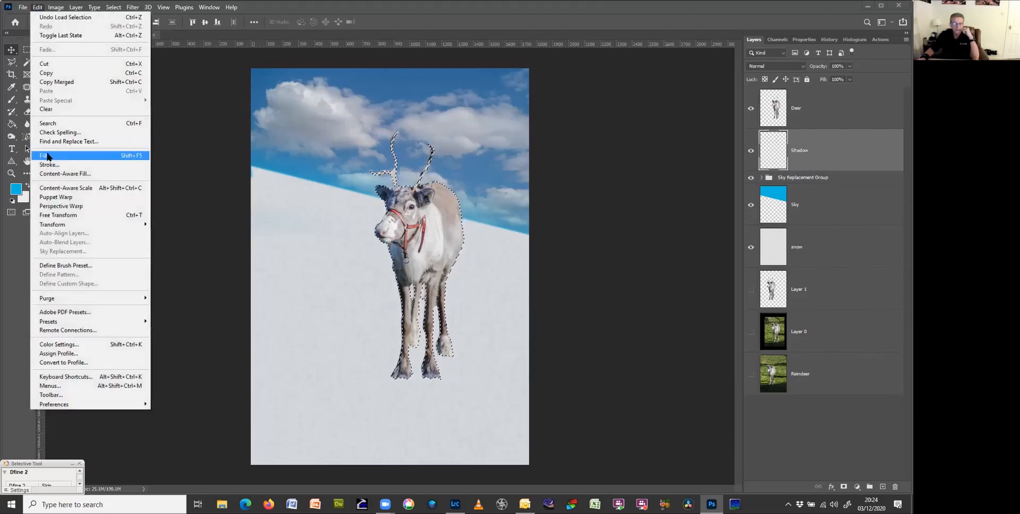
click(47, 158)
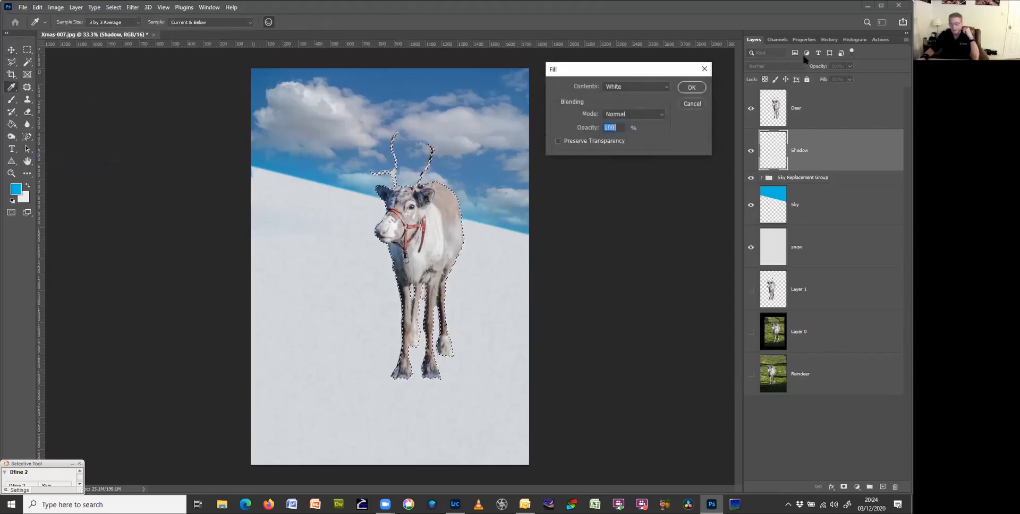
click(664, 90)
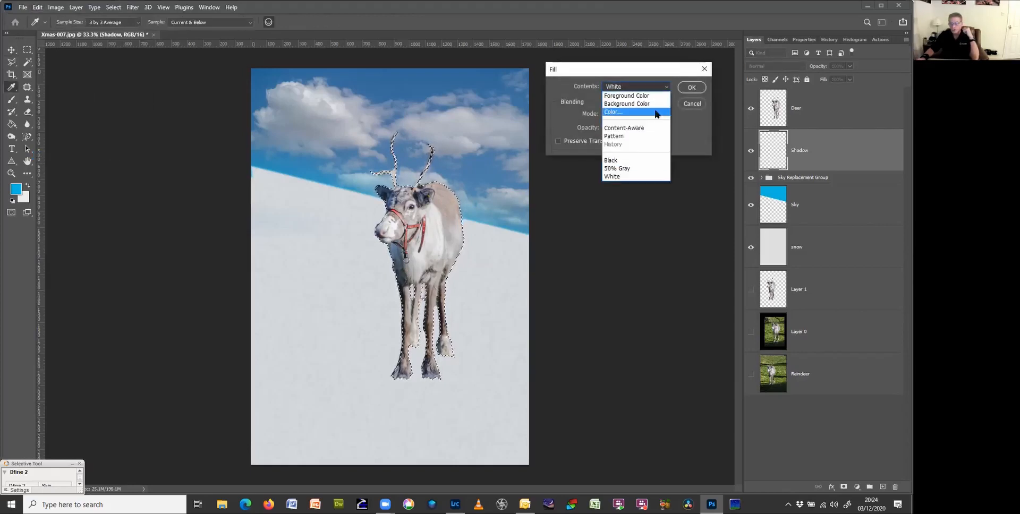
click(653, 169)
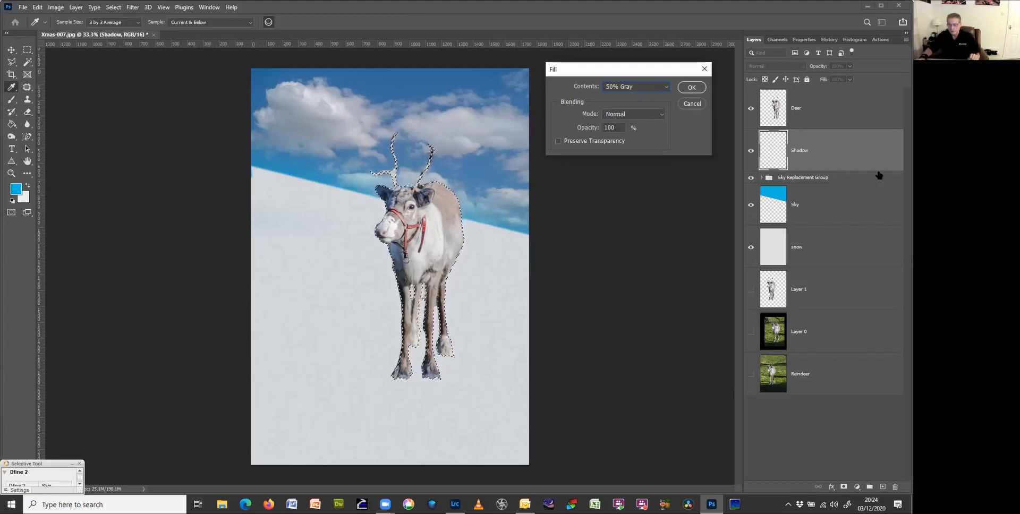
click(695, 89)
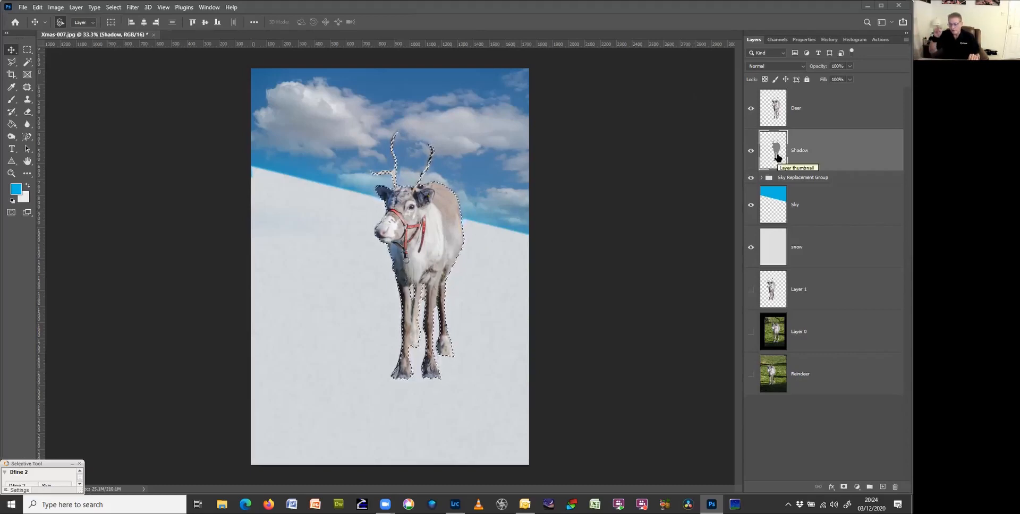
key(ctrl+d)
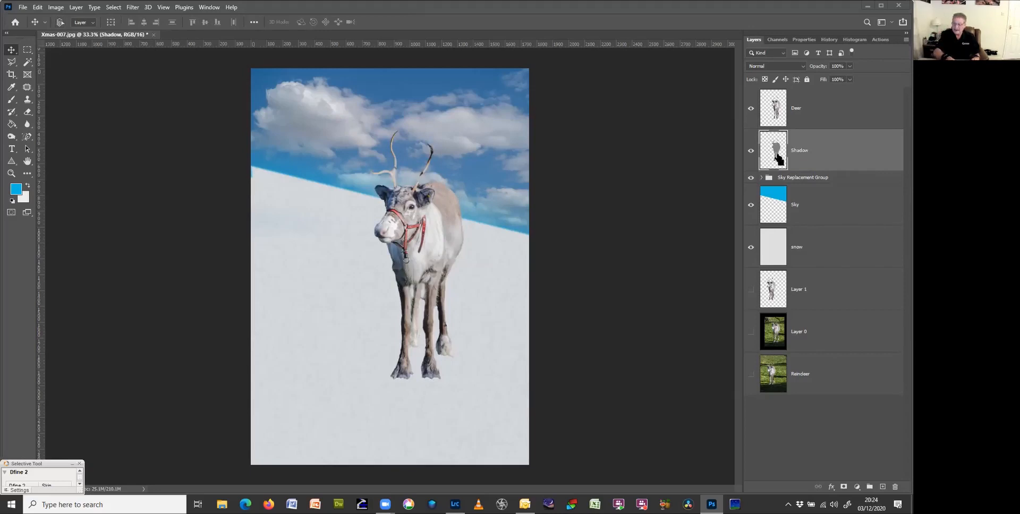
- Distort the Shadow layer so the reindeer silhouette lies slanted back across the snow, anchored at the hooves, and apply the transform
key(ctrl+t)
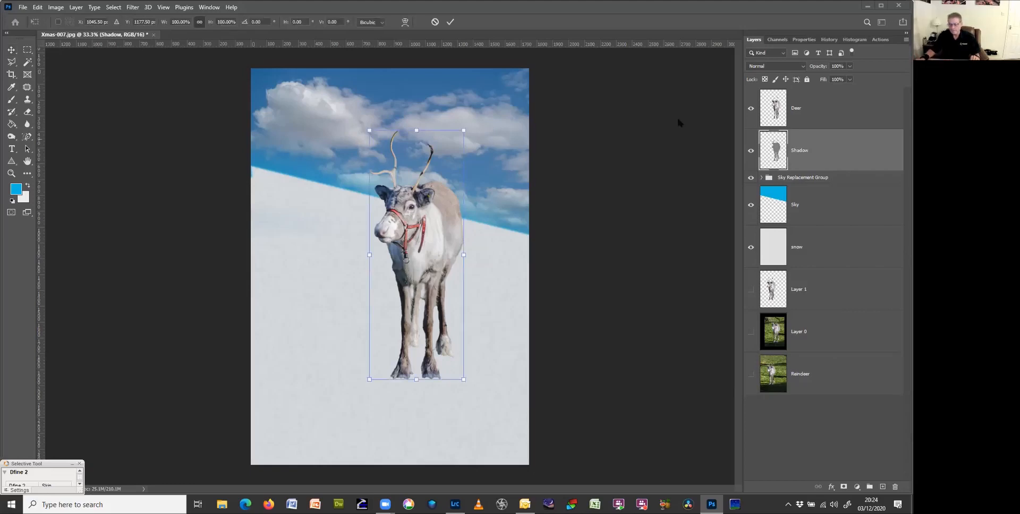
right_click(431, 199)
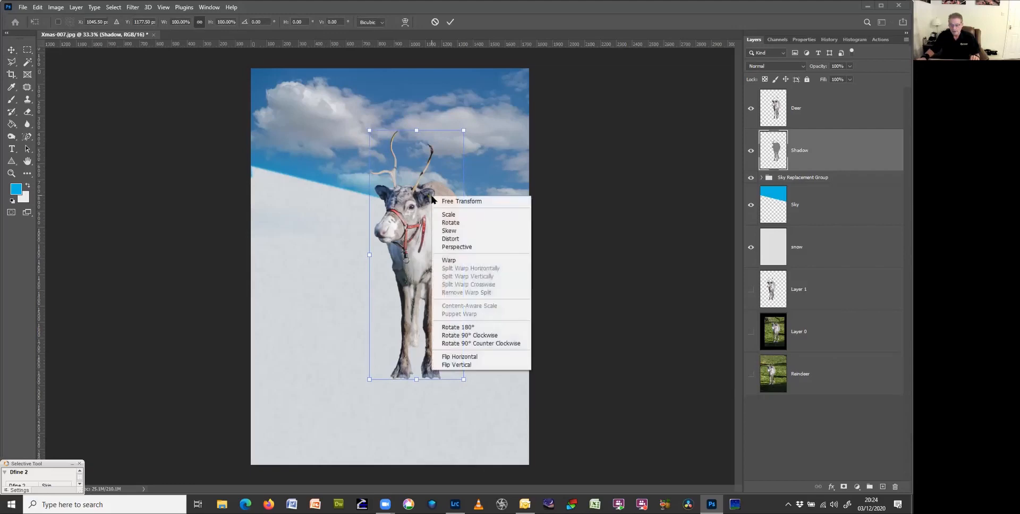
click(465, 244)
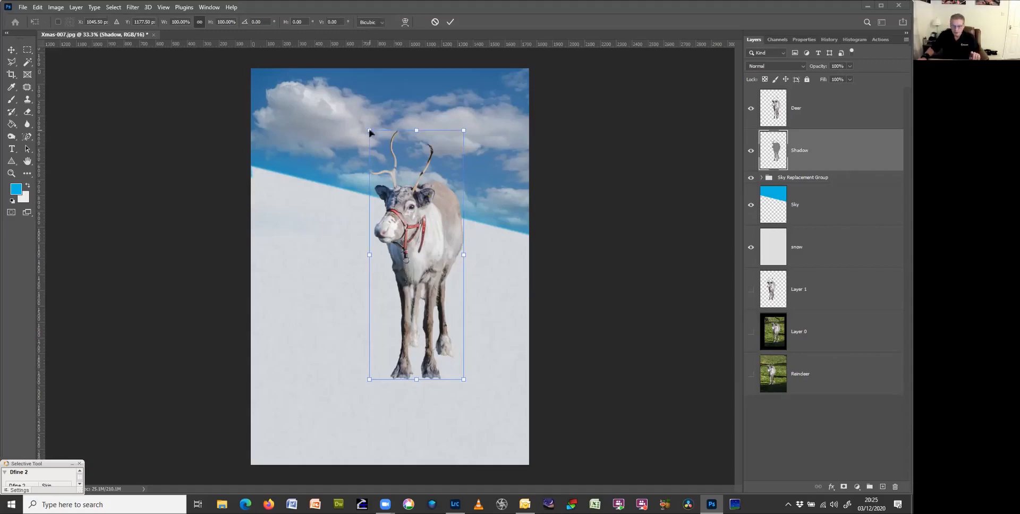
drag(370, 131, 278, 211)
drag(464, 131, 282, 235)
drag(338, 215, 338, 244)
mouse_move(280, 235)
mouse_down()
mouse_move(284, 248)
mouse_move(282, 227)
mouse_up()
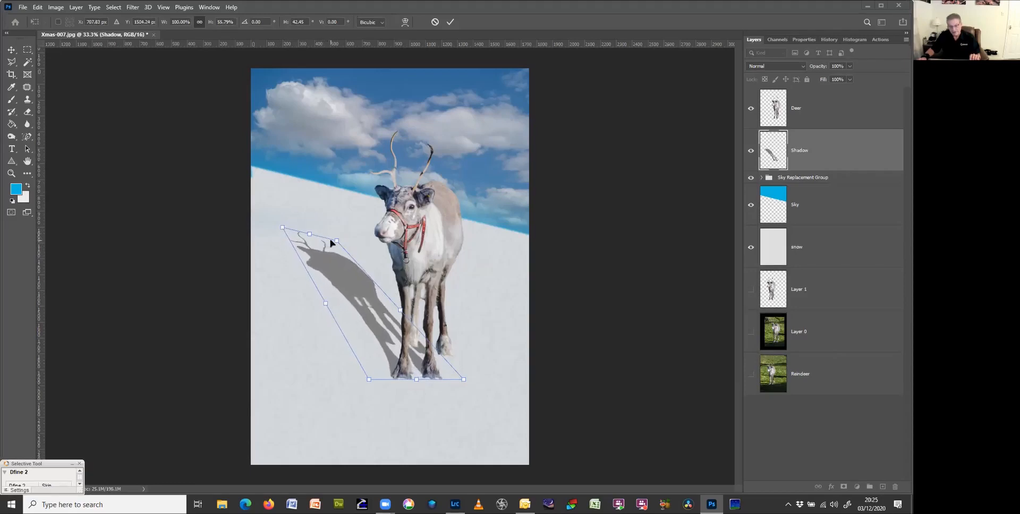
drag(335, 243, 337, 245)
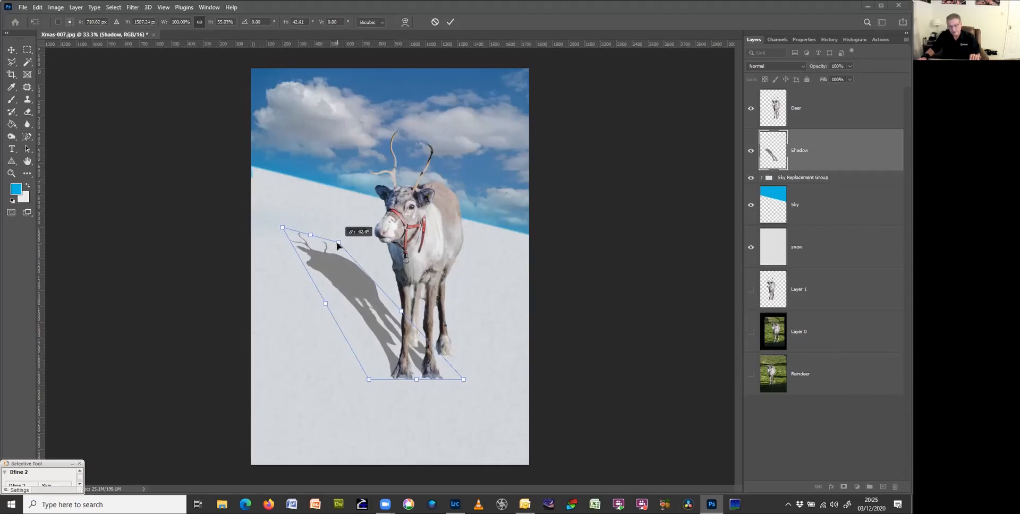
drag(338, 245, 338, 244)
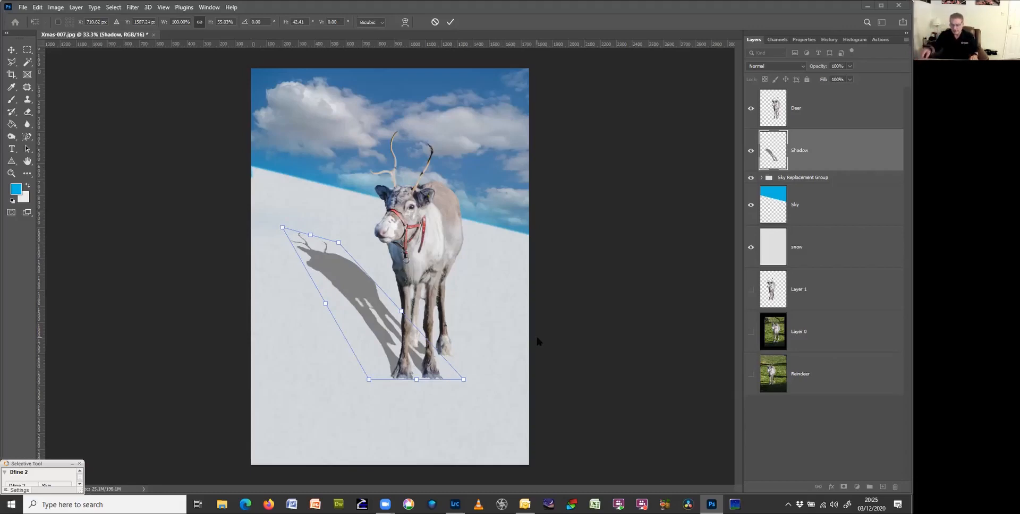
click(450, 23)
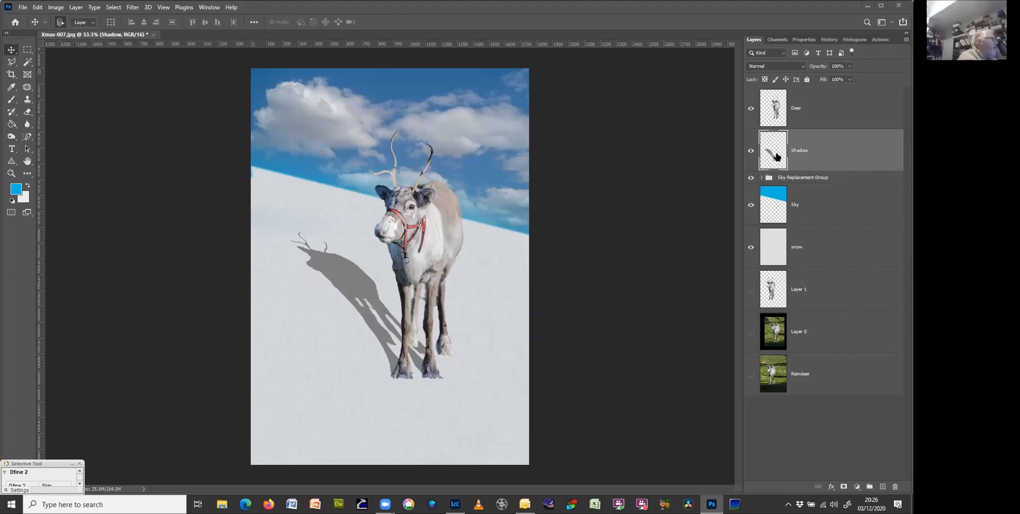
- Set the Shadow layer's blend mode to Color Burn
click(787, 67)
click(776, 68)
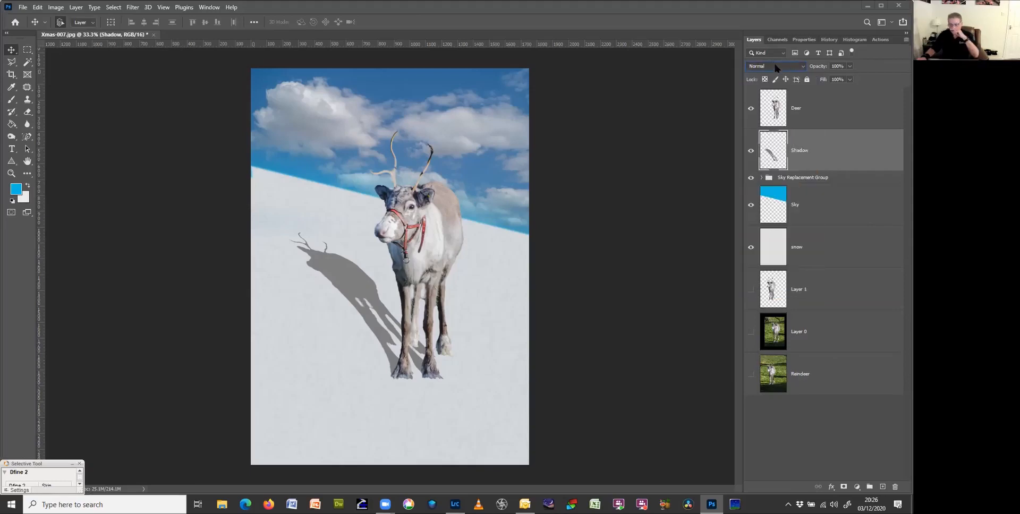
click(776, 68)
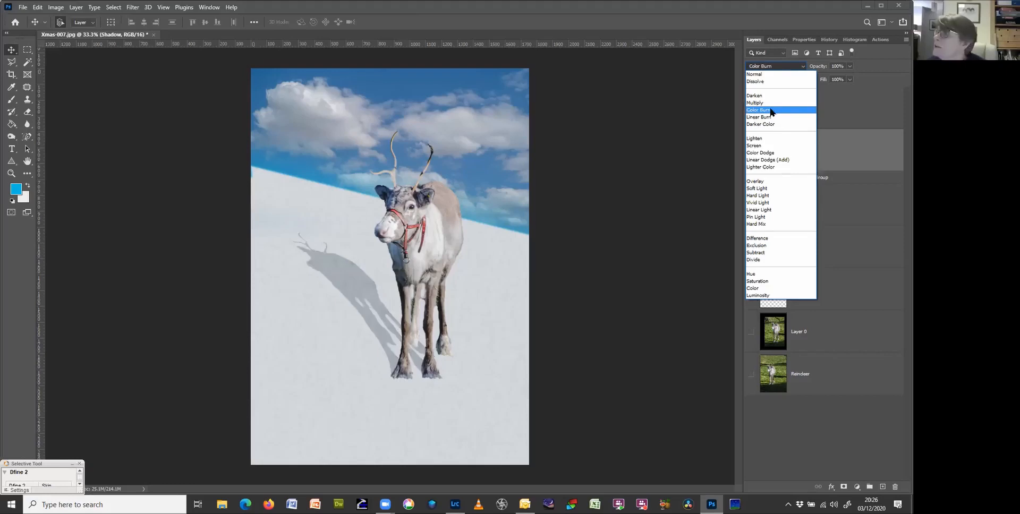
click(770, 110)
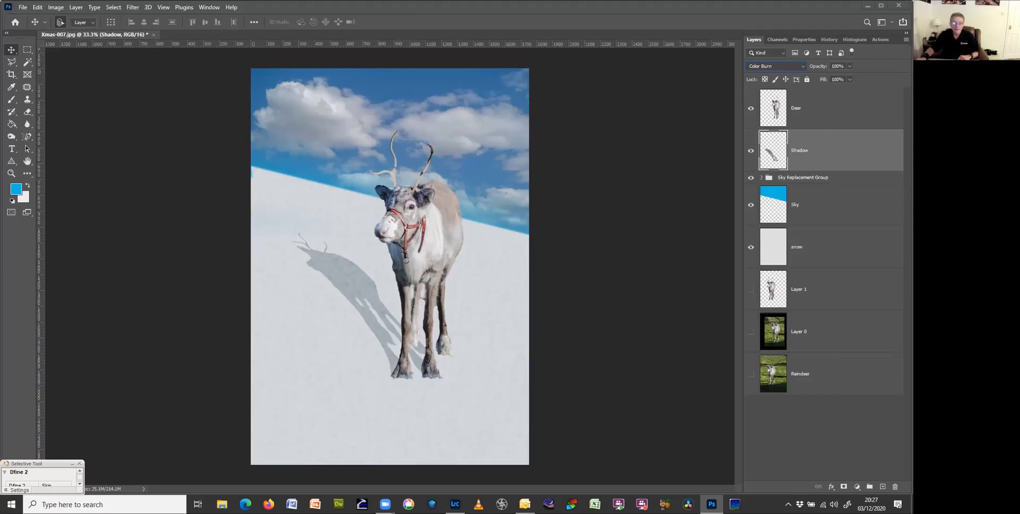
- Soften the Shadow layer with a Gaussian Blur of 10.0 pixels radius
click(132, 8)
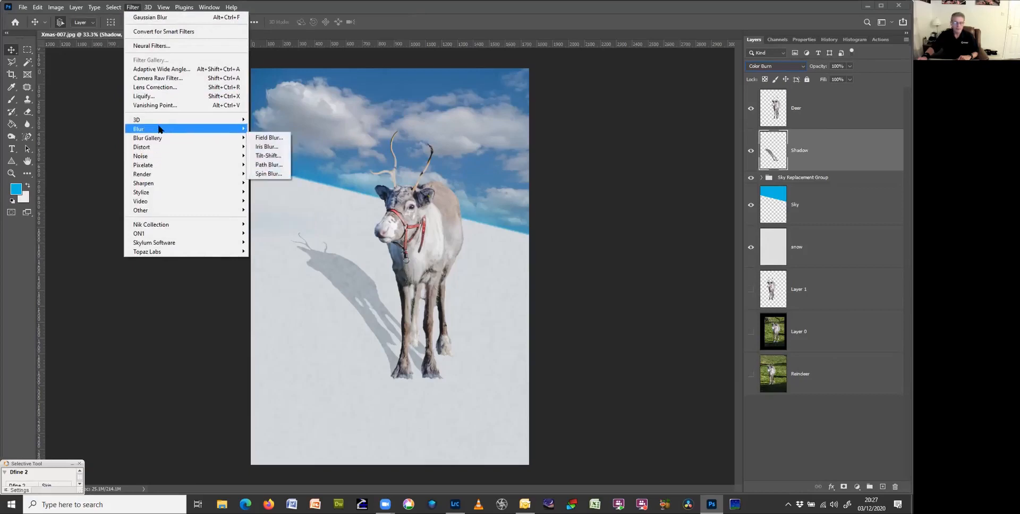
mouse_move(162, 129)
click(275, 168)
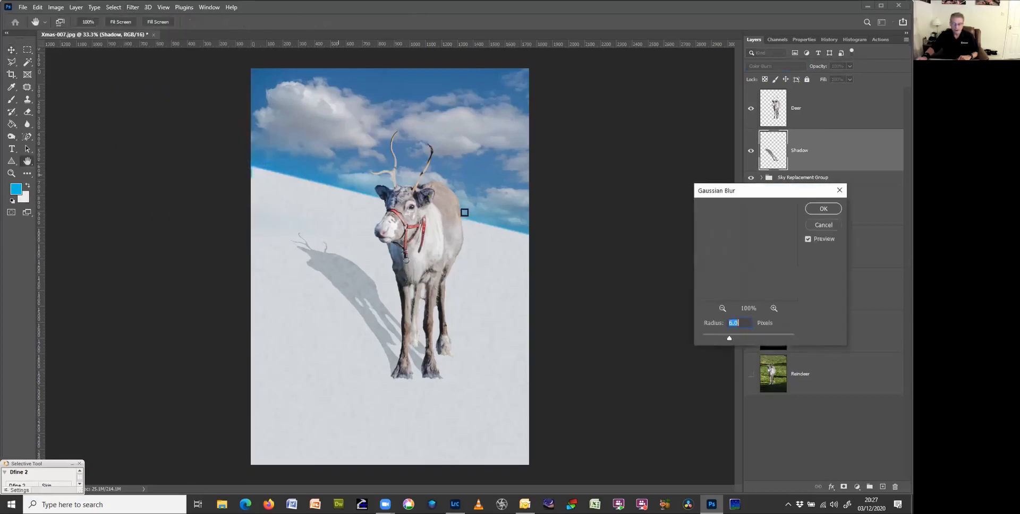
click(339, 259)
mouse_move(729, 338)
mouse_down()
mouse_move(739, 340)
mouse_move(718, 341)
mouse_move(739, 340)
mouse_up()
drag(738, 337, 739, 341)
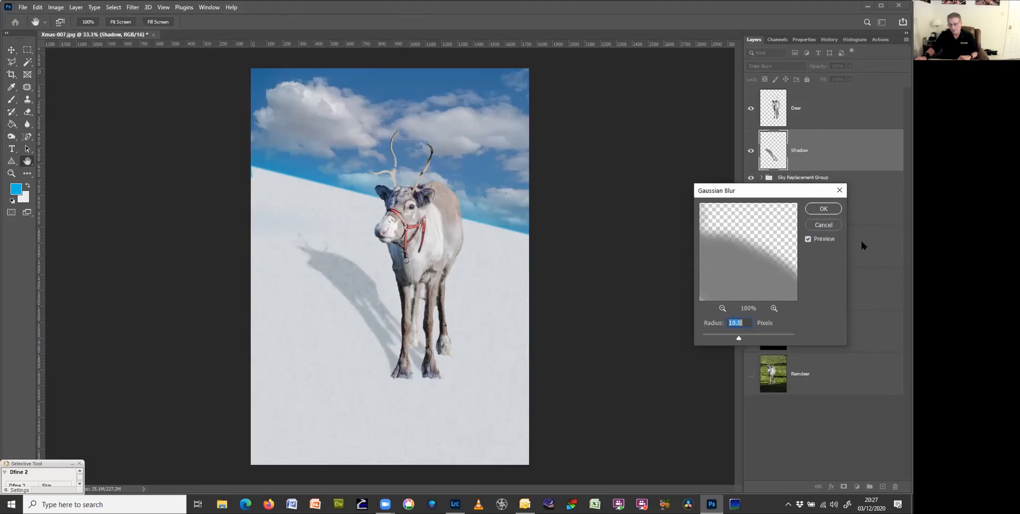
click(838, 210)
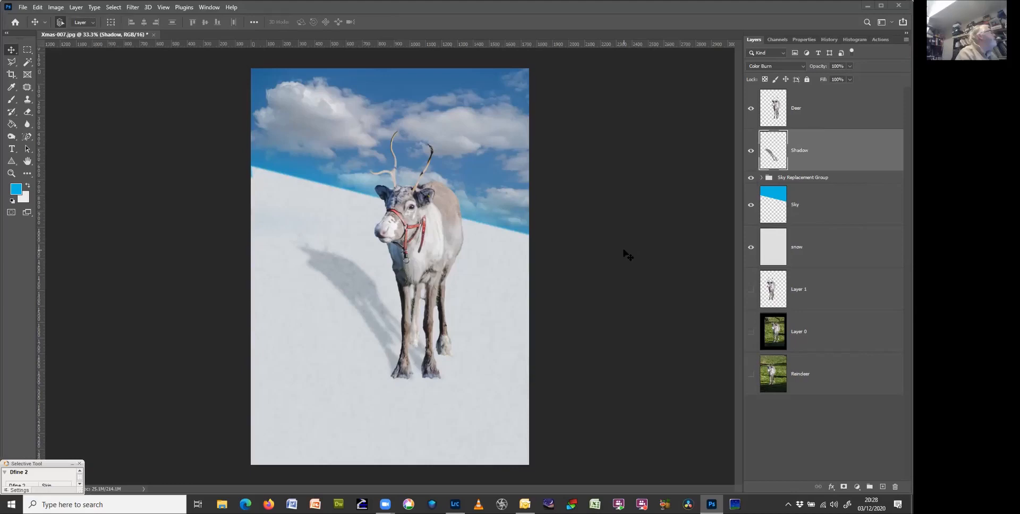
click(133, 10)
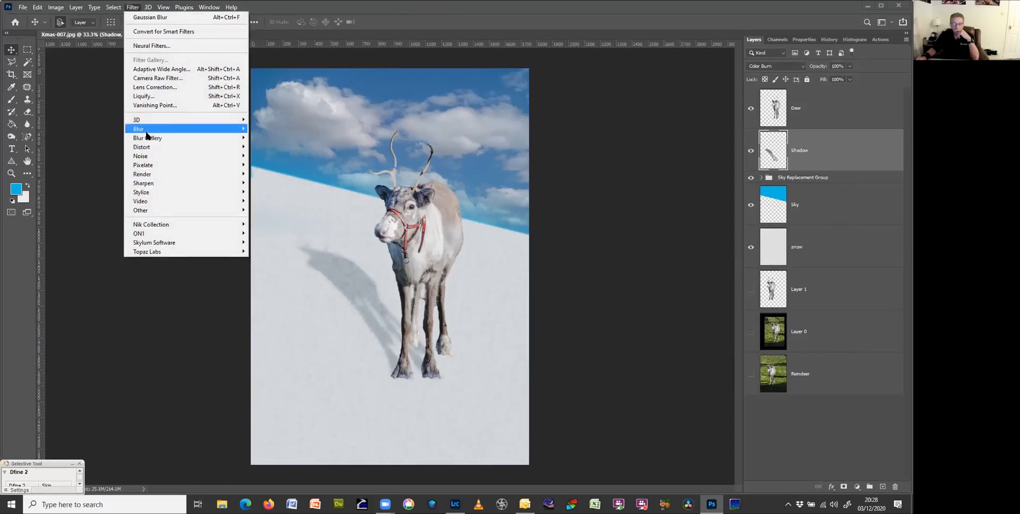
mouse_move(147, 135)
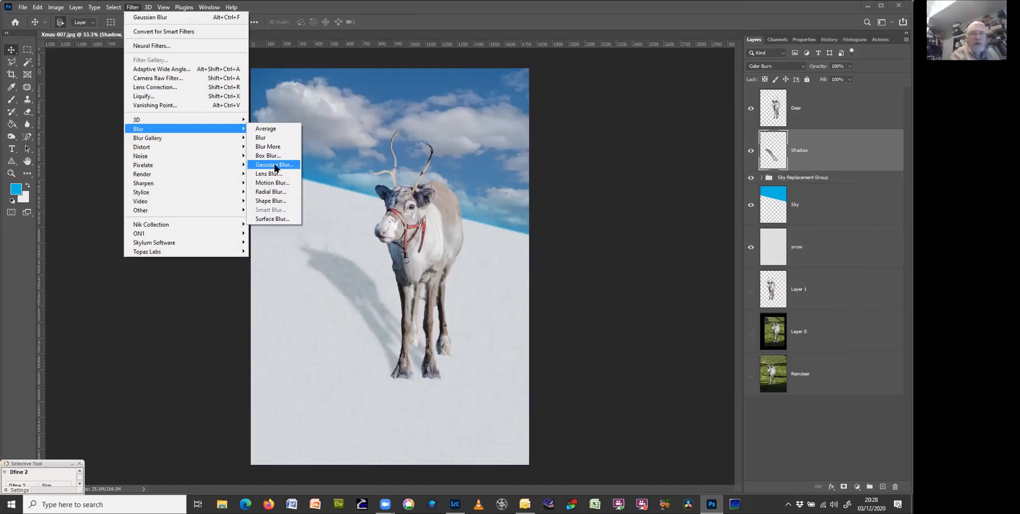
click(790, 17)
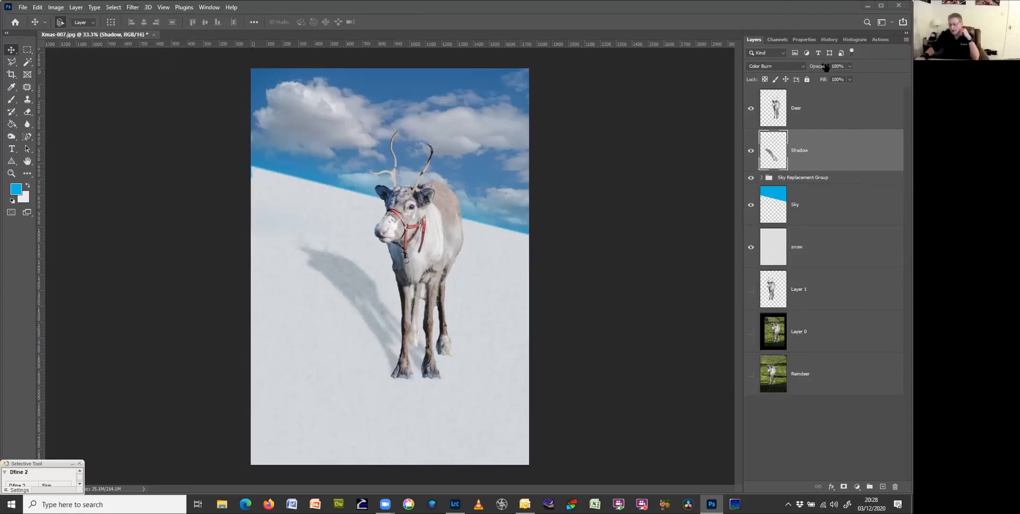
- Reduce the Shadow layer's opacity to about 73%
click(849, 67)
mouse_move(847, 79)
mouse_down()
mouse_move(831, 79)
mouse_move(850, 79)
mouse_move(839, 78)
mouse_up()
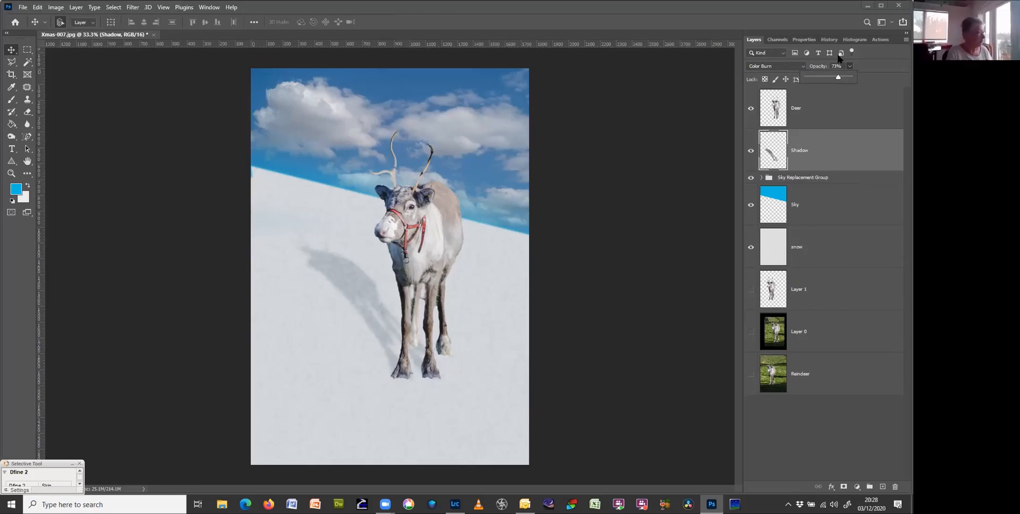
click(810, 112)
- Start a text layer above the Deer layer, placed on the snow below the reindeer, and set its font to Algerian
click(810, 112)
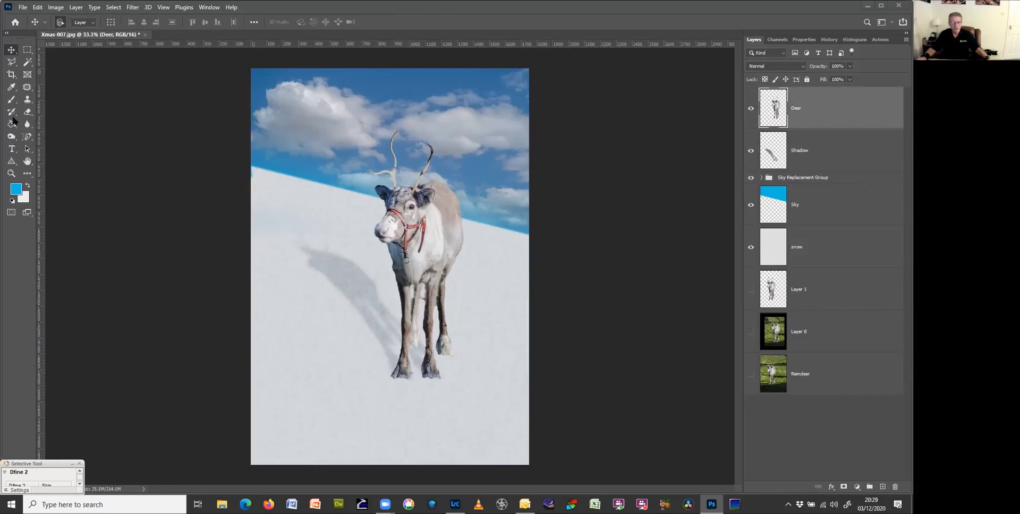
click(11, 149)
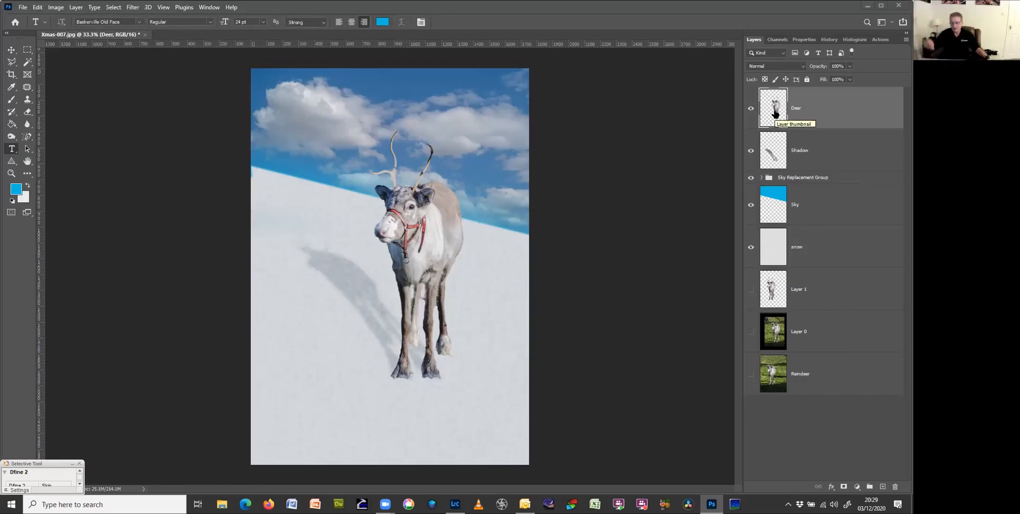
click(329, 406)
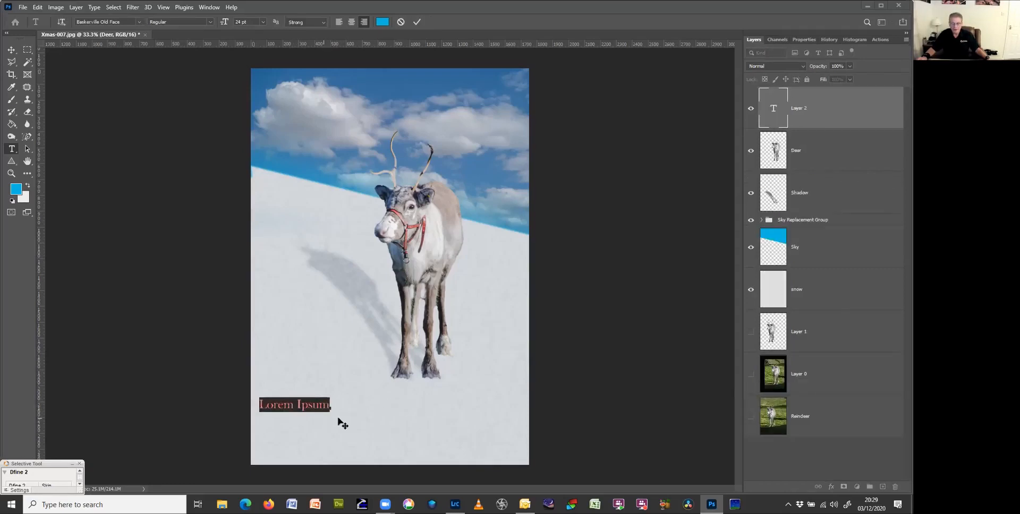
drag(336, 422, 362, 421)
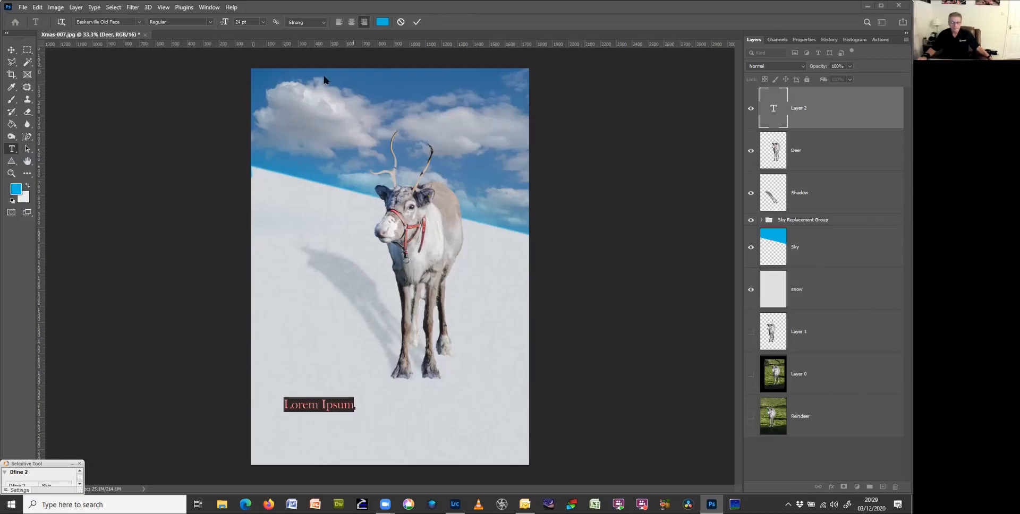
click(139, 22)
click(82, 21)
click(140, 22)
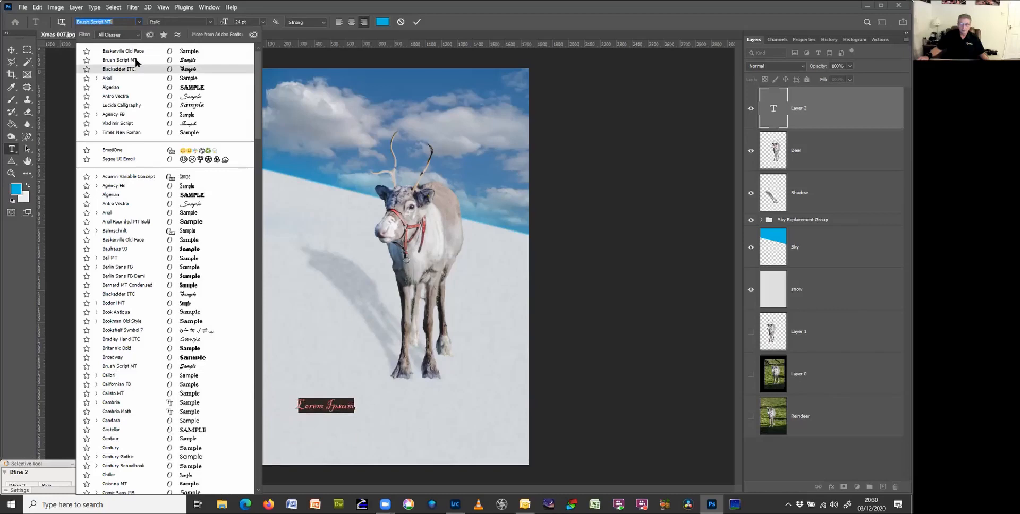
click(129, 88)
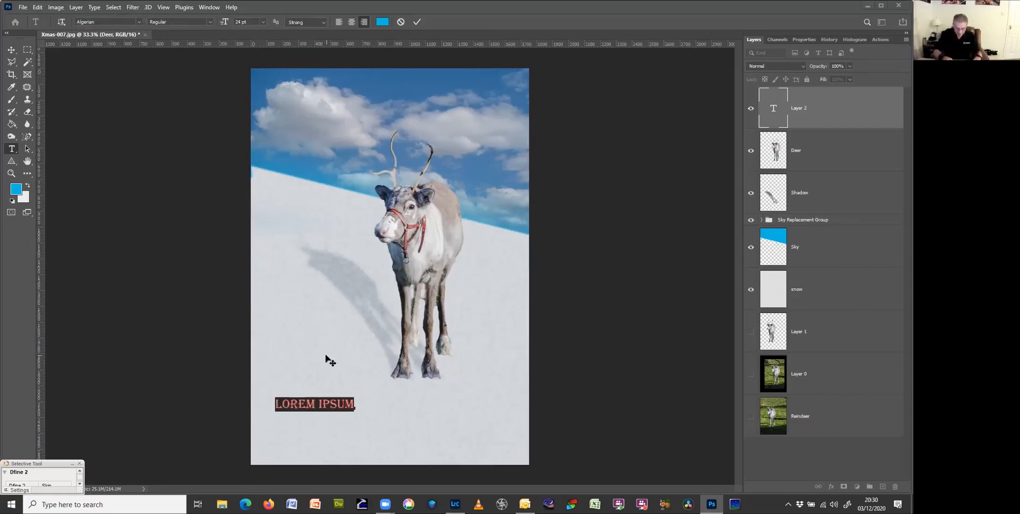
- Enter the greeting "MERRY CHRISTMAS &" with "HAPPY NEW YEAR" on a second line, and shift the text inward so it fits within the image
text(MERRY)
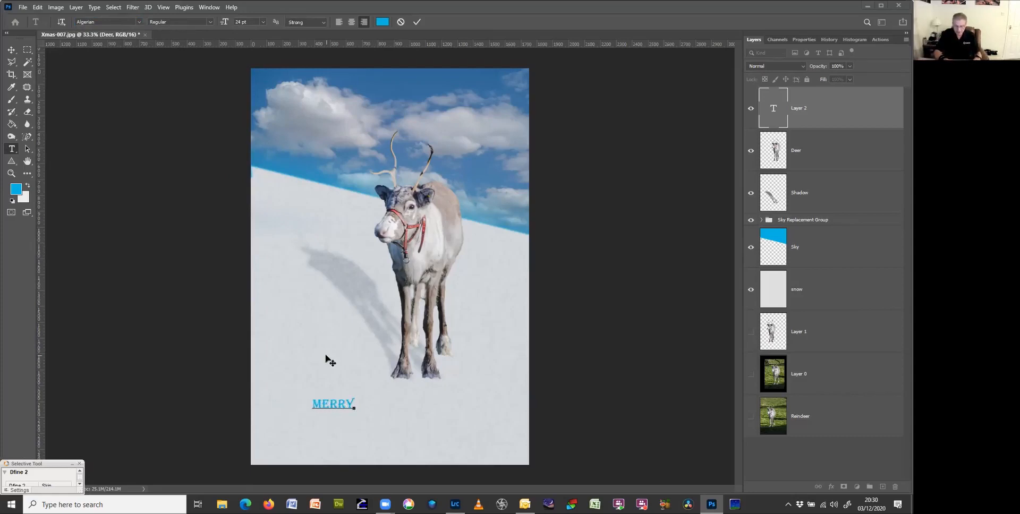
text(H)
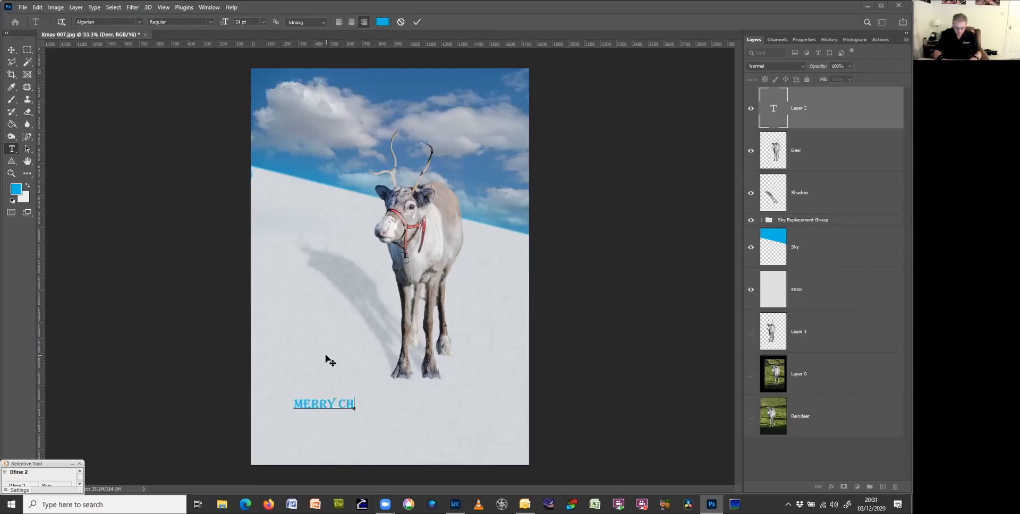
text(RISTMAS)
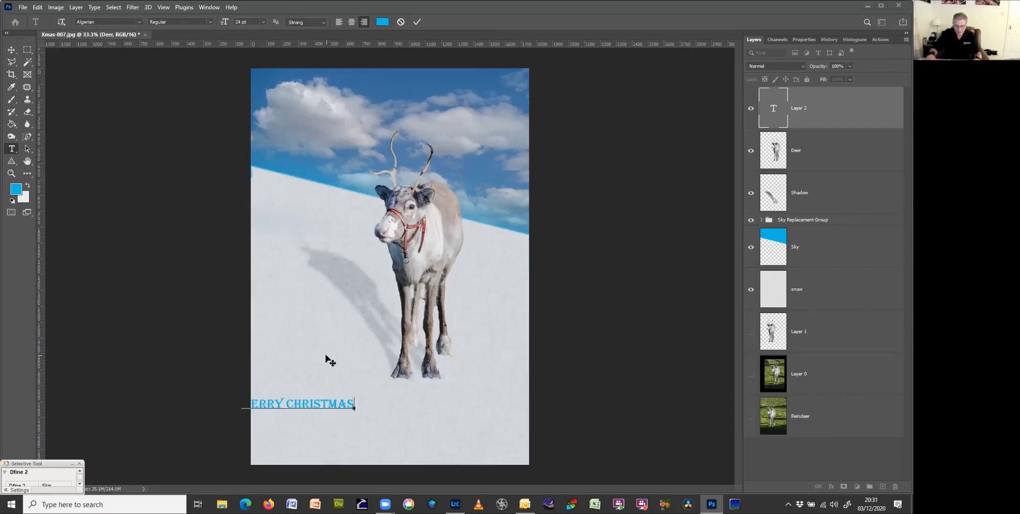
drag(353, 428, 397, 426)
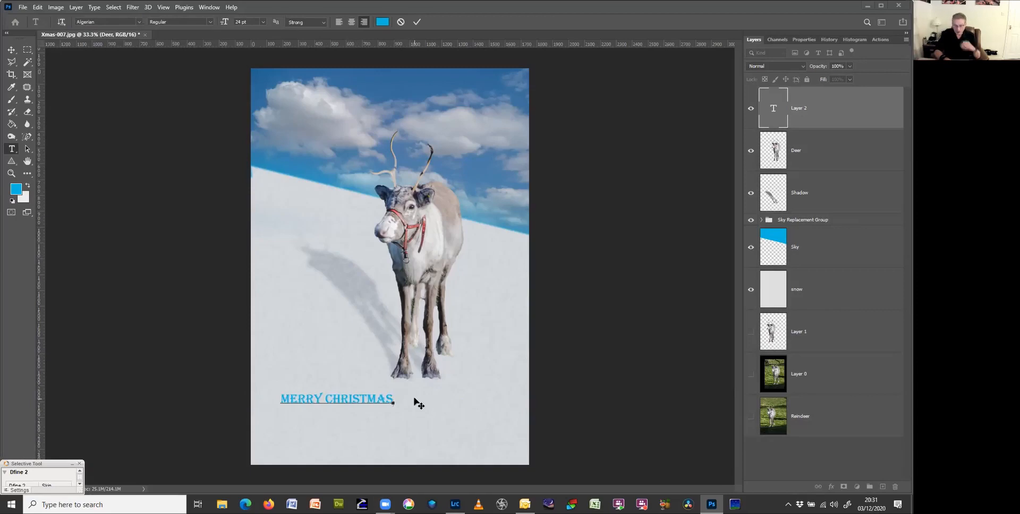
text(& )
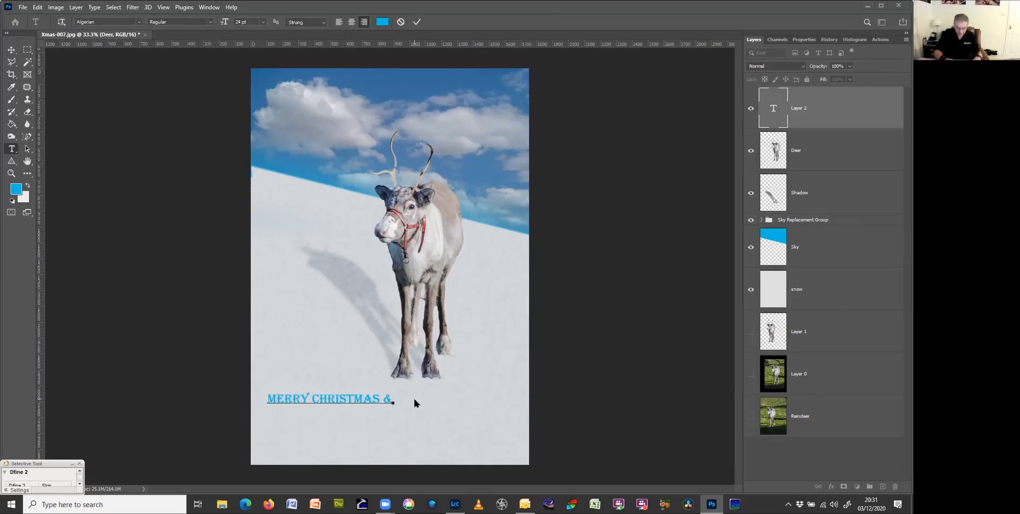
text(HA)
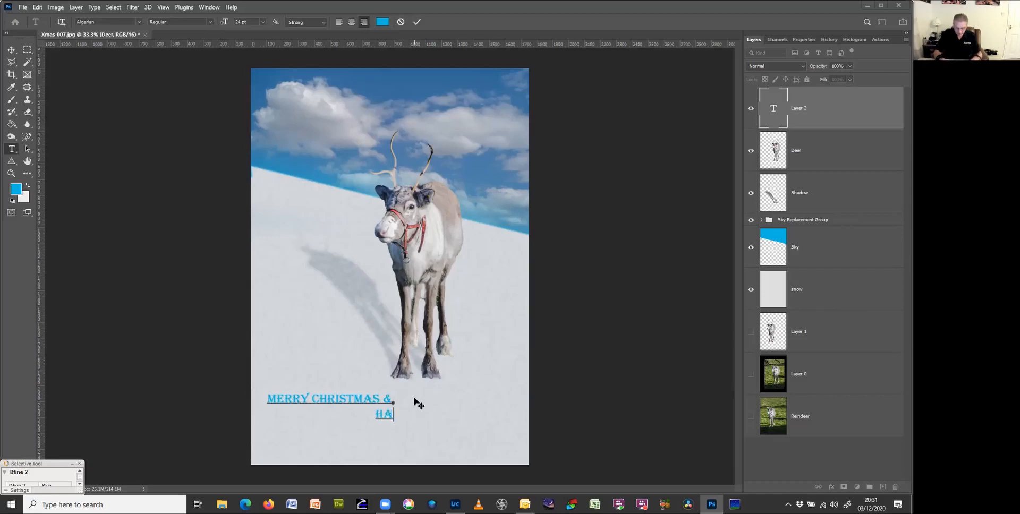
text(PPY N)
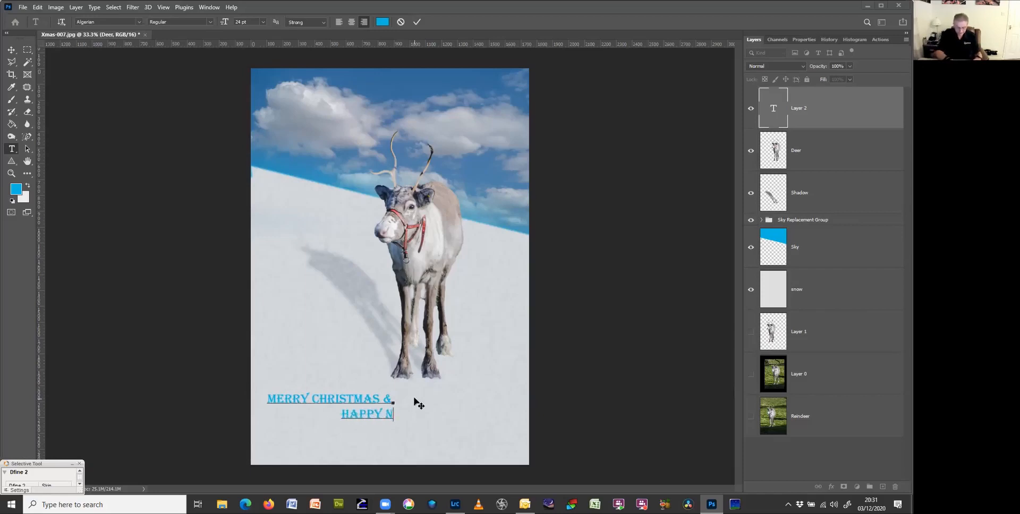
text(EW YEAR)
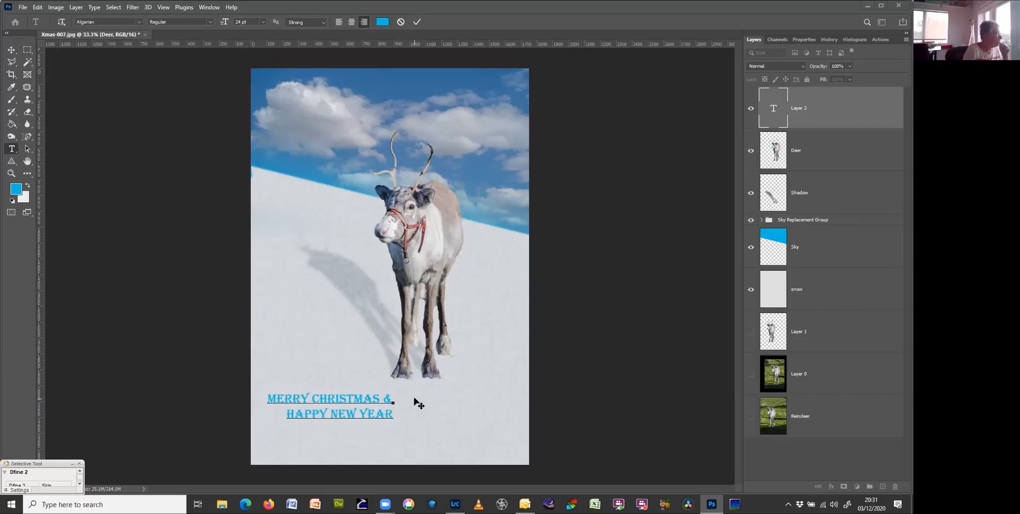
triple_click(338, 404)
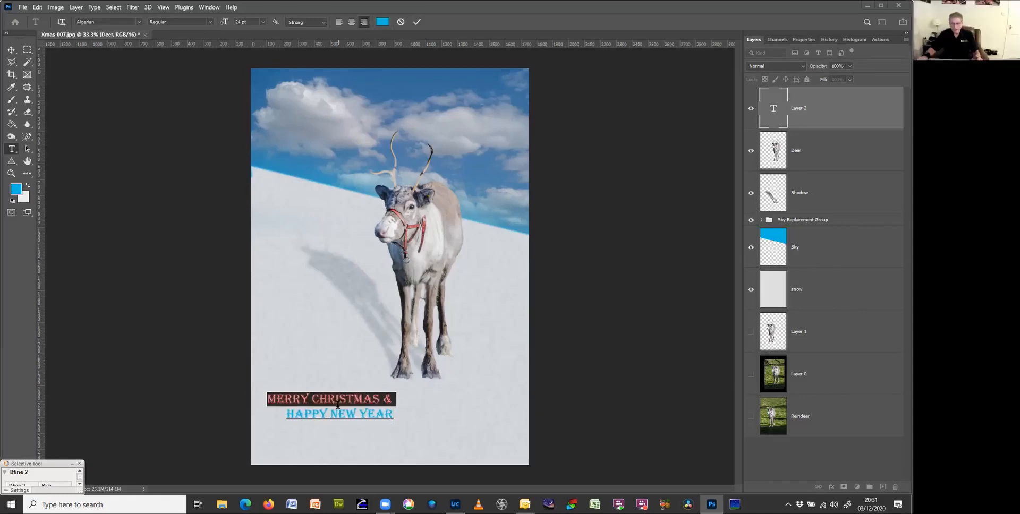
triple_click(338, 412)
key(ctrl+a)
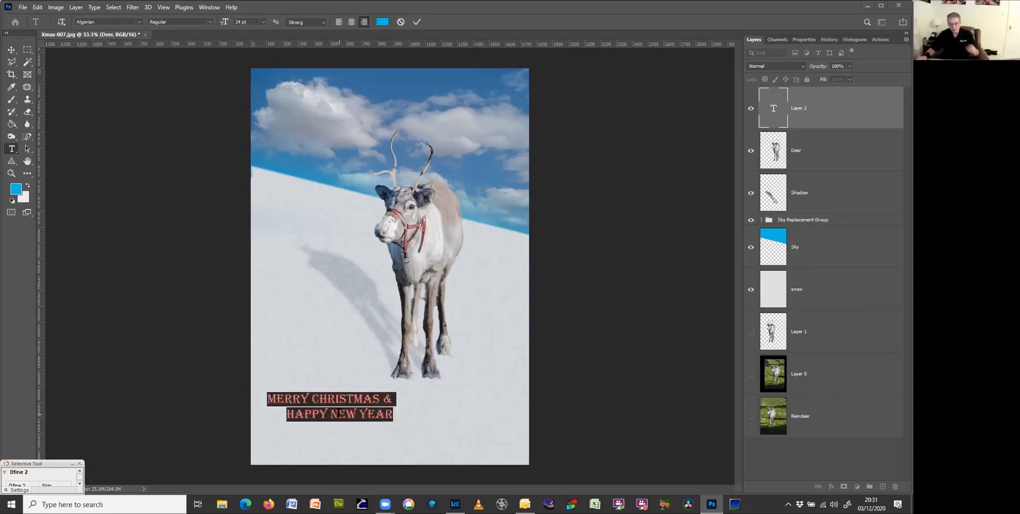
click(354, 414)
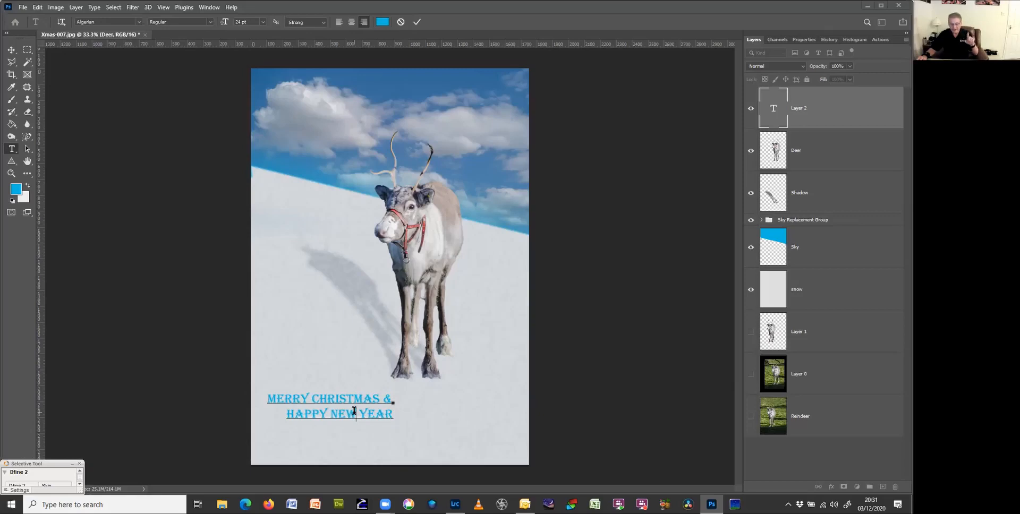
- Recolour the whole greeting text with a red sampled from the reindeer's harness (c94c50)
triple_click(354, 411)
click(354, 410)
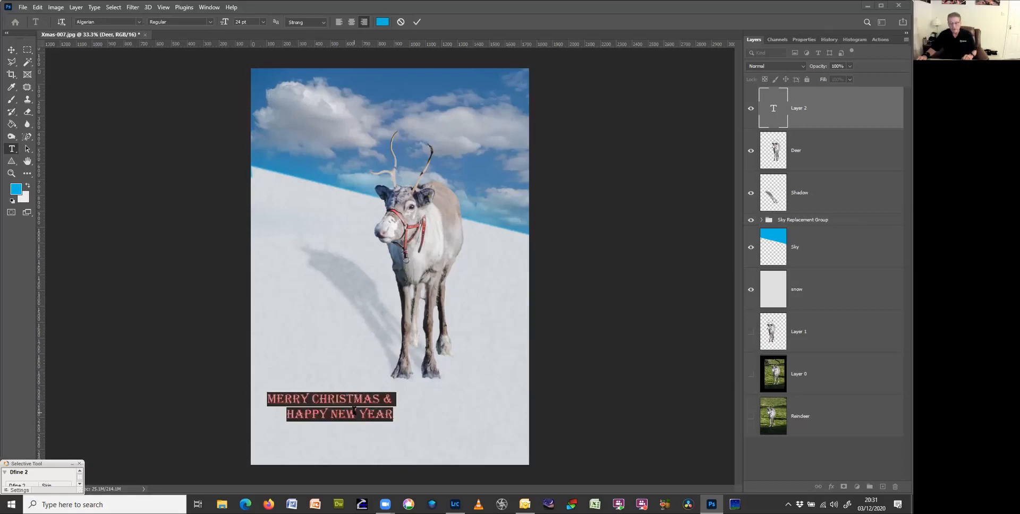
click(354, 410)
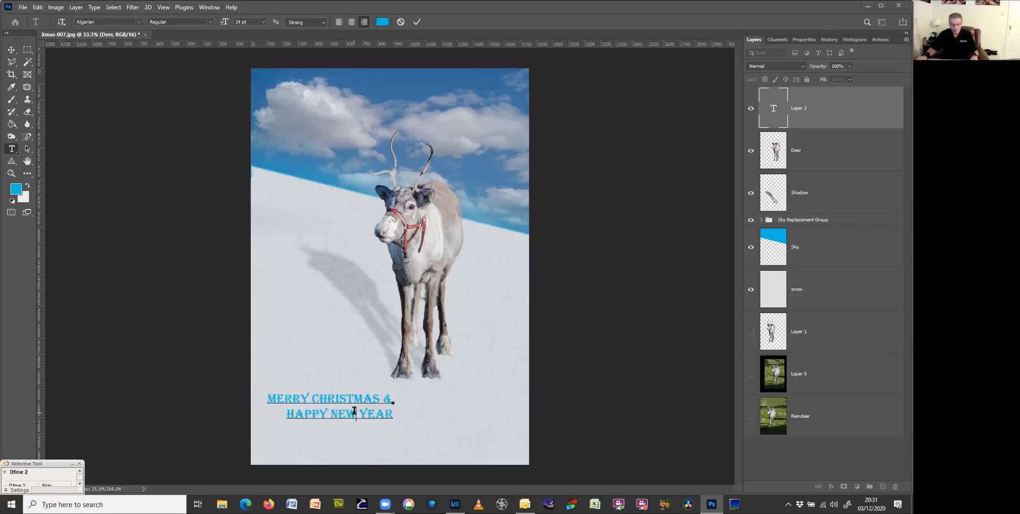
triple_click(354, 411)
click(355, 410)
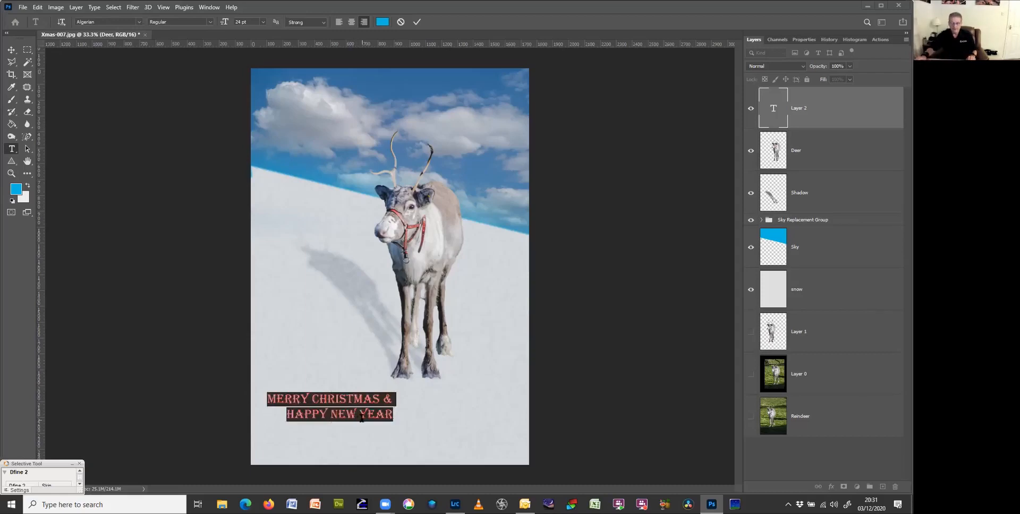
click(382, 22)
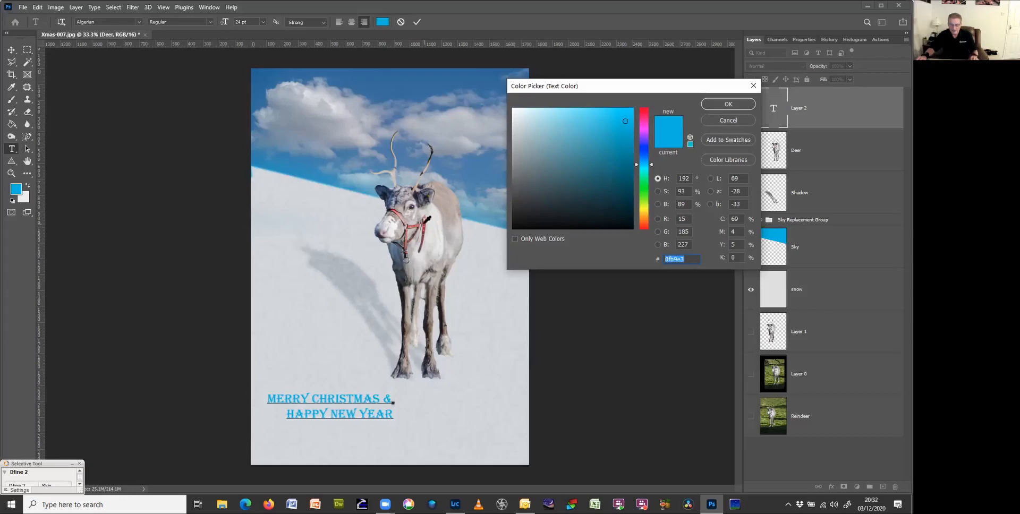
scroll(428, 218, up, 2)
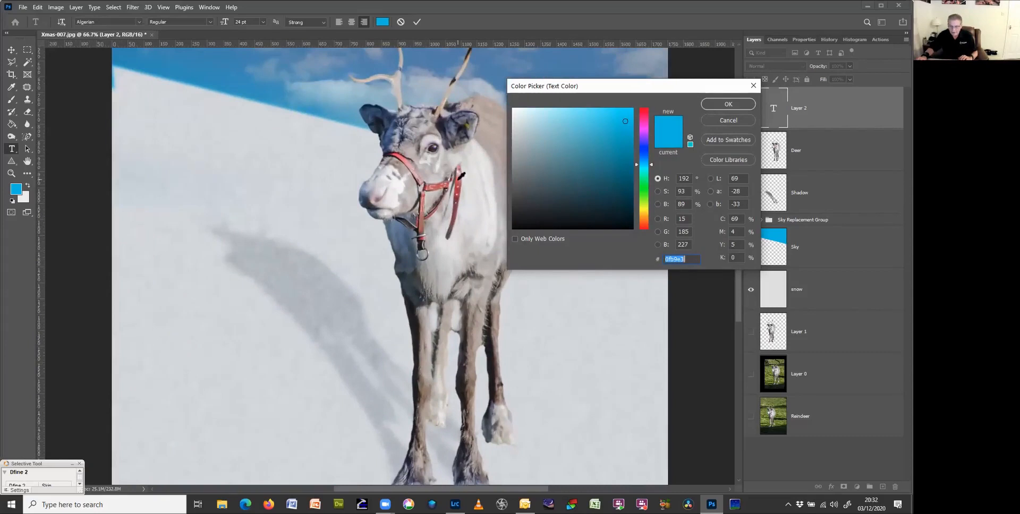
click(460, 180)
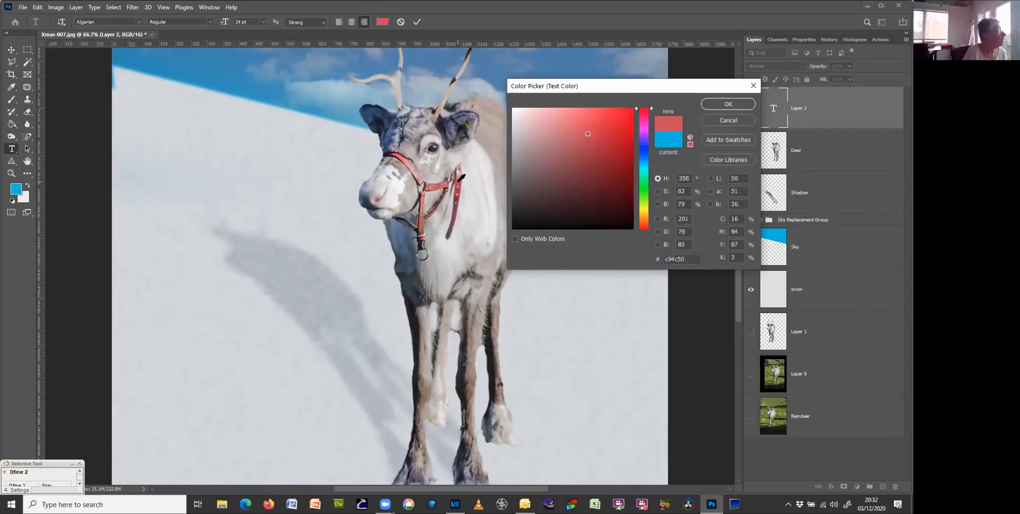
click(716, 106)
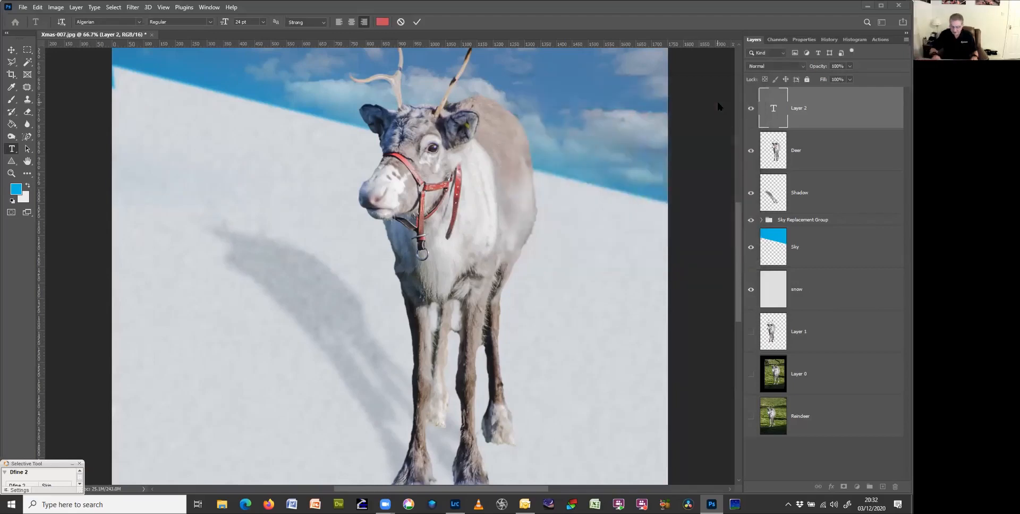
key(ctrl+minus)
key(ctrl+minus)
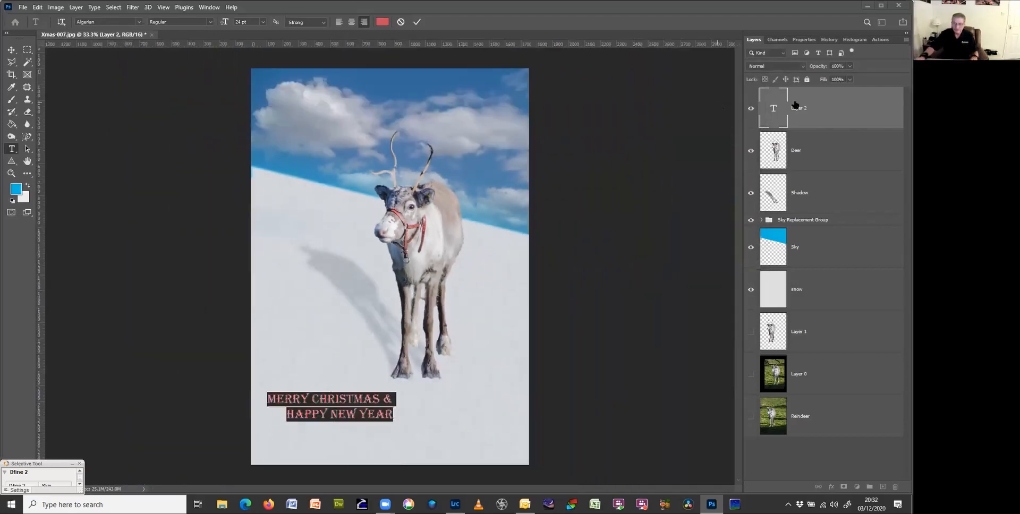
click(417, 21)
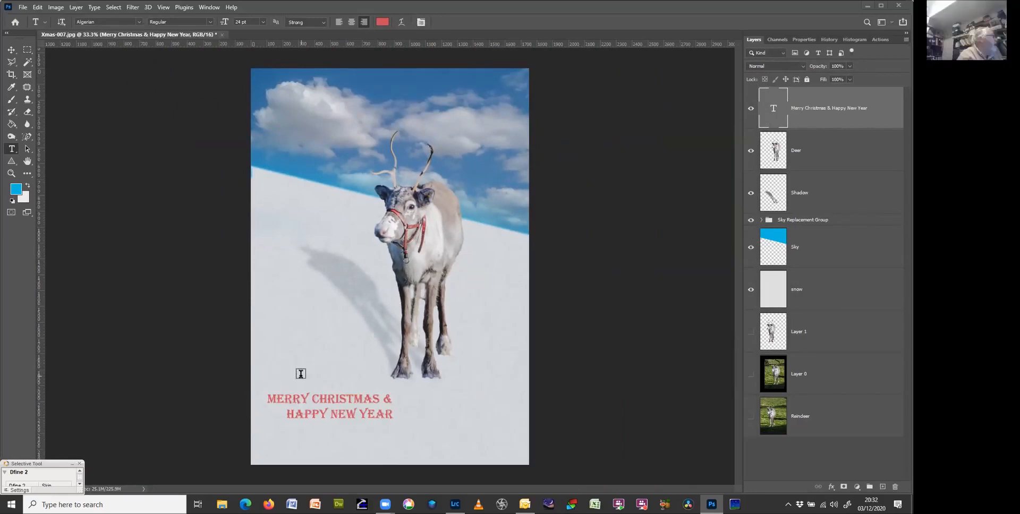
- Darken the greeting text's colour to a deeper red, RGB 173, 54, 57
click(368, 403)
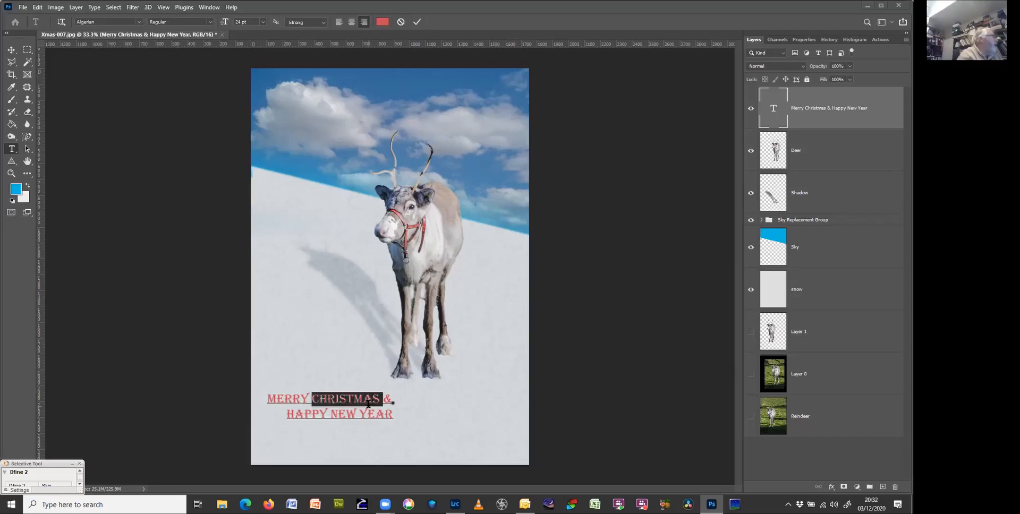
triple_click(368, 402)
click(368, 402)
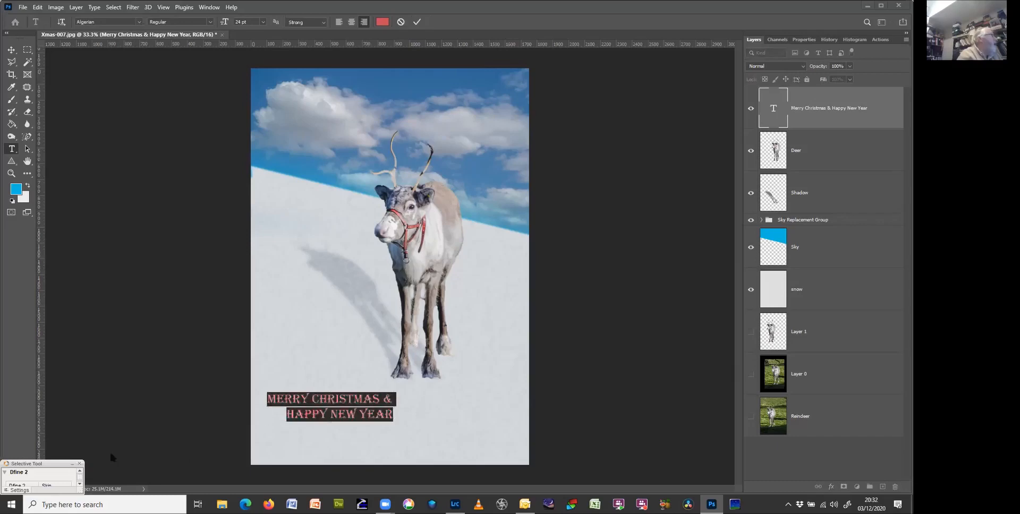
click(382, 21)
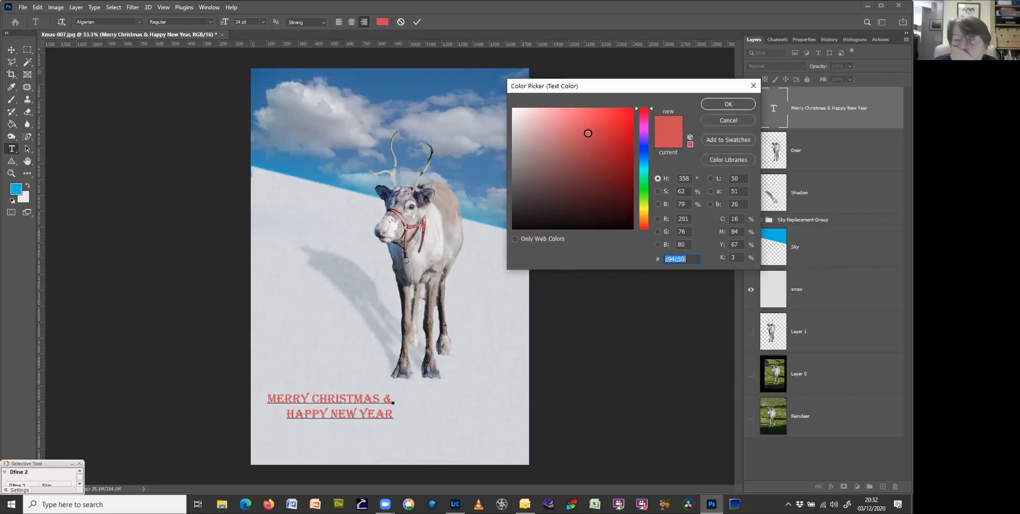
click(588, 140)
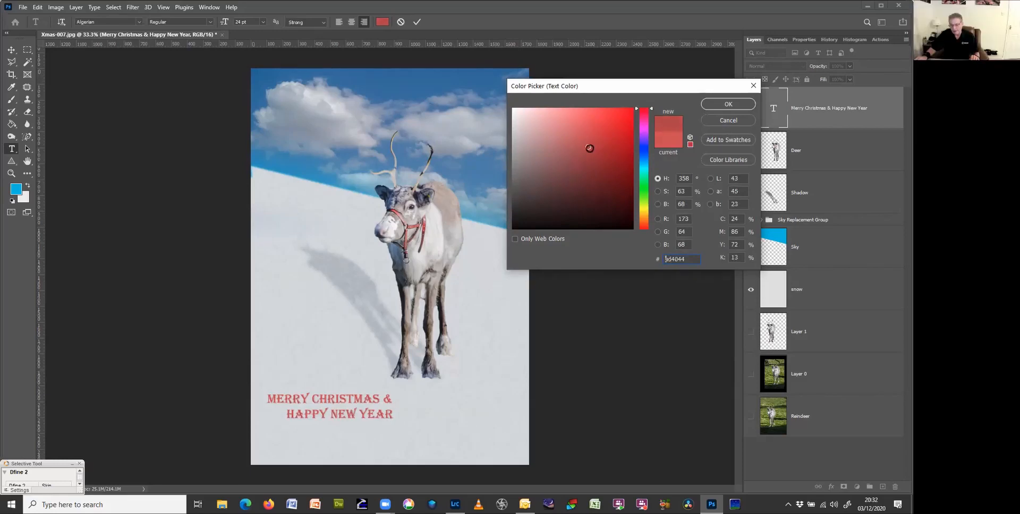
click(588, 147)
click(595, 146)
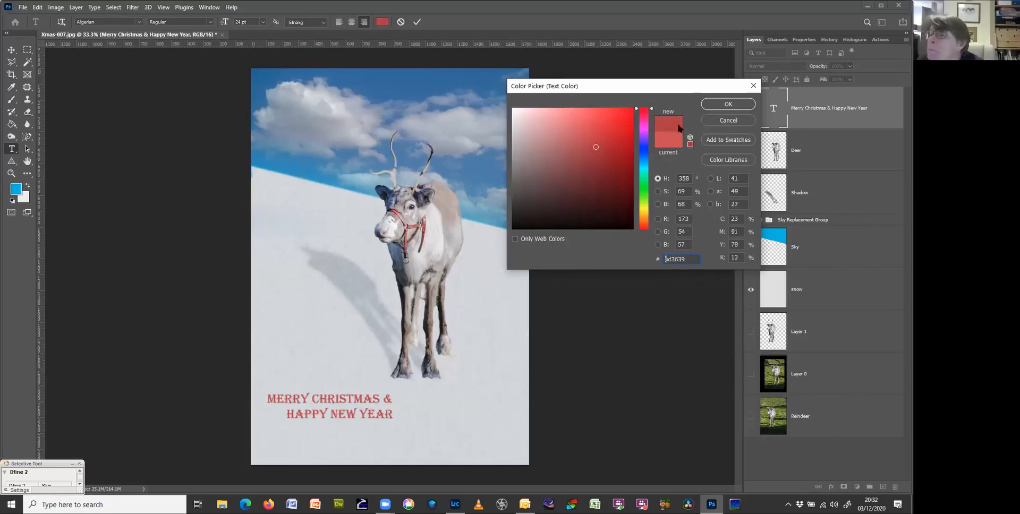
click(725, 104)
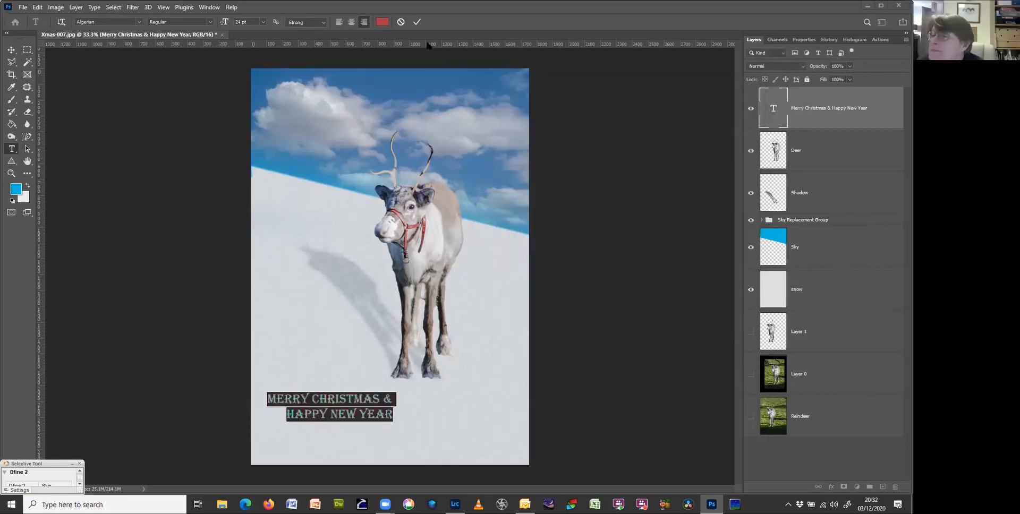
click(417, 21)
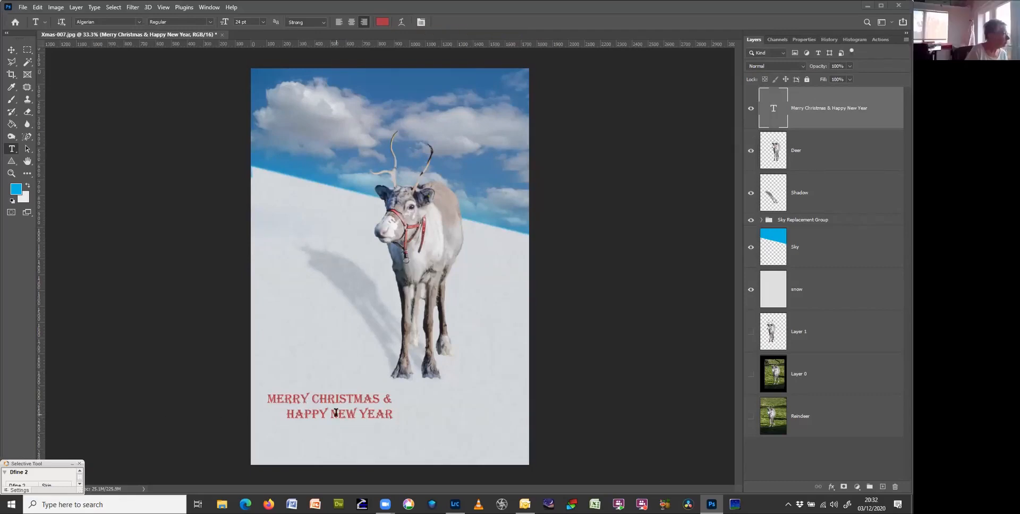
- Add a space before HAPPY on the second line and centre-align the whole greeting
click(287, 415)
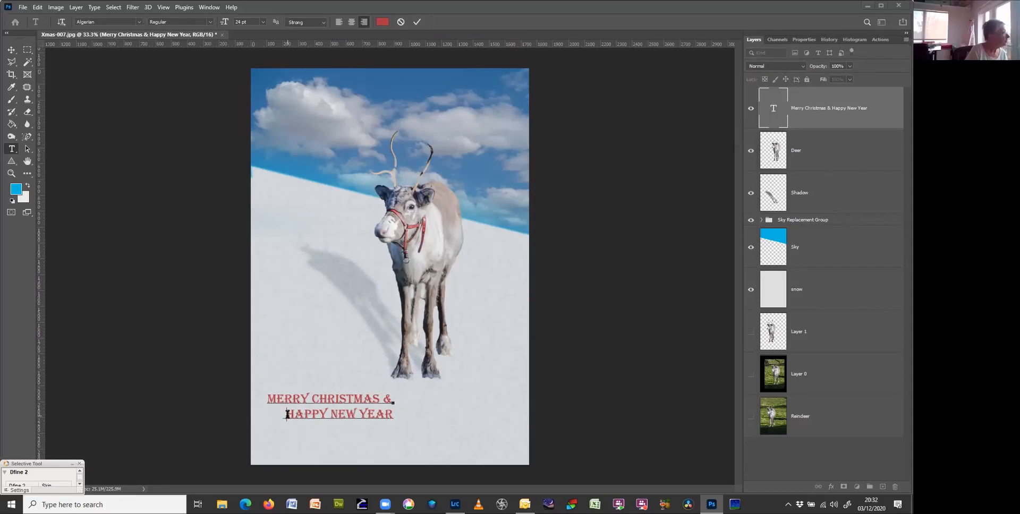
triple_click(313, 397)
triple_click(340, 398)
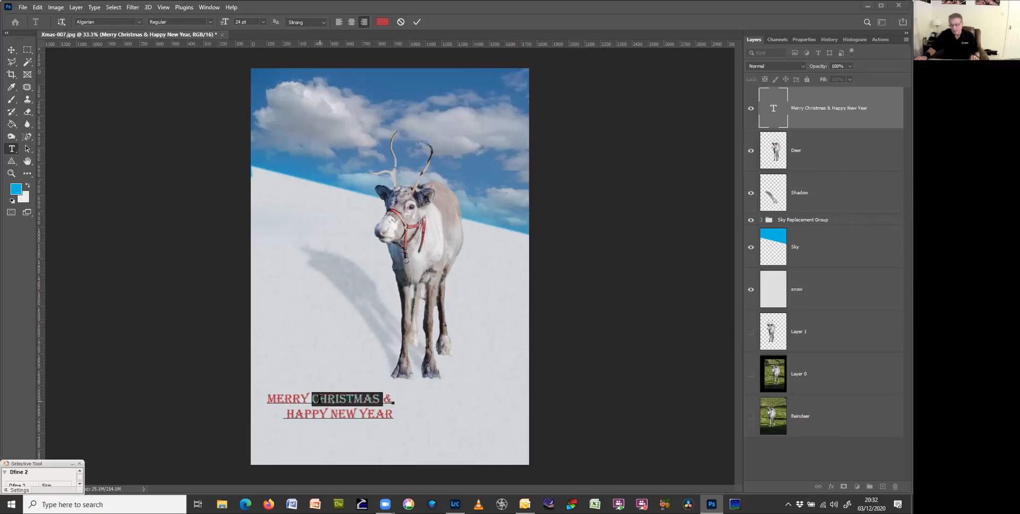
key(ctrl+a)
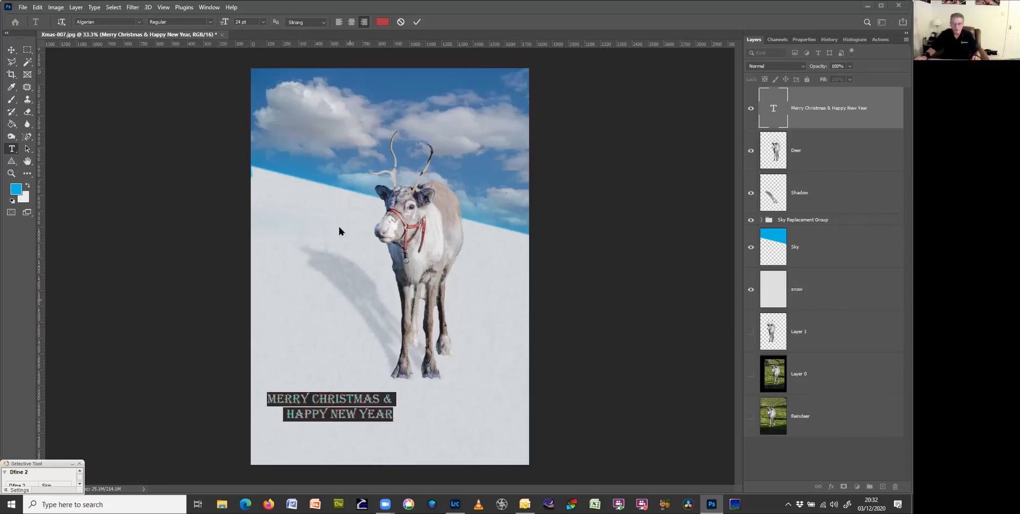
click(339, 23)
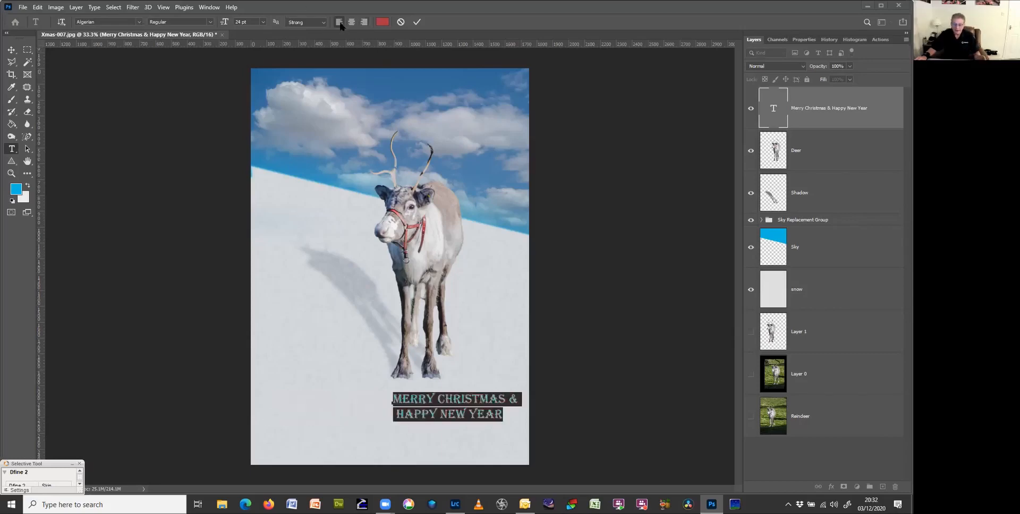
click(352, 22)
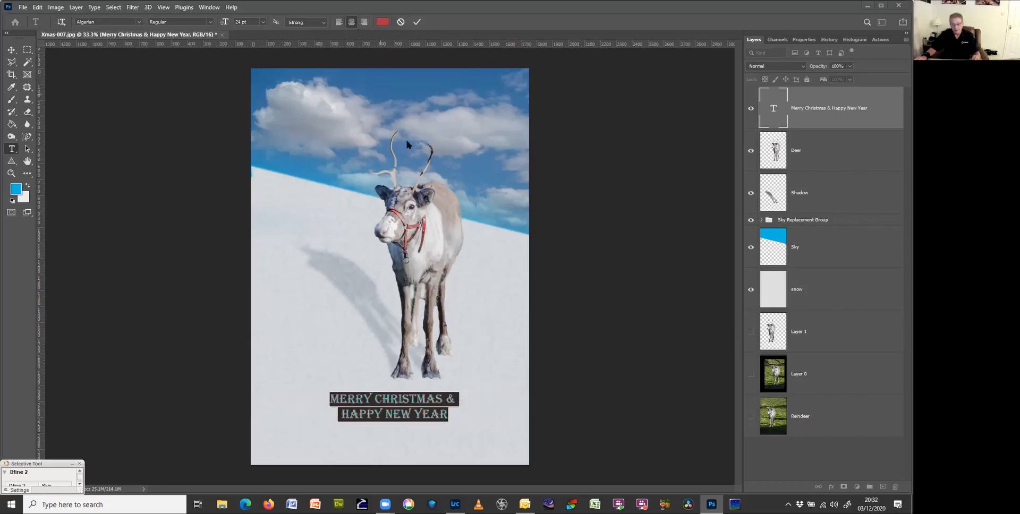
click(417, 22)
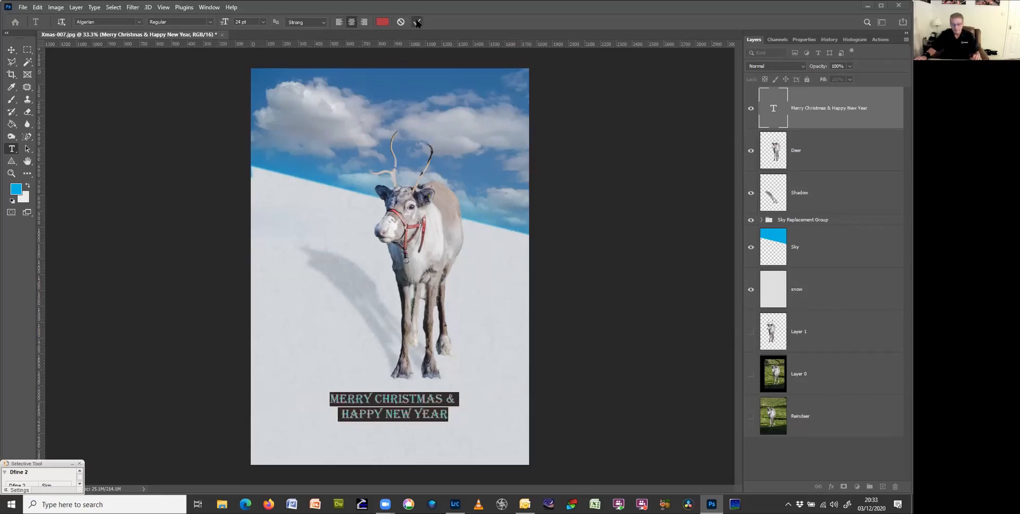
- Enlarge the whole greeting to 30 pt and nudge it slightly down and to the right beneath the reindeer
triple_click(397, 412)
key(ctrl+a)
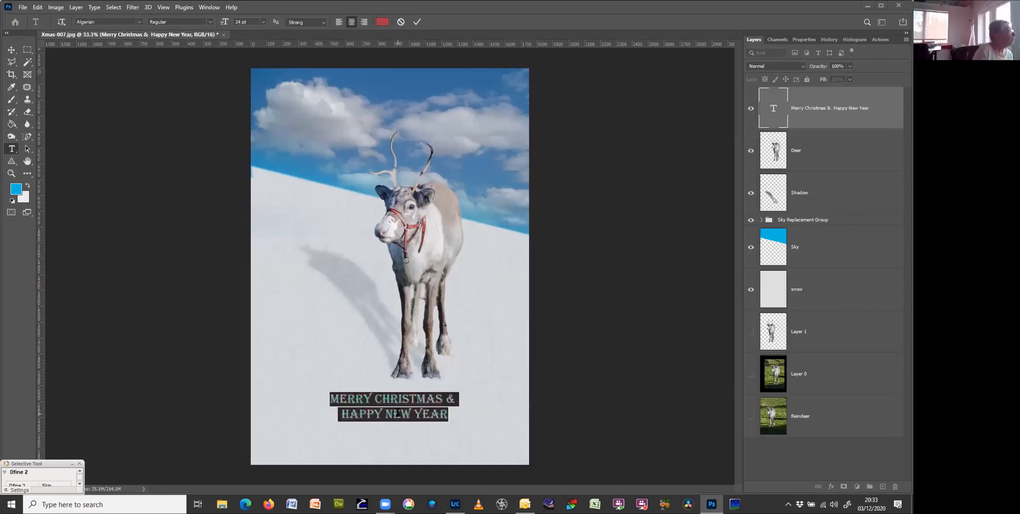
click(263, 22)
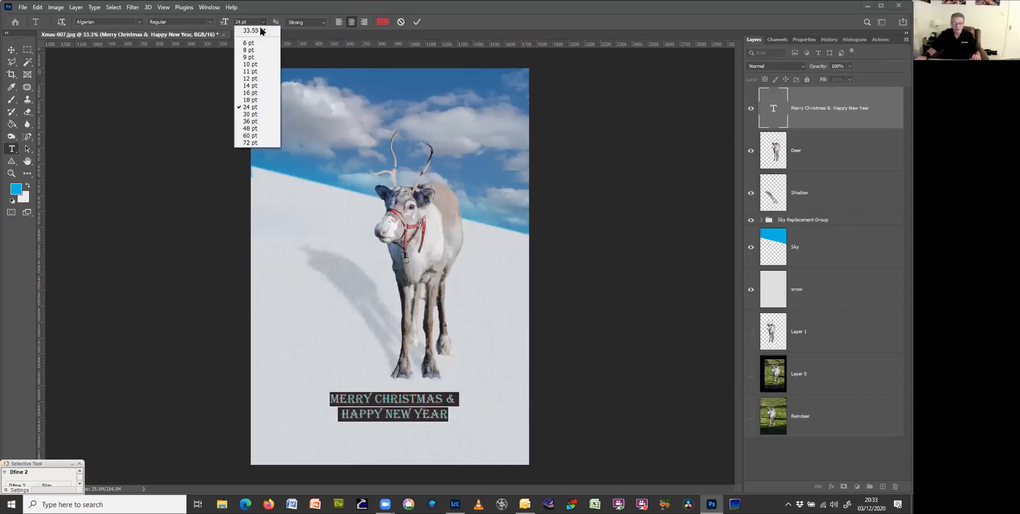
click(245, 114)
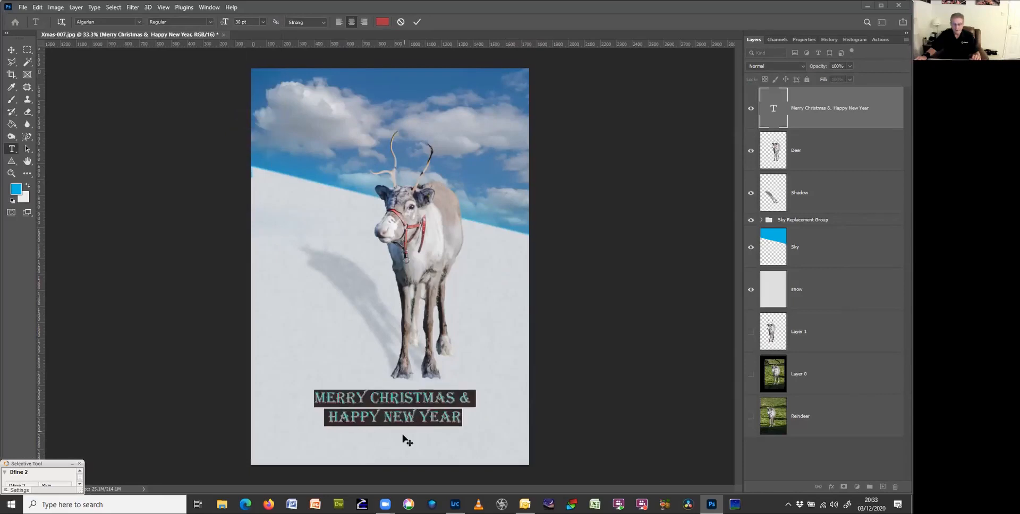
drag(401, 446, 405, 449)
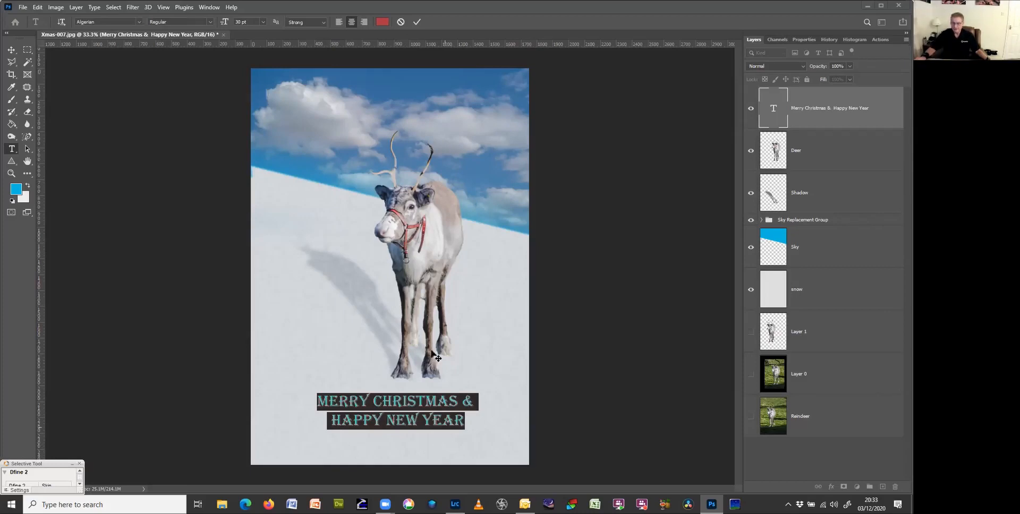
click(416, 23)
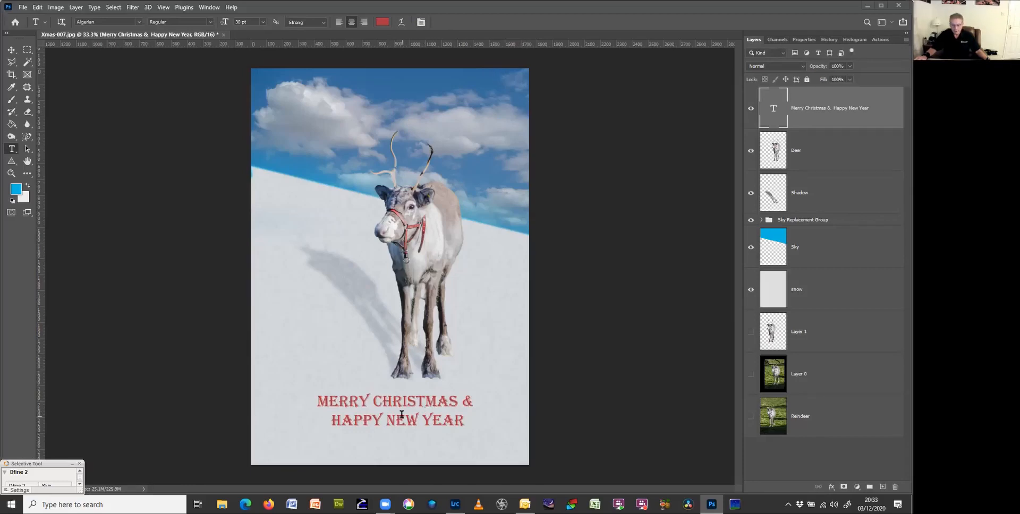
- Warp the greeting text with the horizontal Arch style and a bend of -30%
click(401, 22)
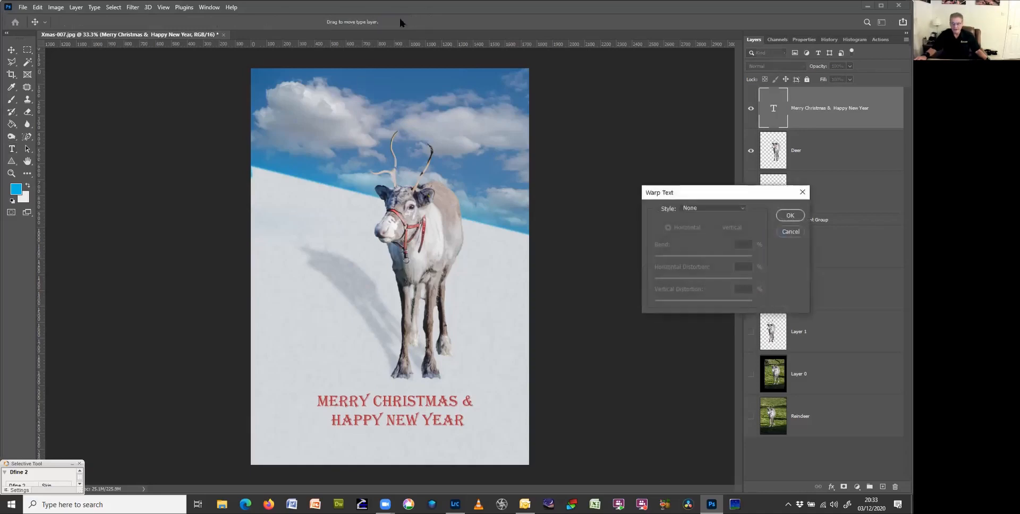
click(789, 231)
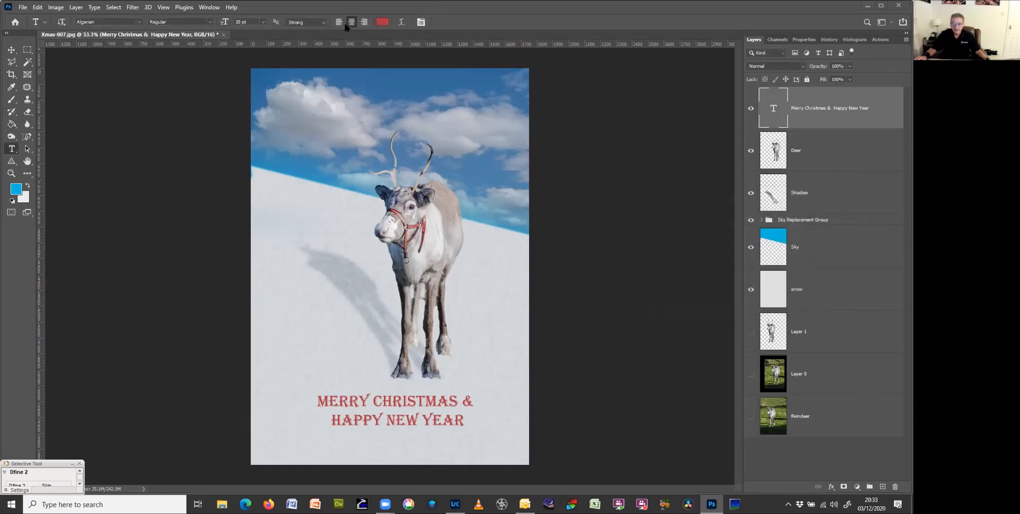
click(400, 21)
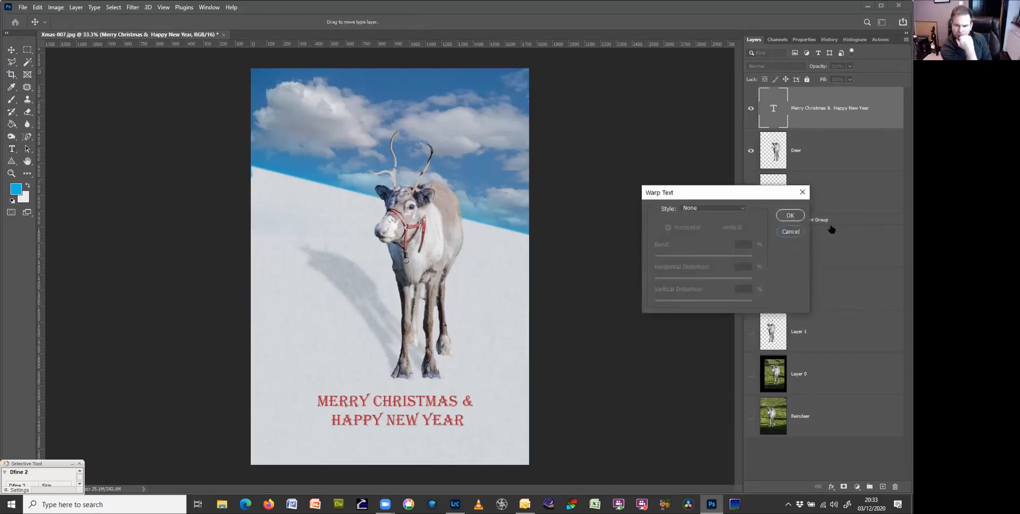
drag(711, 193, 606, 74)
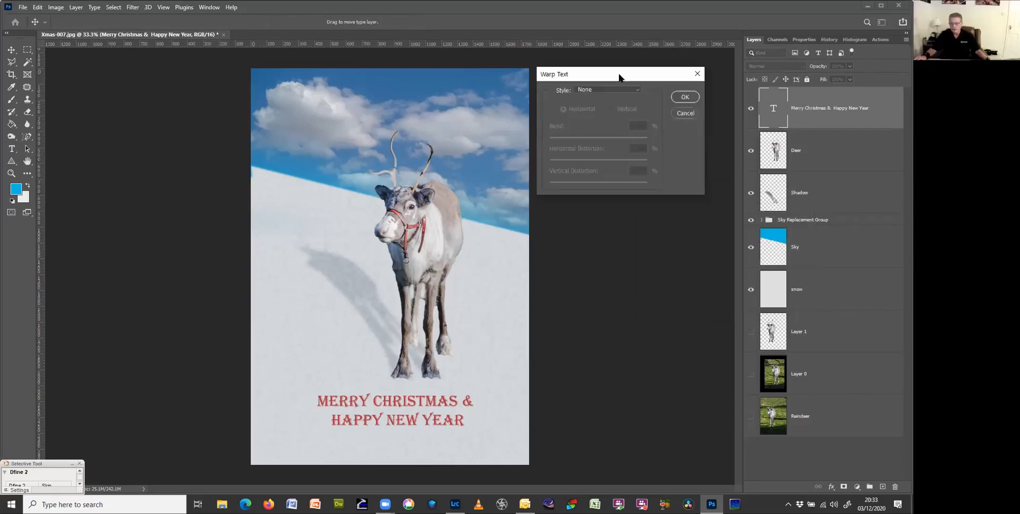
click(638, 91)
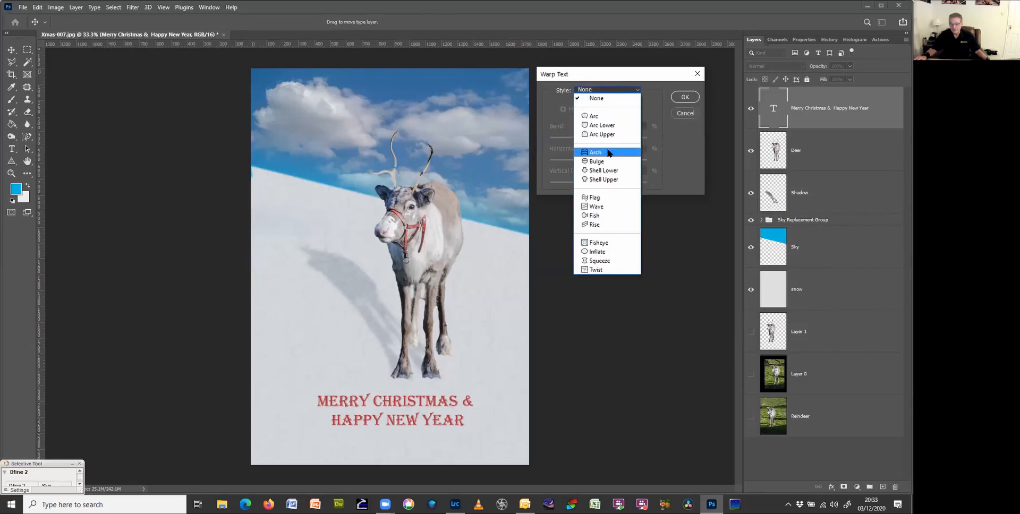
click(596, 153)
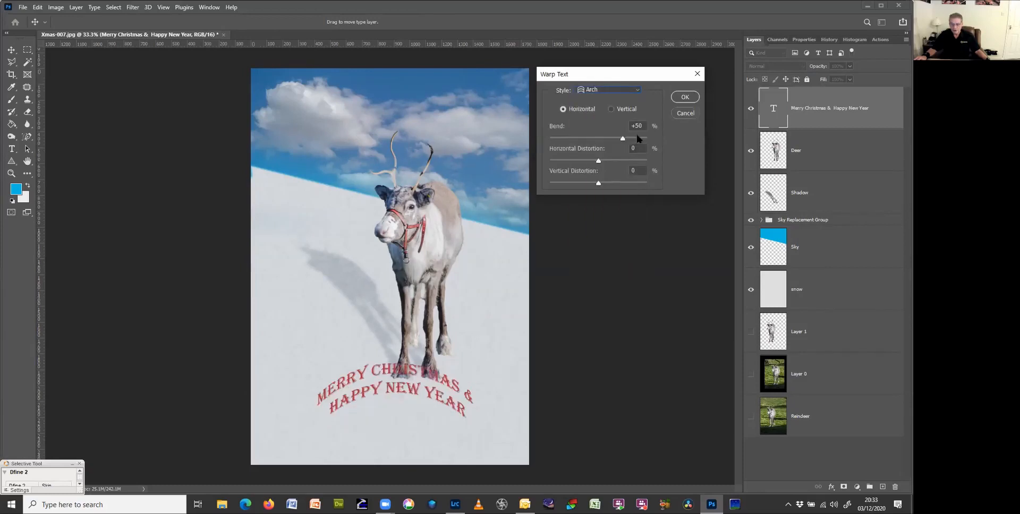
drag(623, 140, 584, 140)
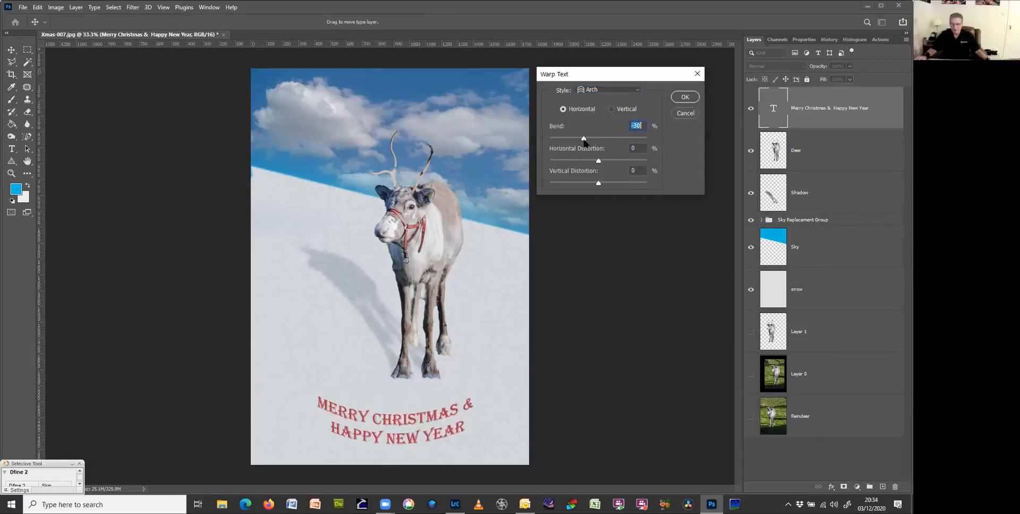
click(684, 97)
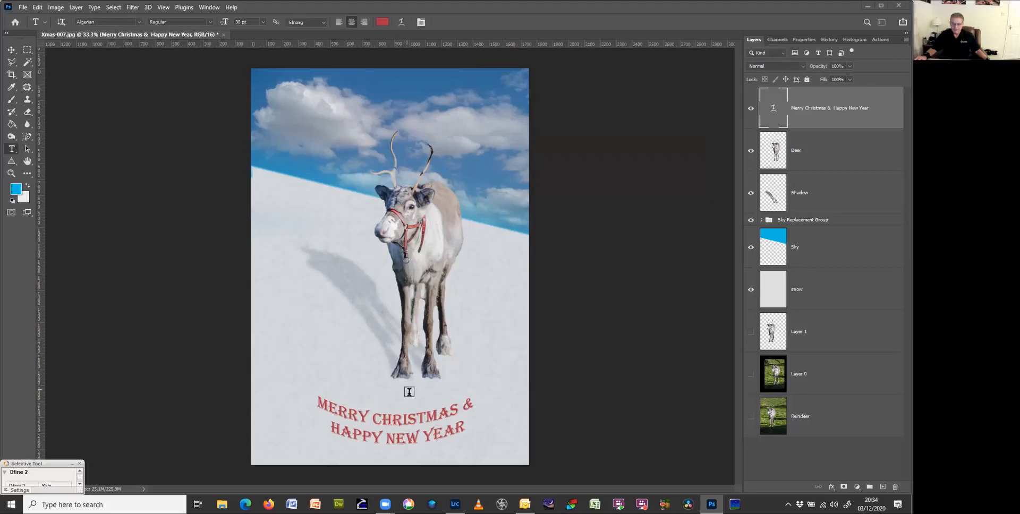
- Move the greeting text slightly up toward the reindeer's hooves and add a Drop Shadow effect to its layer
key(v)
drag(396, 431, 396, 415)
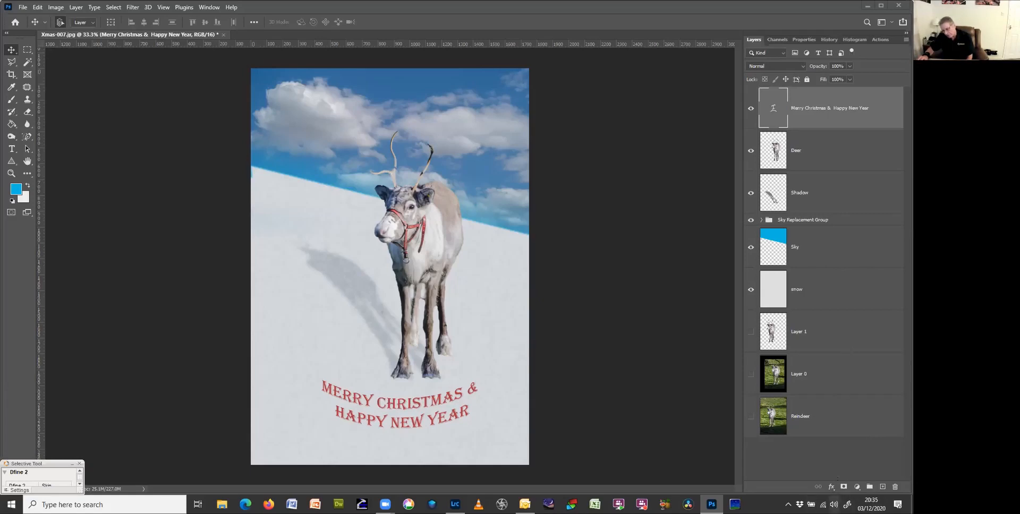
click(831, 491)
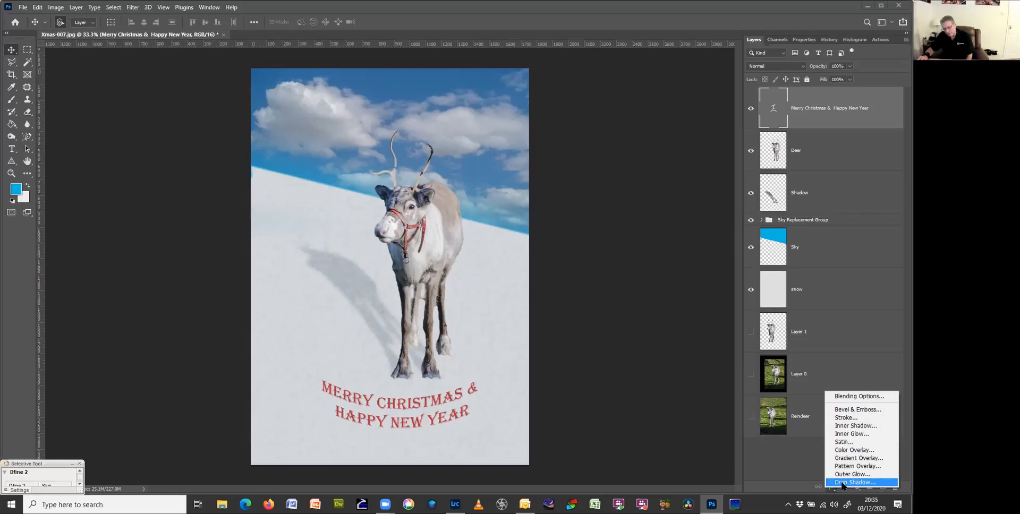
click(841, 483)
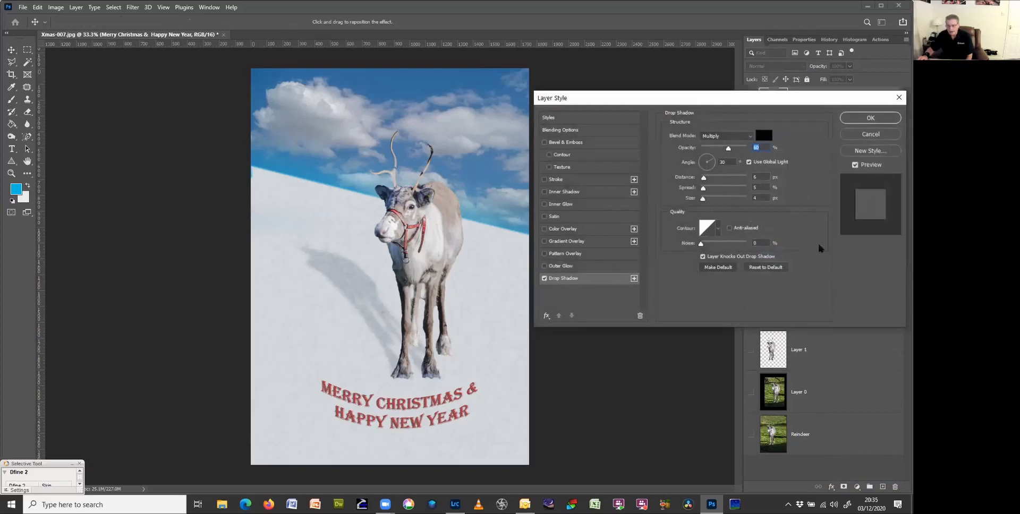
drag(748, 97, 762, 68)
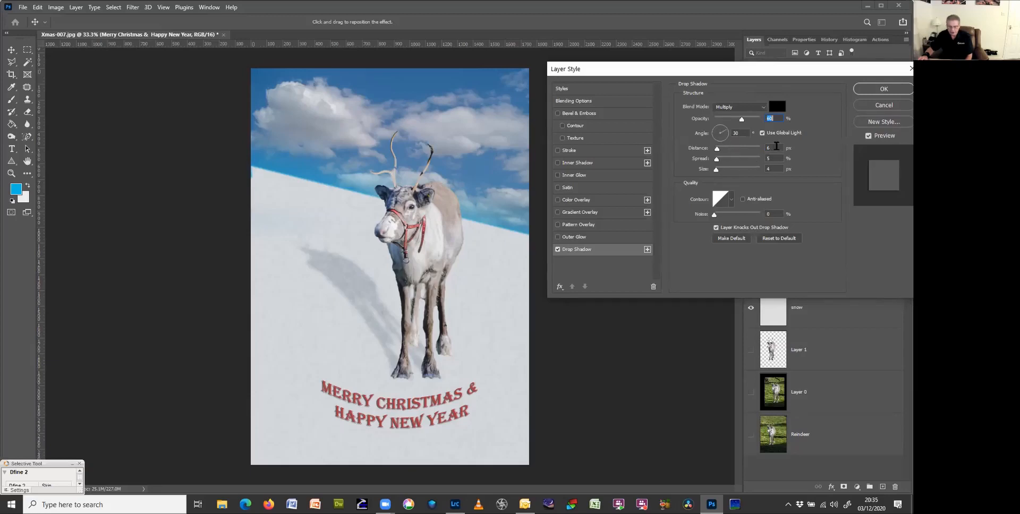
- Try a drop shadow distance of 9 px, a spread of 9% and a size of 9 px
drag(779, 148, 728, 154)
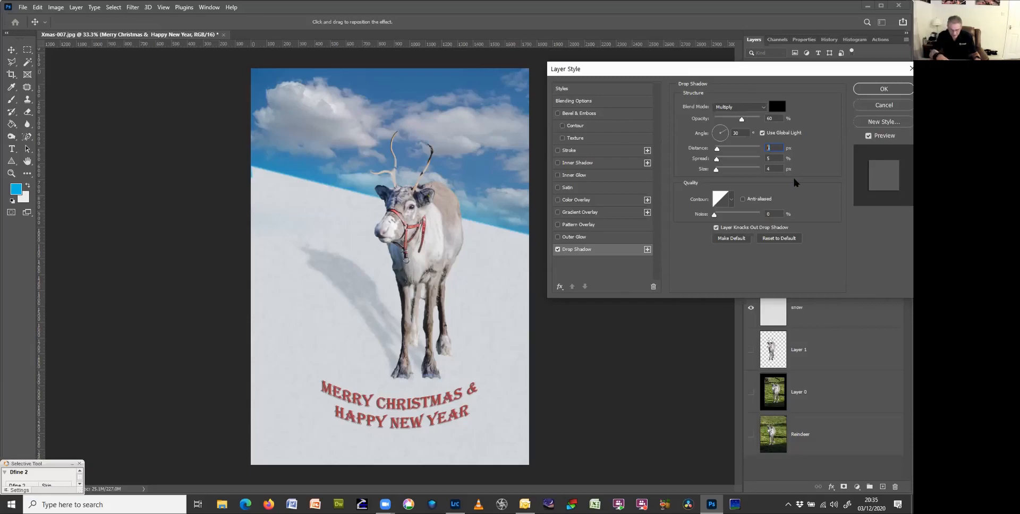
text(99)
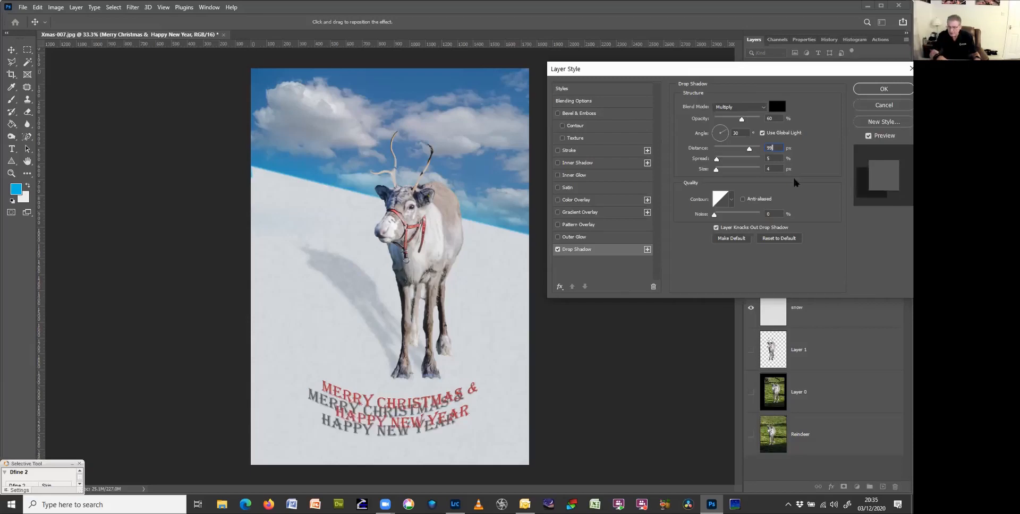
key(BackSpace)
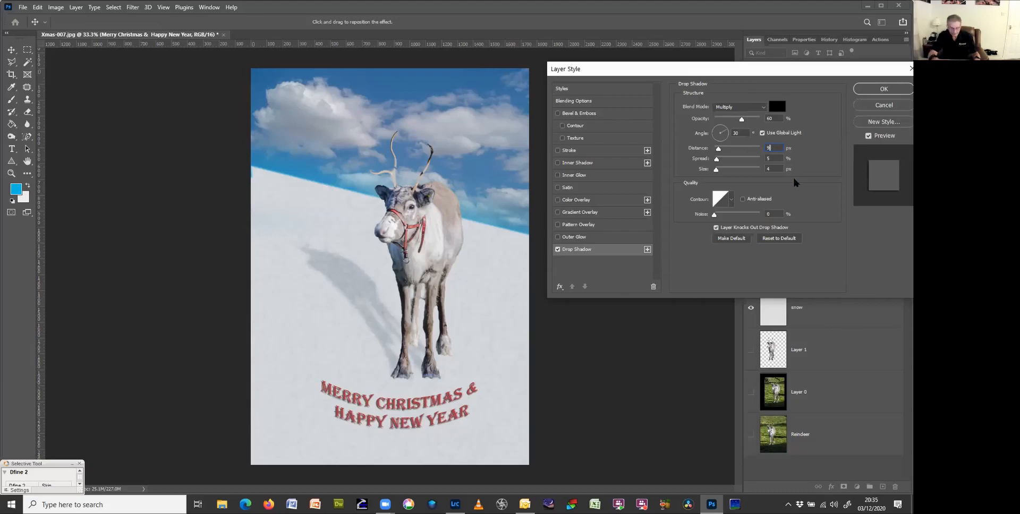
key(Tab)
text(9)
key(Tab)
text(9)
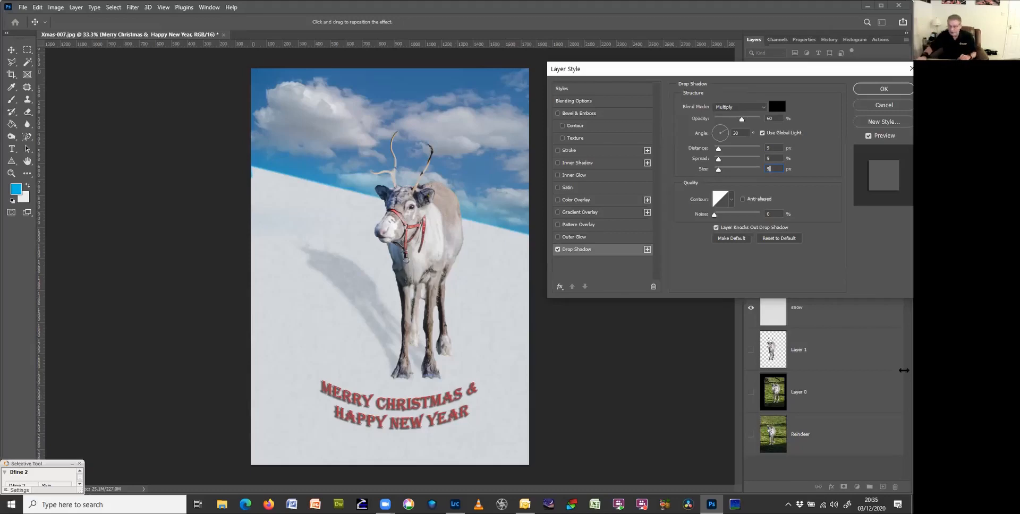
- Set the drop shadow's angle to -54°, distance to 5 px, spread to 5% and size to 5 px
click(724, 127)
drag(724, 129, 716, 169)
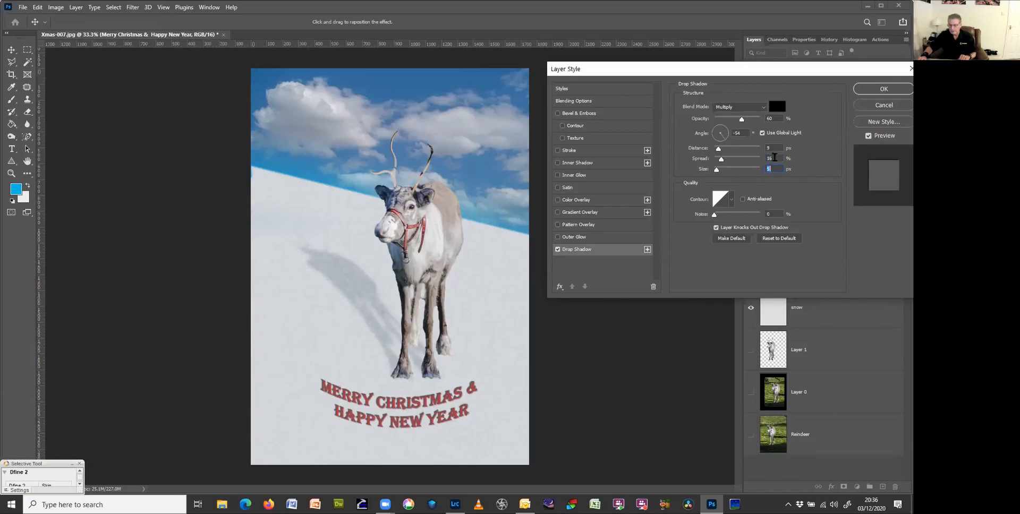
drag(777, 147, 696, 151)
text(5)
key(Tab)
text(5)
key(Tab)
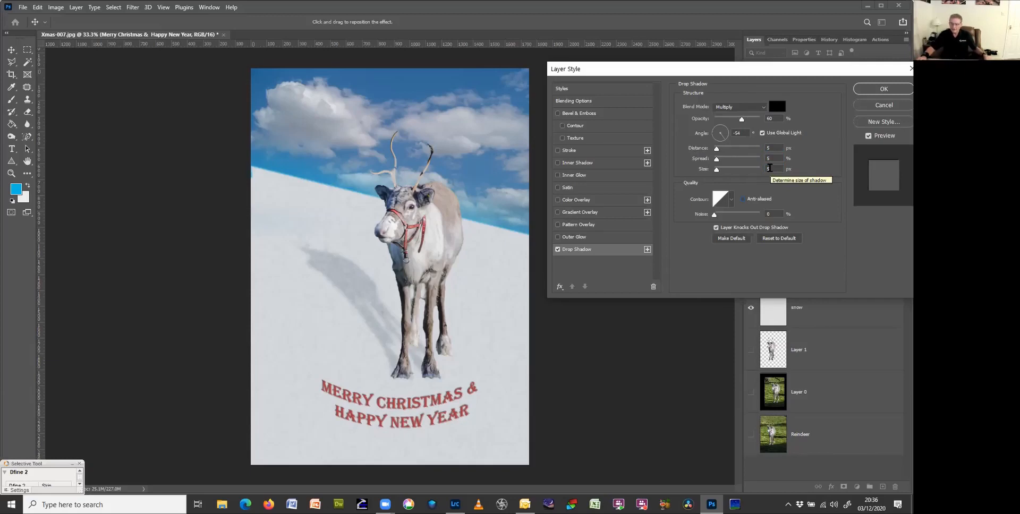
- Raise the drop shadow's opacity to 77% and apply the layer style to the greeting
mouse_move(742, 119)
mouse_down()
mouse_move(691, 132)
mouse_move(772, 130)
mouse_move(753, 126)
mouse_up()
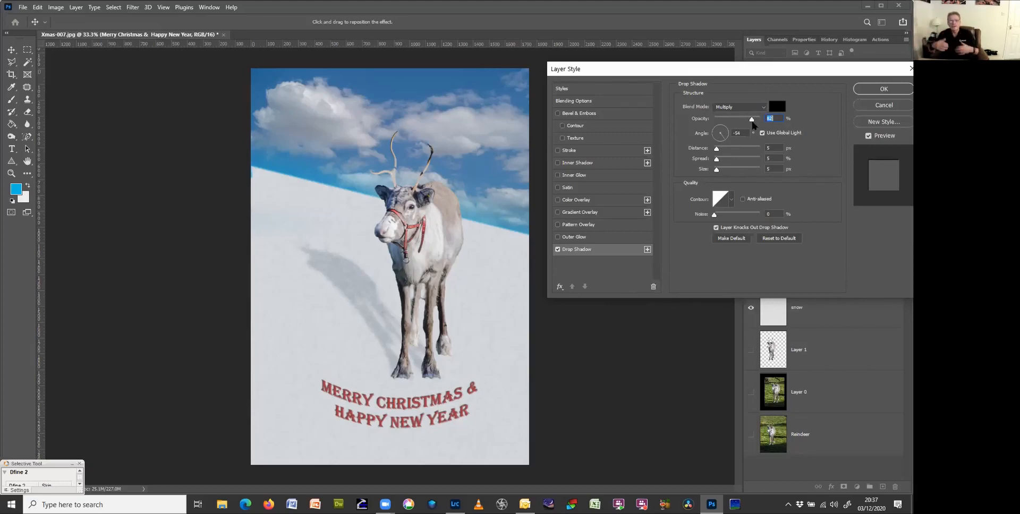
drag(753, 125, 751, 124)
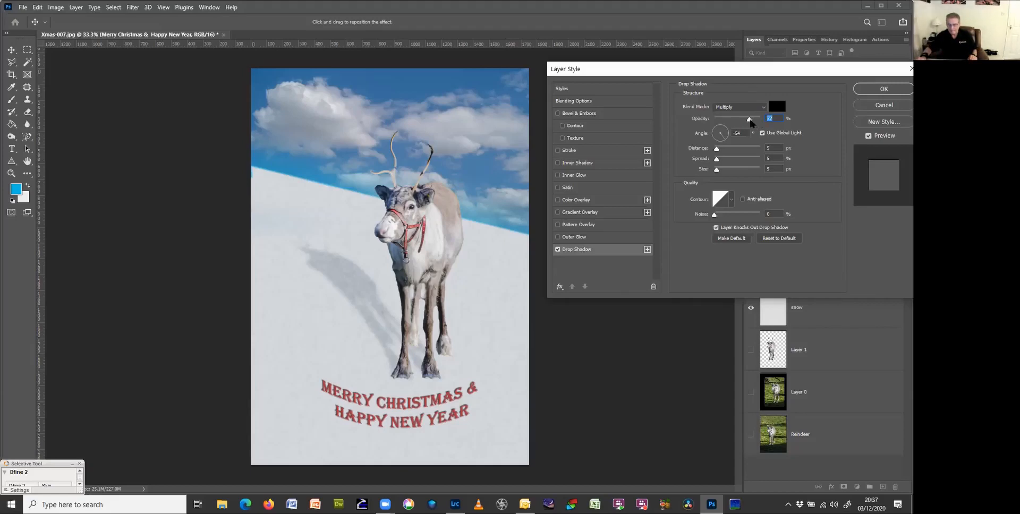
click(884, 89)
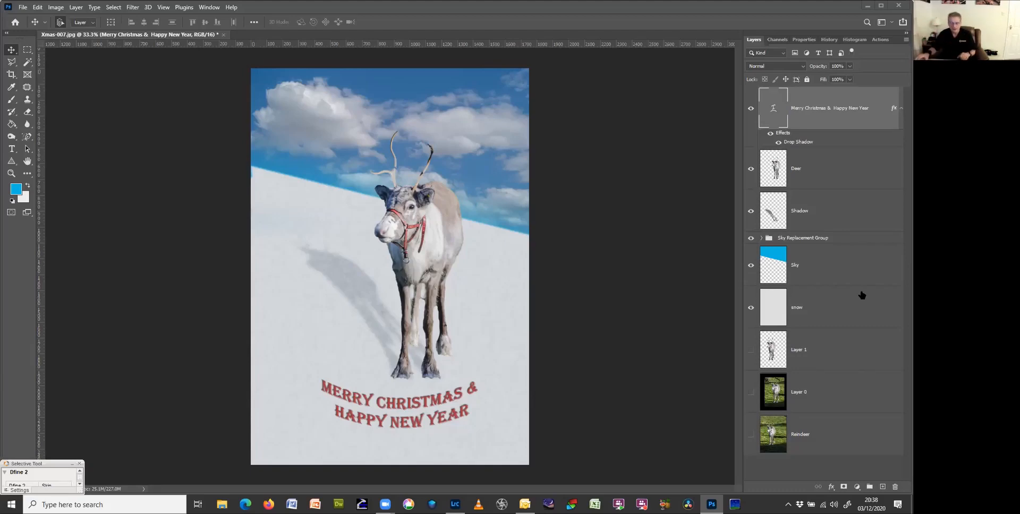
- Start saving the document under a new name in the Xmas Card folder, with Photoshop (PSD) as the file type
click(21, 8)
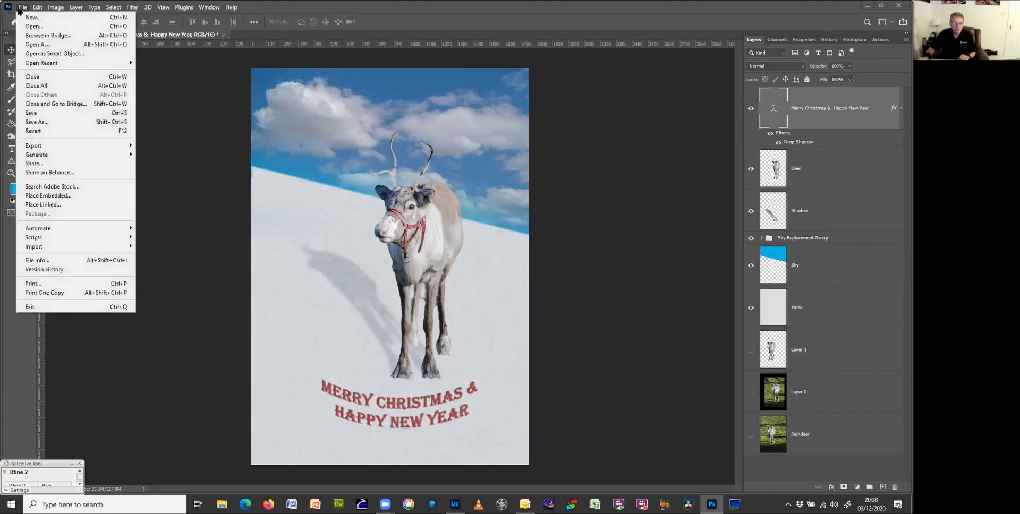
click(47, 127)
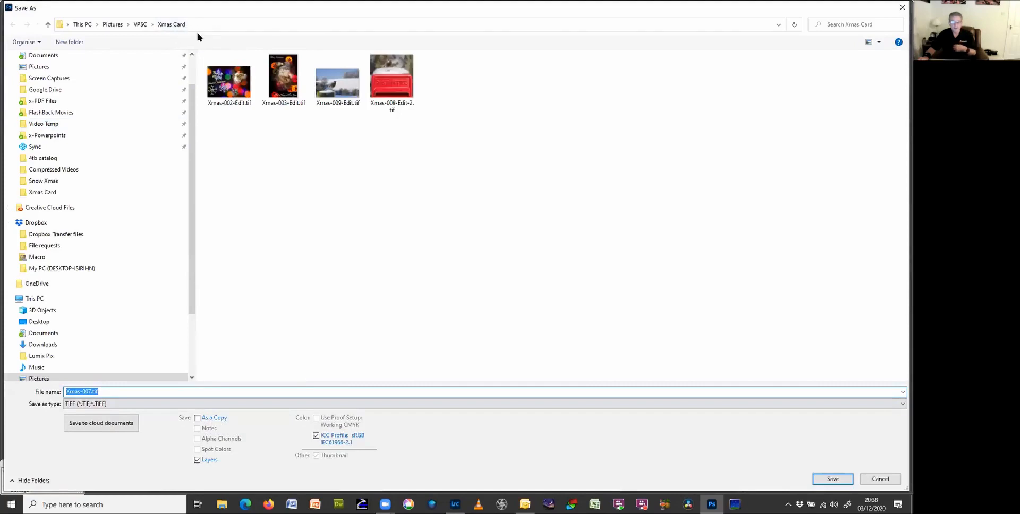
click(126, 390)
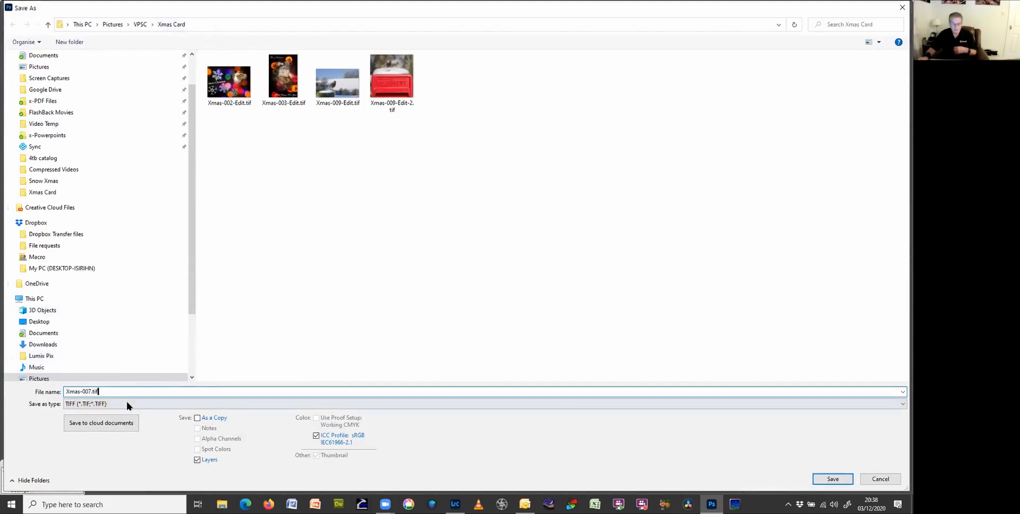
click(127, 405)
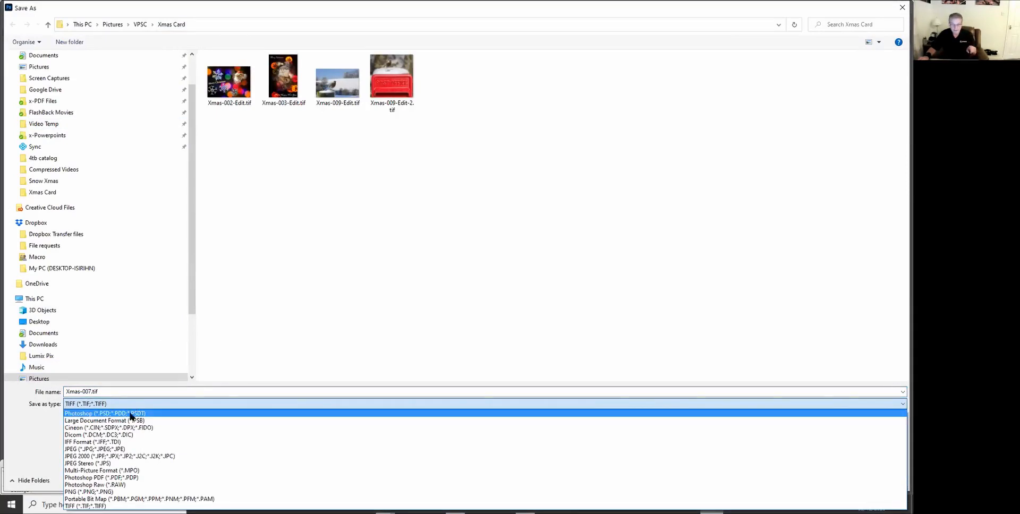
click(131, 413)
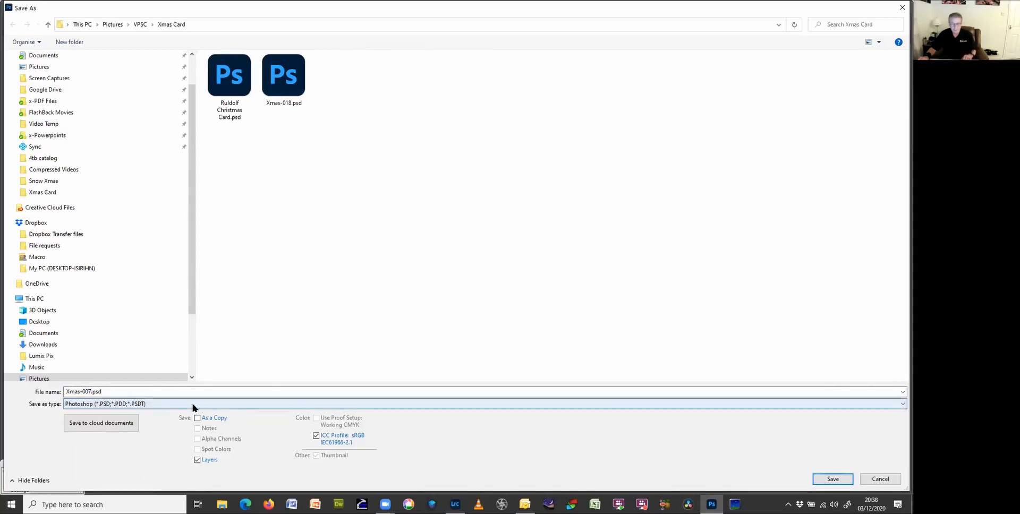
click(142, 390)
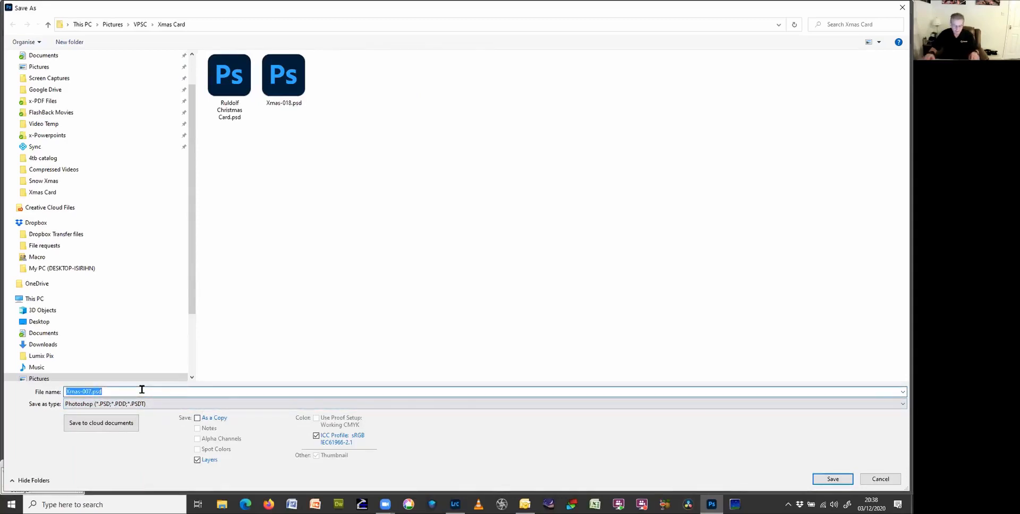
text(r)
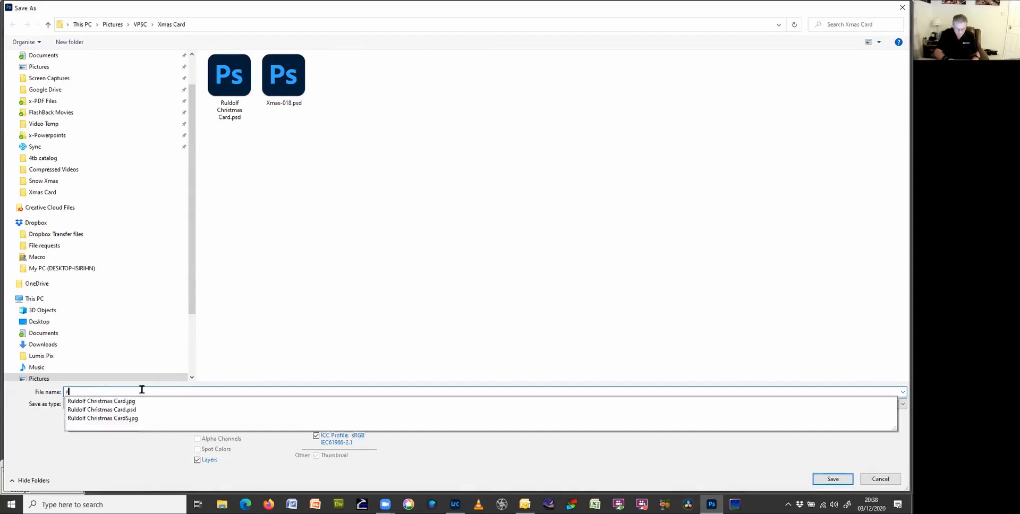
text(eiNDEE)
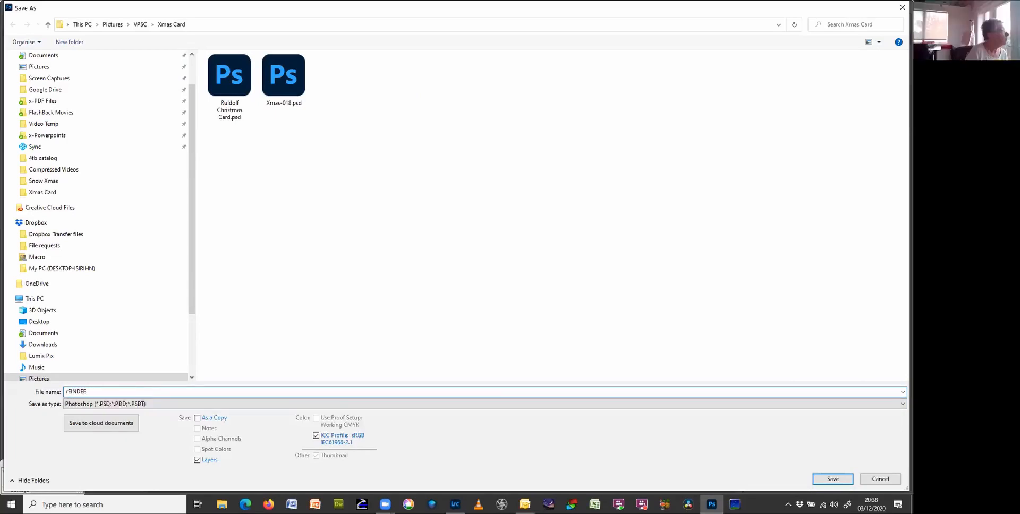
key(Tab)
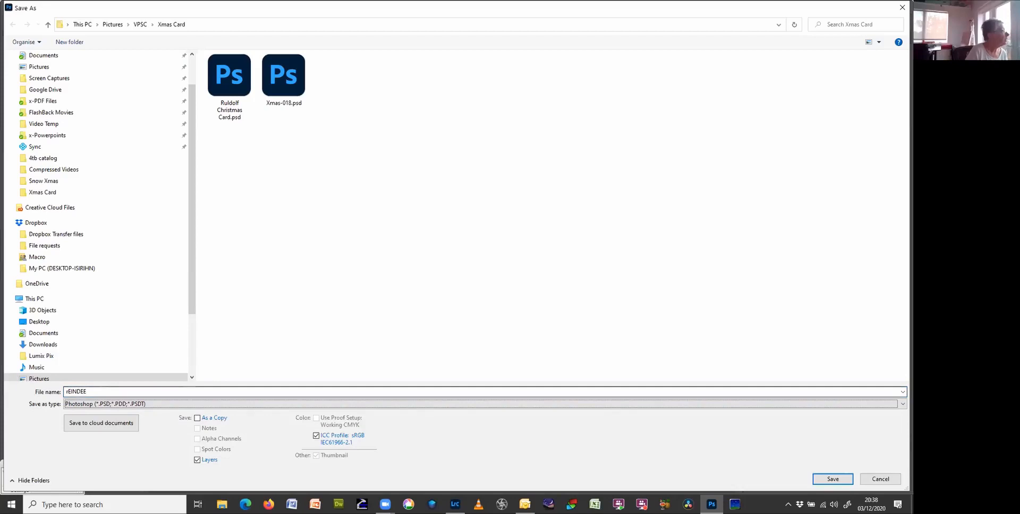
click(107, 391)
key(ctrl+a)
key(BackSpace)
text(r)
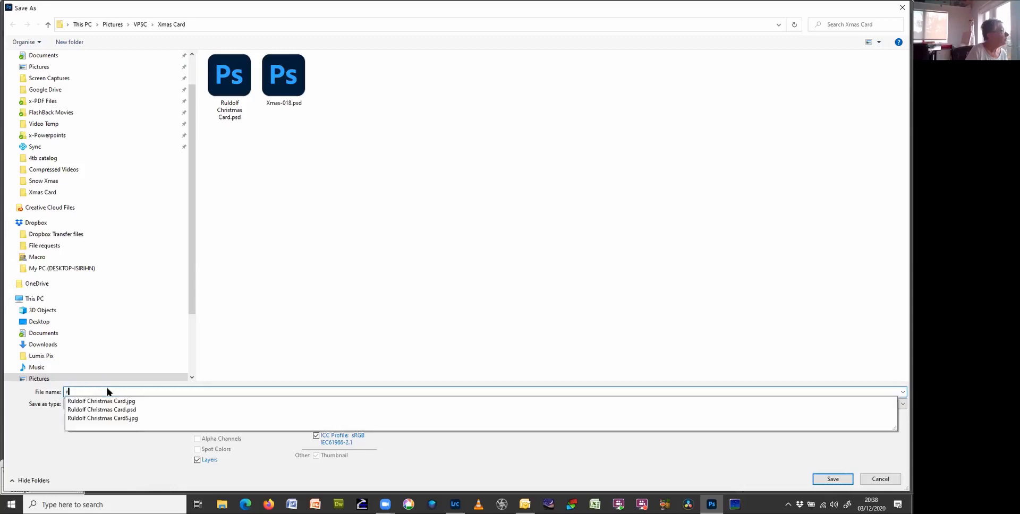
key(BackSpace)
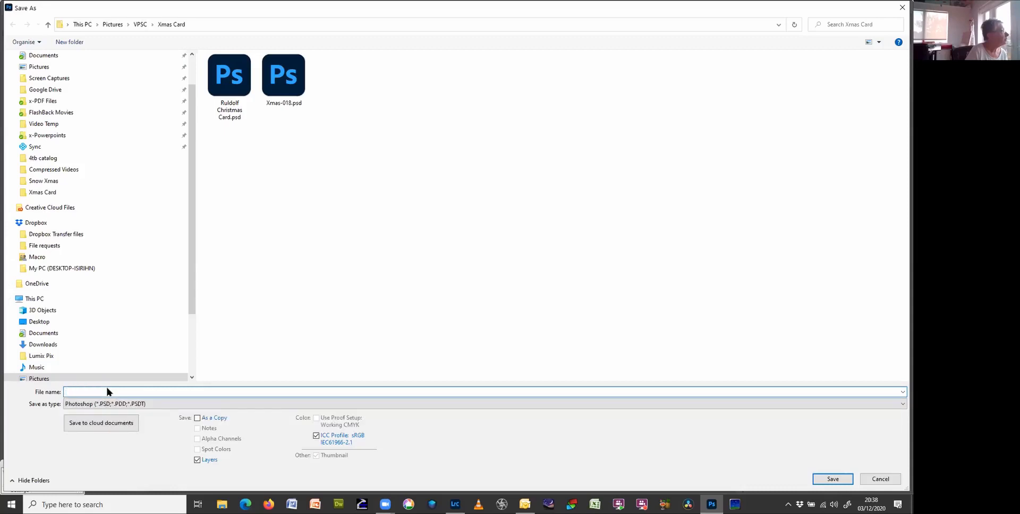
- Name the file Reindeer Christmas Card and save it with its layers
text(R)
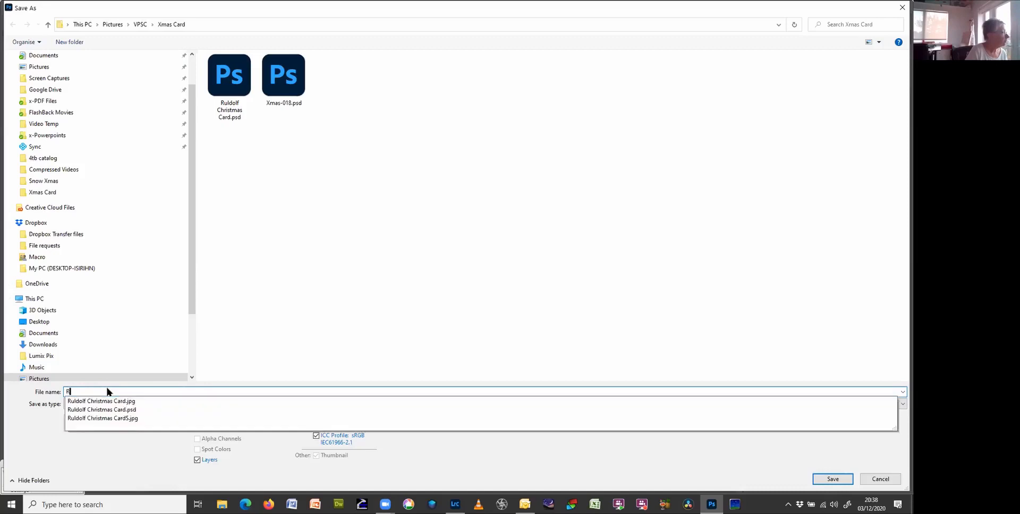
text(eind)
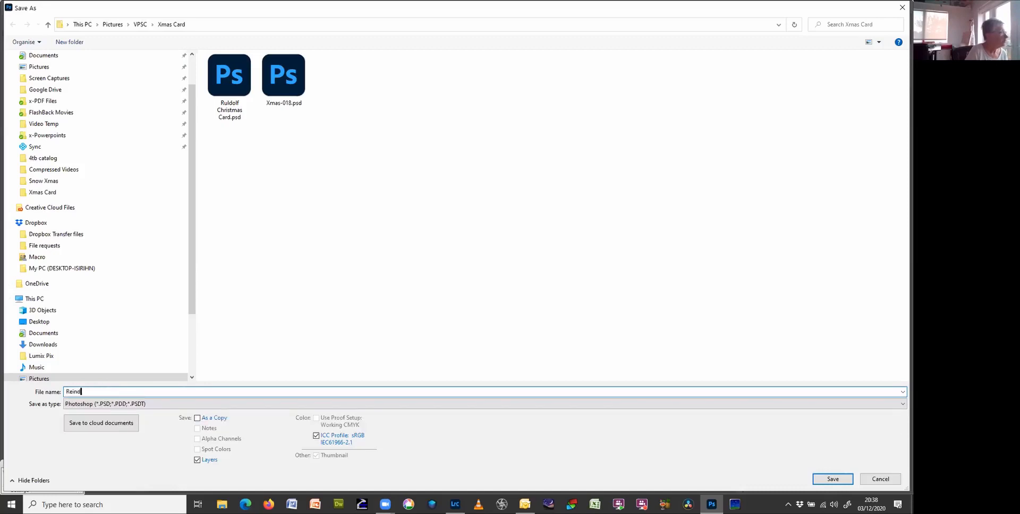
text(eer Ch)
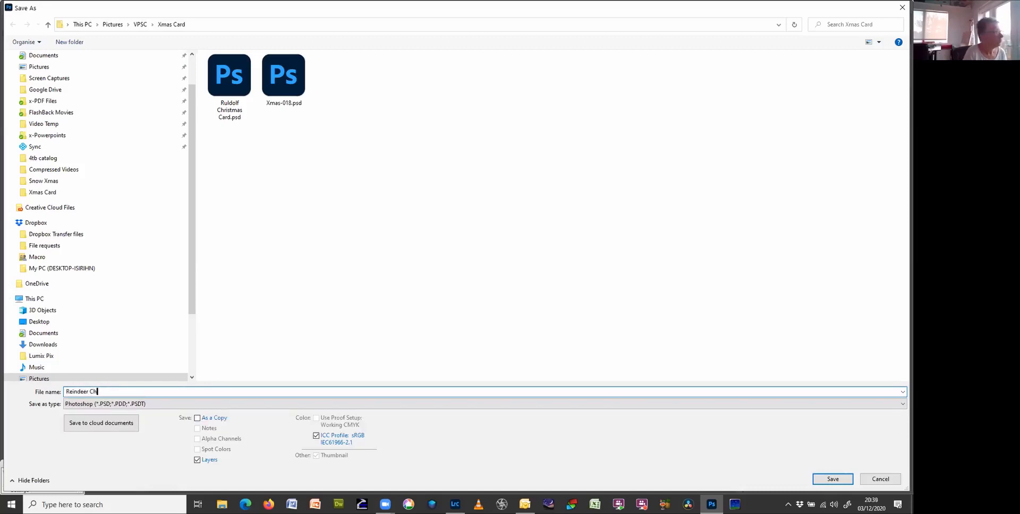
text(ristmas Card)
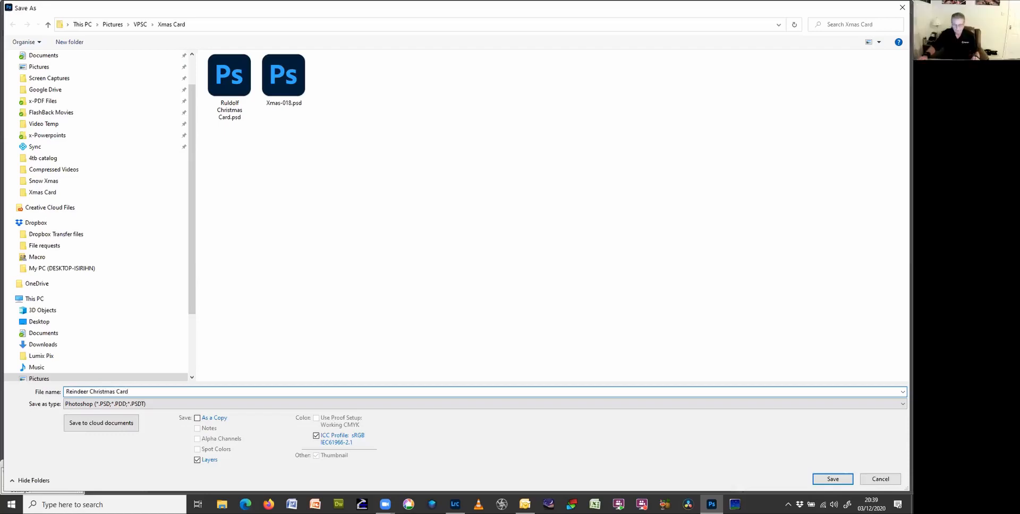
click(832, 479)
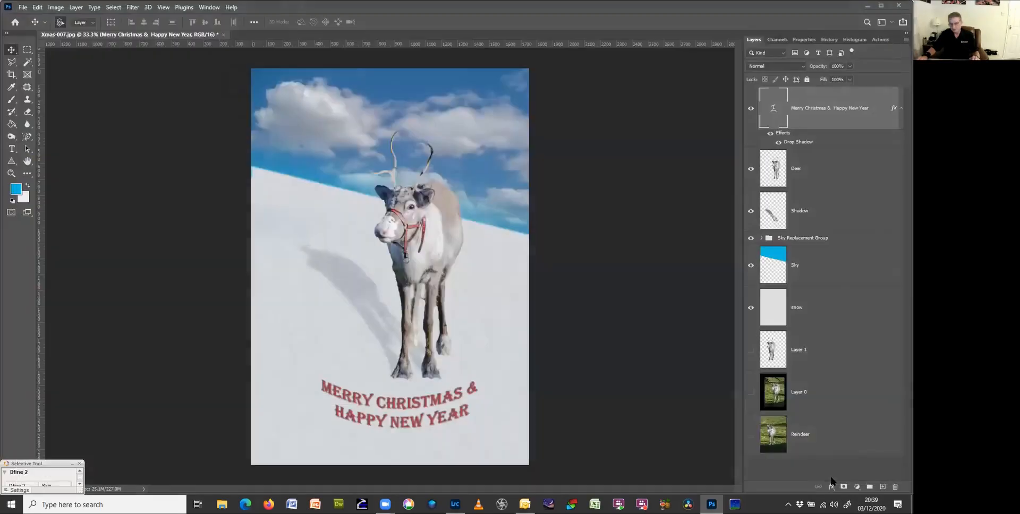
click(559, 142)
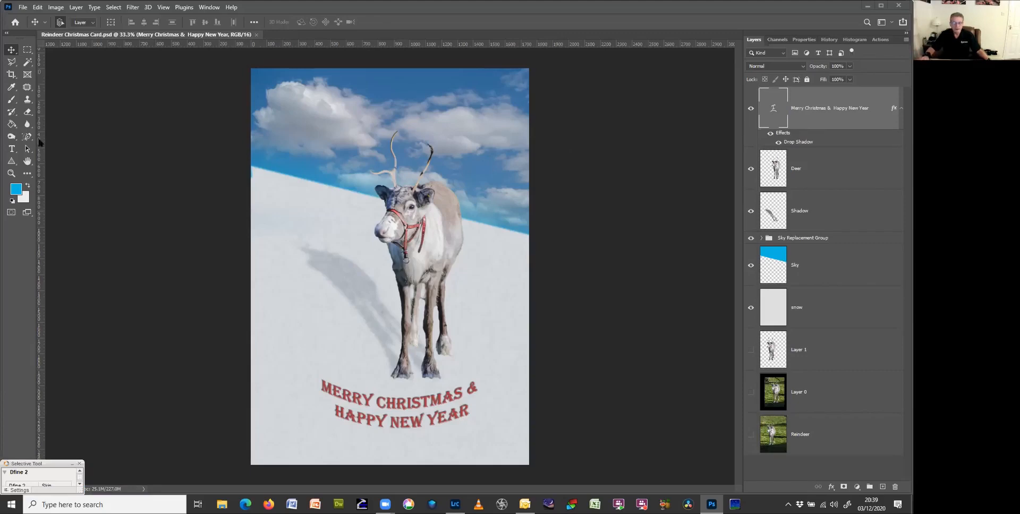
- Flatten the image into a single background layer, discarding the hidden layers
click(76, 8)
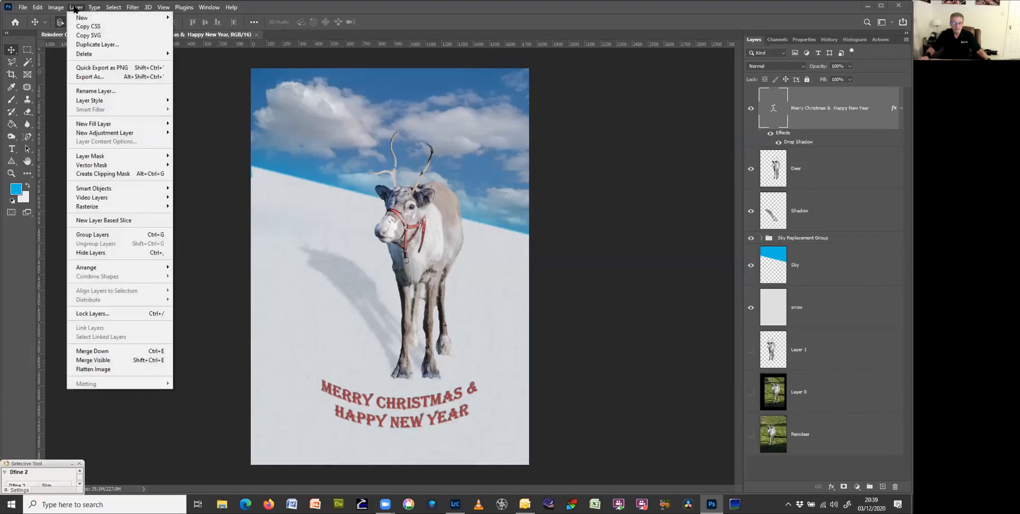
click(86, 370)
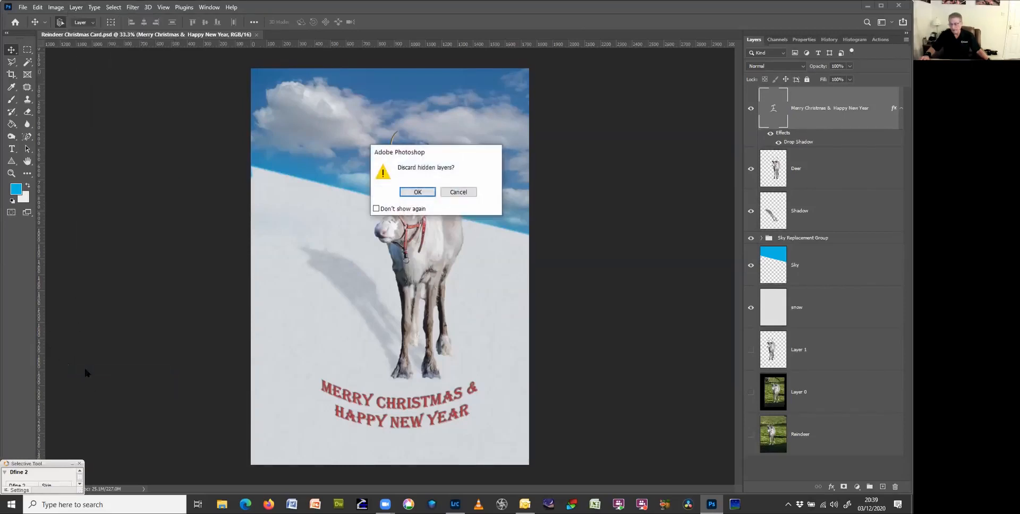
click(417, 192)
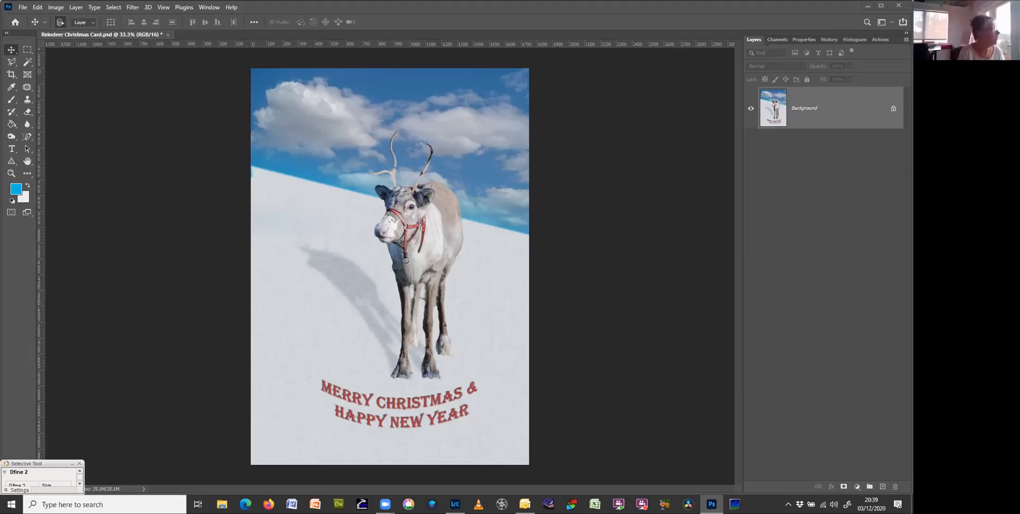
click(77, 8)
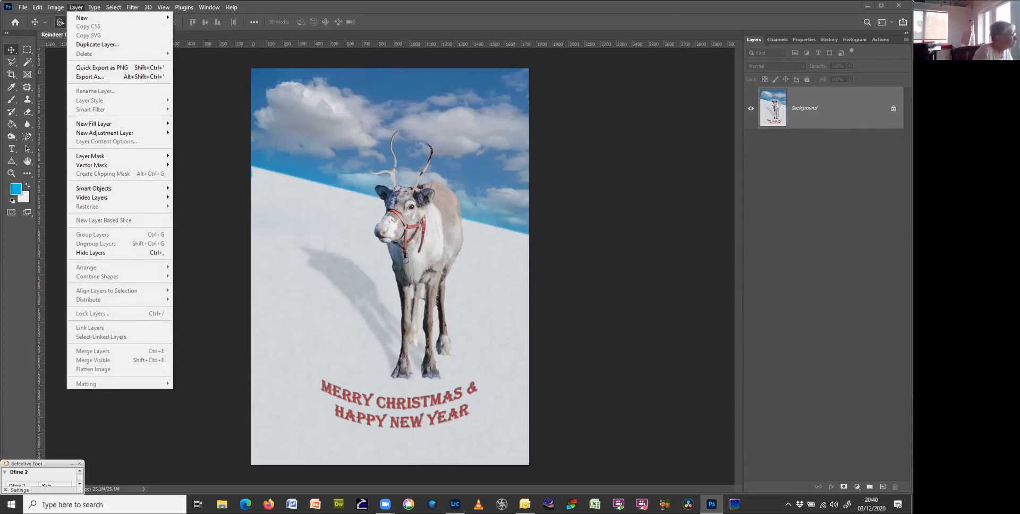
click(662, 22)
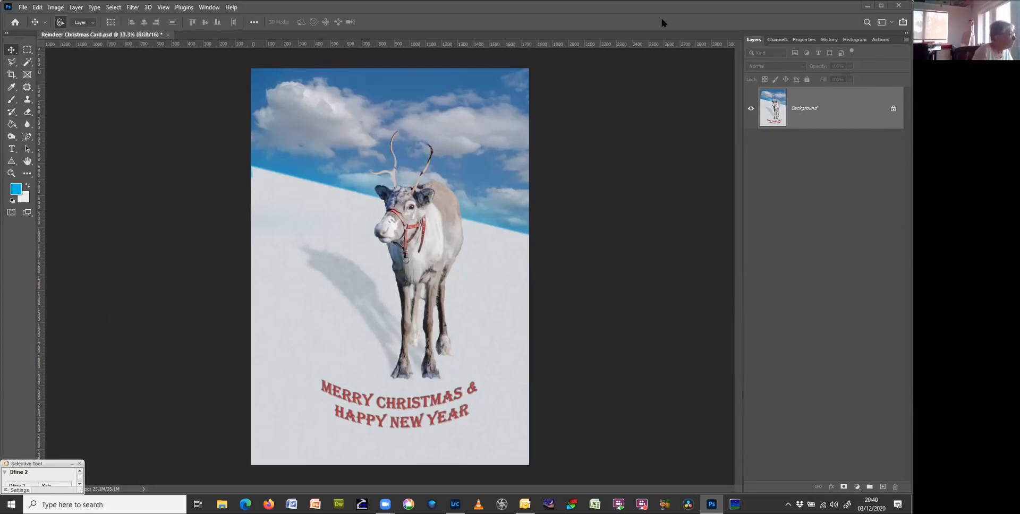
- Save a JPEG copy of the flattened Reindeer Christmas Card in the Xmas Card folder at Maximum quality
click(22, 7)
click(44, 122)
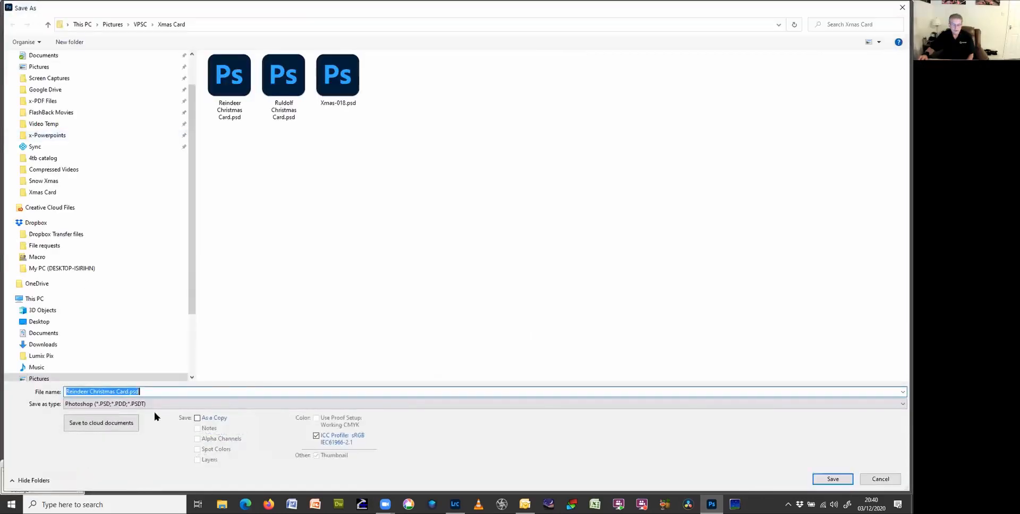
click(155, 404)
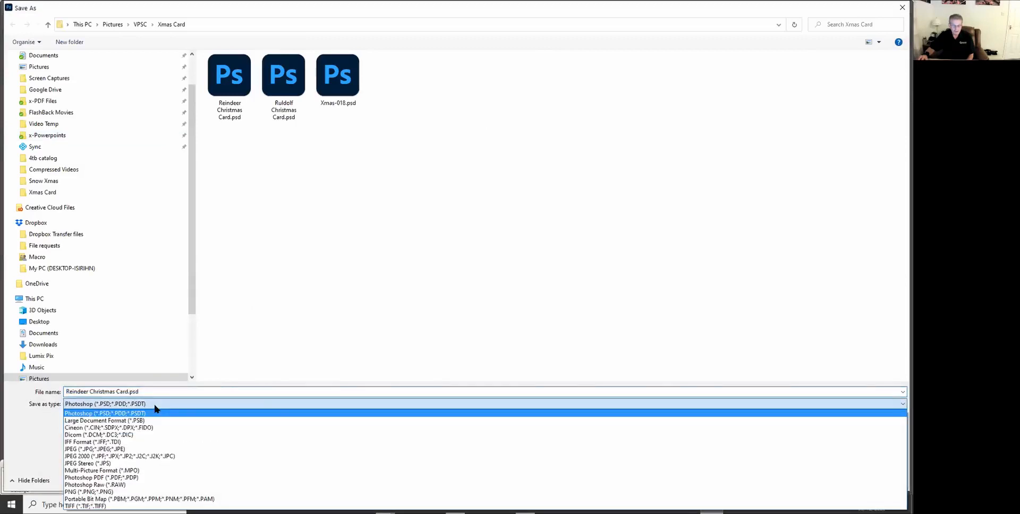
click(117, 449)
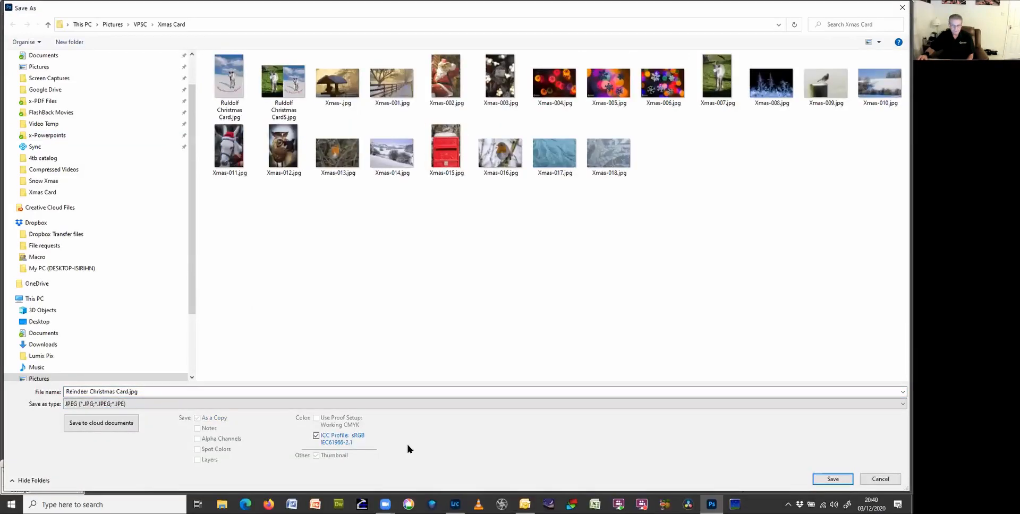
click(824, 479)
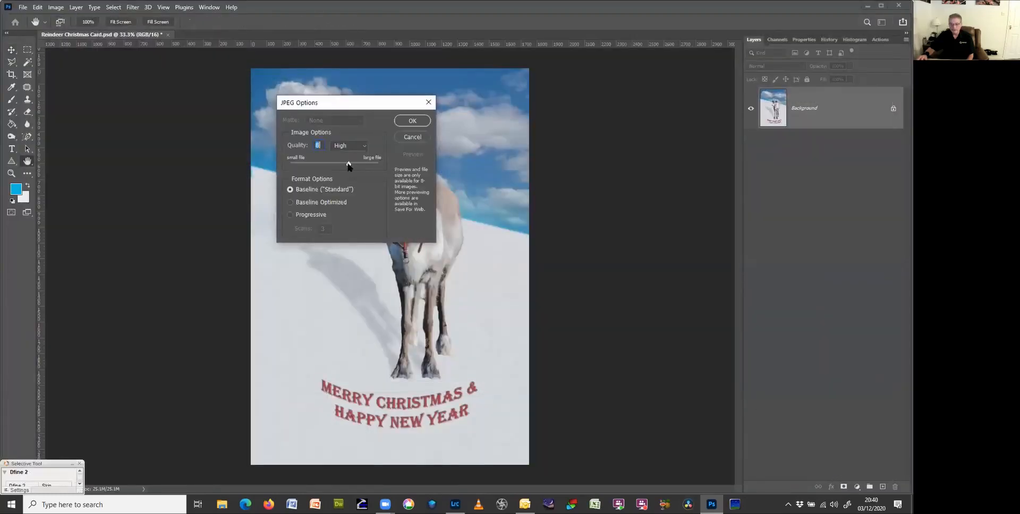
click(365, 146)
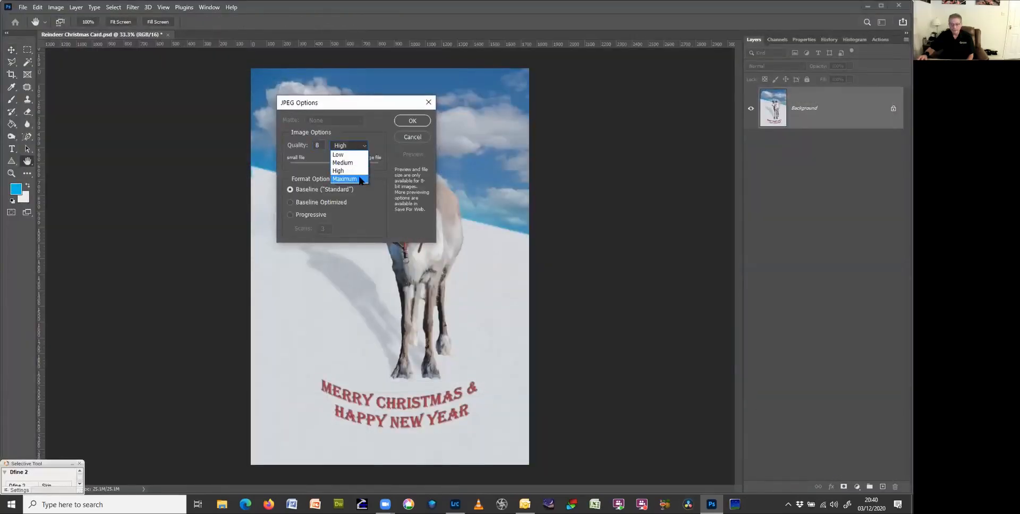
click(361, 180)
click(413, 121)
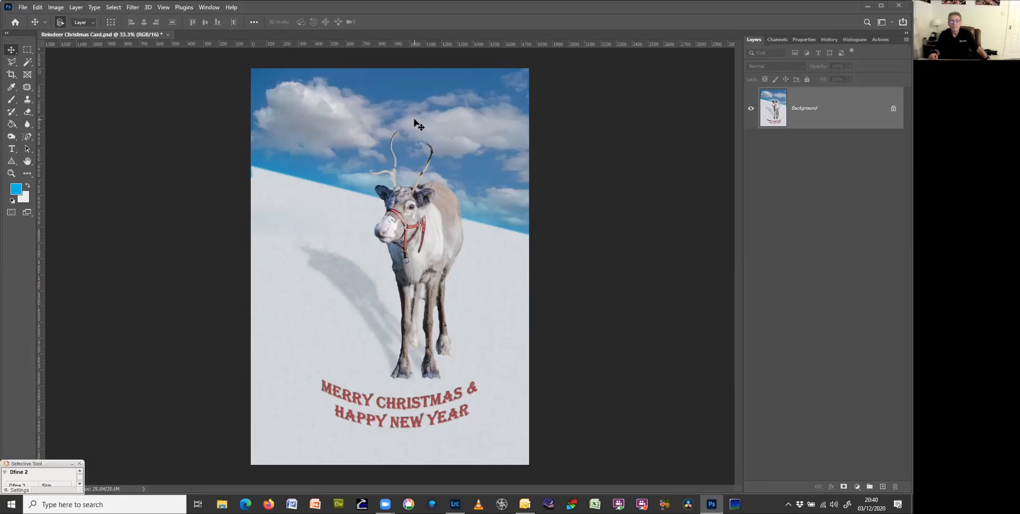
- Close the card document with its changes saved and switch to Lightroom Classic
click(168, 35)
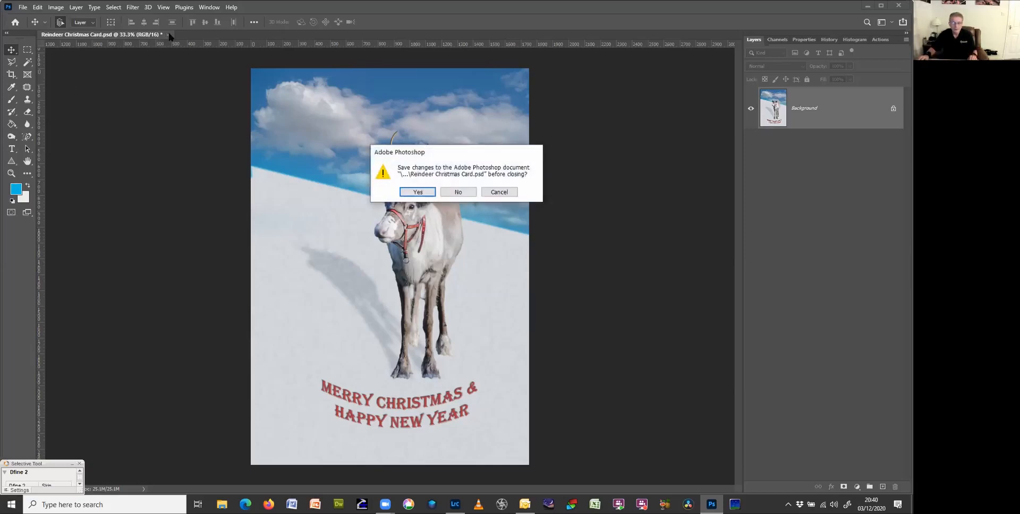
click(427, 192)
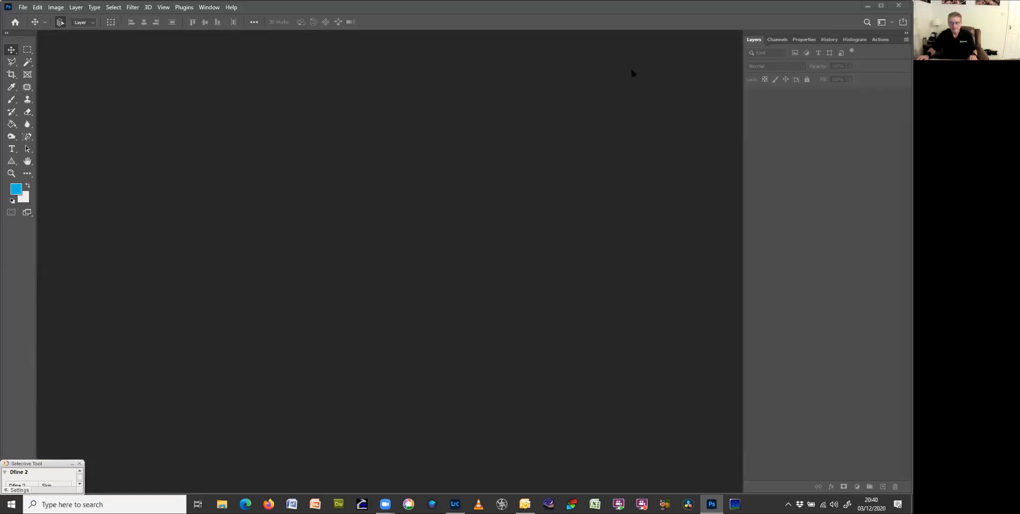
click(869, 6)
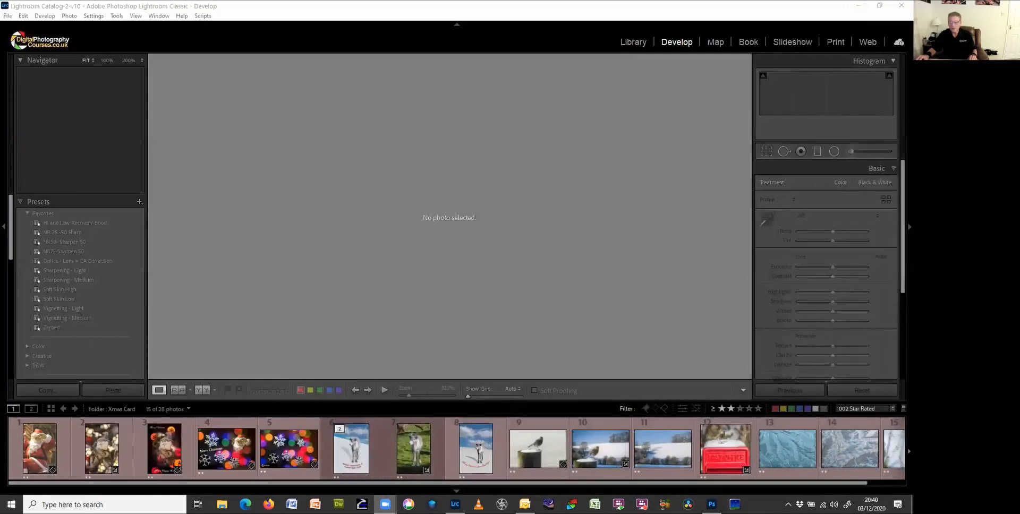
- Synchronize the Xmas Card folder in the Library so that new photos are imported
key(e)
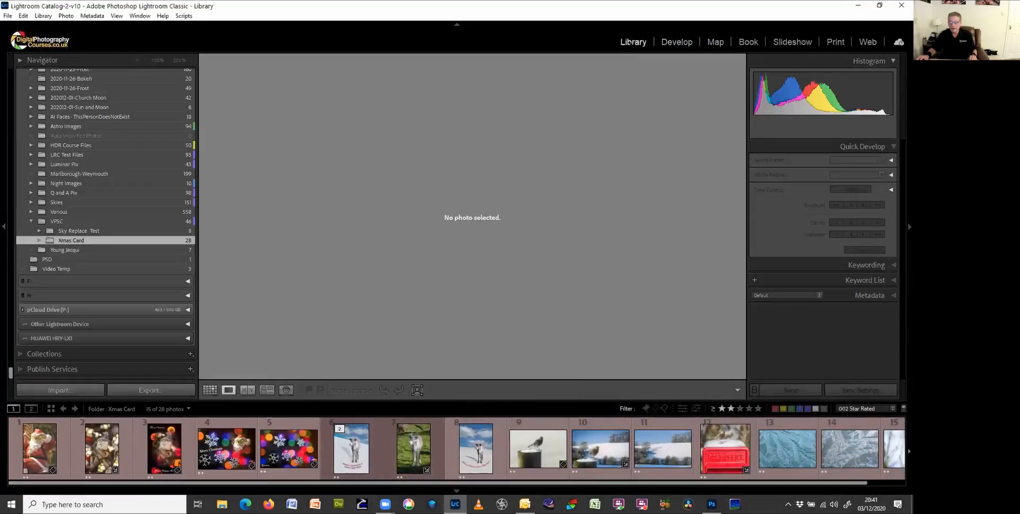
right_click(97, 241)
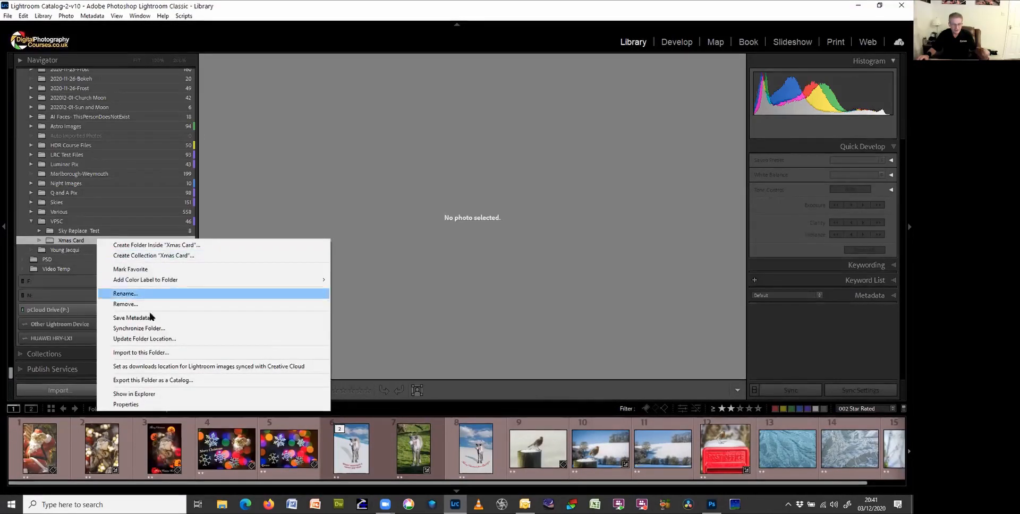
click(137, 328)
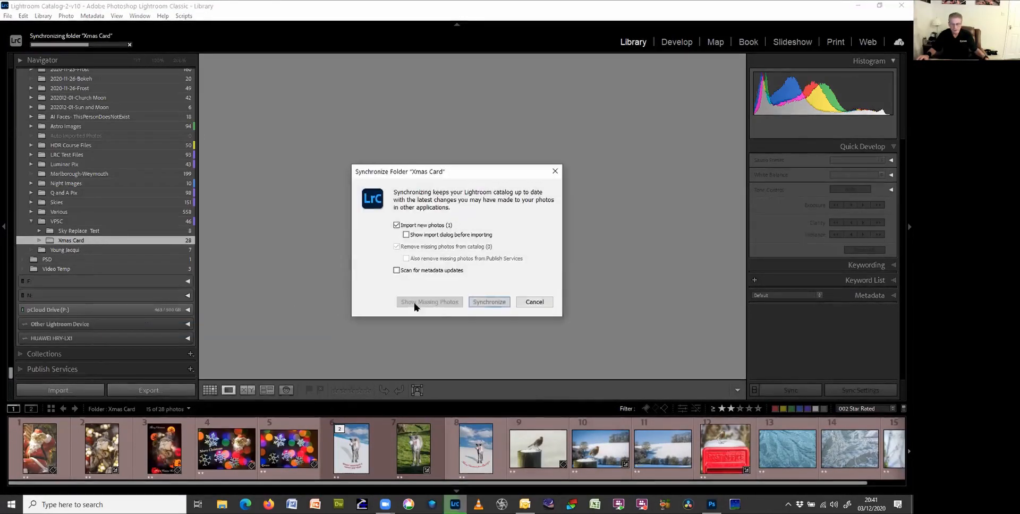
click(489, 301)
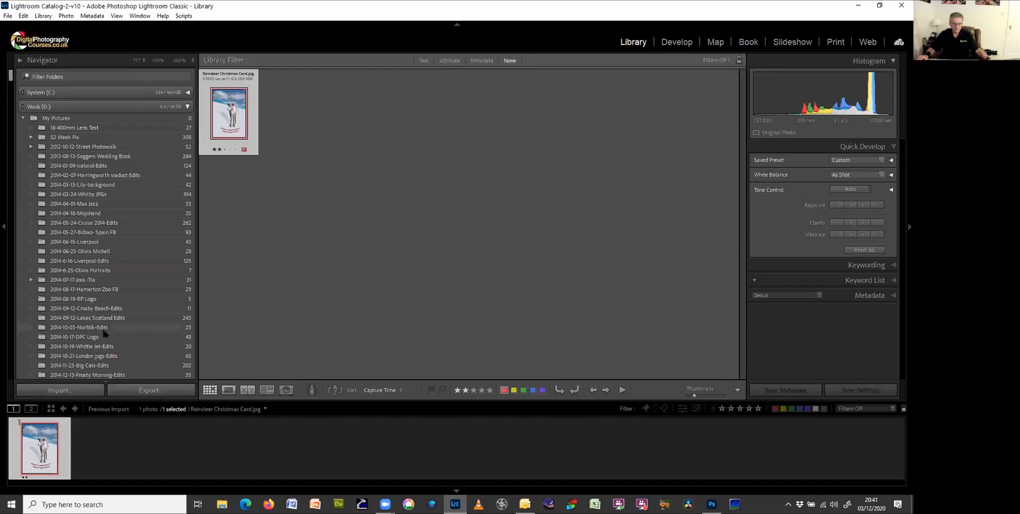
- Go from the newly imported Reindeer Christmas Card.jpg to its folder in the Library
scroll(93, 330, down, 10)
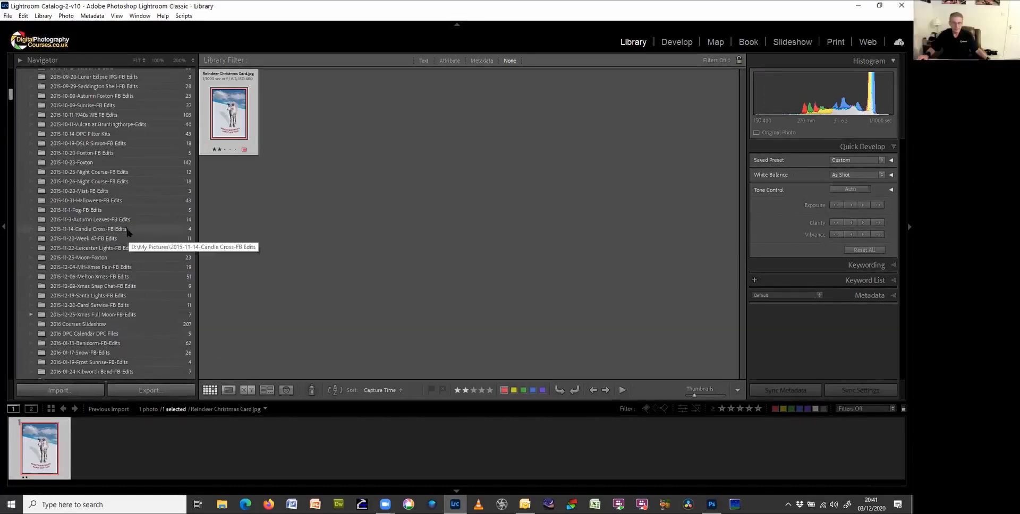
scroll(144, 278, up, 5)
scroll(142, 284, down, 10)
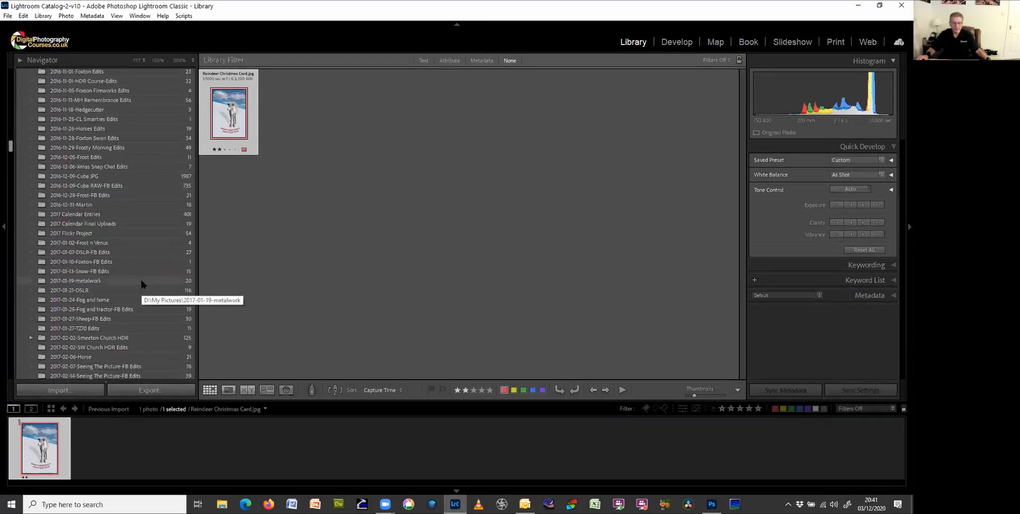
scroll(138, 284, down, 12)
scroll(106, 290, down, 10)
right_click(222, 99)
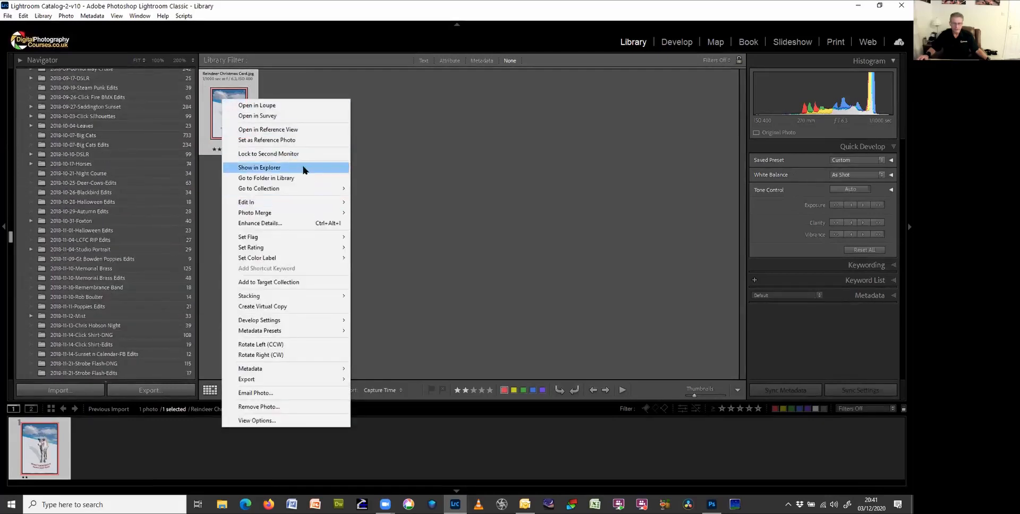
click(300, 178)
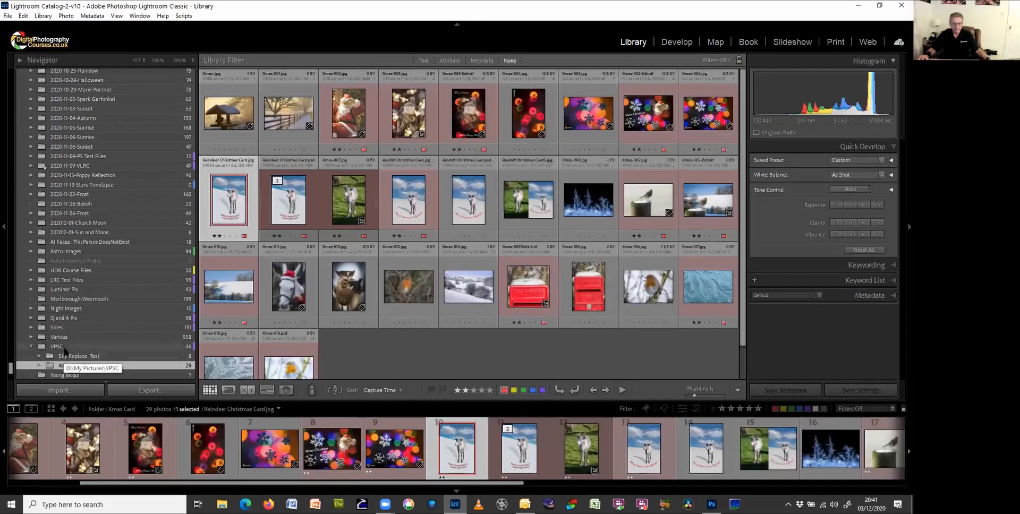
- Show the photos of the parent VPSC folder and return to the Xmas Card folder
click(69, 346)
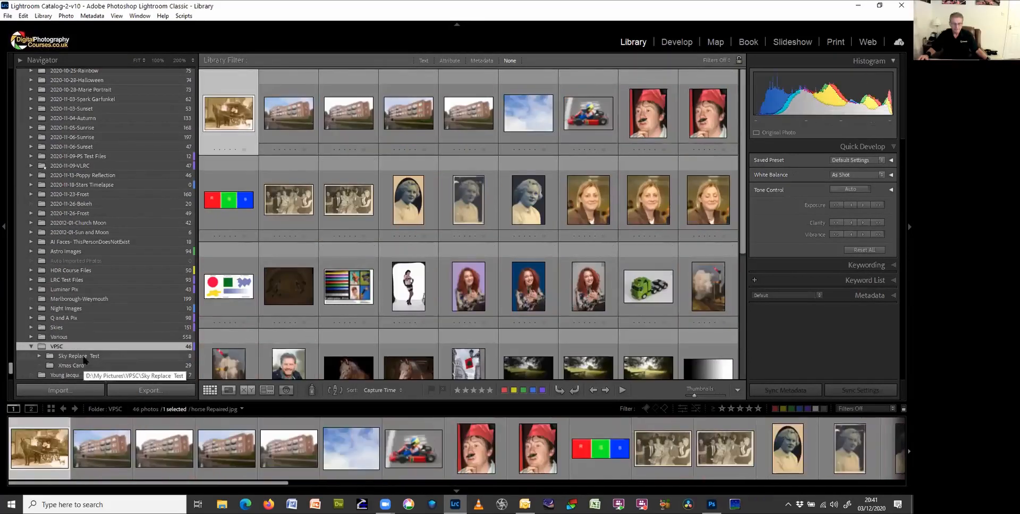
click(111, 359)
click(109, 365)
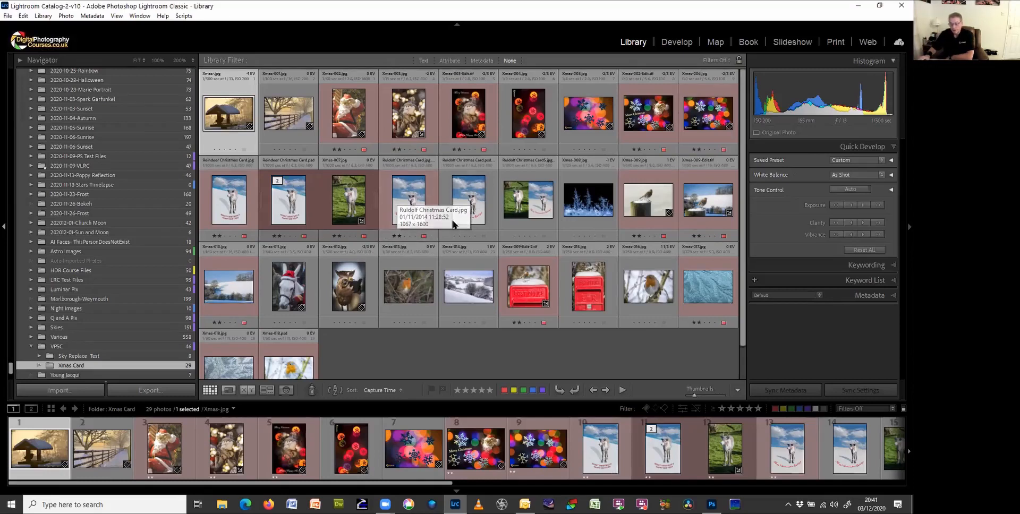
- Compare the robin composite Xmas-009-Edit.tif with its sources Xmas-009.jpg and Xmas-010.jpg, and view the postbox composite Xmas-009-Edit-2.tif enlarged
double_click(693, 200)
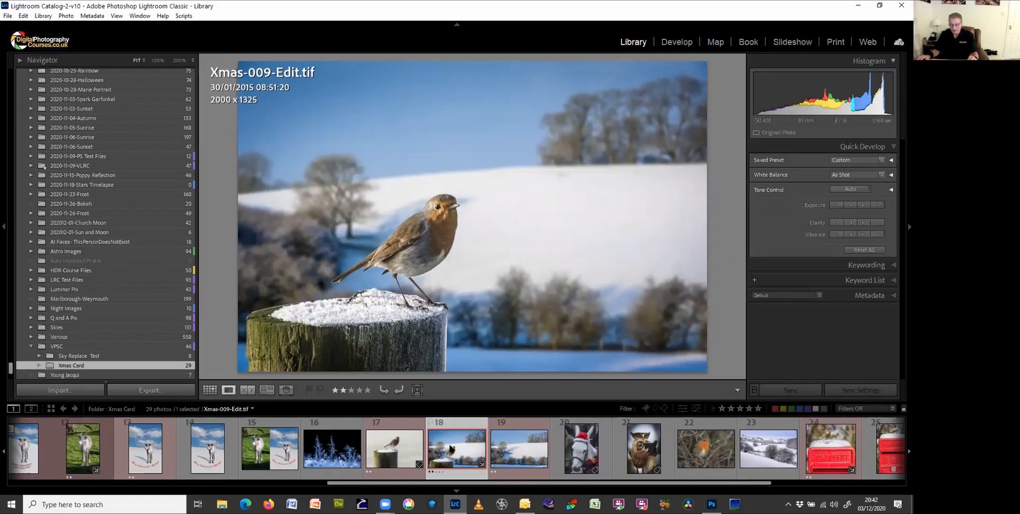
click(417, 450)
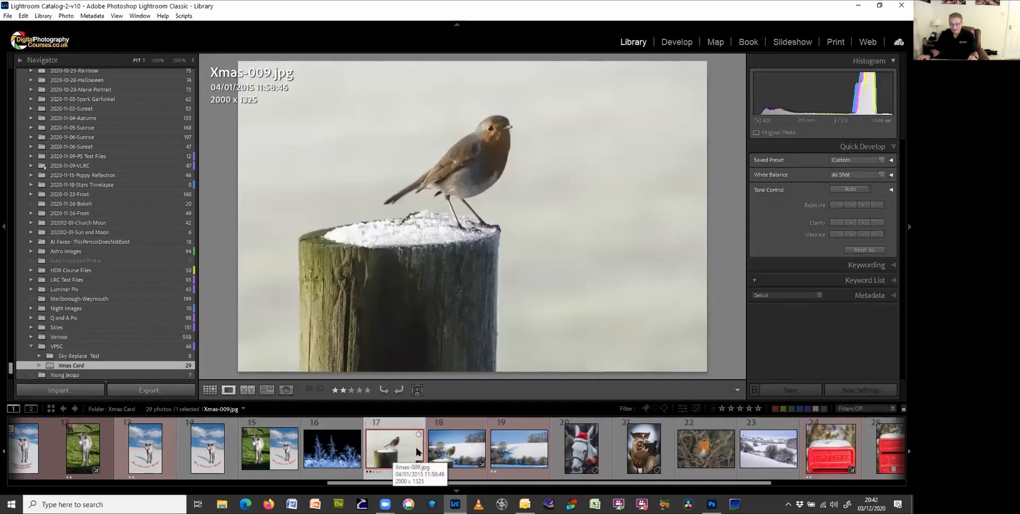
click(457, 449)
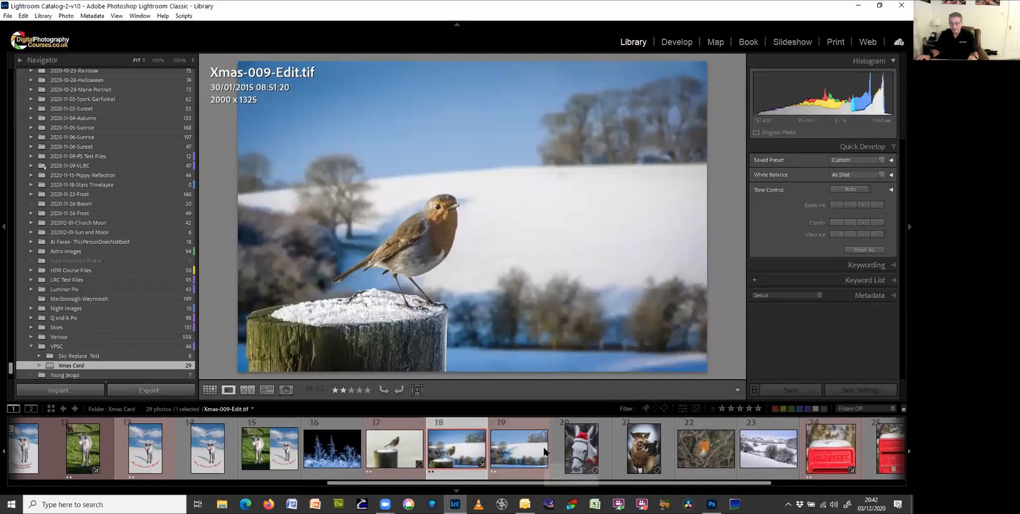
click(543, 452)
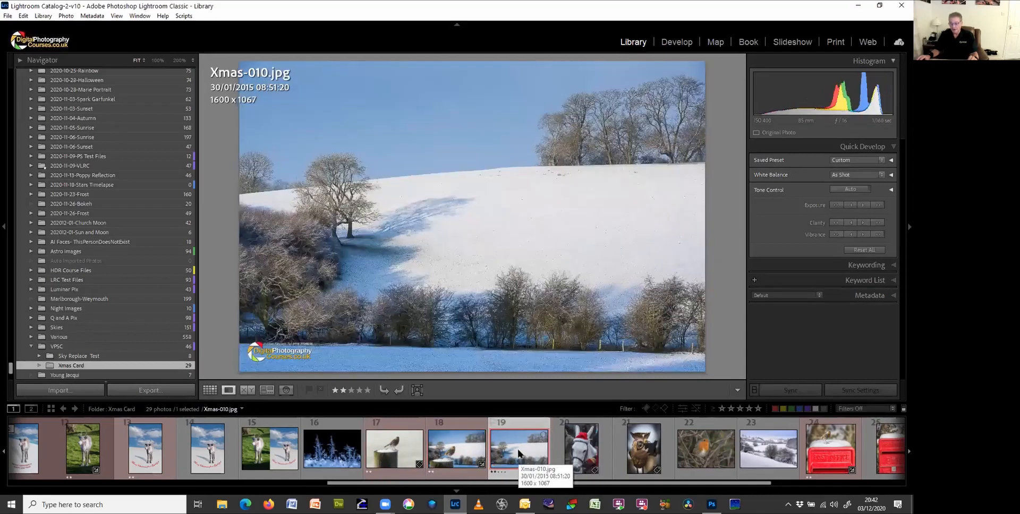
click(467, 453)
key(Right)
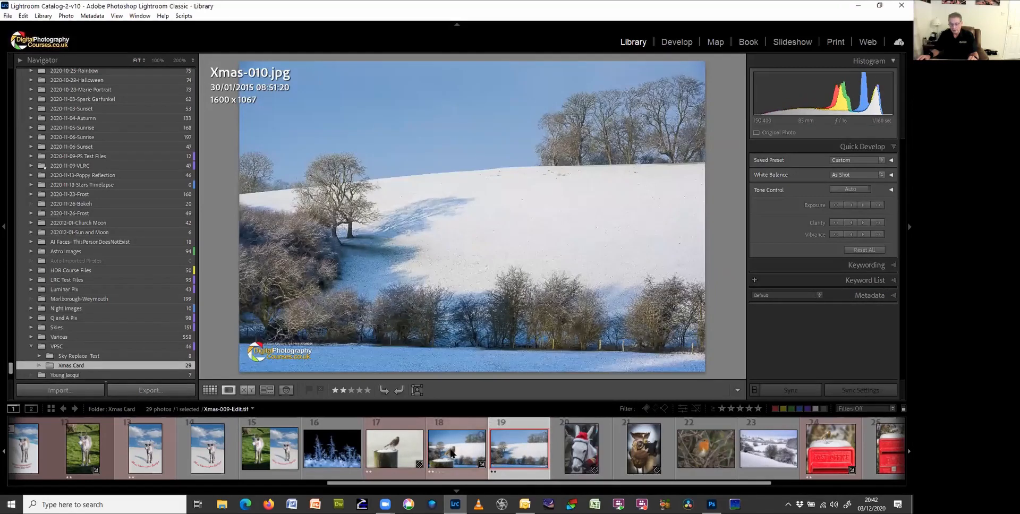
click(452, 452)
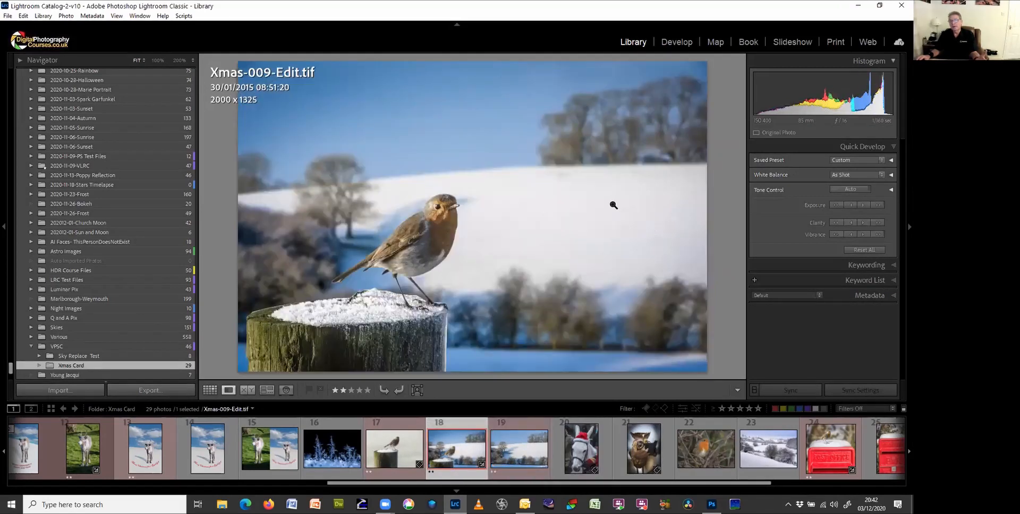
click(519, 450)
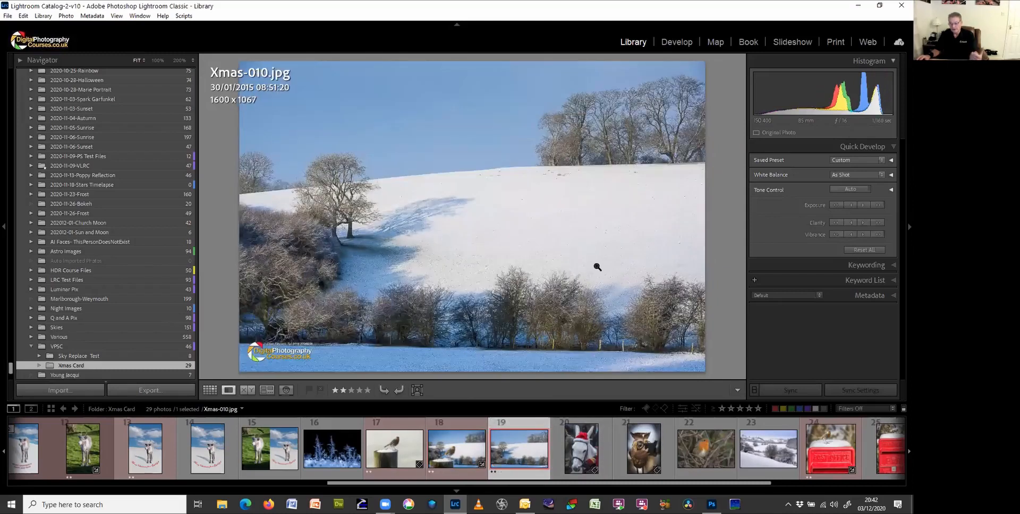
click(454, 447)
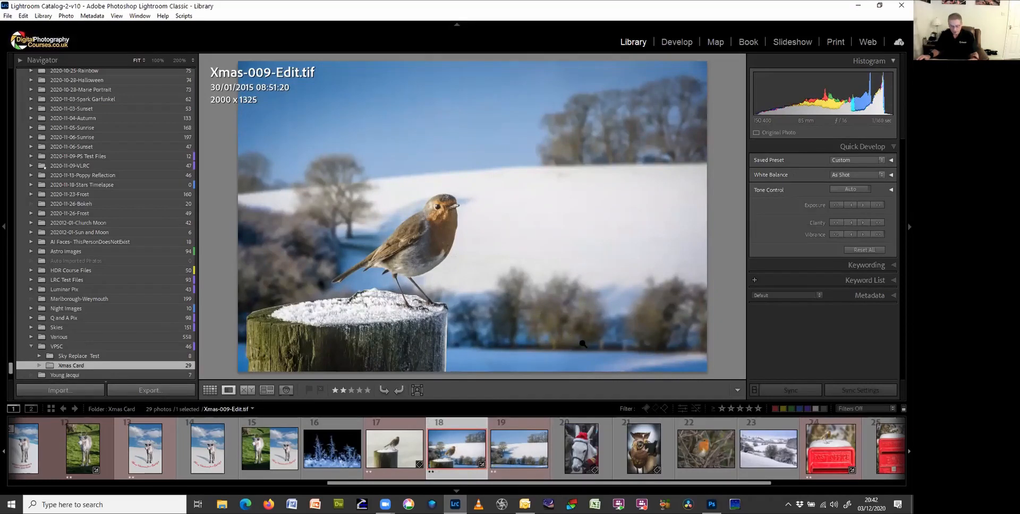
click(822, 455)
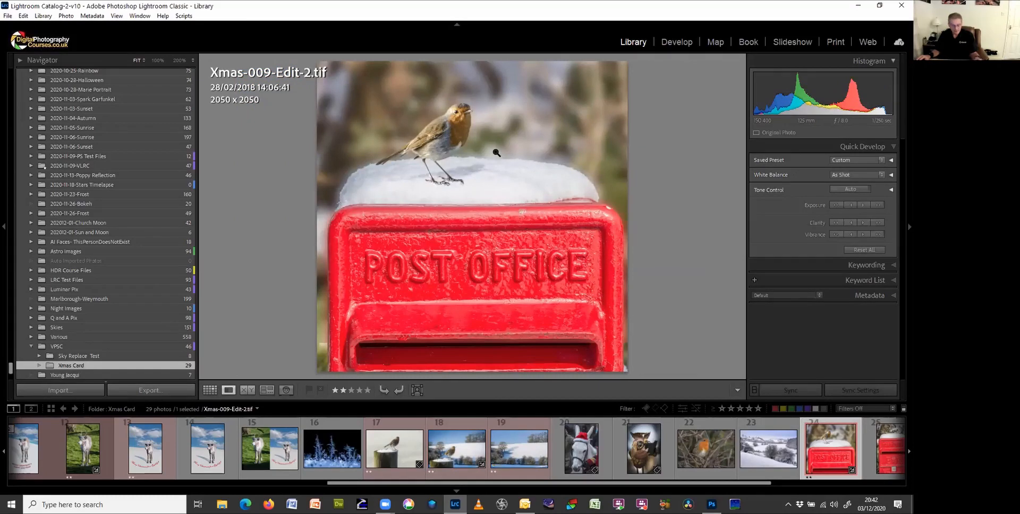
key(g)
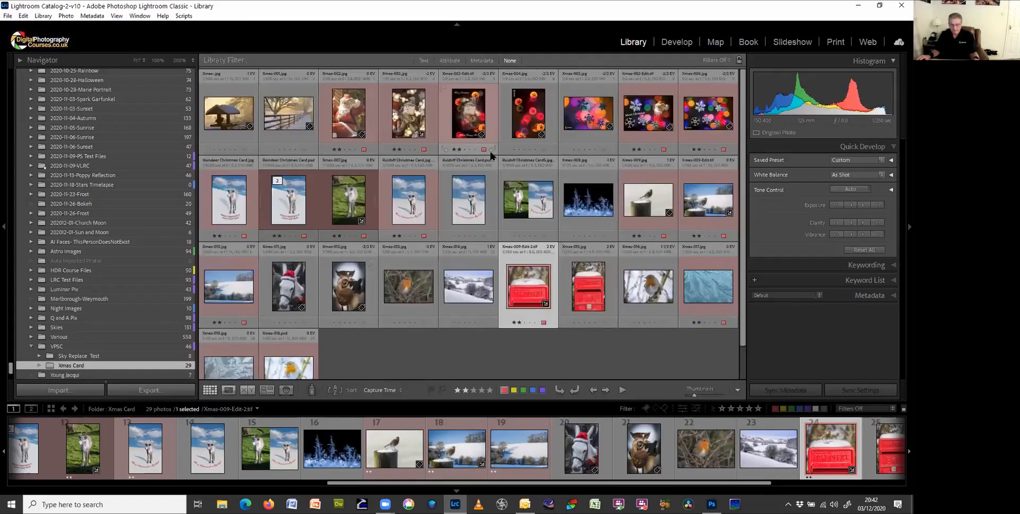
- Examine the snowflake and Santa card Xmas-002-Edit.tif and its source photos Xmas-006.jpg and Xmas-002.jpg enlarged, returning to the grid after each
click(656, 119)
double_click(657, 119)
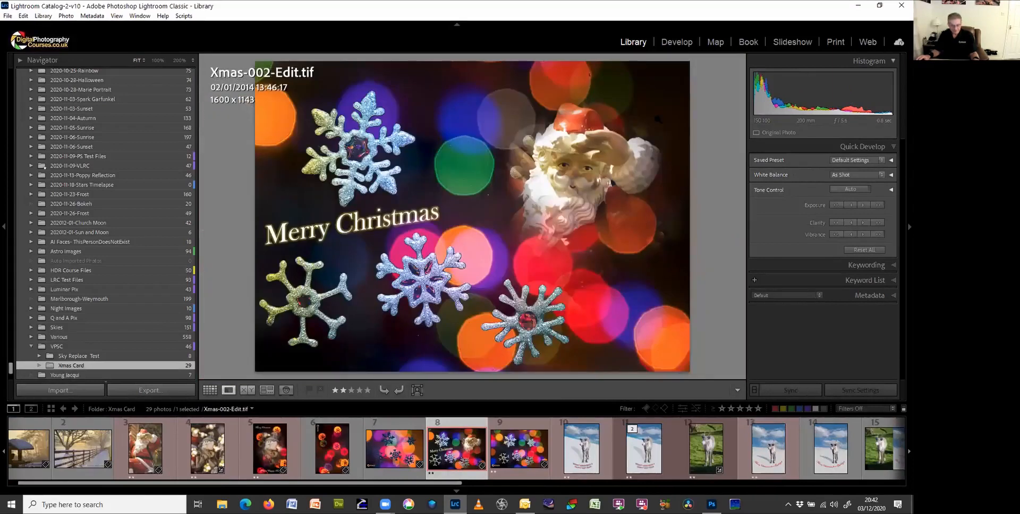
key(g)
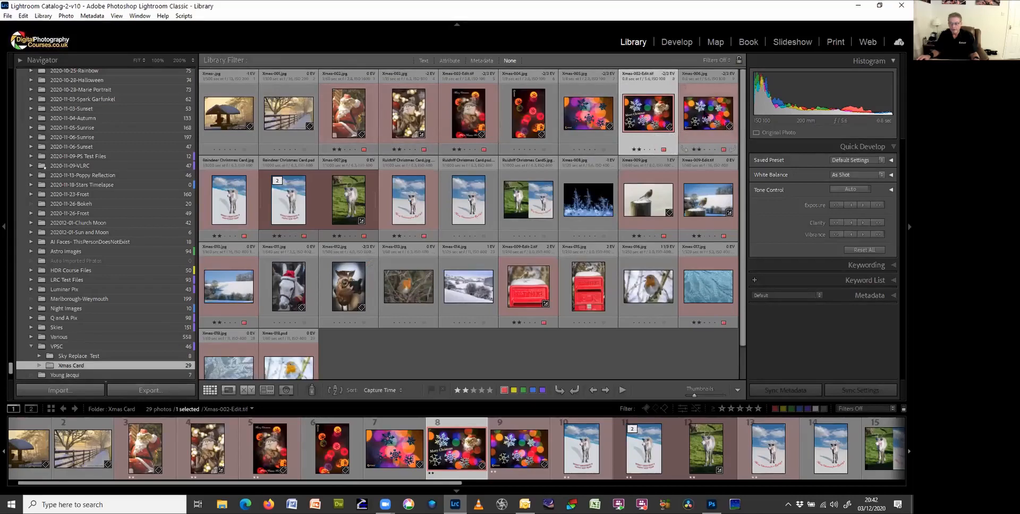
click(704, 113)
double_click(705, 113)
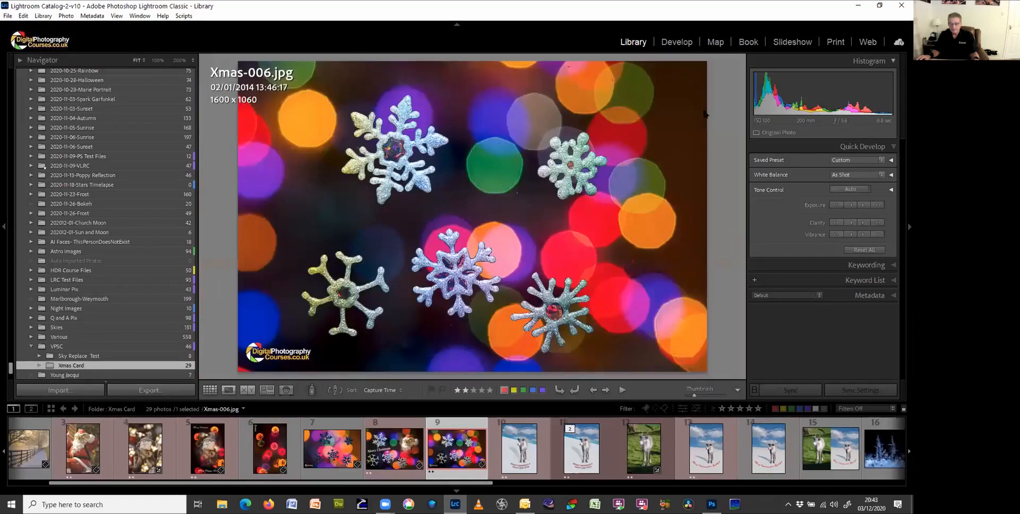
key(g)
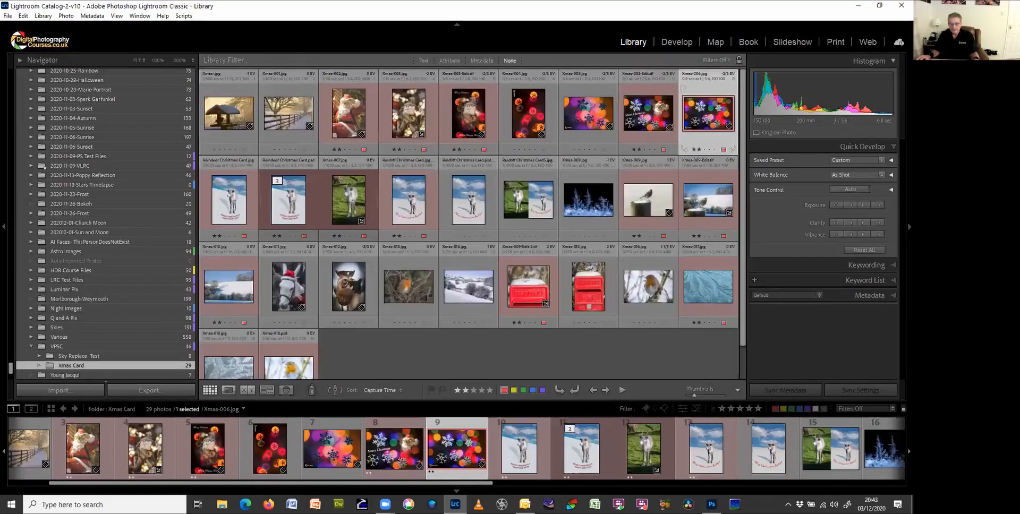
double_click(347, 113)
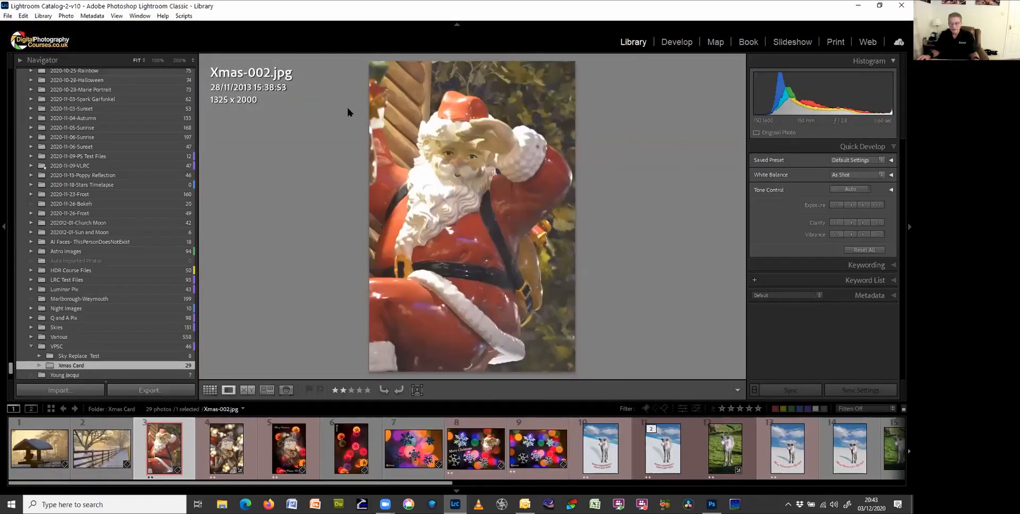
key(g)
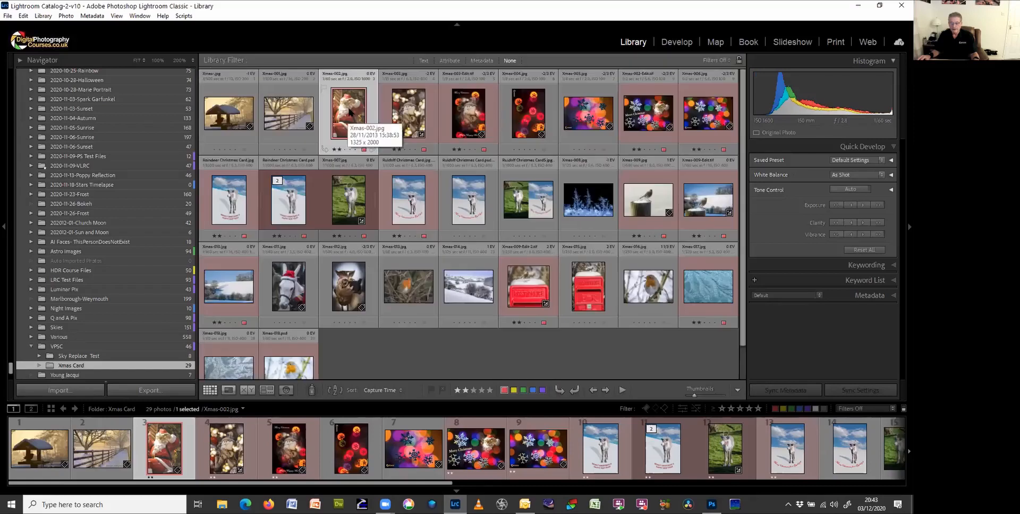
- Open Xmas-002.jpg in Develop, apply Auto tone, set Exposure to −0.11 and reset Shadows to 0
double_click(348, 112)
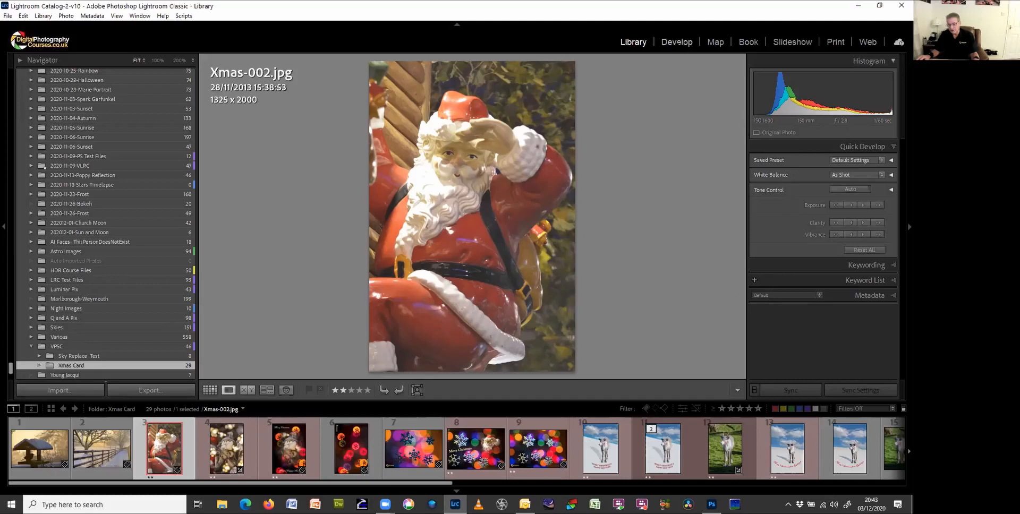
key(d)
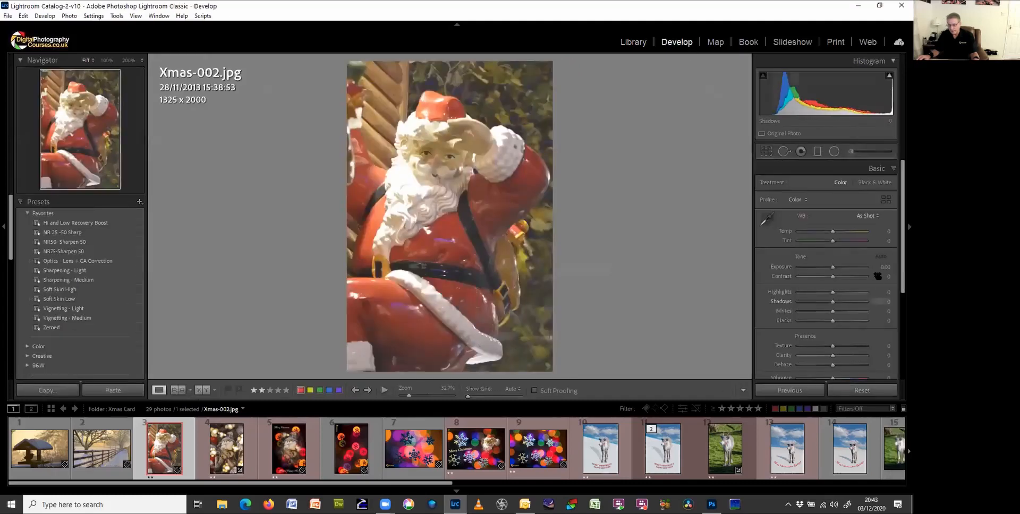
click(879, 257)
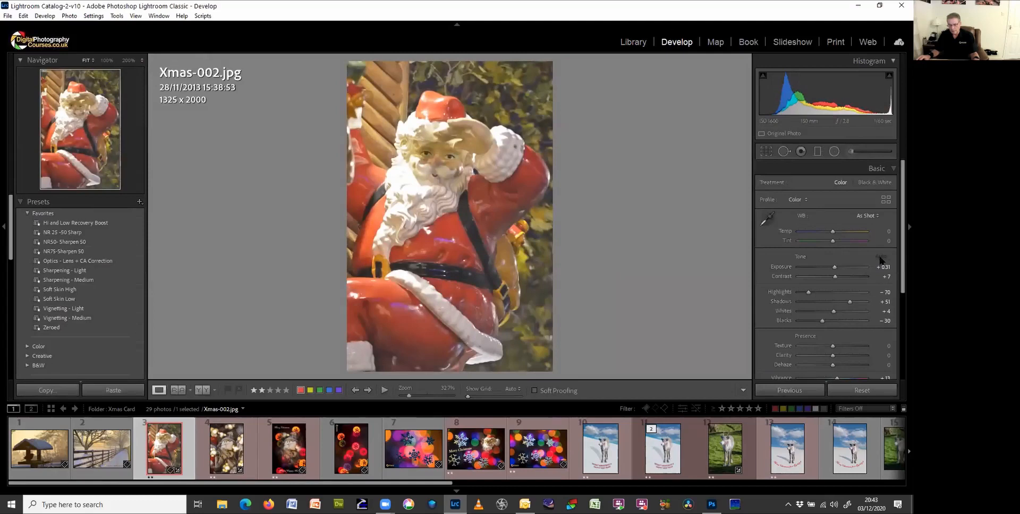
mouse_move(833, 268)
mouse_down()
mouse_move(818, 267)
mouse_move(831, 268)
mouse_up()
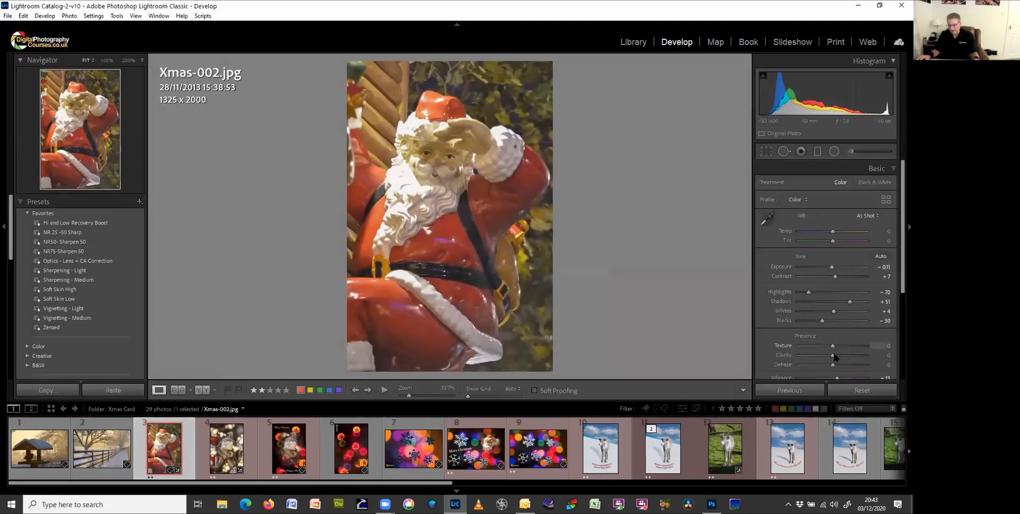
double_click(849, 303)
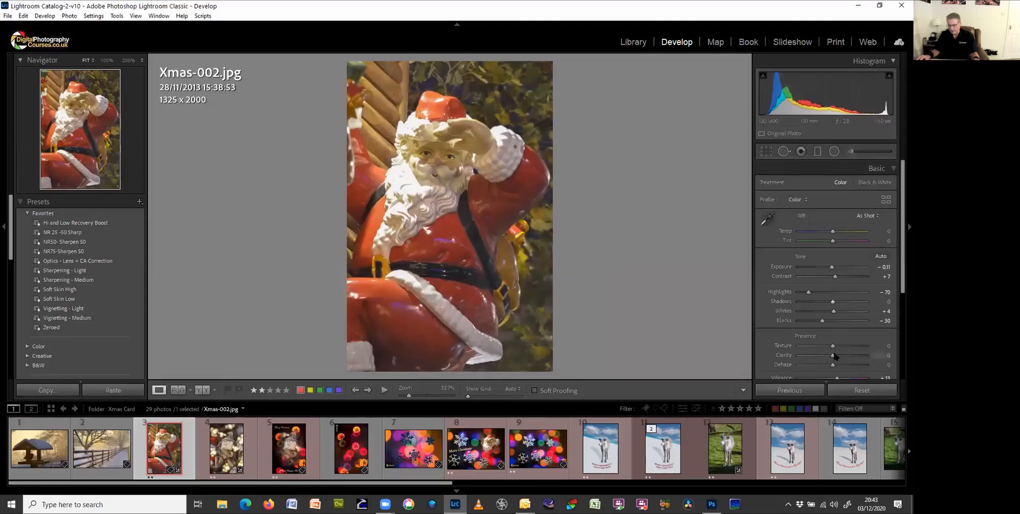
- Set the Santa photo's Dehaze to +24, Clarity to +38, Highlights to −82 and Exposure to +0.25
drag(841, 367, 842, 366)
scroll(845, 365, down, 1)
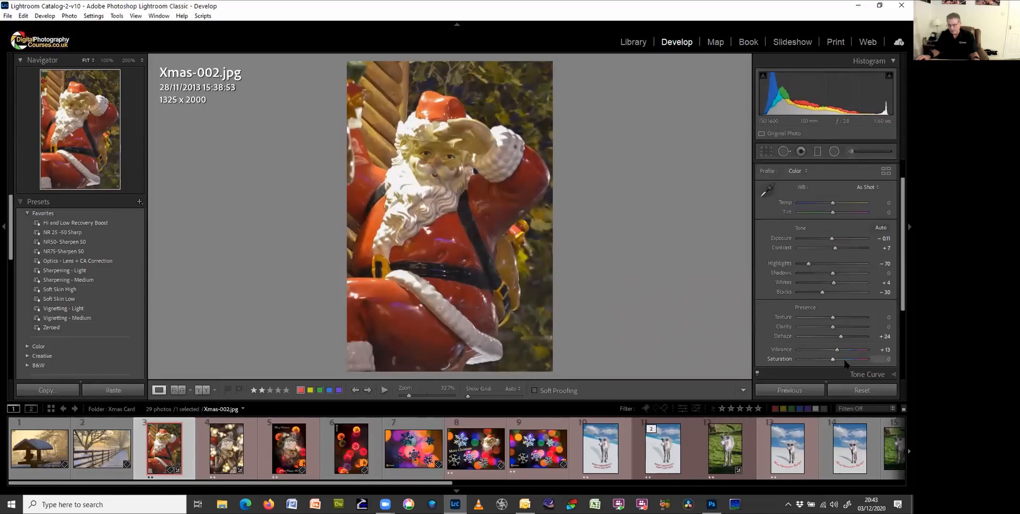
drag(832, 330, 844, 324)
drag(808, 264, 804, 267)
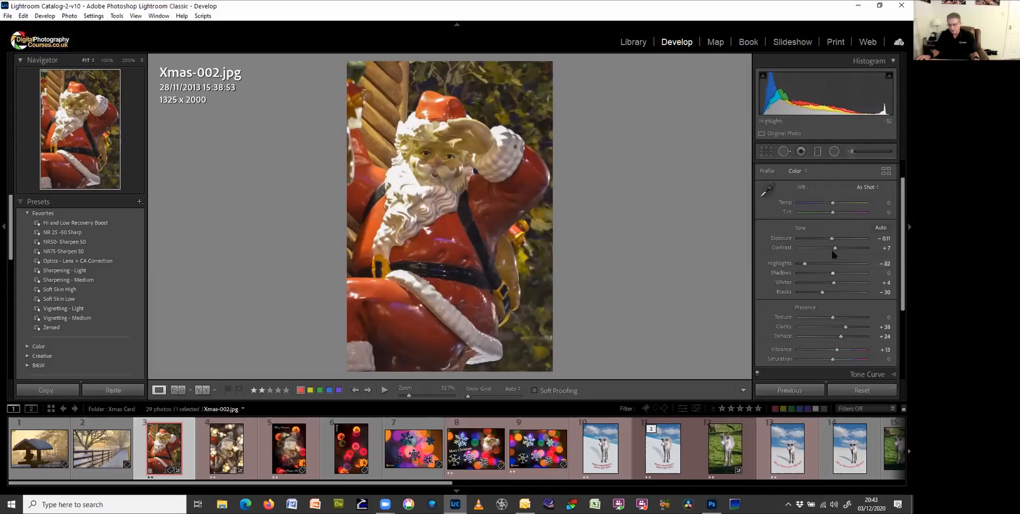
drag(832, 240, 836, 241)
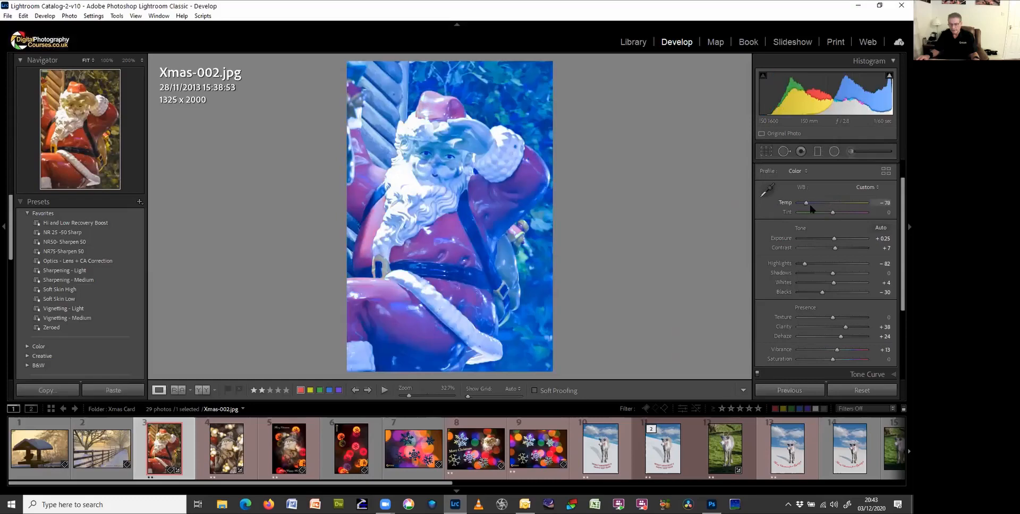
- Try a cooler white balance on the Santa photo with Temp at −30, and restore As Shot
click(821, 204)
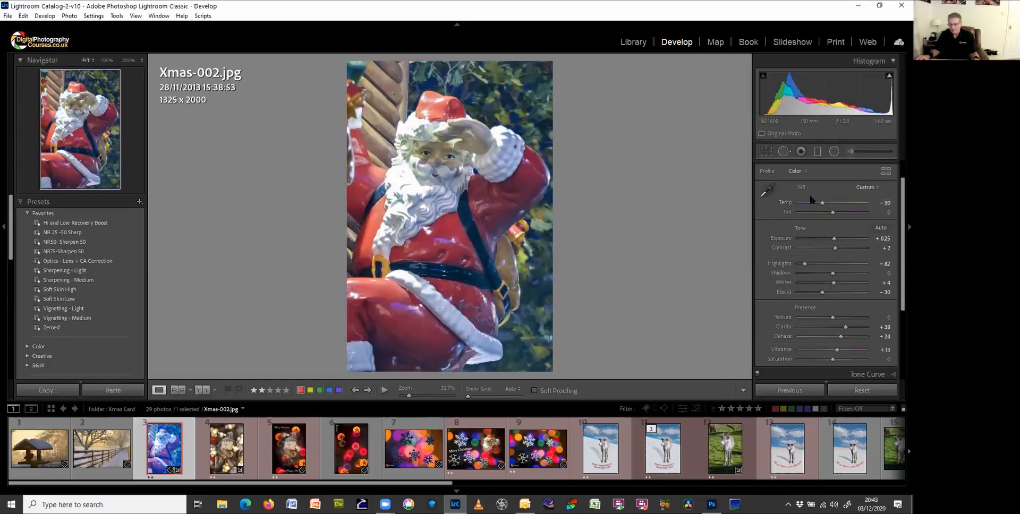
click(866, 188)
click(867, 198)
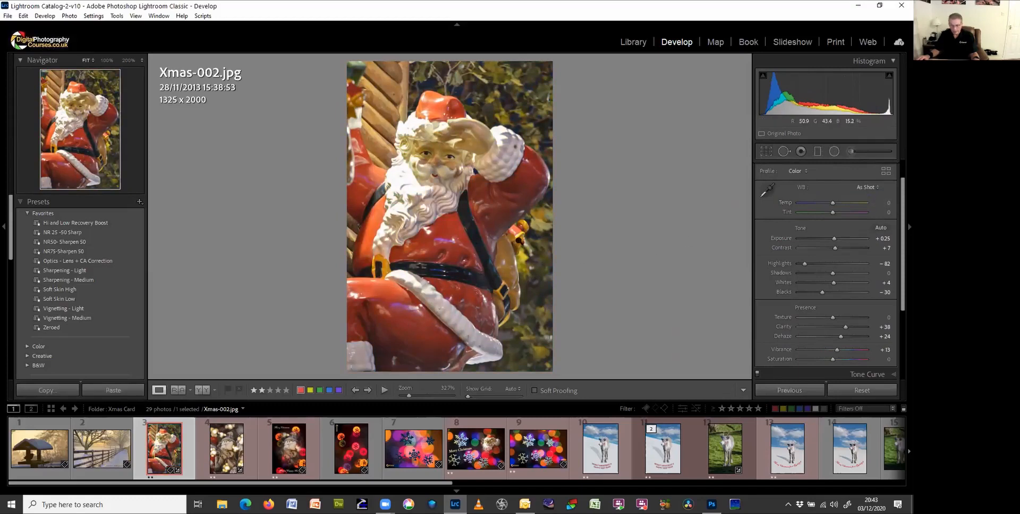
- Return to the grid, select Xmas-006.jpg and Xmas-002.jpg together, and open them as layers in Photoshop
key(g)
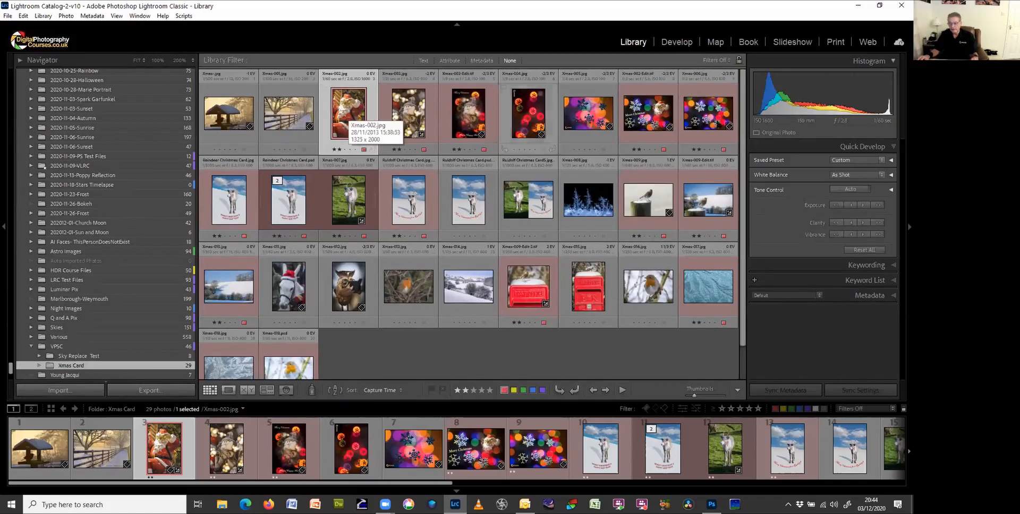
double_click(709, 115)
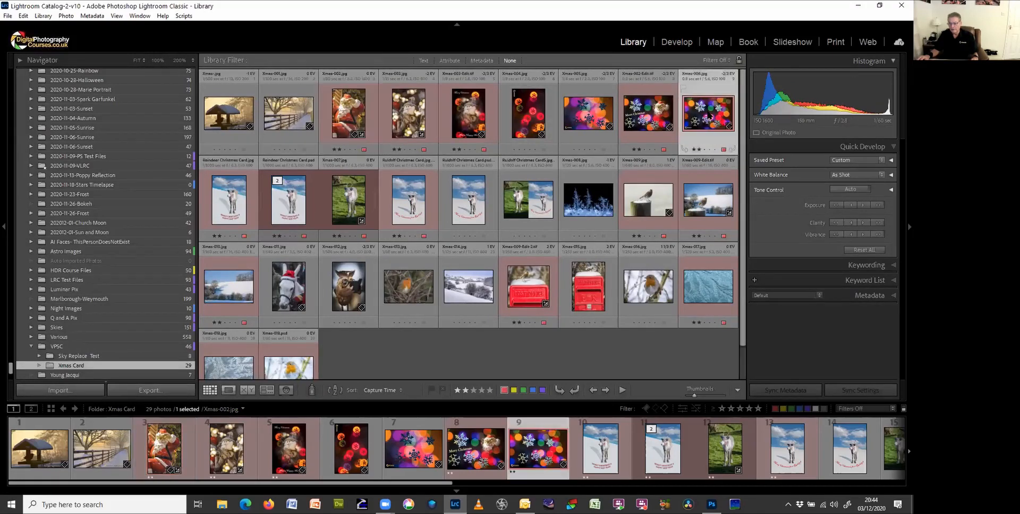
key(g)
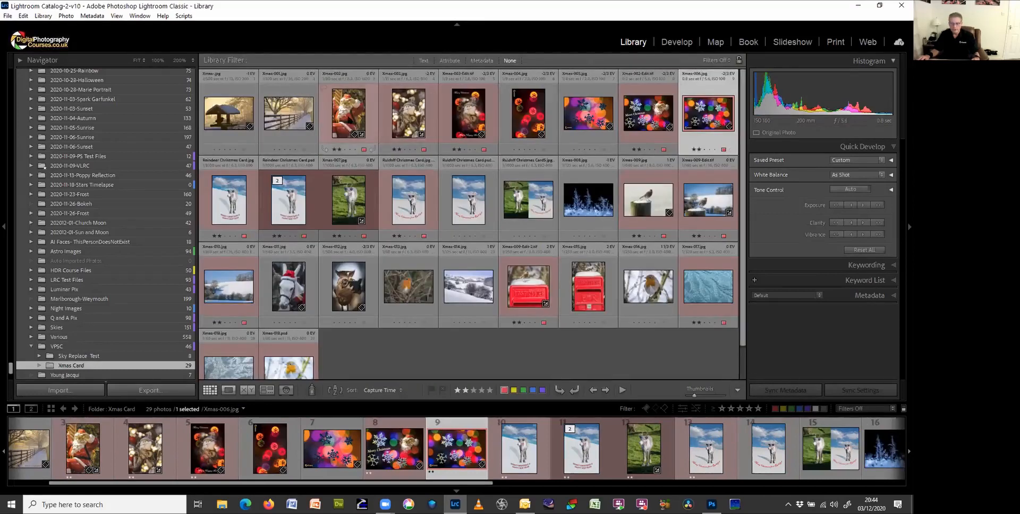
ctrl+click(344, 121)
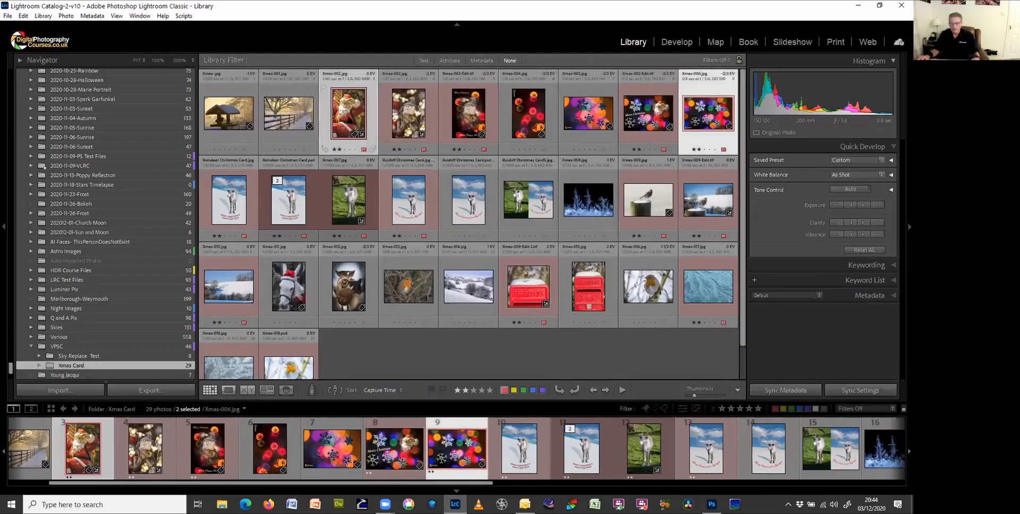
right_click(349, 118)
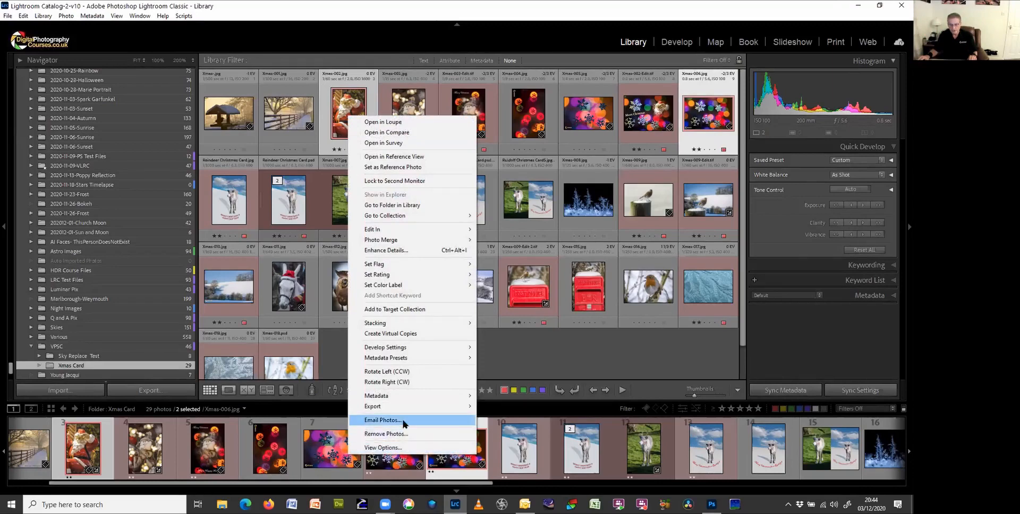
mouse_move(403, 231)
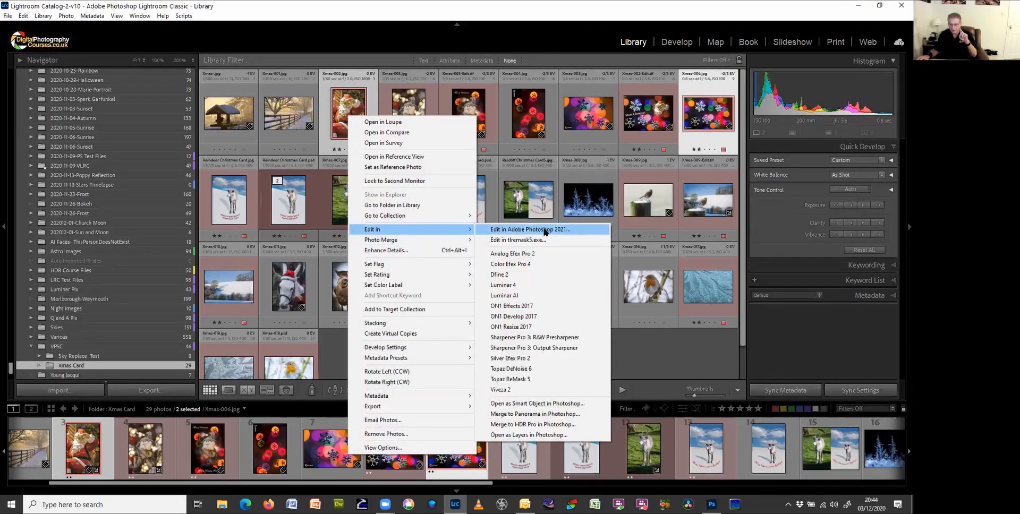
click(552, 435)
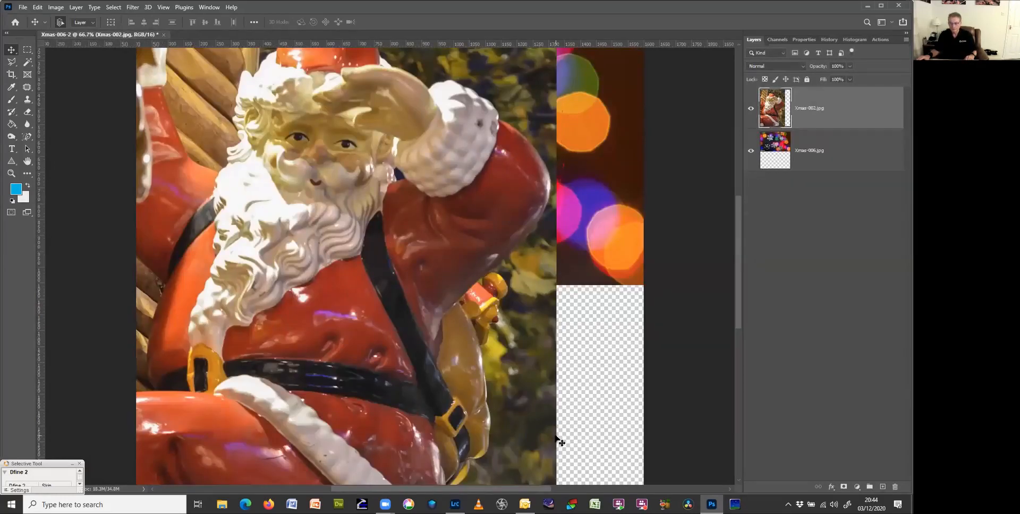
- Examine the Santa and snowflake layers separately by toggling their visibility, leaving both shown
key(ctrl+minus)
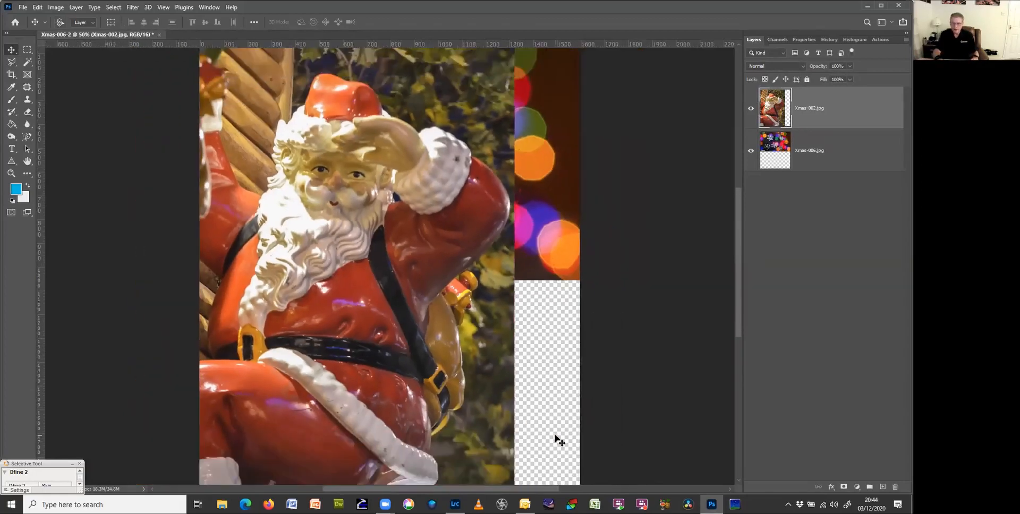
key(ctrl+minus)
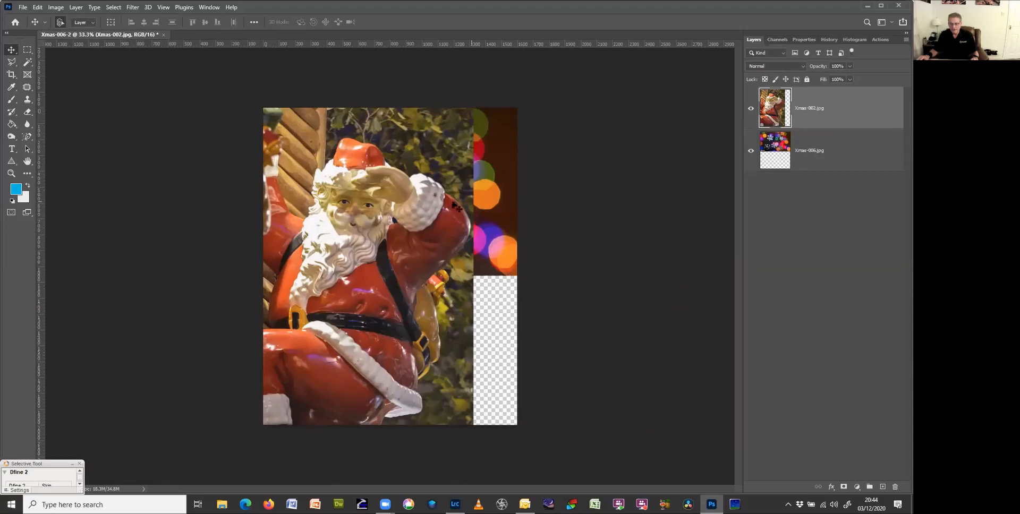
click(750, 108)
click(758, 156)
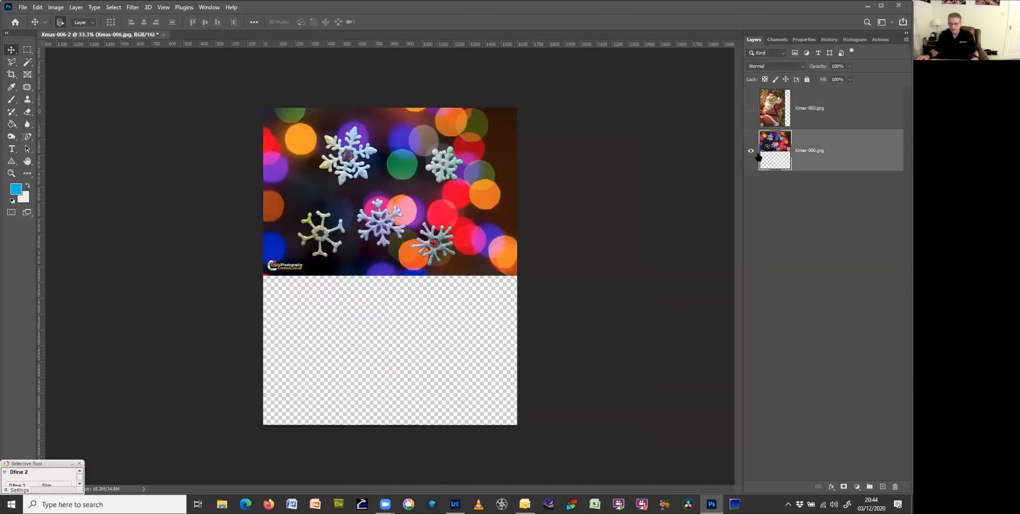
click(751, 108)
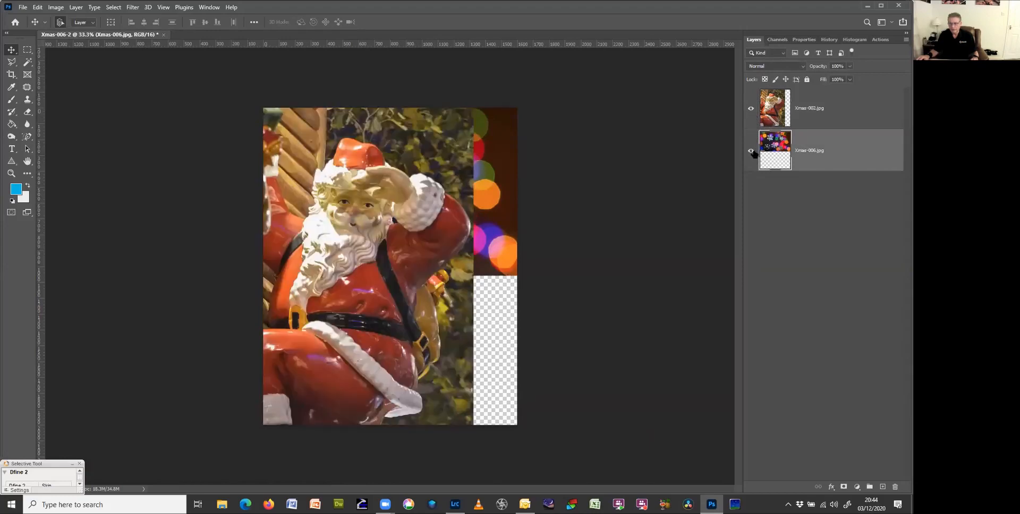
click(750, 151)
click(749, 108)
click(750, 151)
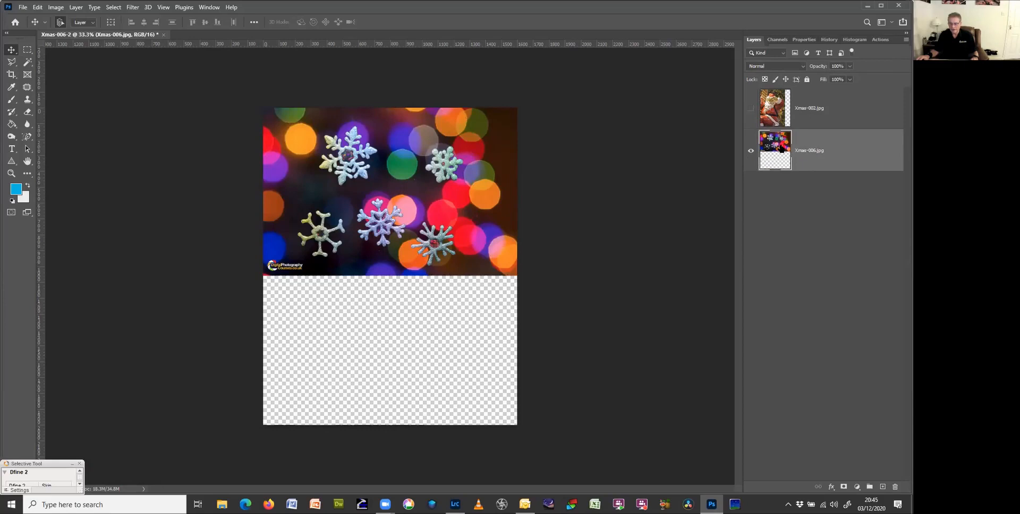
click(750, 108)
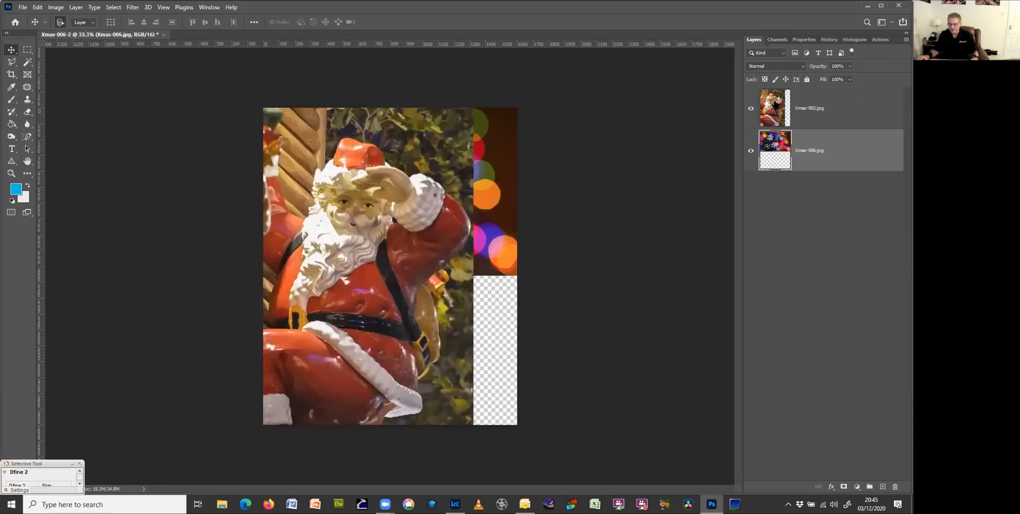
- Scale the Xmas-002.jpg Santa layer down to just under the snowflake photo's height and position it over the photo's right half
click(776, 109)
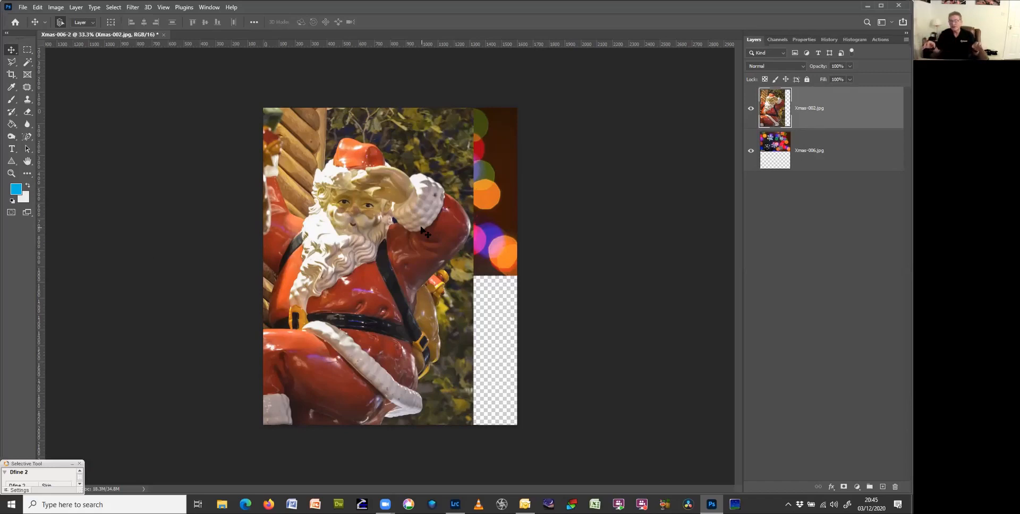
key(ctrl)
key(ctrl+t)
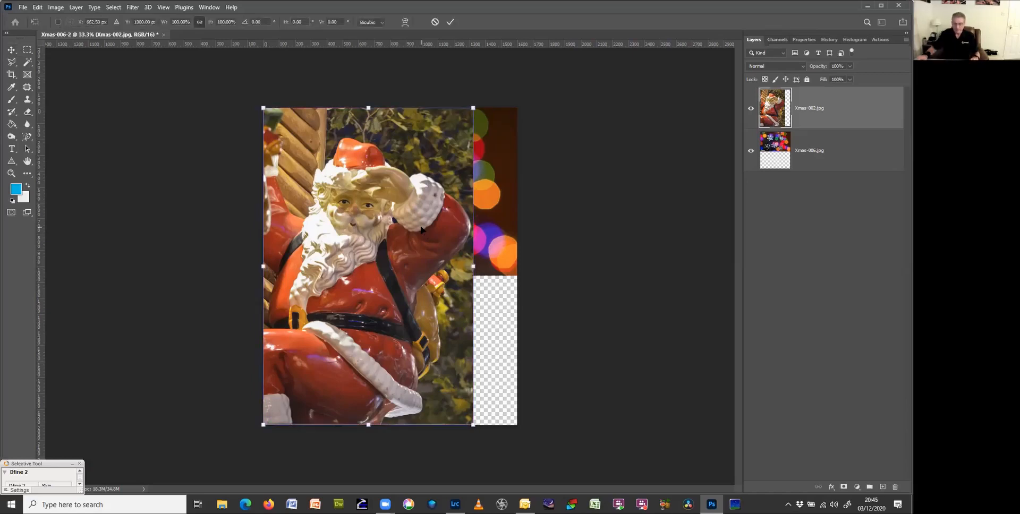
drag(264, 424, 384, 275)
drag(397, 219, 429, 222)
key(Return)
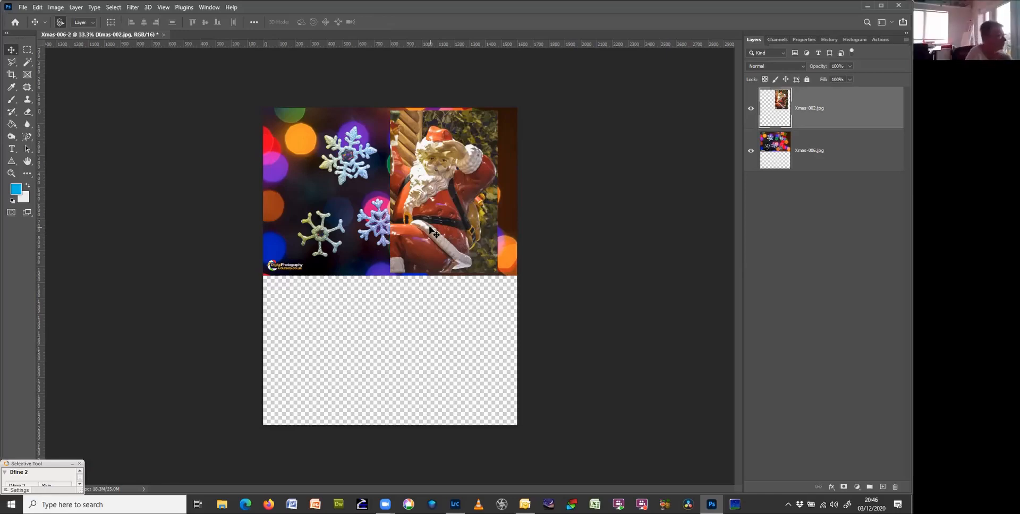
key(ctrl+t)
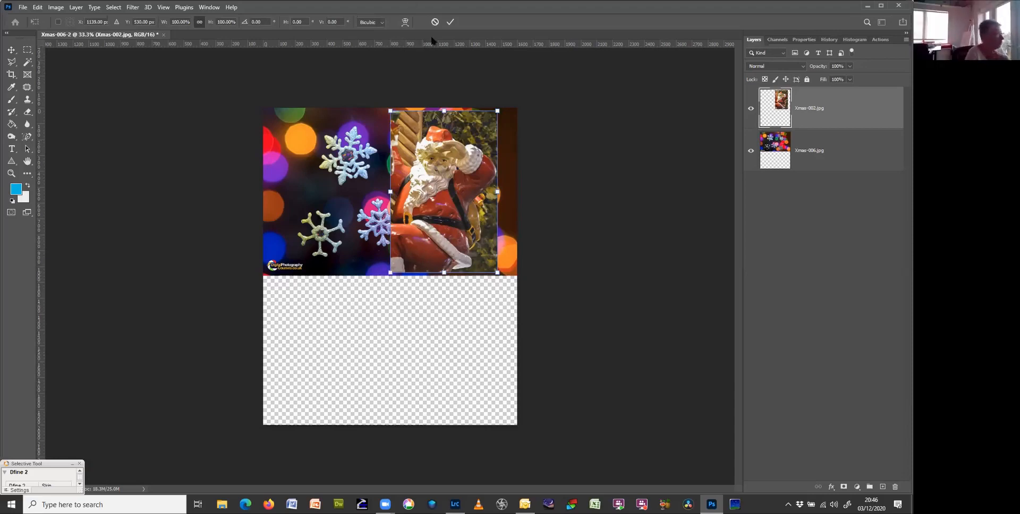
click(449, 22)
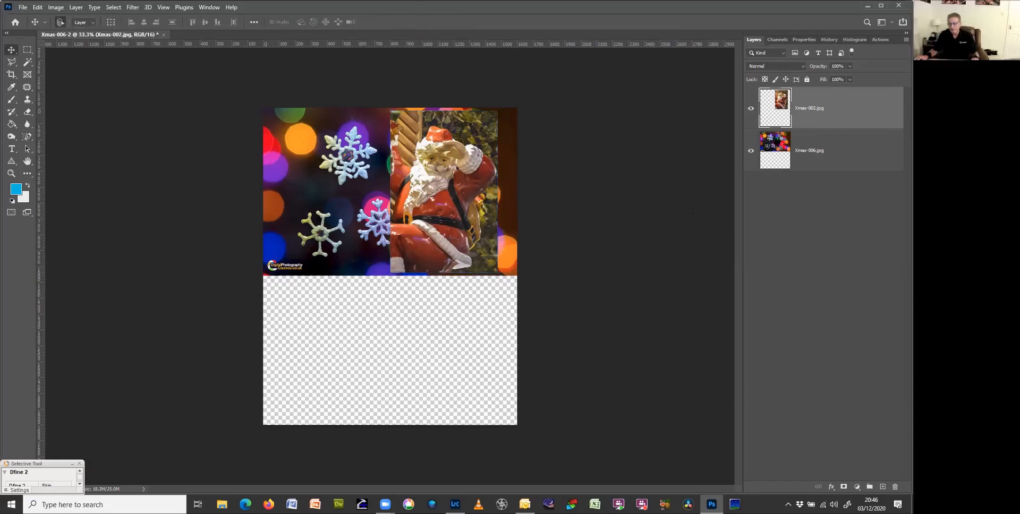
- Crop the canvas to the snowflake photo, removing the transparent area below it
click(774, 139)
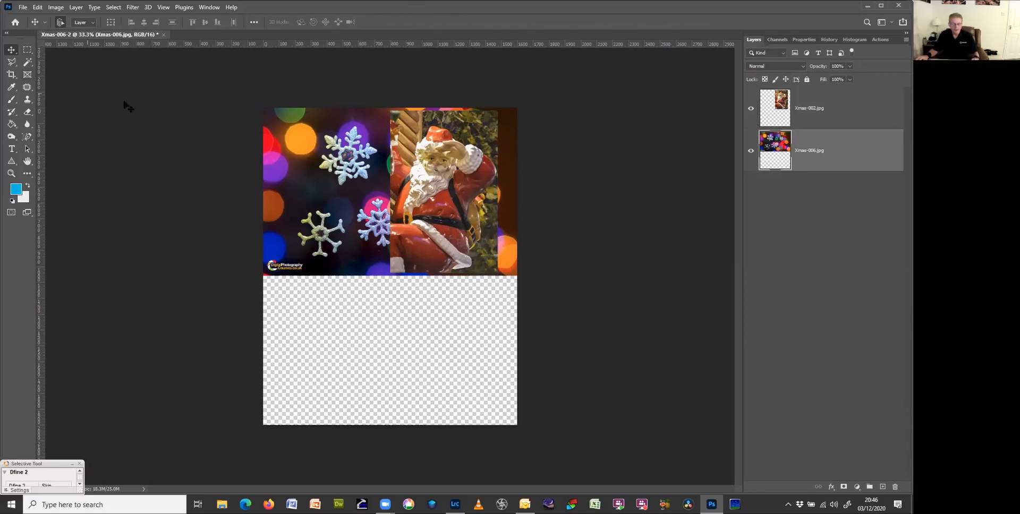
key(c)
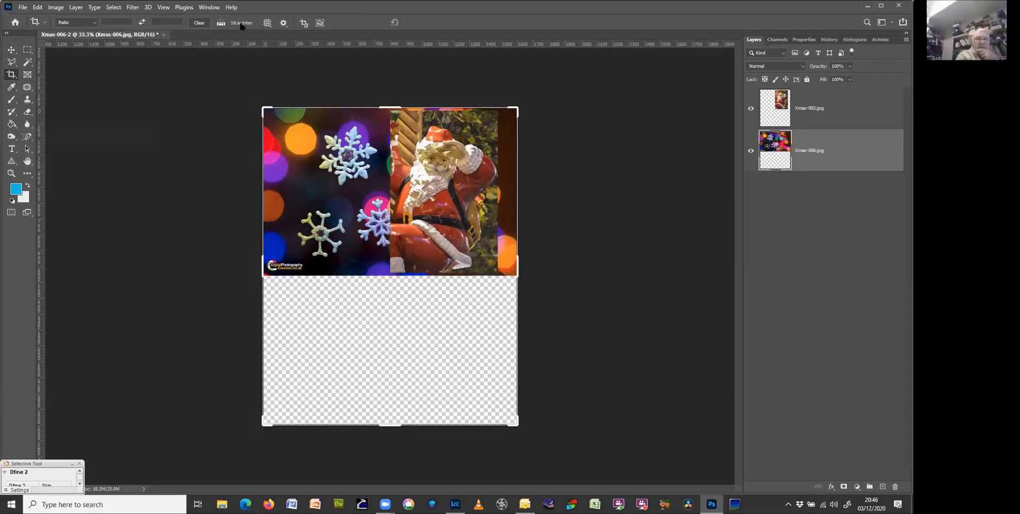
click(199, 24)
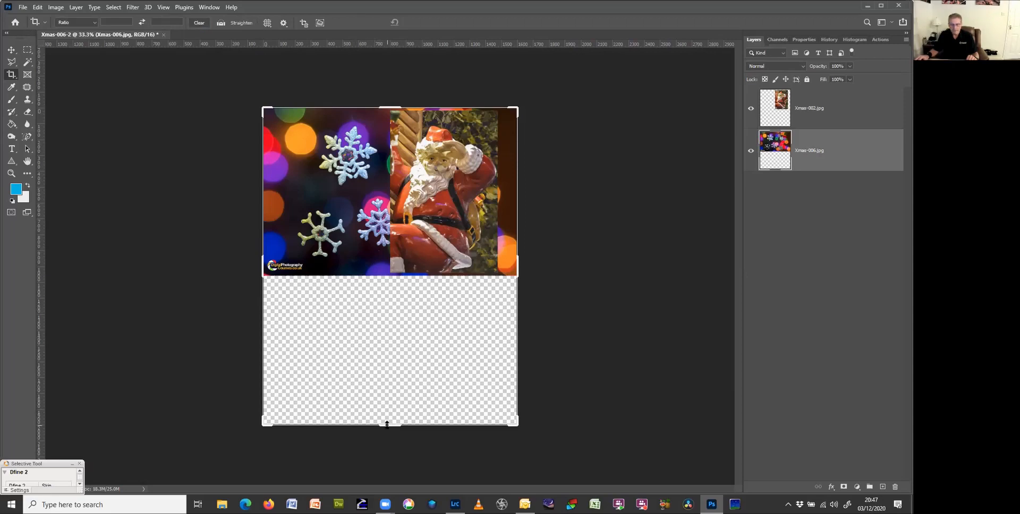
drag(387, 423, 394, 352)
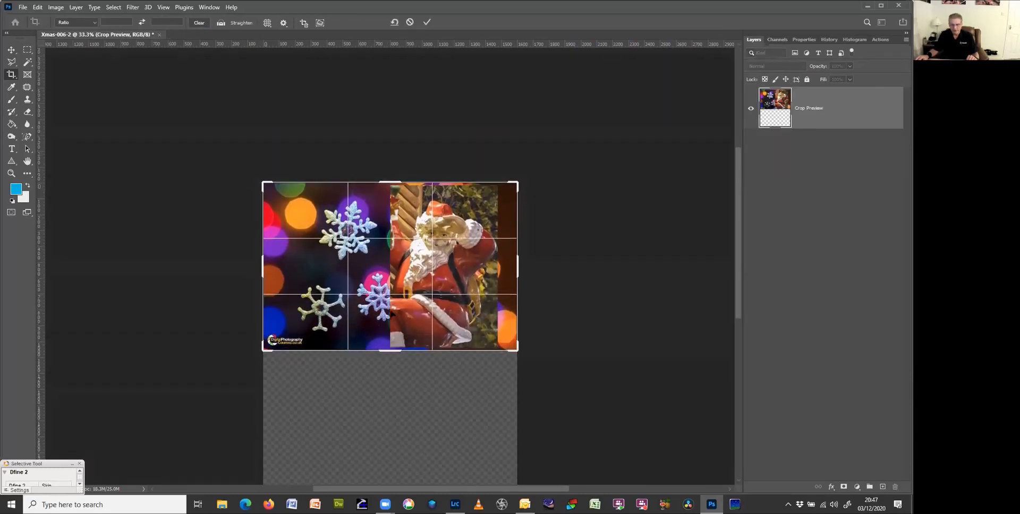
click(426, 23)
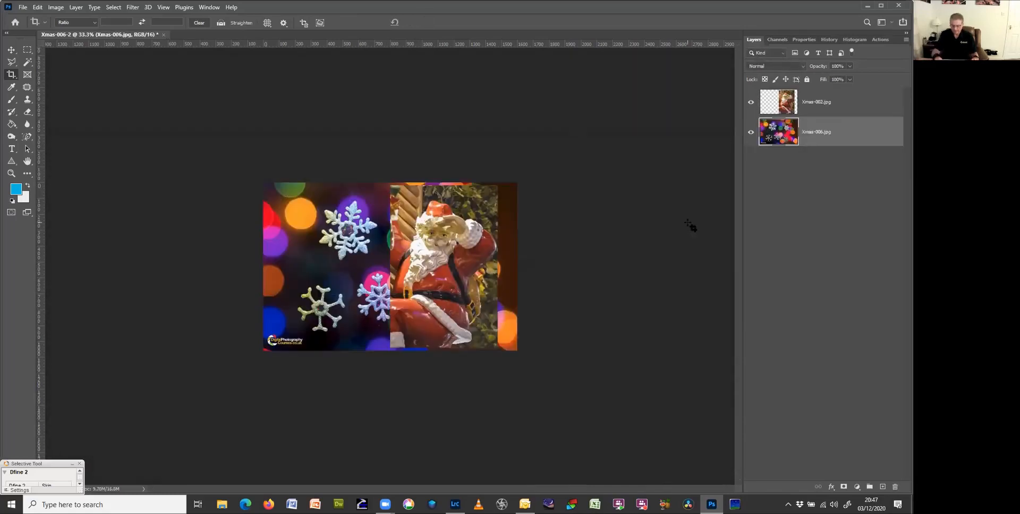
- Select the DigitalPhotographyCourses logo in the snowflake photo's lower-left corner with the Rectangular Marquee Tool
key(ctrl+plus)
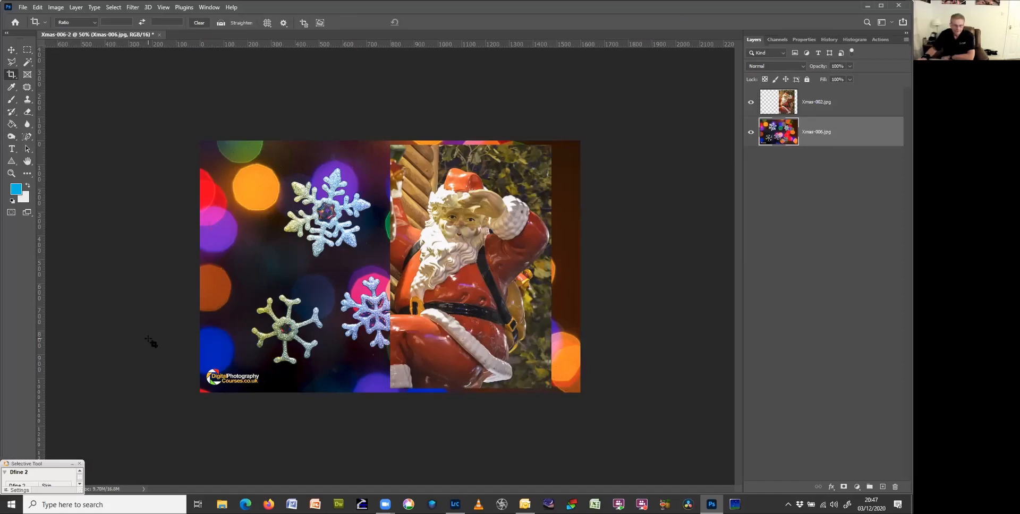
click(28, 51)
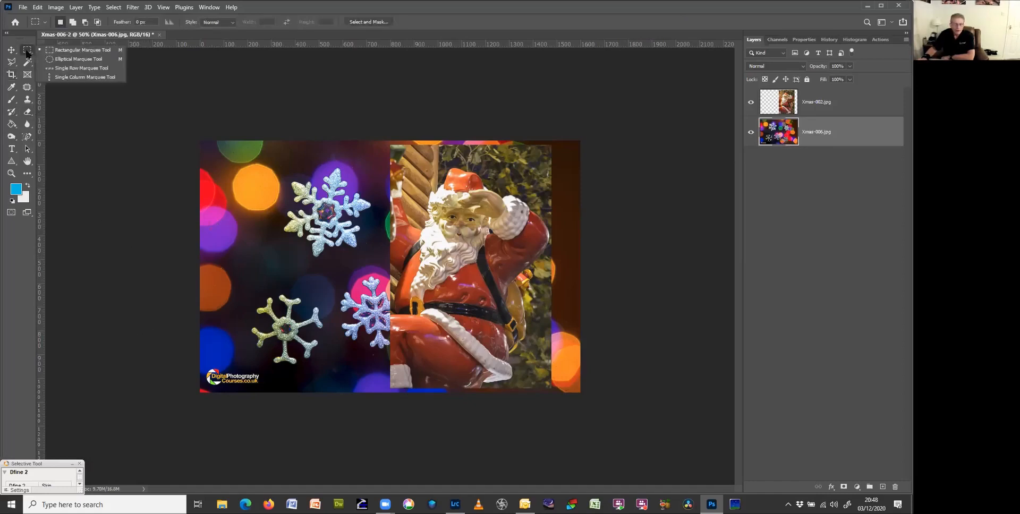
click(93, 51)
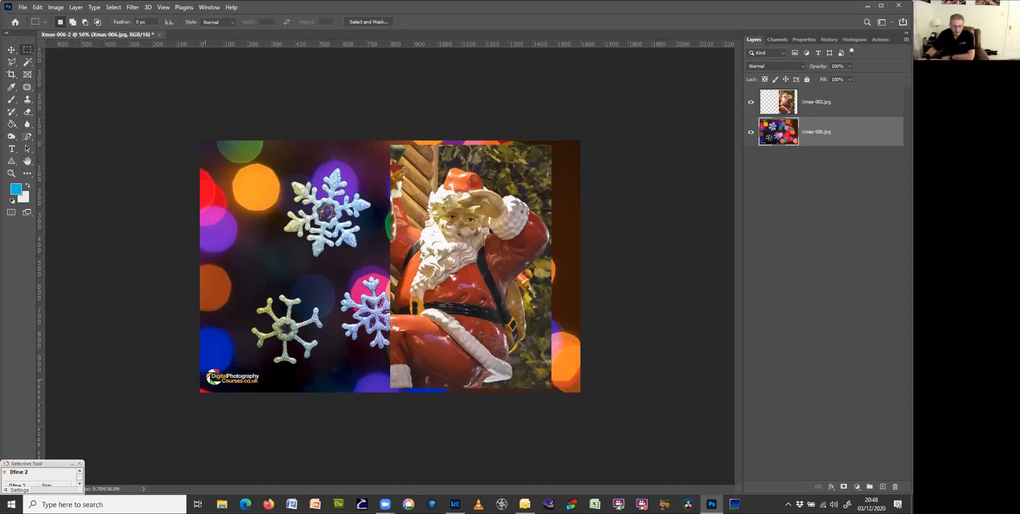
drag(199, 365, 268, 396)
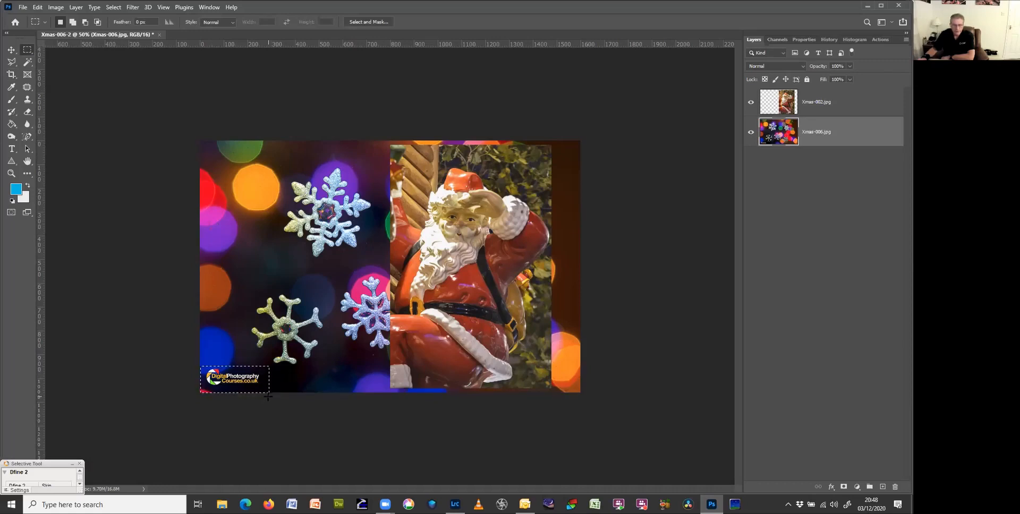
- Remove the logo by filling the selection with Content-Aware contents, and clear the selection
click(38, 8)
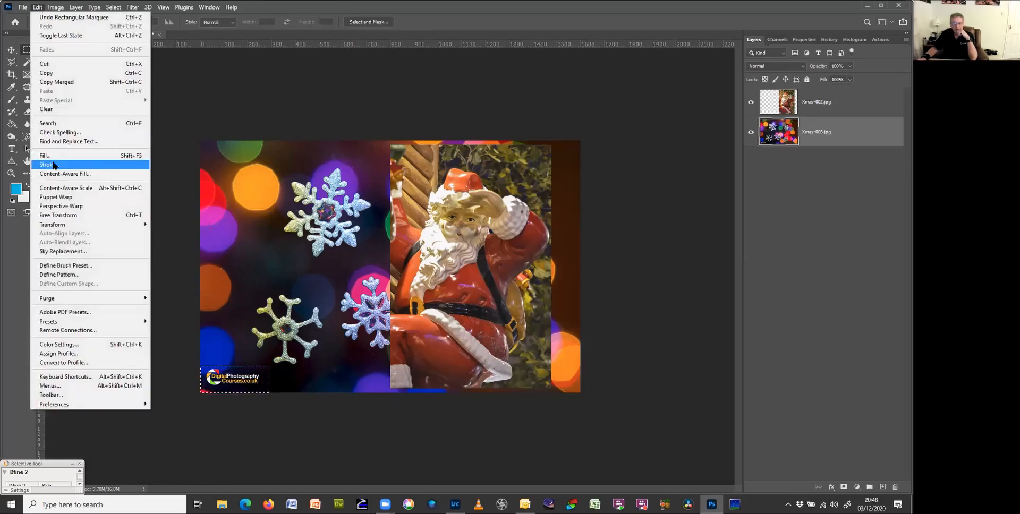
click(56, 157)
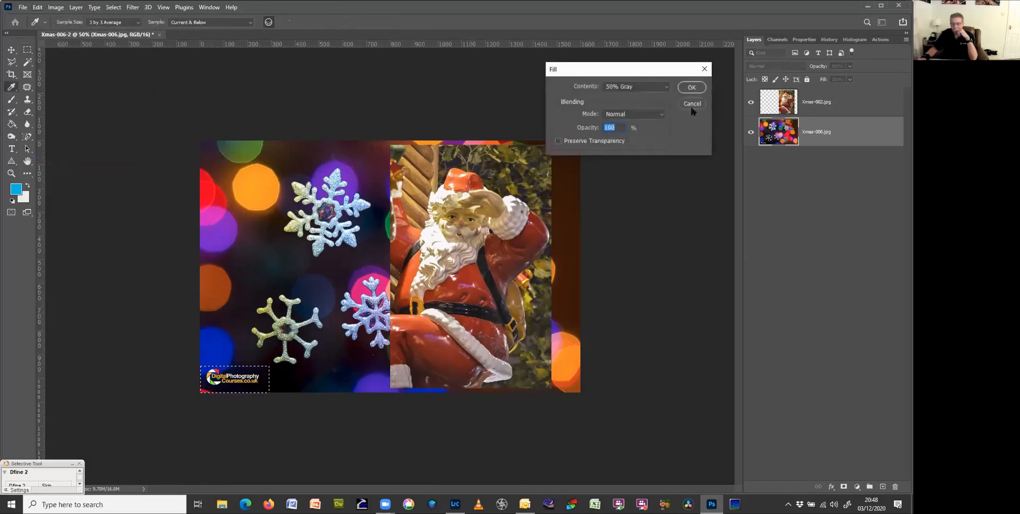
click(665, 86)
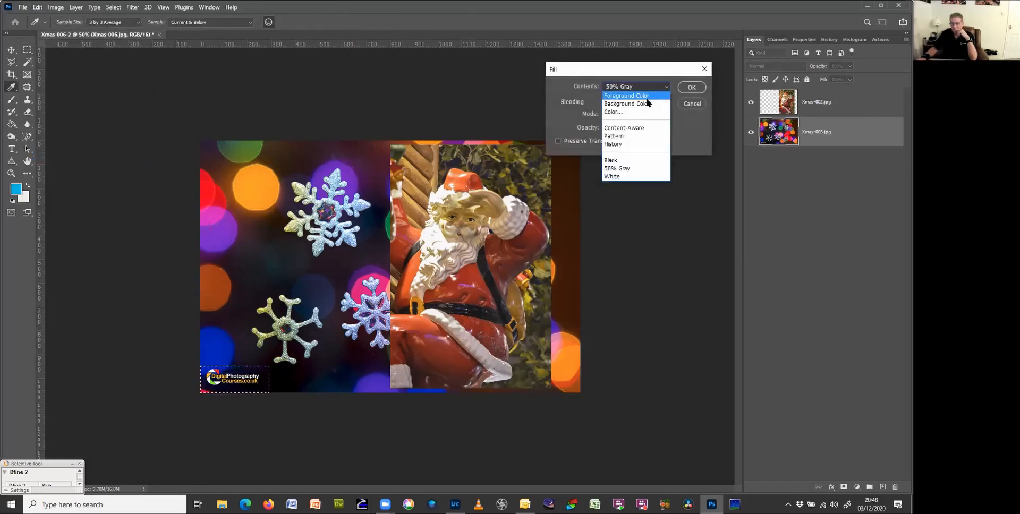
click(642, 130)
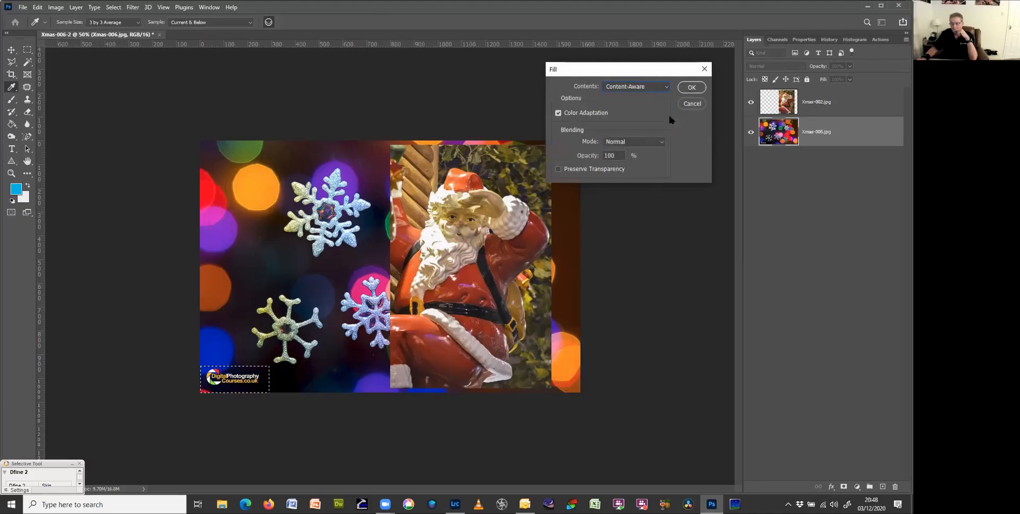
click(691, 87)
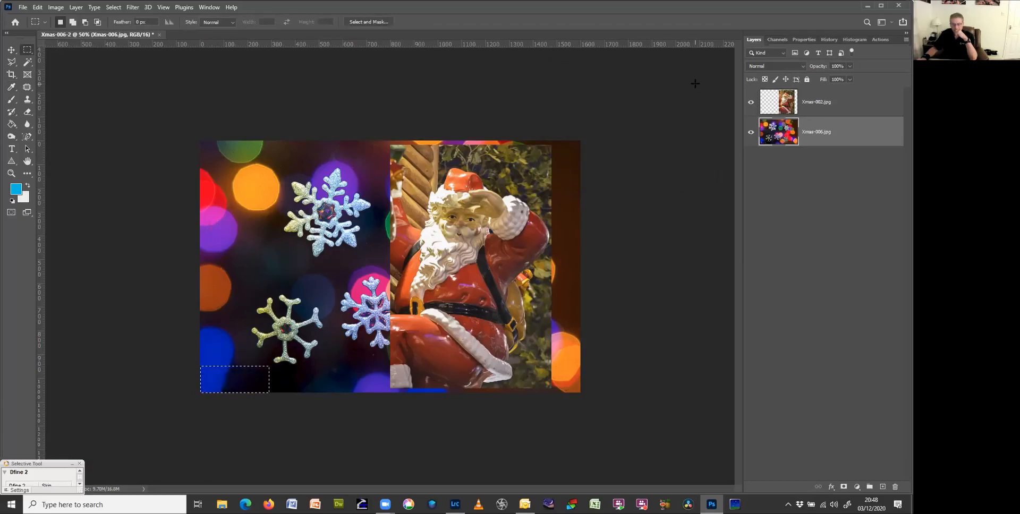
key(ctrl+d)
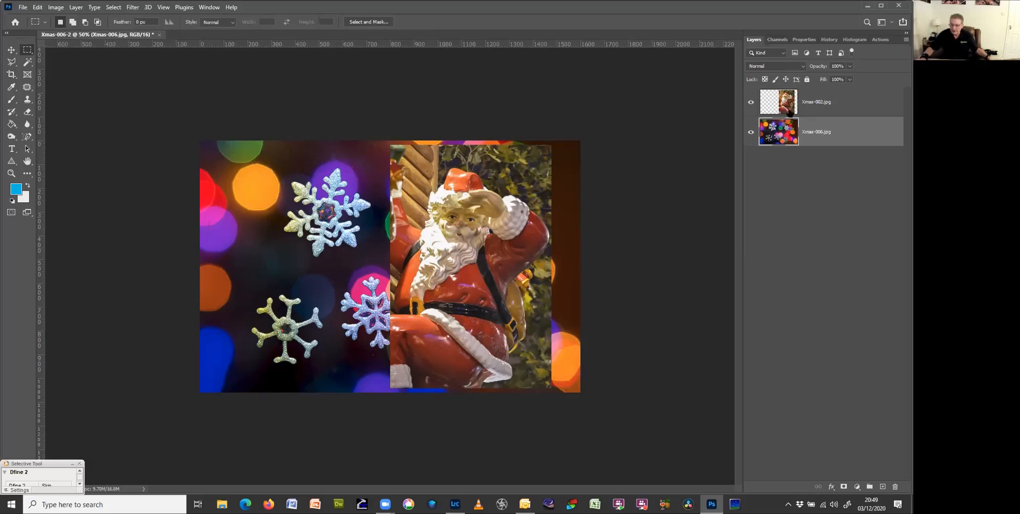
- Place the Xmas-002.jpg Santa layer below Xmas-006.jpg and add a white layer mask to Xmas-006.jpg
drag(778, 104, 785, 157)
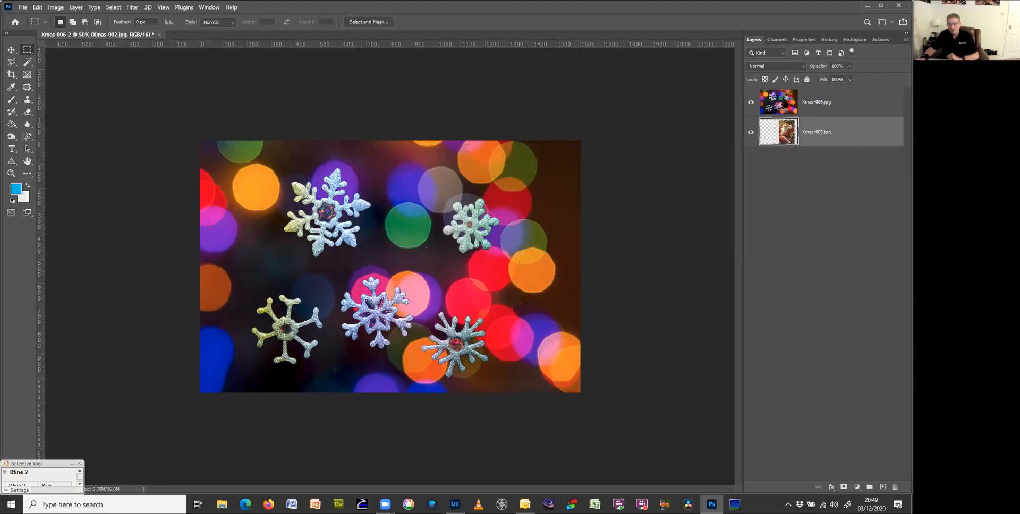
click(816, 102)
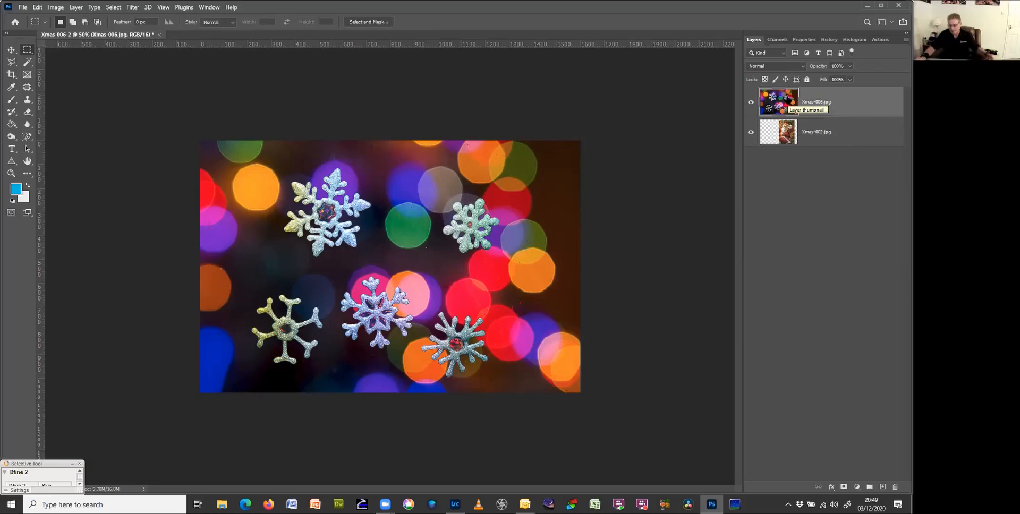
click(843, 487)
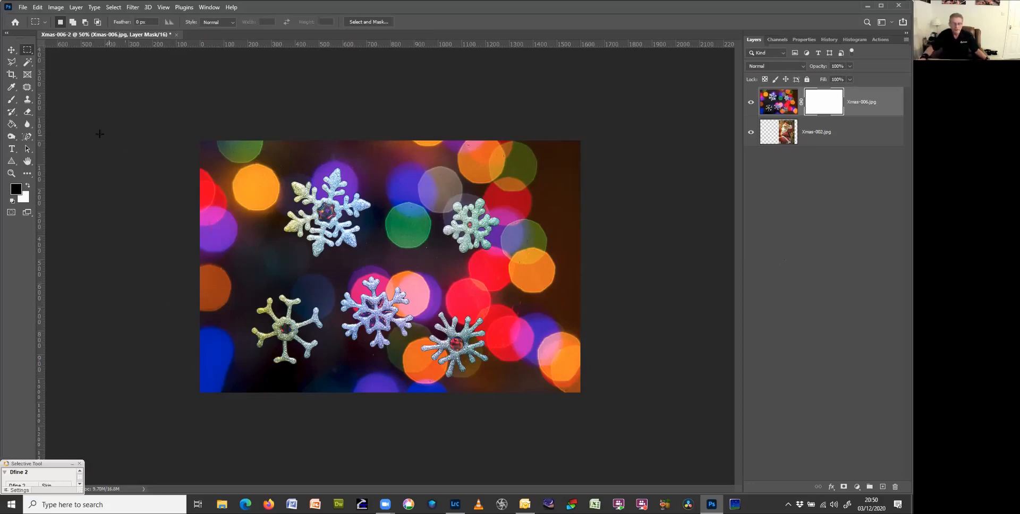
- Paint black on the Xmas-006.jpg mask with a soft 300 px brush at 50% opacity to reveal Santa's face and beard
click(12, 102)
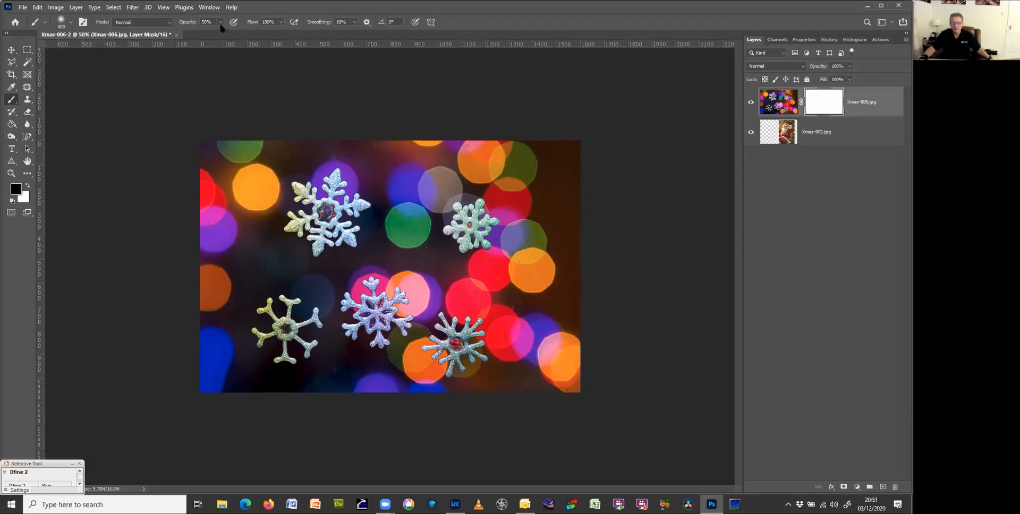
click(61, 23)
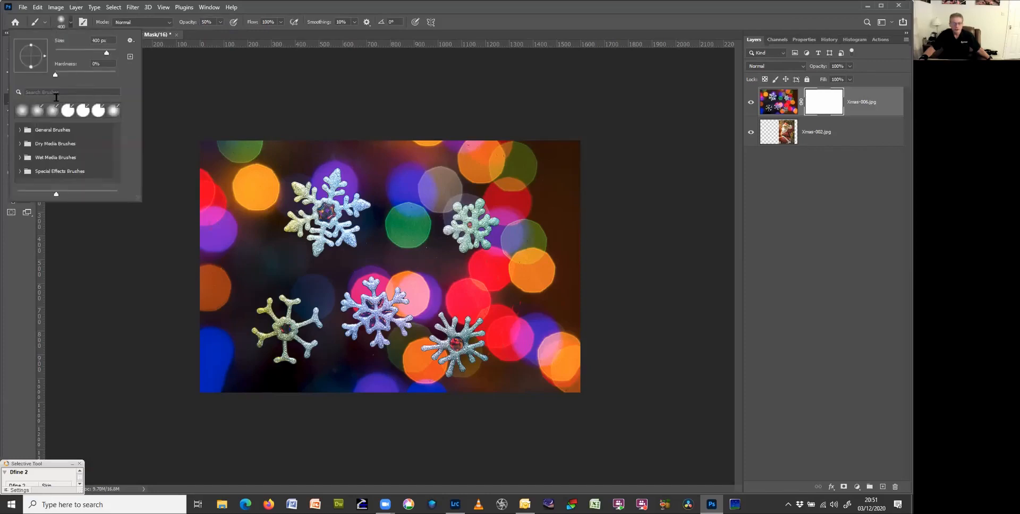
click(63, 23)
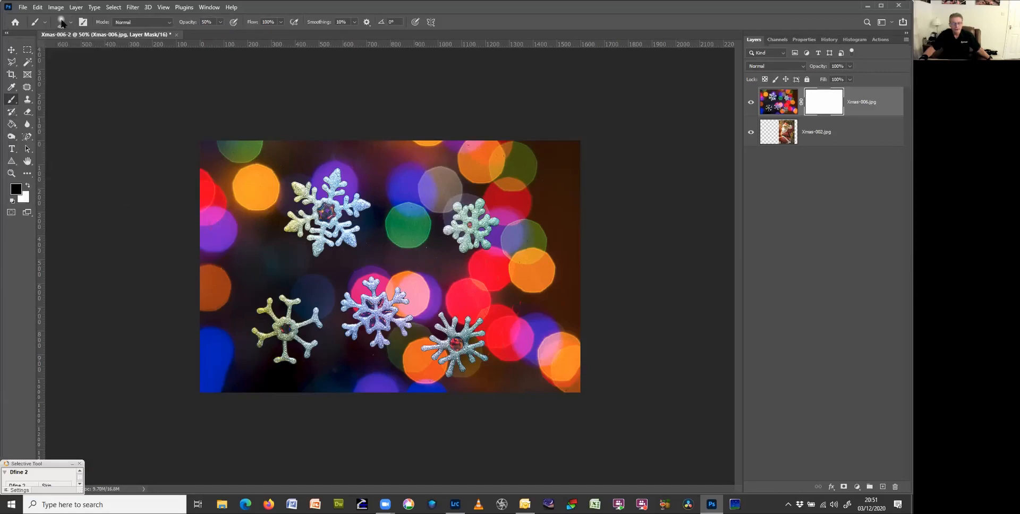
click(65, 21)
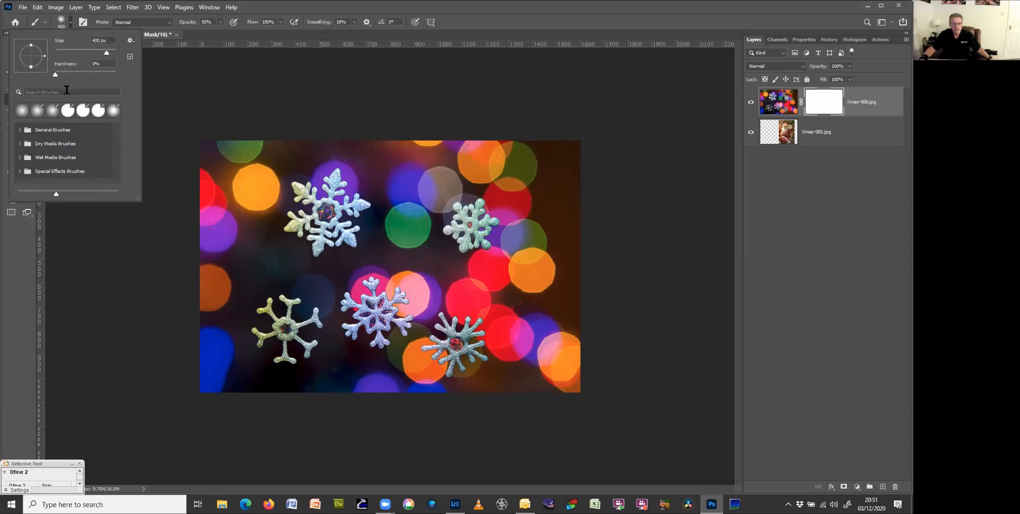
click(62, 23)
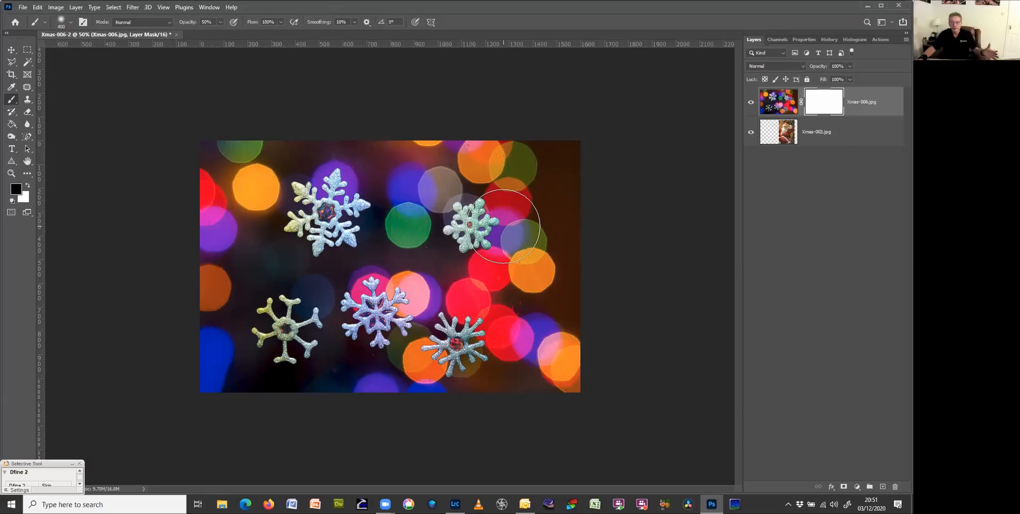
key(bracketleft)
key(bracketleft)
key(bracketleft)
key(bracketleft)
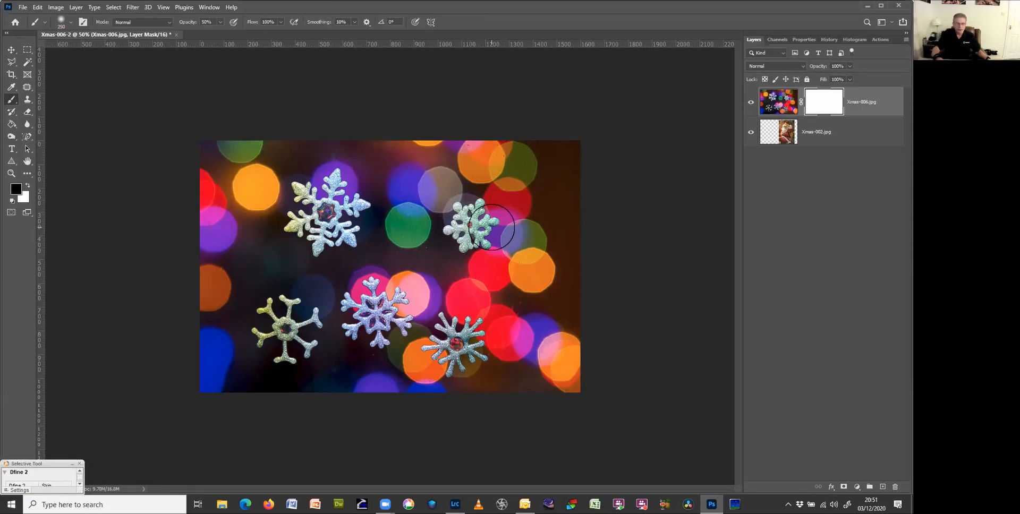
key(bracketright)
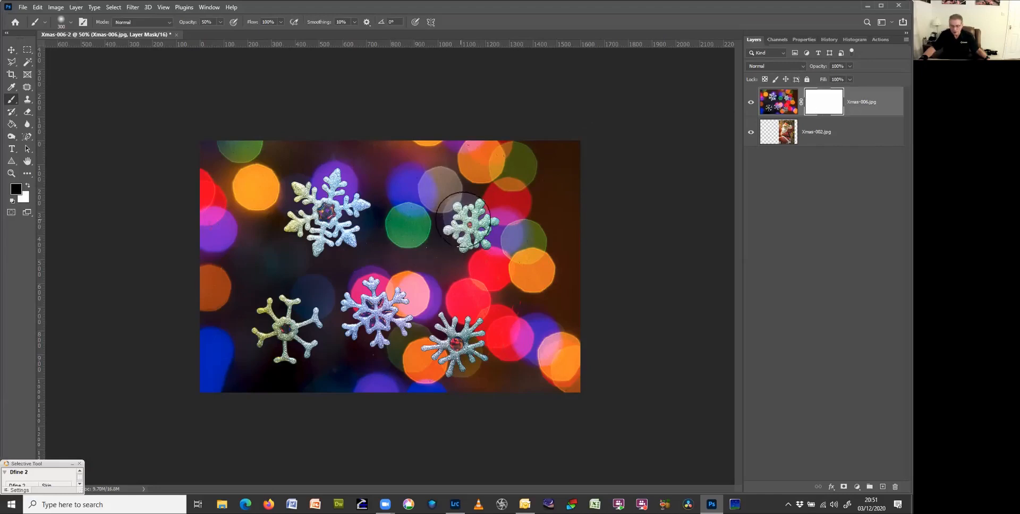
click(465, 234)
mouse_move(466, 233)
mouse_down()
mouse_move(472, 266)
mouse_move(469, 222)
mouse_move(429, 238)
mouse_move(479, 247)
mouse_move(470, 213)
mouse_move(459, 236)
mouse_move(482, 221)
mouse_move(456, 254)
mouse_move(449, 224)
mouse_move(467, 232)
mouse_move(464, 222)
mouse_move(501, 198)
mouse_move(475, 202)
mouse_move(451, 248)
mouse_move(466, 228)
mouse_move(481, 242)
mouse_move(473, 209)
mouse_move(463, 260)
mouse_move(495, 262)
mouse_move(488, 282)
mouse_move(488, 249)
mouse_move(485, 267)
mouse_move(436, 277)
mouse_up()
- Reduce the brush to 175 px and paint more of the mask black to reveal Santa's beard tip and hat
key(bracketleft)
key(bracketleft)
key(bracketleft)
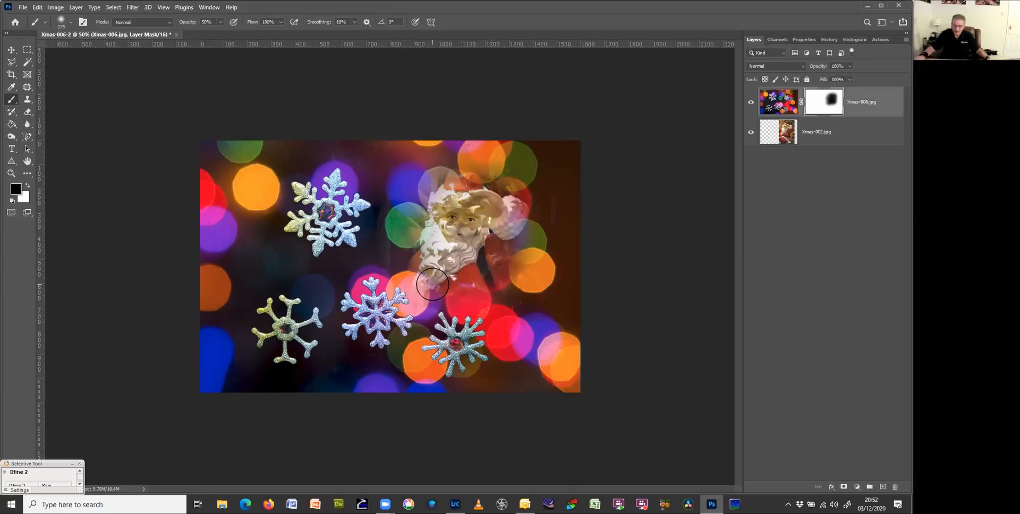
mouse_move(432, 285)
mouse_down()
mouse_move(446, 196)
mouse_move(452, 235)
mouse_move(492, 202)
mouse_move(485, 174)
mouse_move(483, 230)
mouse_move(493, 214)
mouse_move(436, 267)
mouse_move(463, 203)
mouse_move(463, 163)
mouse_move(450, 190)
mouse_move(466, 197)
mouse_move(439, 267)
mouse_move(481, 240)
mouse_move(487, 212)
mouse_up()
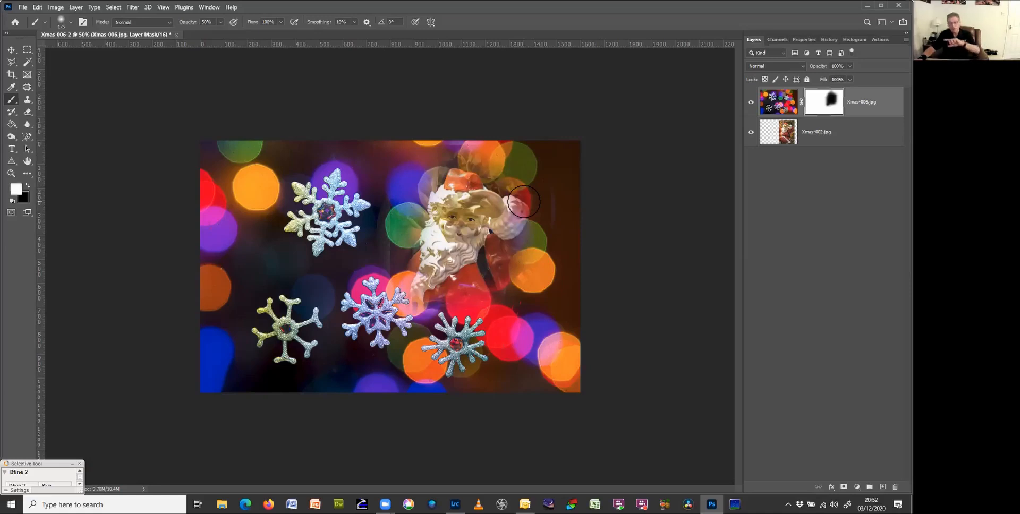
- Paint white on the mask from Santa's hat down to his chest to bring back the background lights, and return to black
key(x)
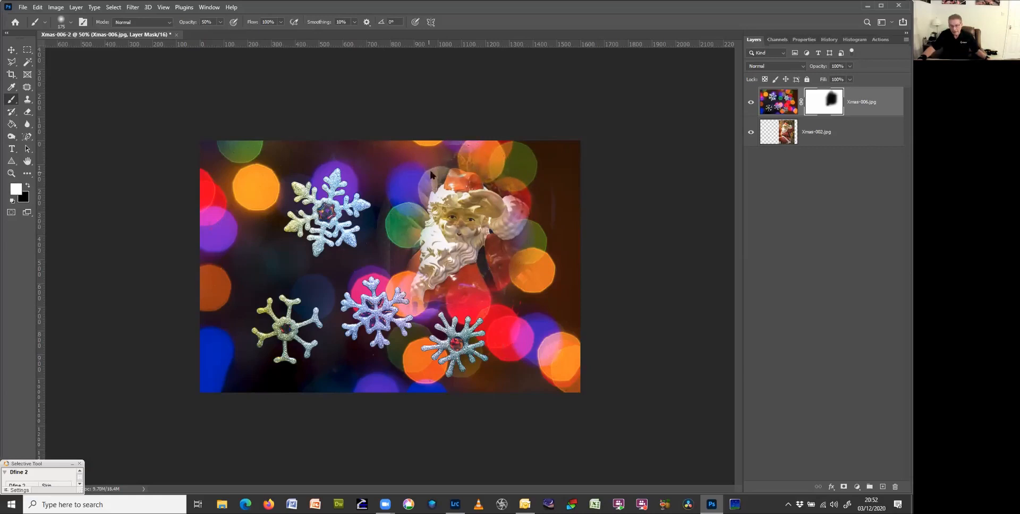
mouse_move(440, 160)
mouse_down()
mouse_move(506, 164)
mouse_move(516, 203)
mouse_move(531, 205)
mouse_move(530, 183)
mouse_move(534, 211)
mouse_move(513, 225)
mouse_move(481, 221)
mouse_move(509, 232)
mouse_move(514, 221)
mouse_move(519, 251)
mouse_move(466, 277)
mouse_up()
key(x)
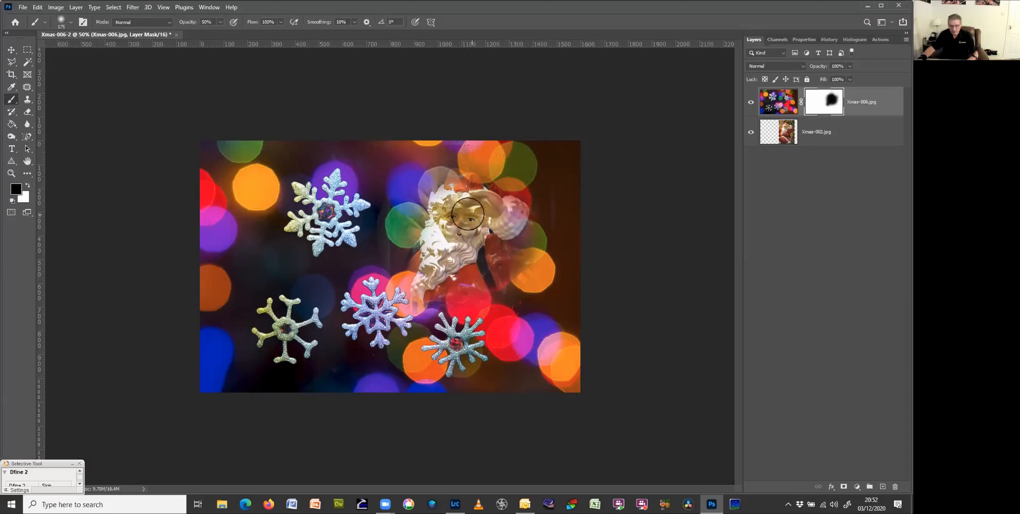
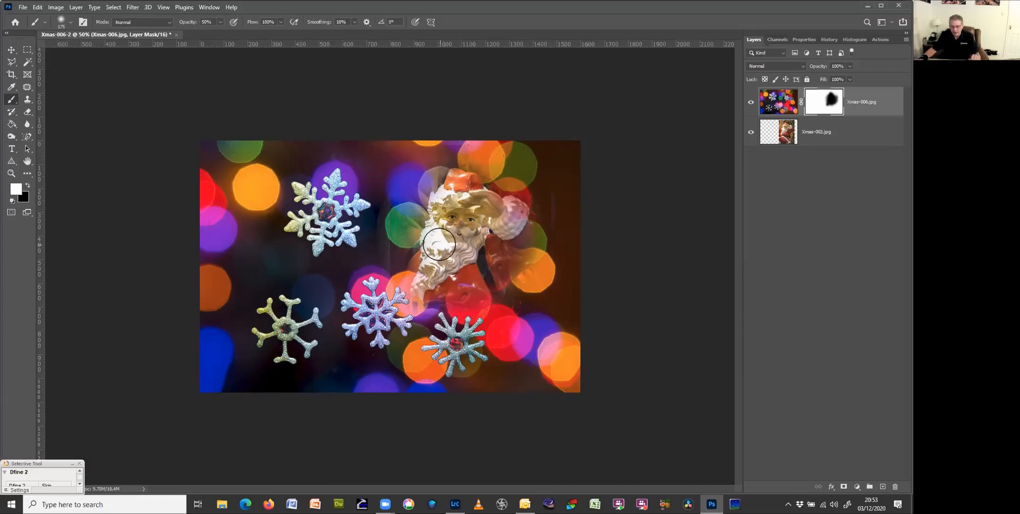
- Undo the last mask stroke and try a fainter white stroke at 20% brush opacity over the left side of Santa's beard
key(ctrl+z)
key(2)
drag(435, 240, 440, 247)
key(ctrl+z)
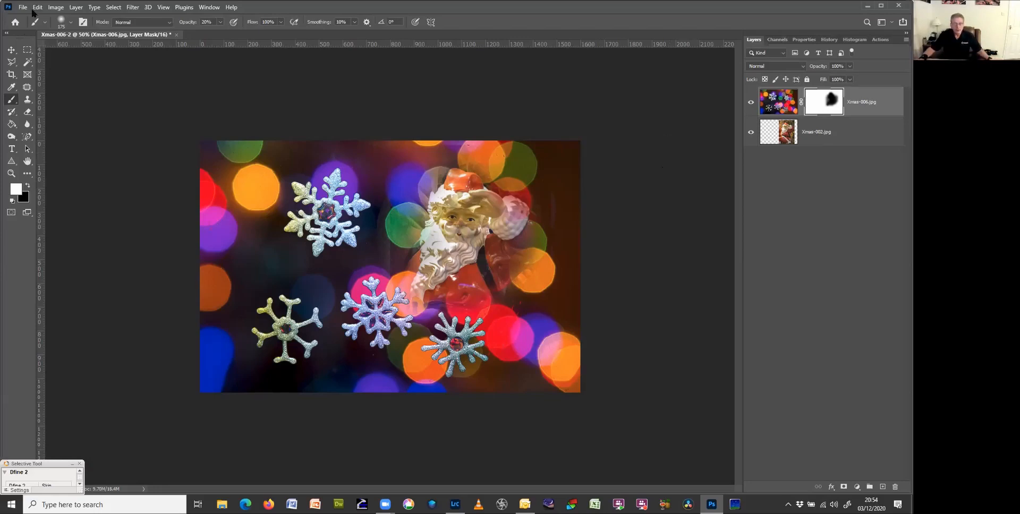
- Flatten the masked snowflake layer and the Santa layer into a single background
click(75, 7)
mouse_move(148, 7)
mouse_move(81, 9)
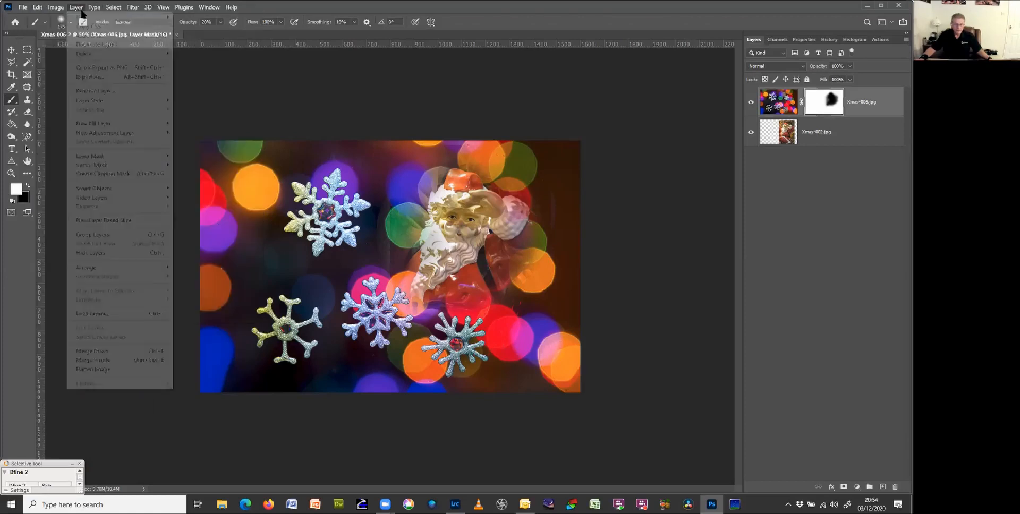
click(103, 374)
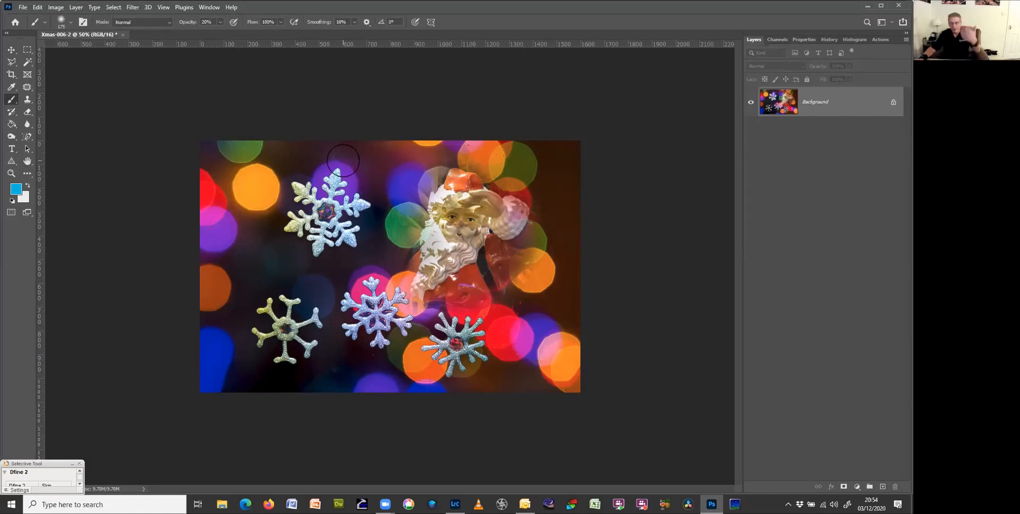
- Add the text MERRY CHRISTMAS in white 30 pt Algerian and position it along the photo's bottom edge, left of centre
key(t)
click(311, 358)
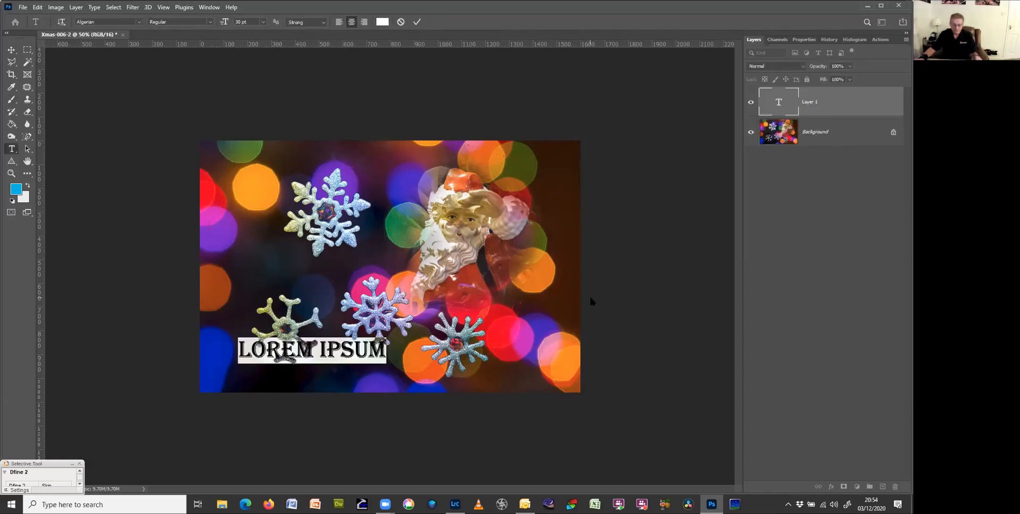
text(MER)
text(RY)
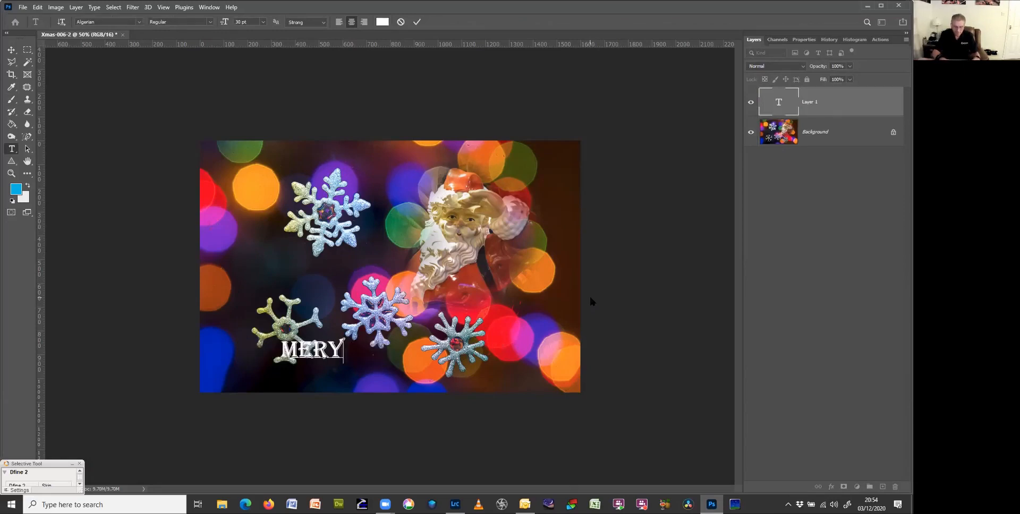
key(BackSpace)
key(BackSpace)
text(R)
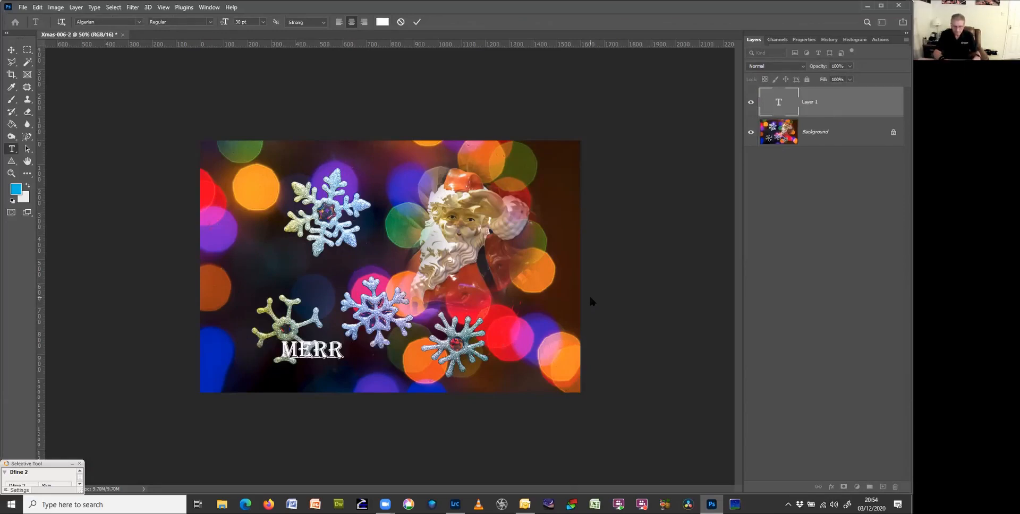
text(Y CHR)
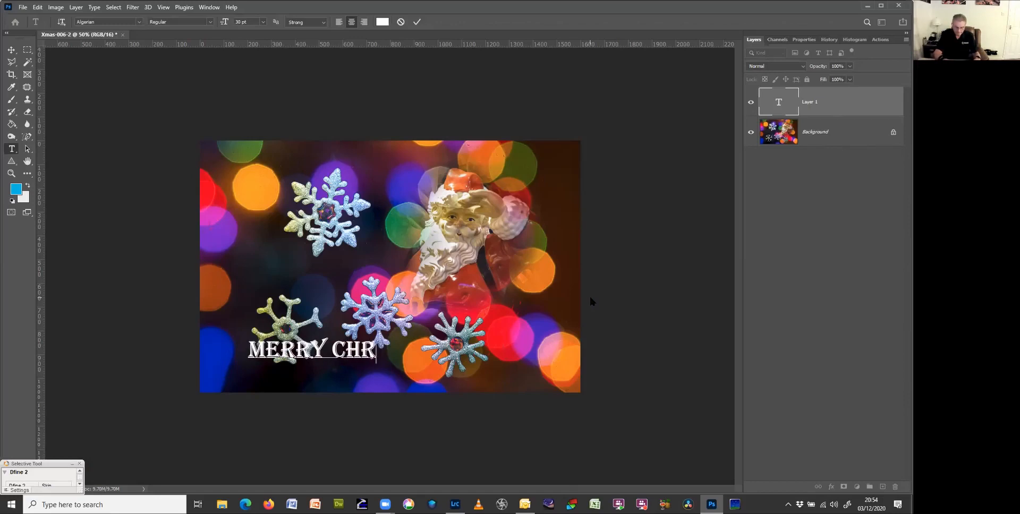
text(ISTMAS)
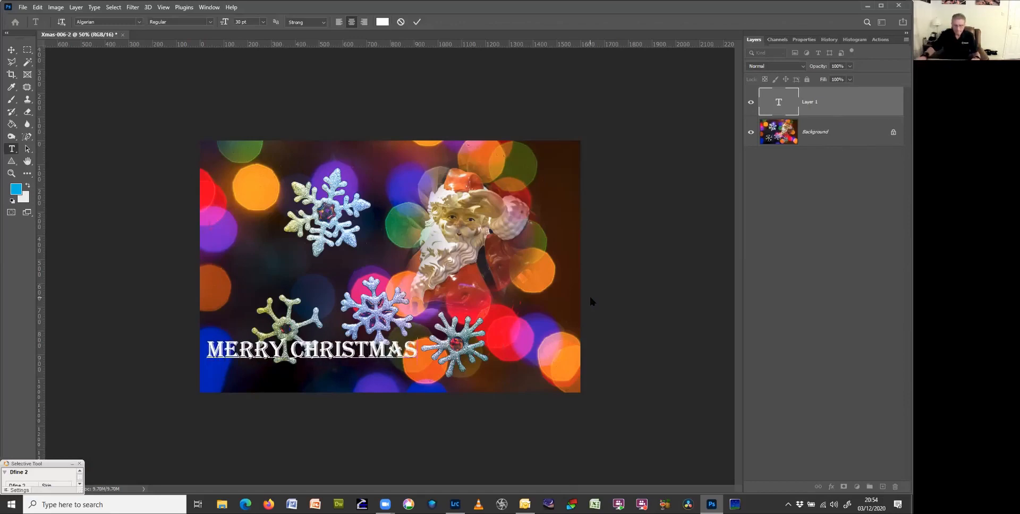
drag(365, 381, 385, 404)
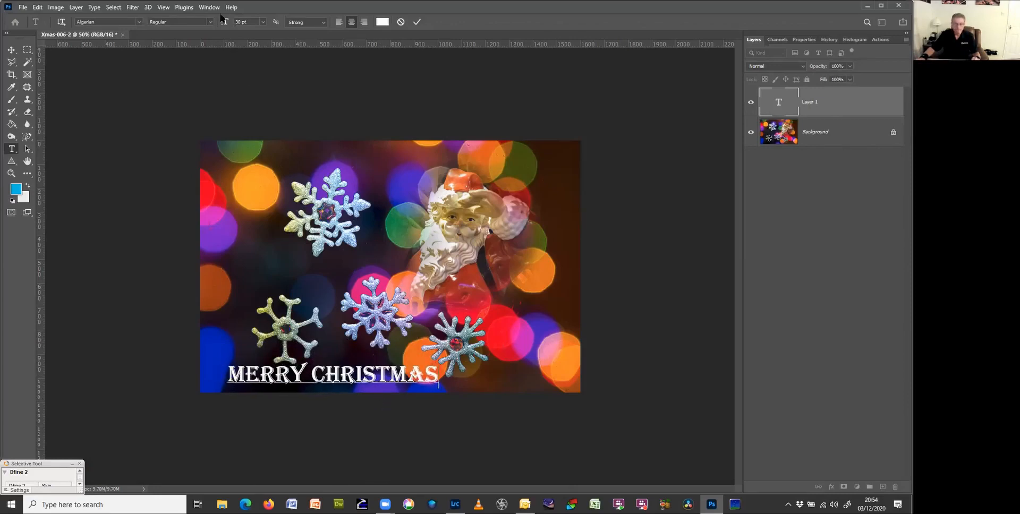
- Reduce the MERRY CHRISTMAS text to 24 pt and shift it slightly toward the photo's lower-left corner
click(263, 22)
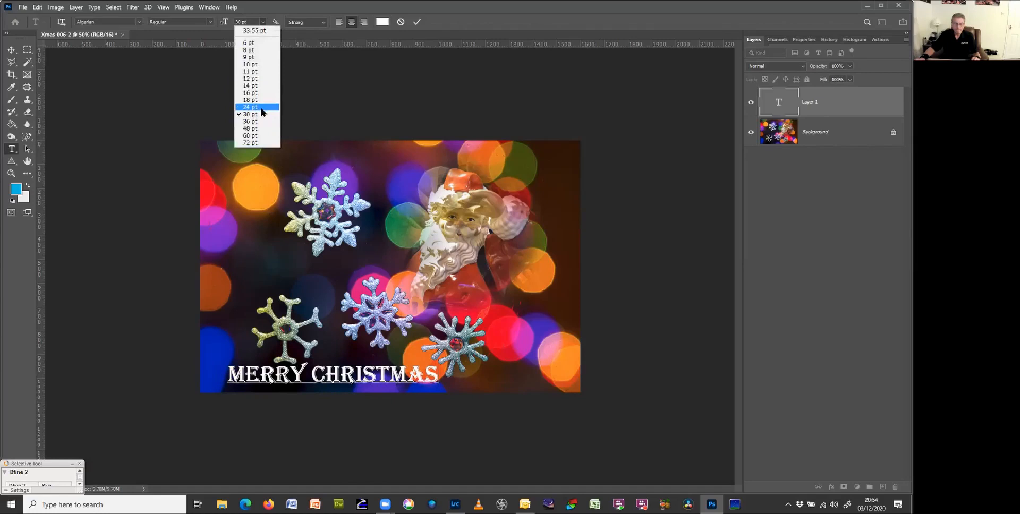
click(250, 114)
double_click(348, 377)
click(348, 377)
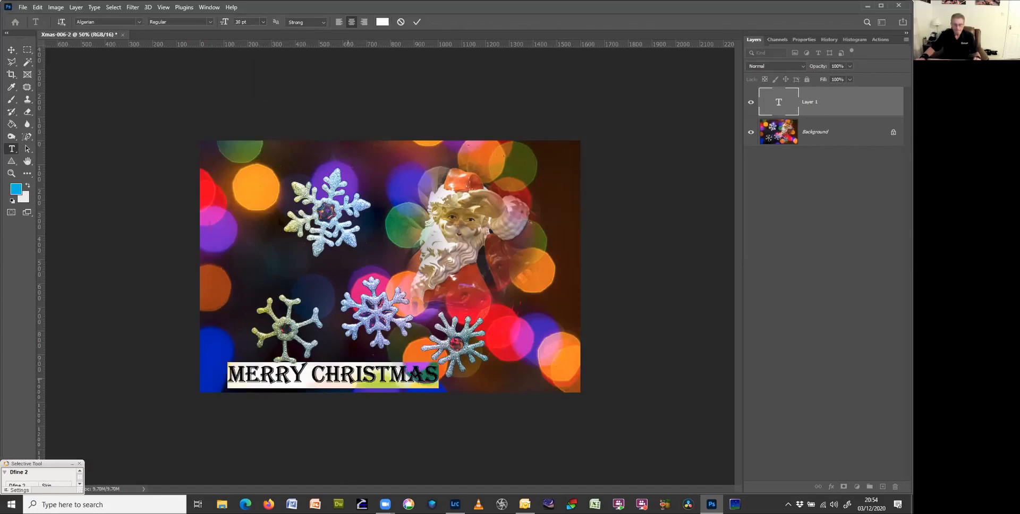
click(263, 22)
click(260, 107)
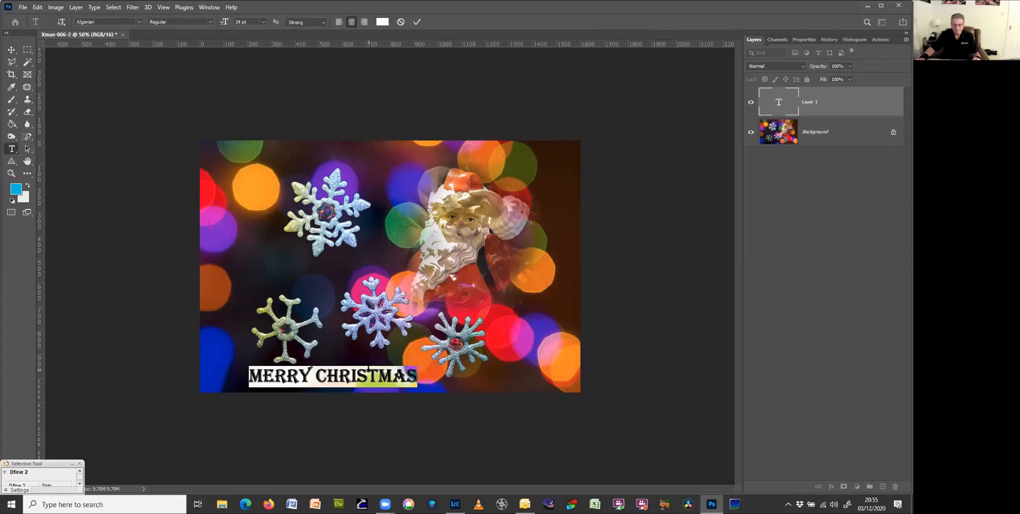
mouse_move(334, 361)
mouse_down()
mouse_move(303, 364)
mouse_move(319, 364)
mouse_up()
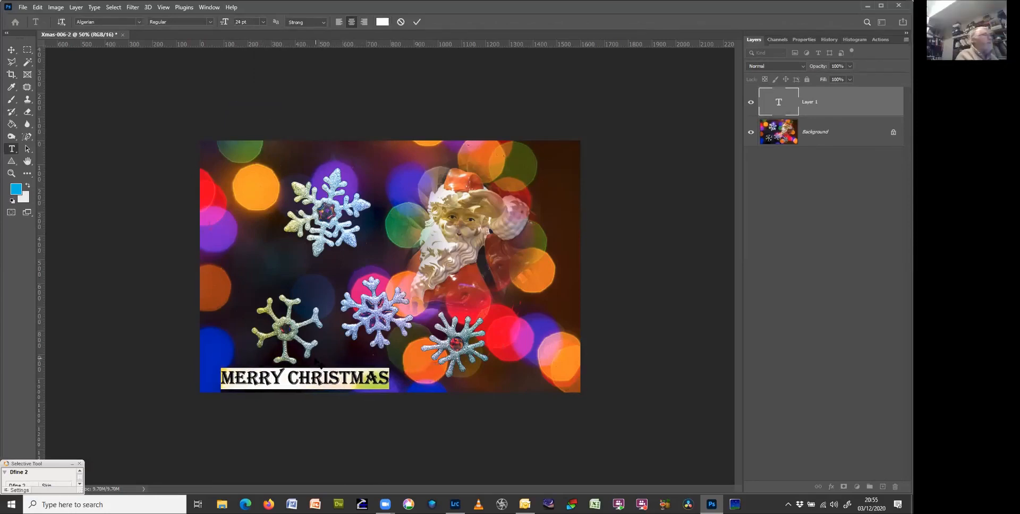
click(416, 22)
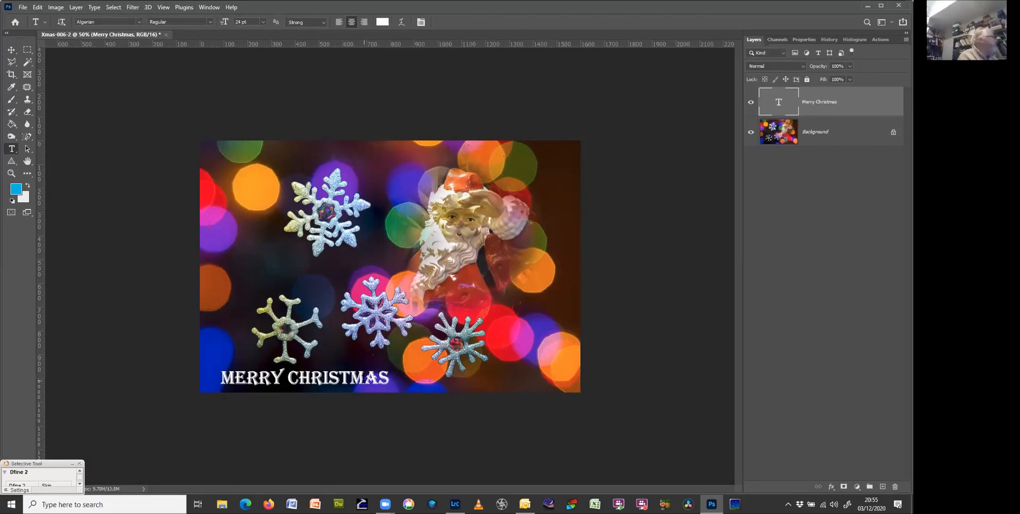
- Move the MERRY CHRISTMAS text to the photo's upper edge, above the large snowflake
key(v)
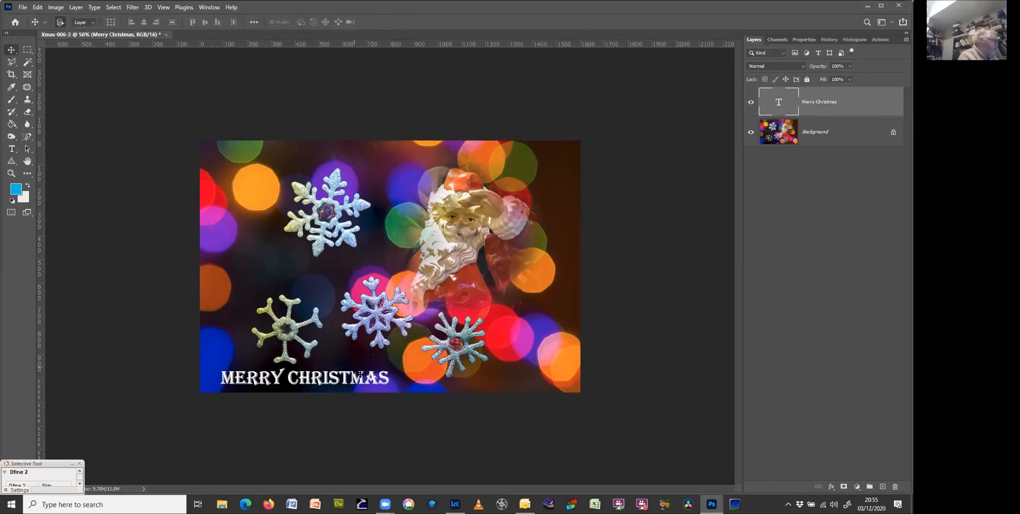
click(379, 350)
drag(290, 378, 345, 160)
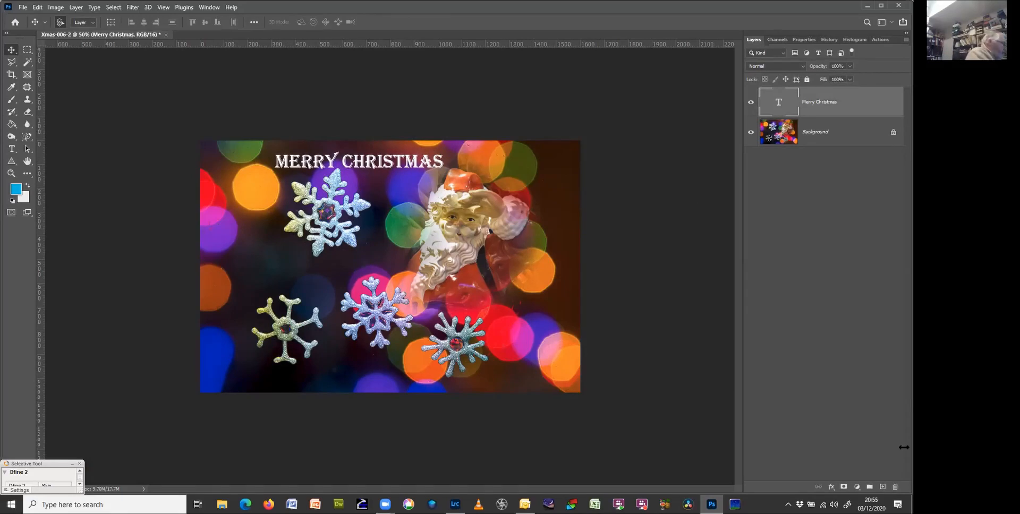
- Duplicate the MERRY CHRISTMAS text layer and move the copy down to the photo's bottom edge with its text selected
key(ctrl+j)
double_click(776, 104)
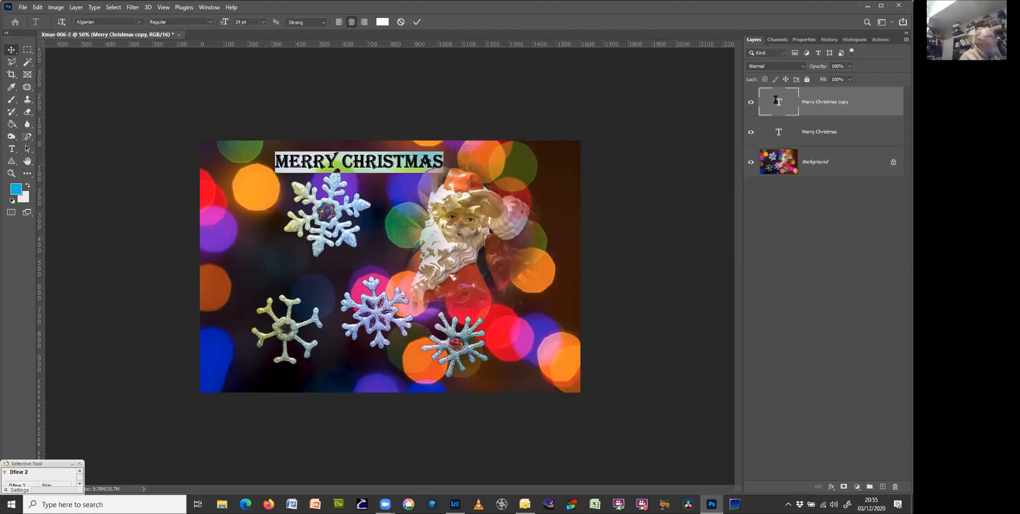
drag(362, 214, 345, 404)
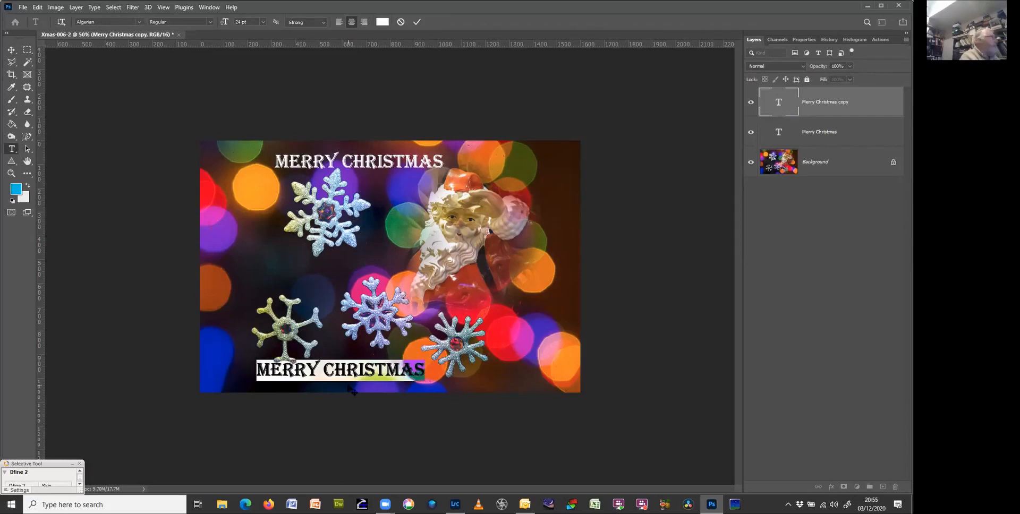
- Replace the copied text with AND A HAPPY NEW YEAR and position it along the photo's bottom edge, left of centre
text(AND )
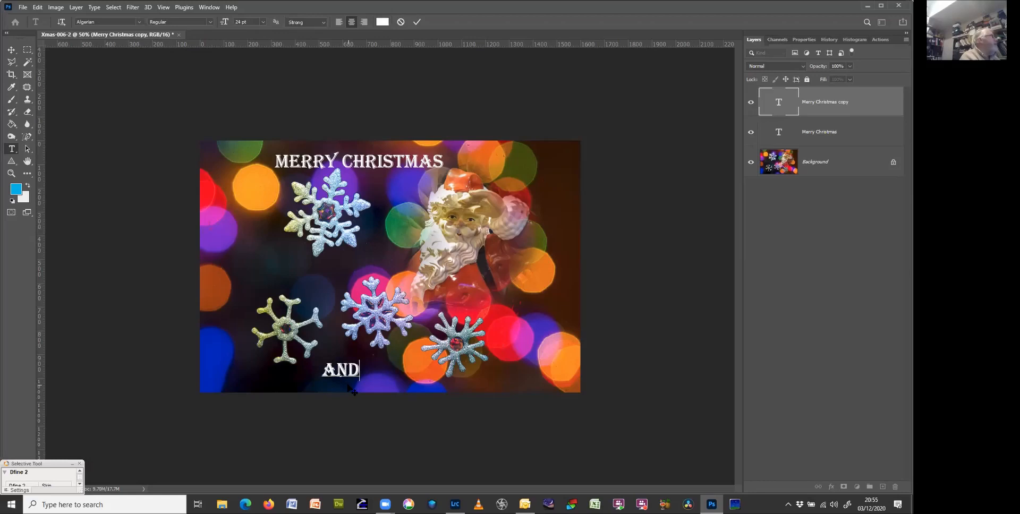
text(A)
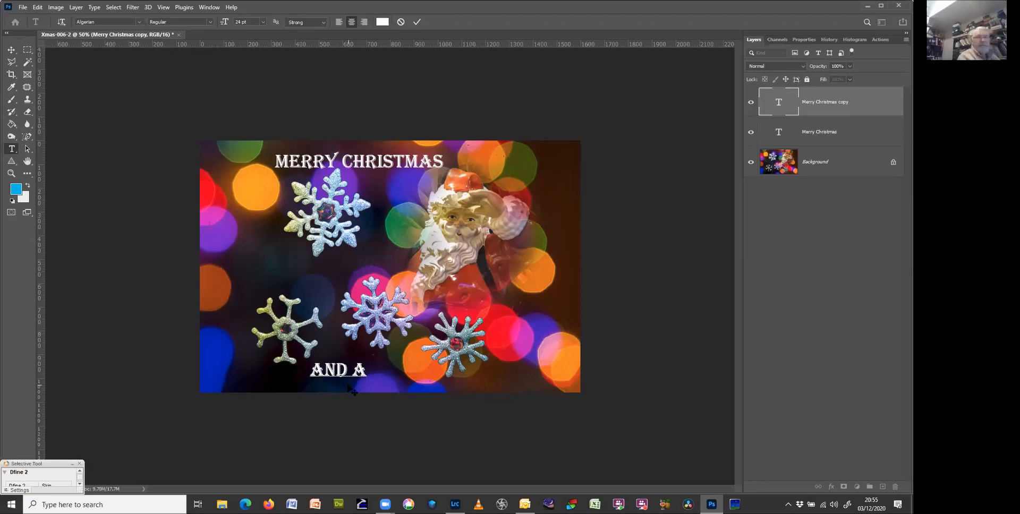
text( HAPPY )
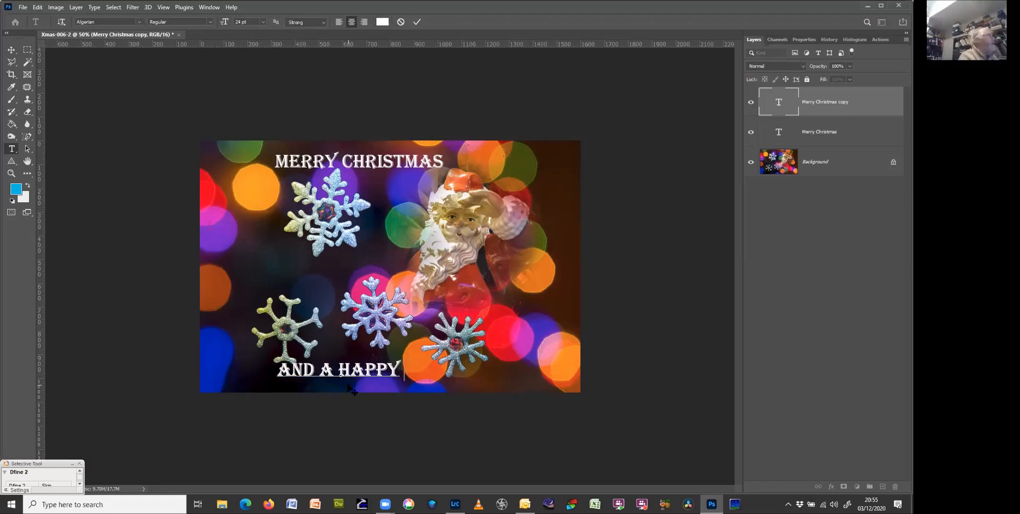
text(NEW YEAR)
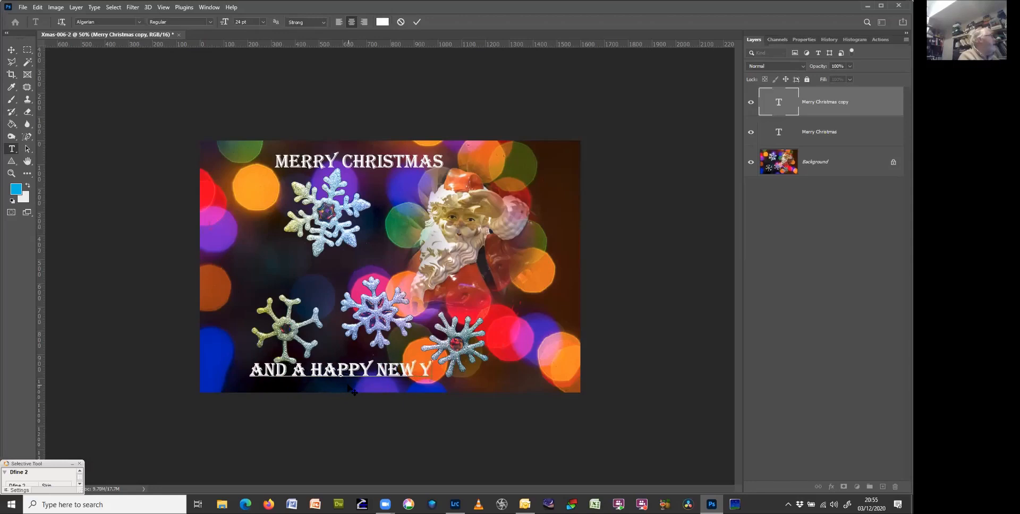
drag(348, 384, 330, 391)
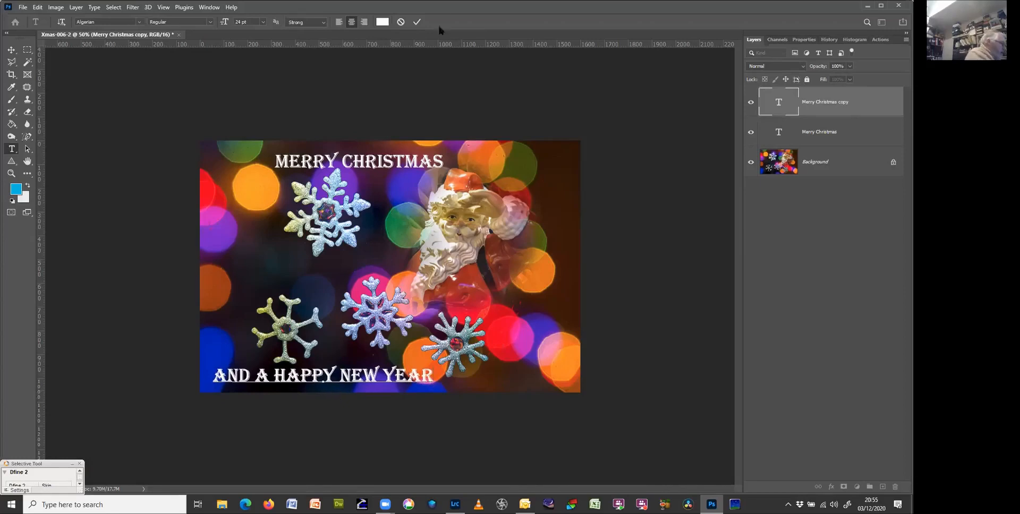
click(418, 23)
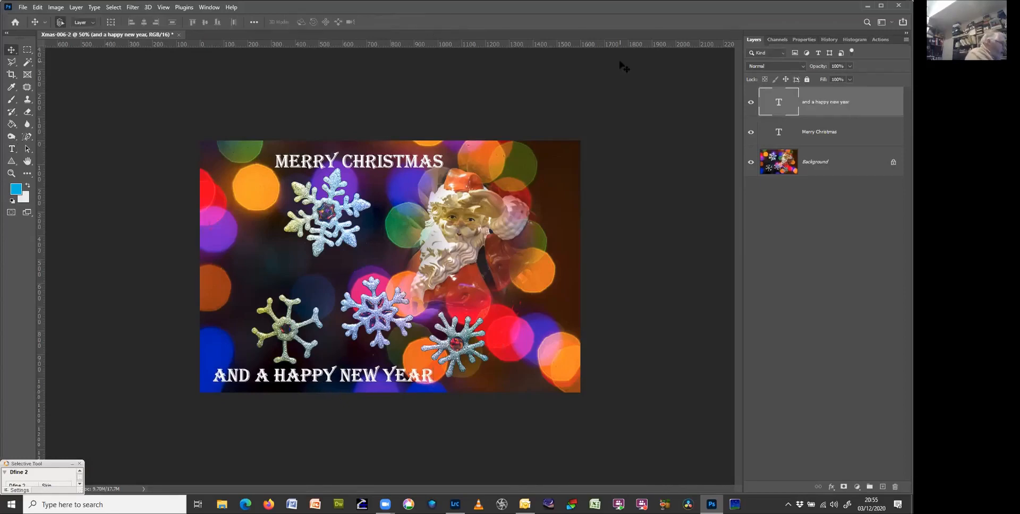
- Merge both greeting text layers into the background
key(ctrl+shift+e)
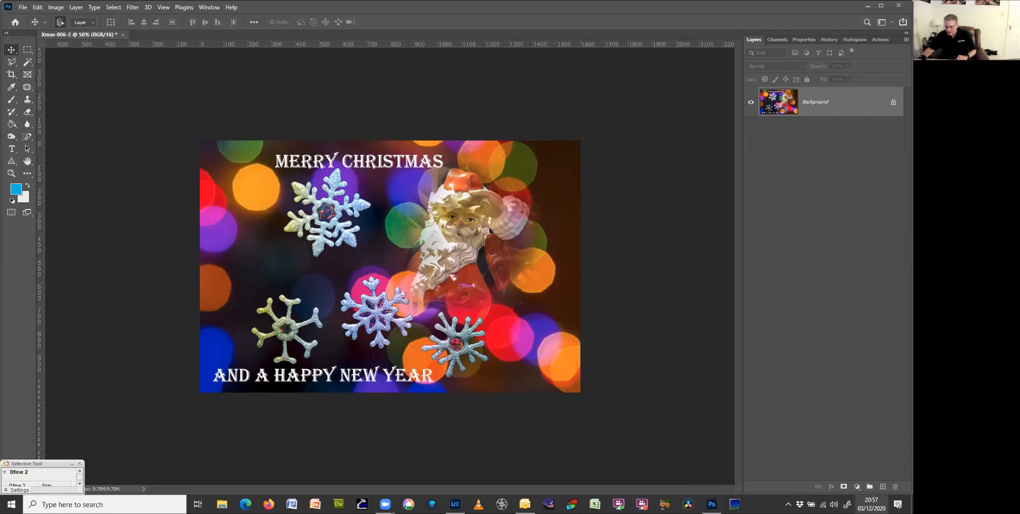
- Open the system calendar to check the dates in December 2020
click(871, 503)
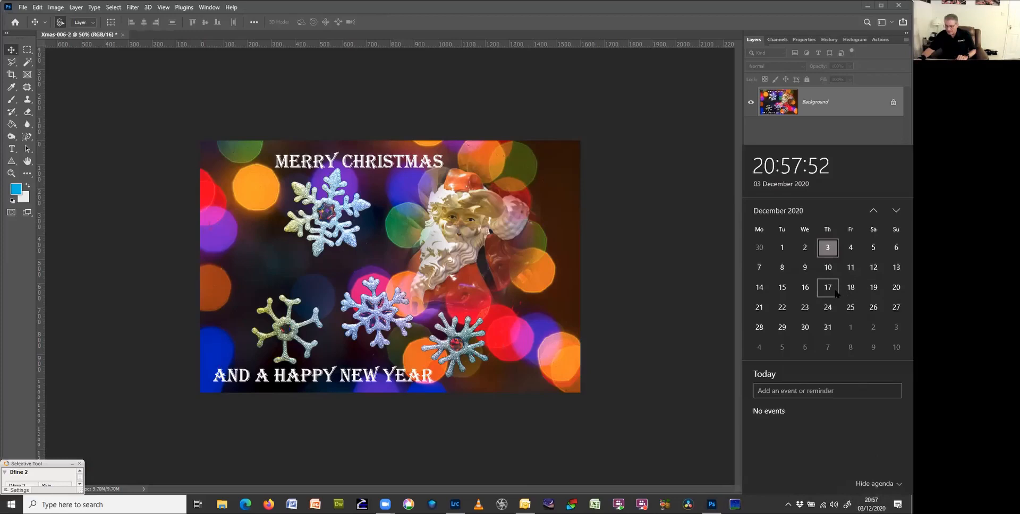